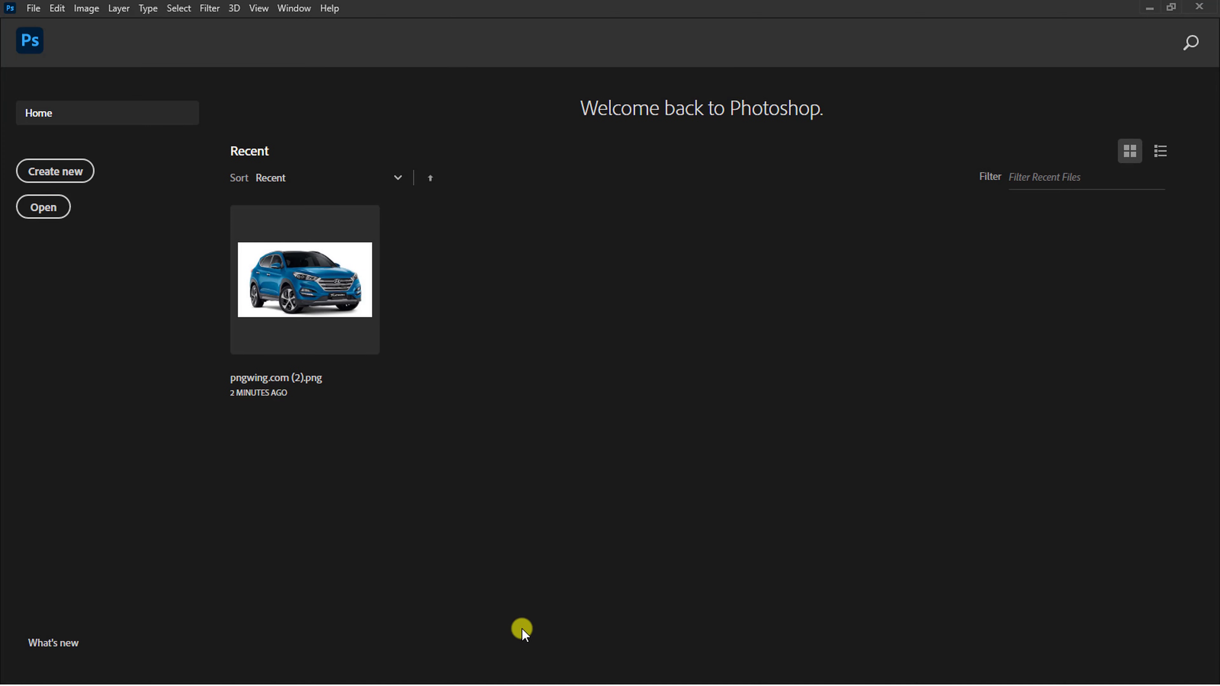
# Open pngwing.com (2).png from the Home screen's recent files
pyautogui.click(312, 269)
# Enlarge the canvas to 1080 × 1080 px with Canvas Size
pyautogui.click(86, 8)
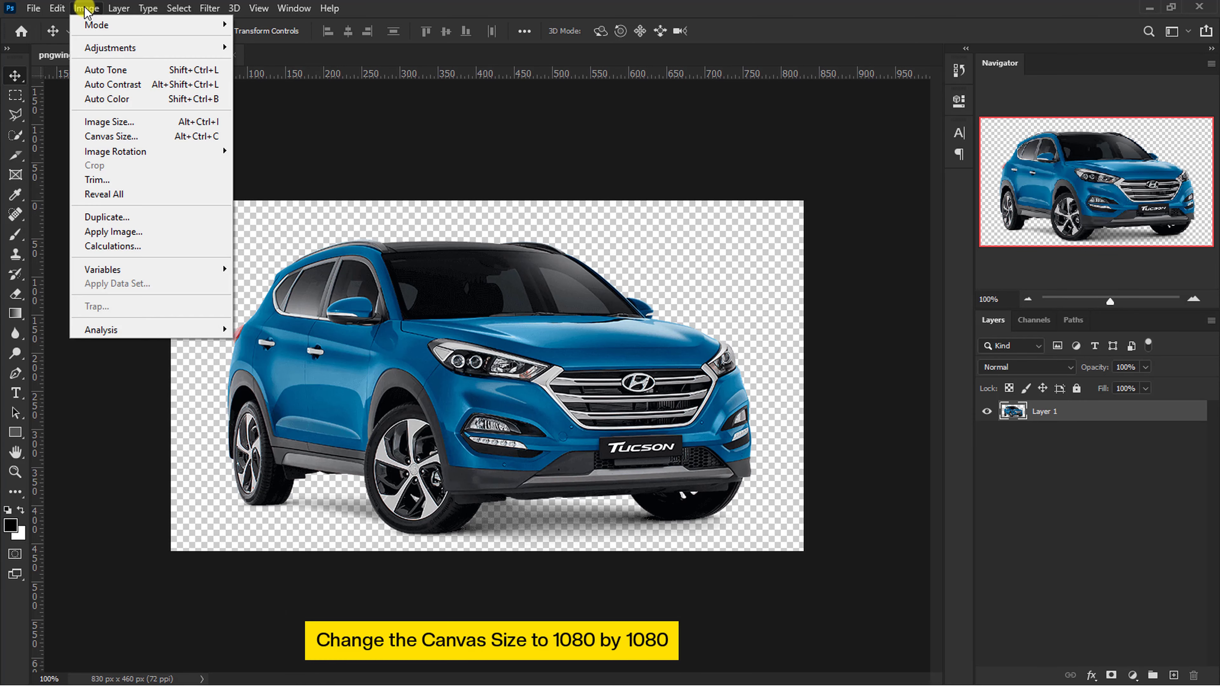
pyautogui.click(126, 137)
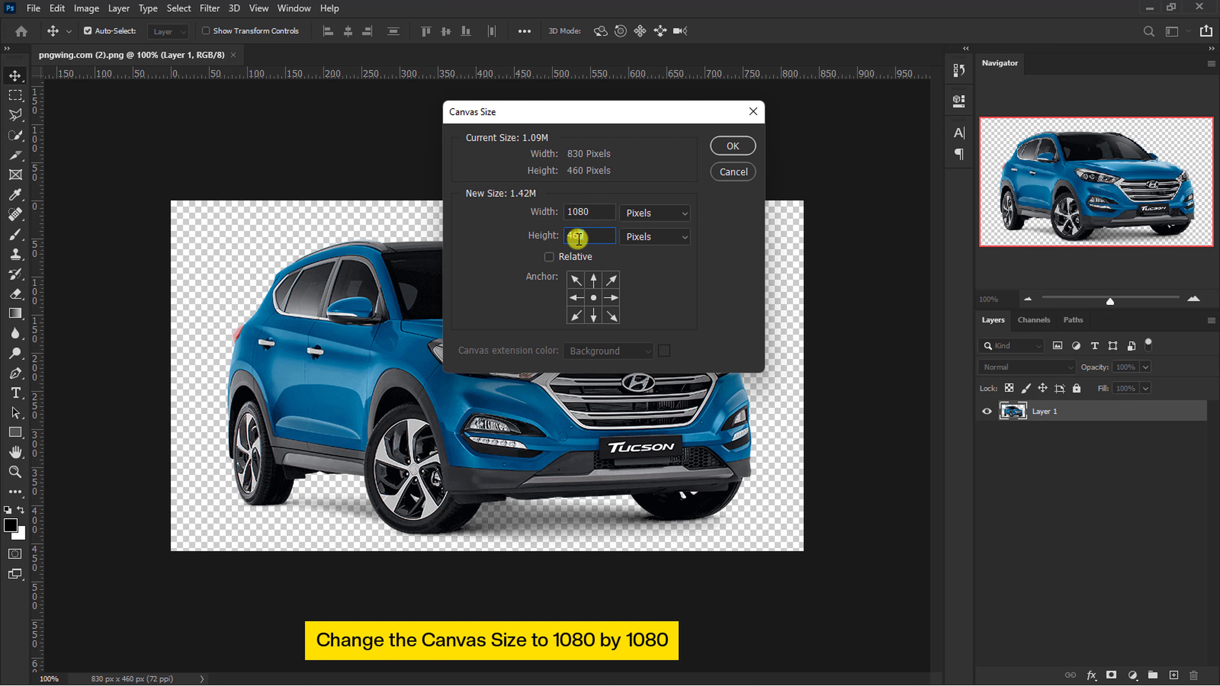
pyautogui.write('1080')
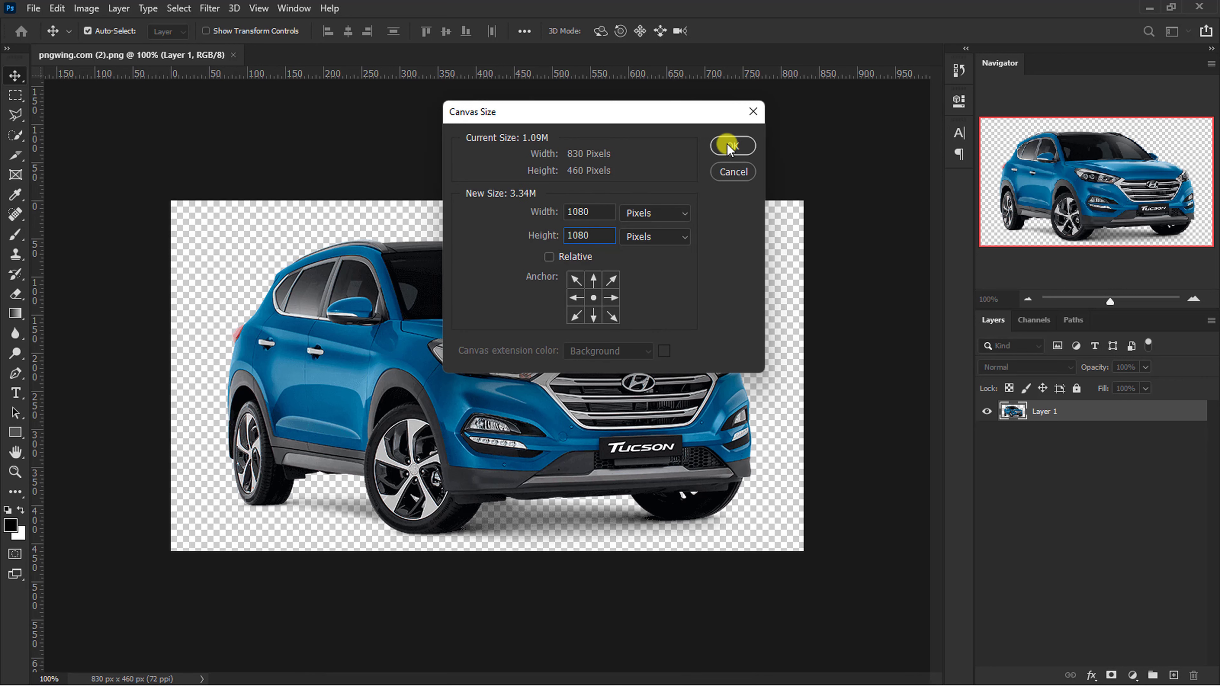
pyautogui.click(729, 147)
pyautogui.hotkey('ctrl', '-')
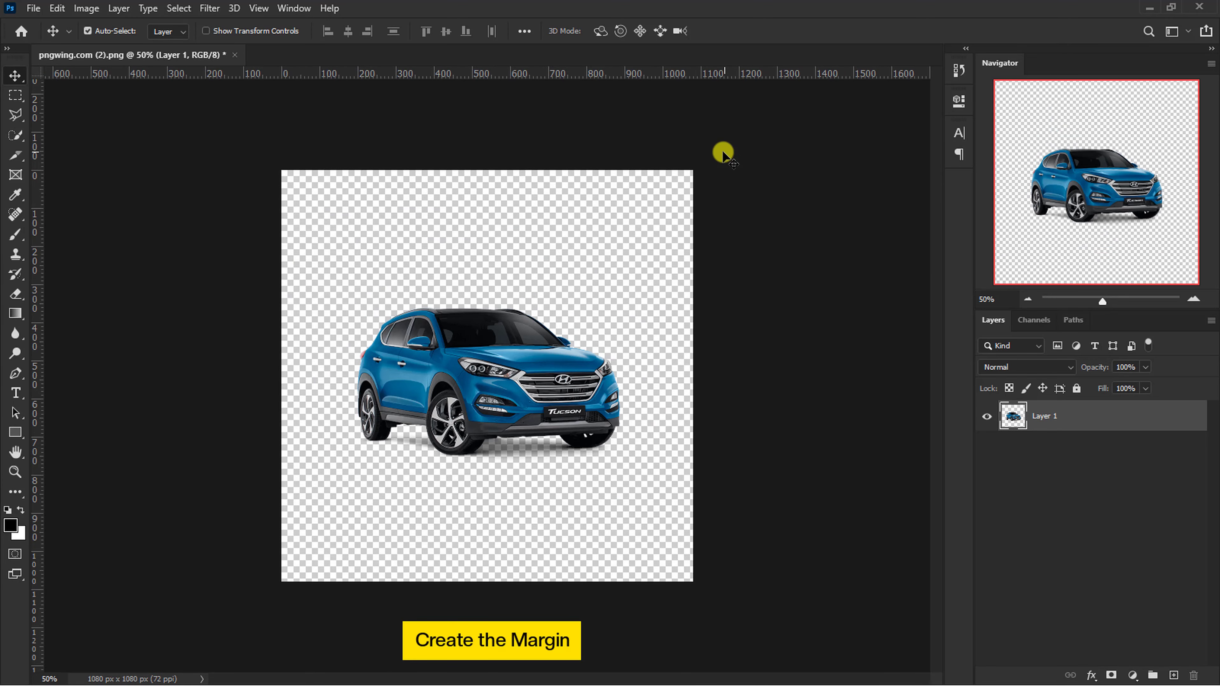
# Create a guide layout with columns off and 50 px margins on every side
pyautogui.click(253, 9)
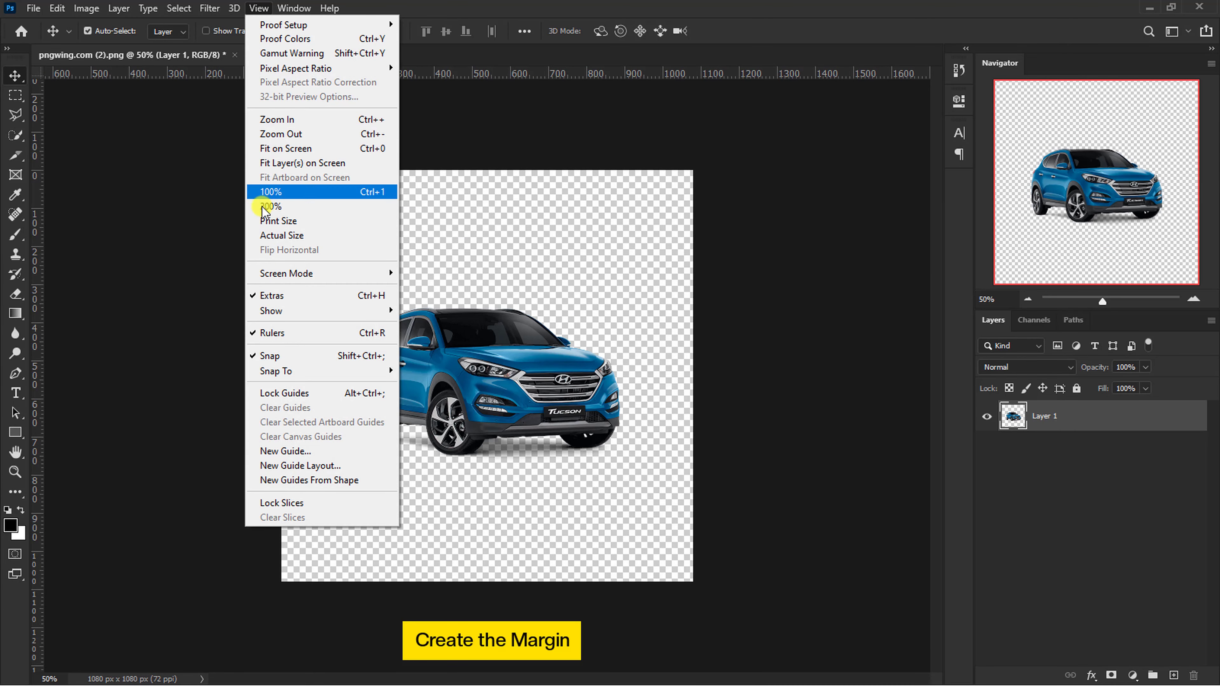
pyautogui.click(286, 463)
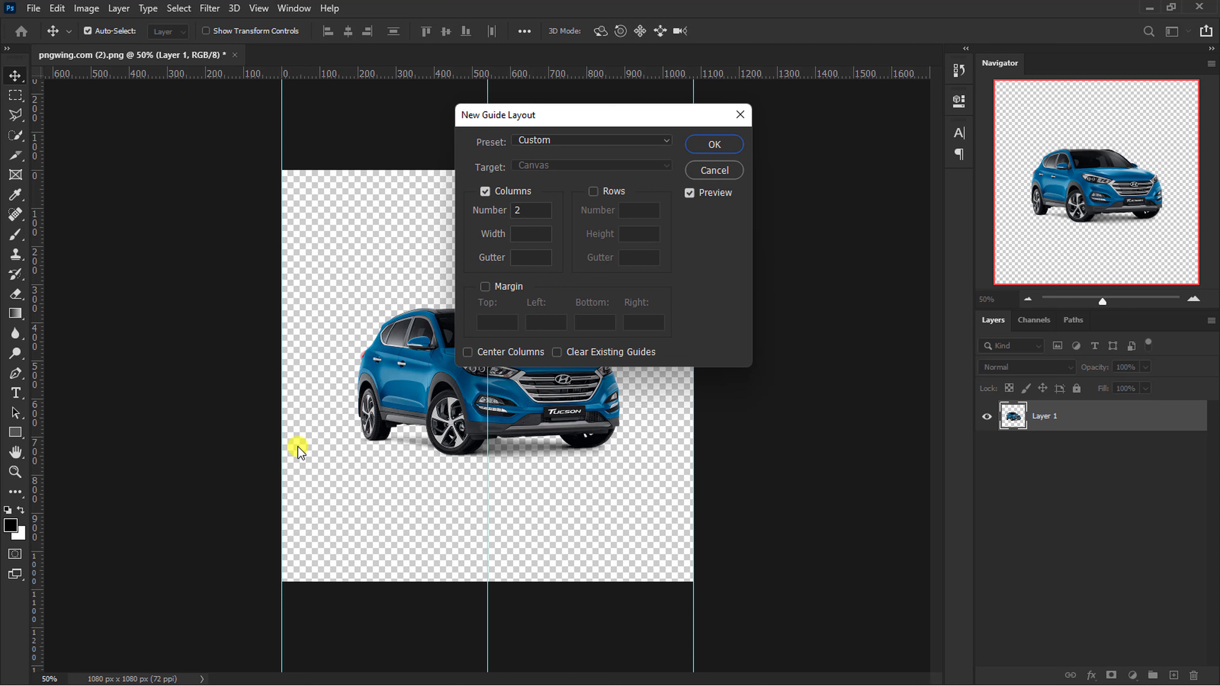
pyautogui.click(486, 191)
pyautogui.click(480, 290)
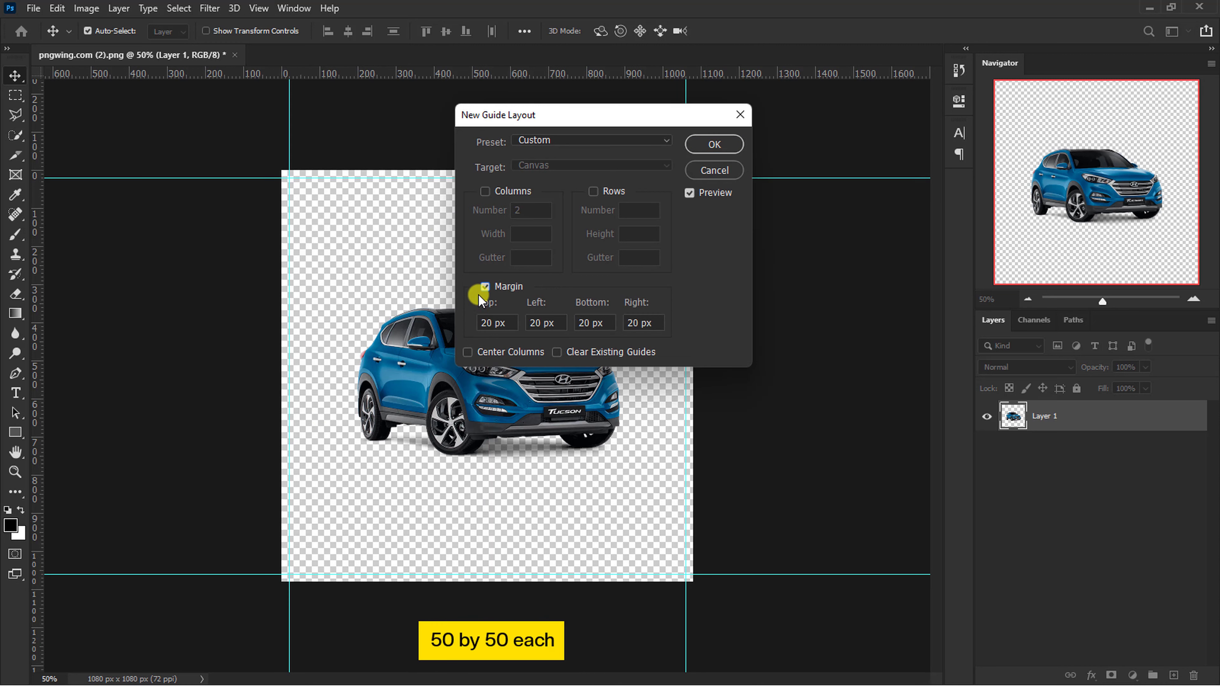
pyautogui.press('Delete')
pyautogui.write('5')
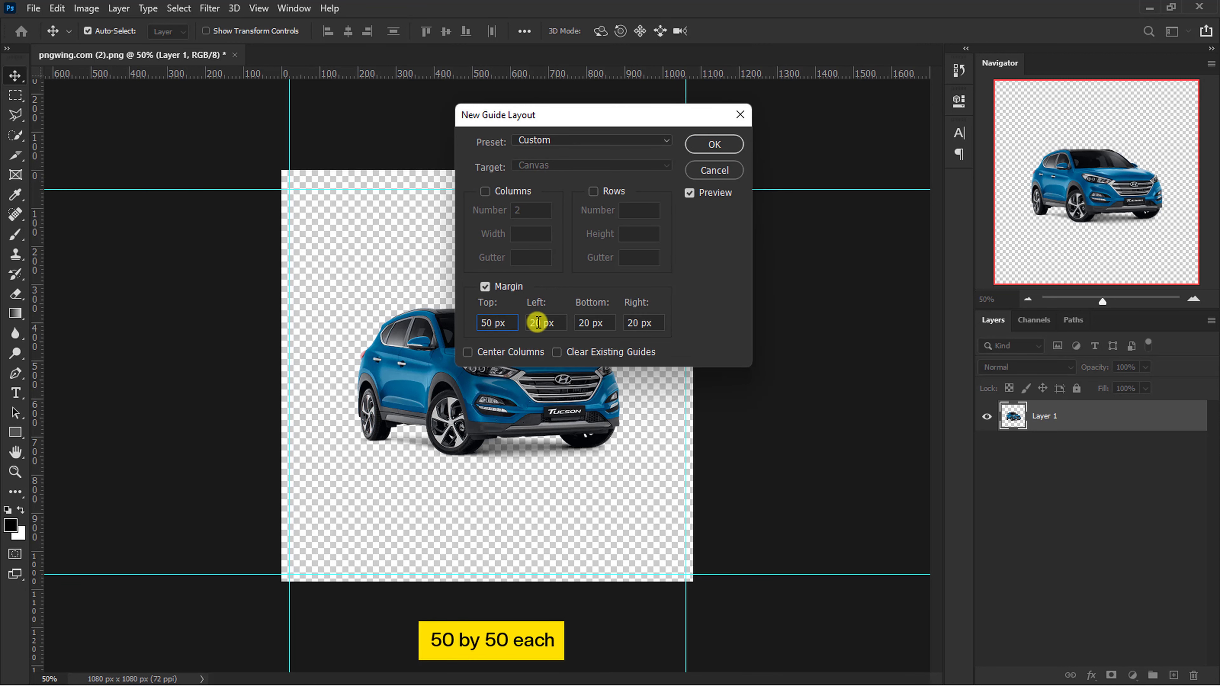
pyautogui.click(538, 323)
pyautogui.press('BackSpace')
pyautogui.write('5')
pyautogui.press('Delete')
pyautogui.write('5')
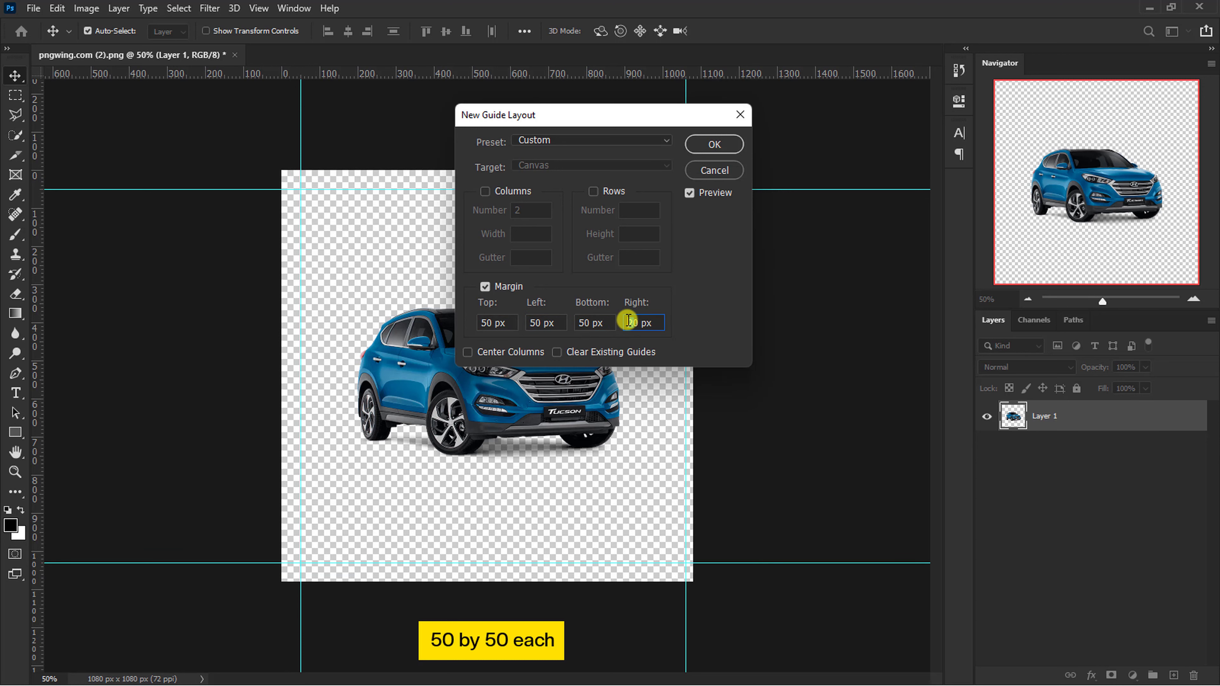
pyautogui.click(713, 144)
pyautogui.click(29, 12)
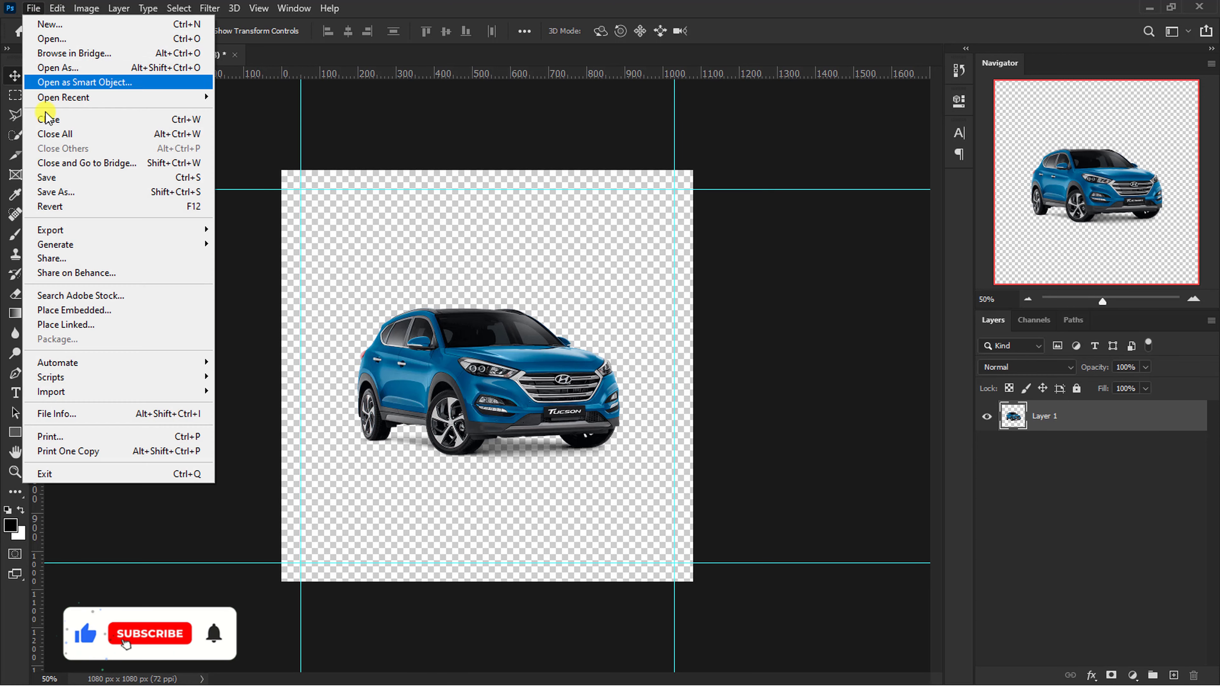
pyautogui.click(61, 310)
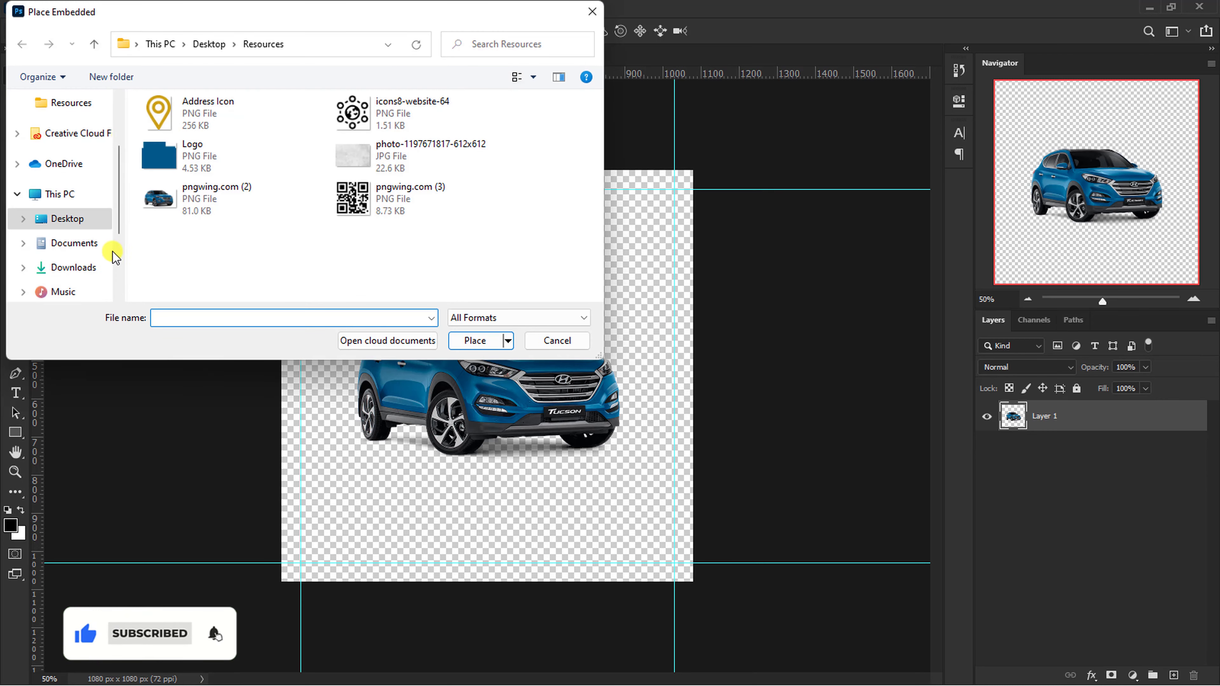
pyautogui.click(357, 159)
pyautogui.click(462, 342)
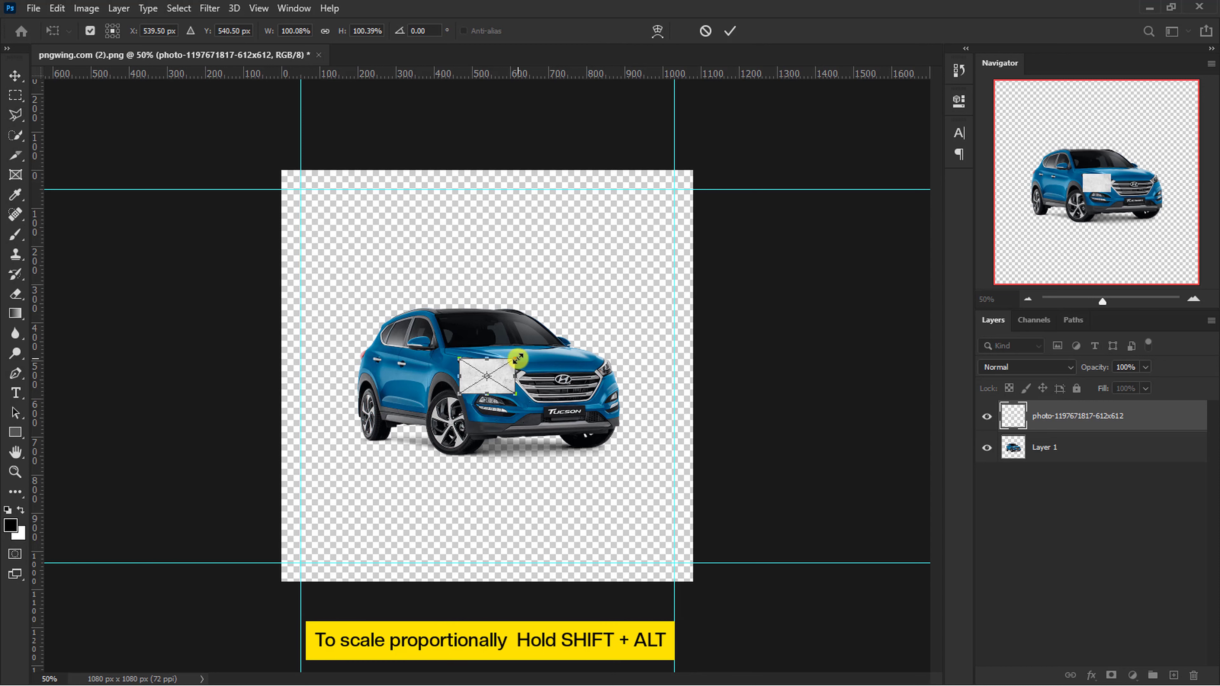
pyautogui.moveTo(517, 357)
pyautogui.mouseDown()
pyautogui.moveTo(679, 236)
pyautogui.moveTo(801, 122)
pyautogui.mouseUp()
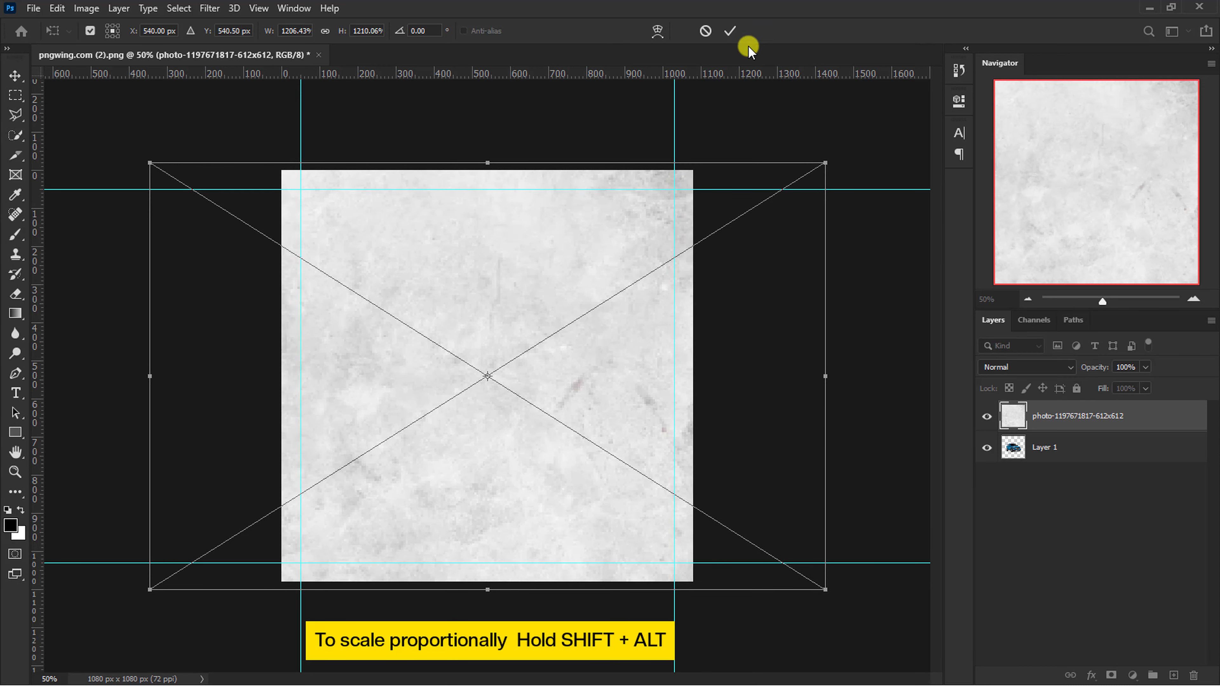
pyautogui.click(731, 29)
pyautogui.moveTo(1052, 415); pyautogui.dragTo(1054, 463)
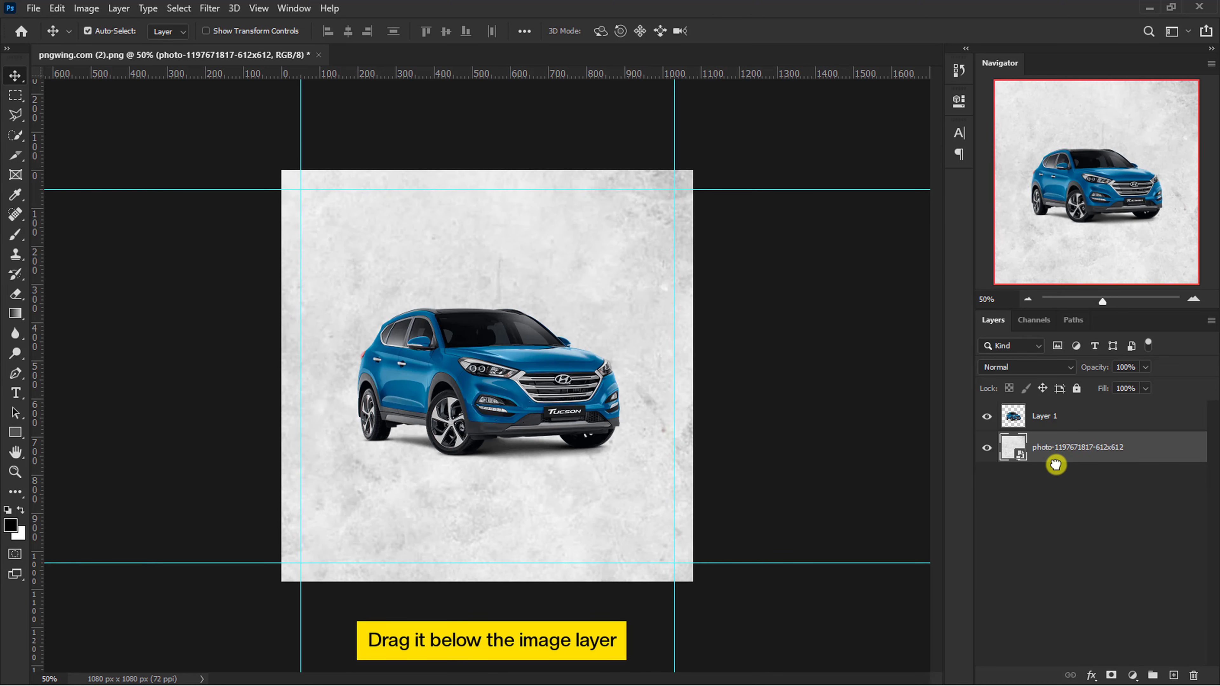
pyautogui.rightClick(1071, 448)
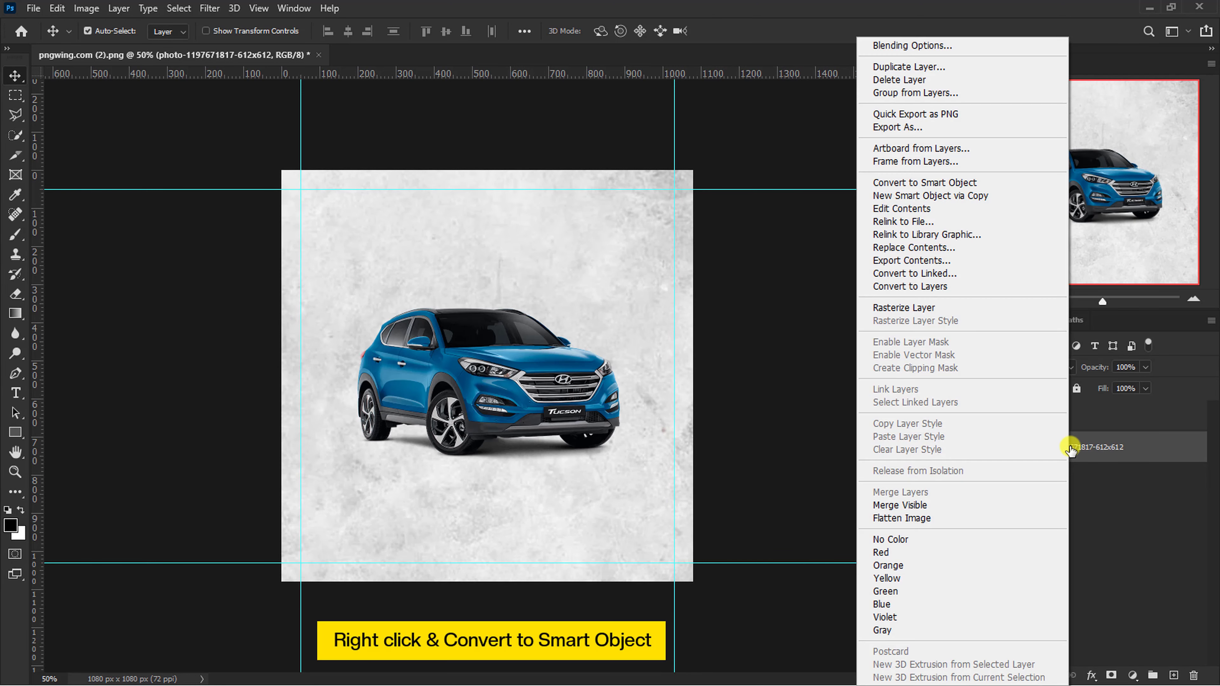
# Make the texture a smart object and apply a 30° Spin Blur enlarged past the canvas
pyautogui.click(963, 185)
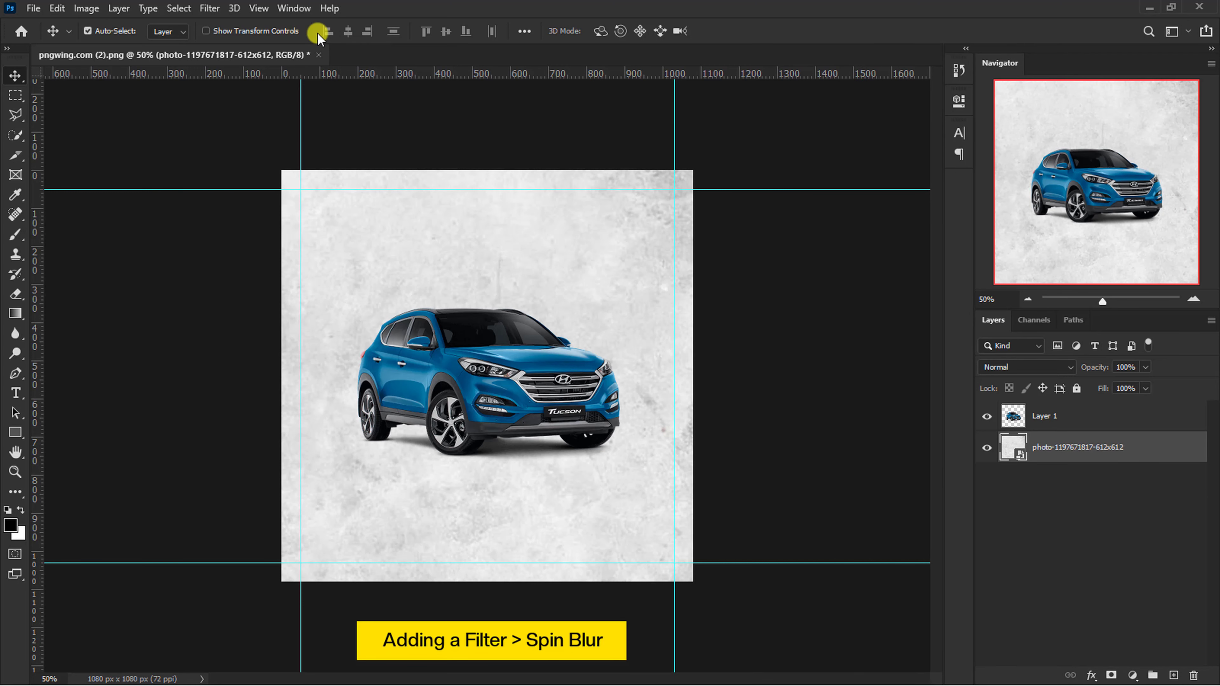
pyautogui.click(211, 9)
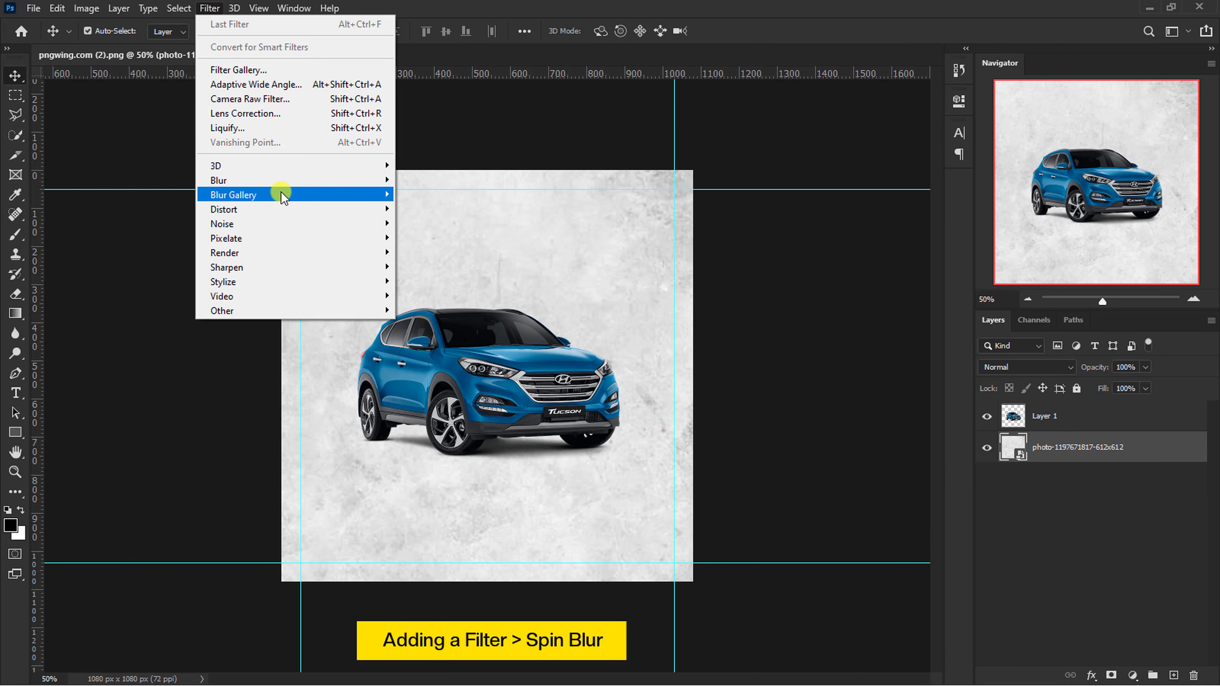
pyautogui.moveTo(234, 195)
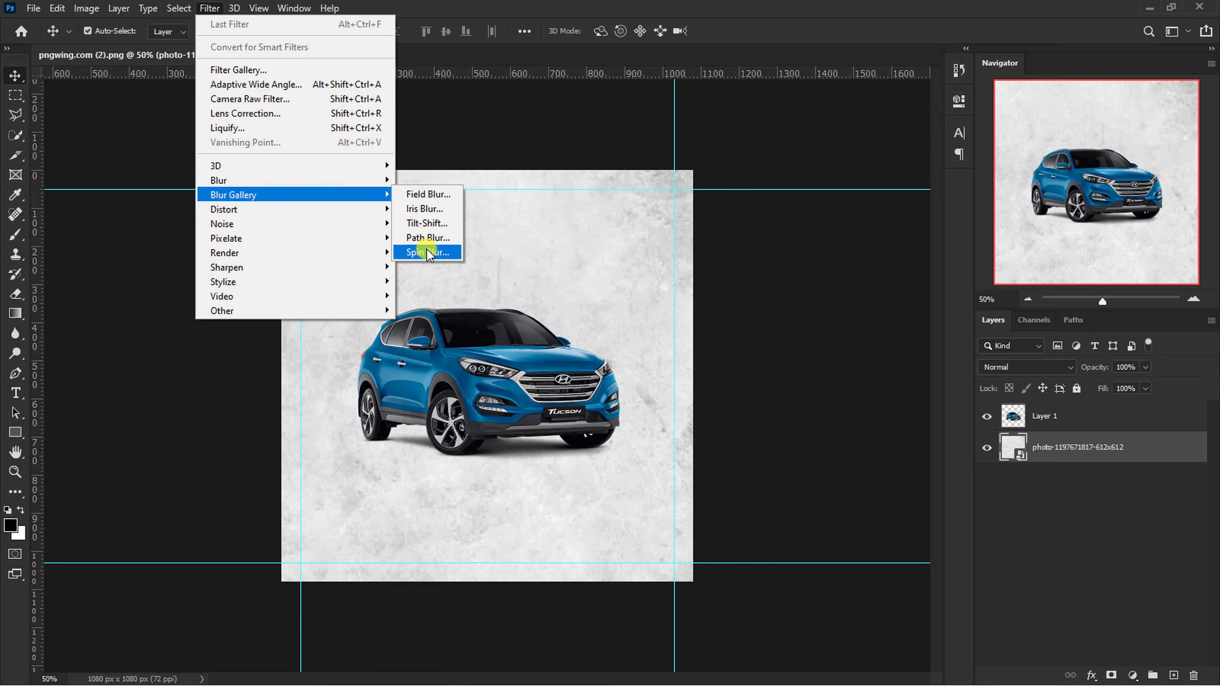
pyautogui.click(428, 251)
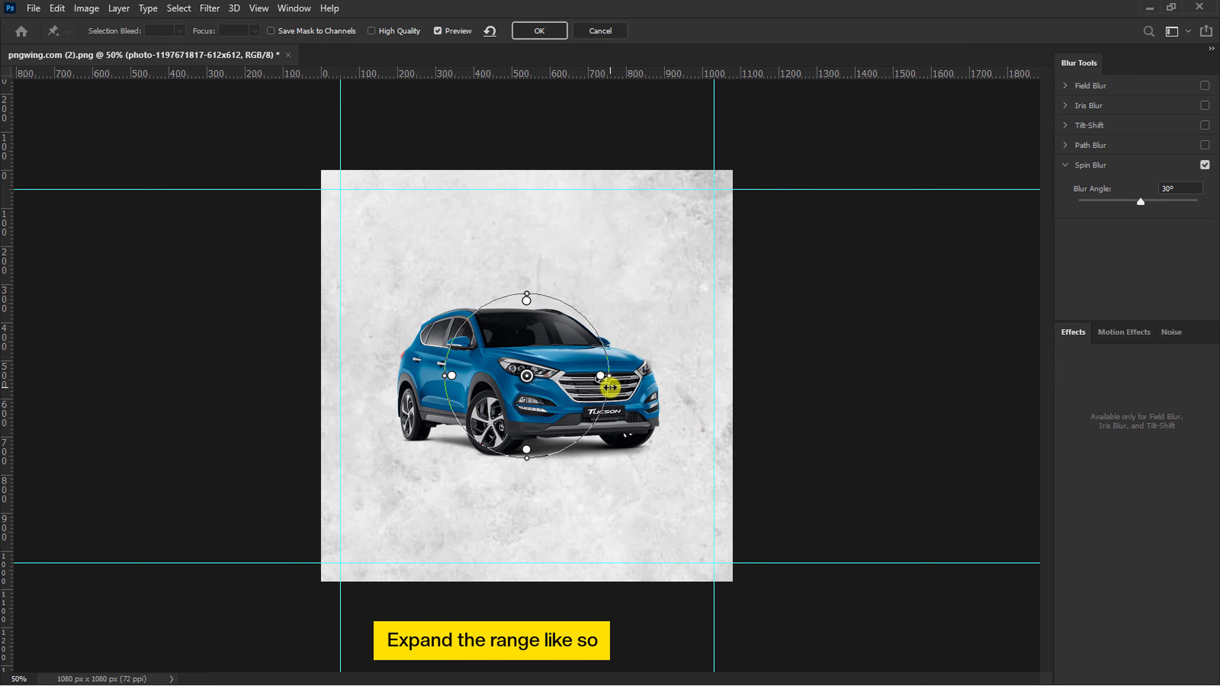
pyautogui.moveTo(625, 391); pyautogui.dragTo(861, 416)
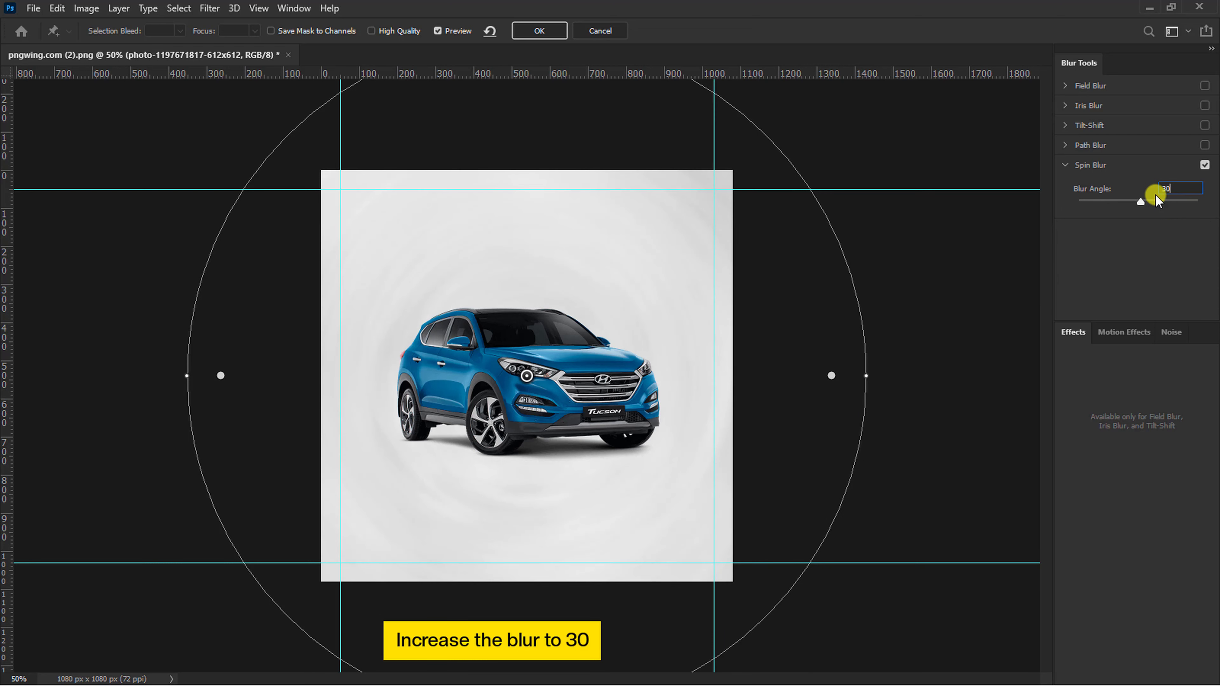
pyautogui.click(555, 30)
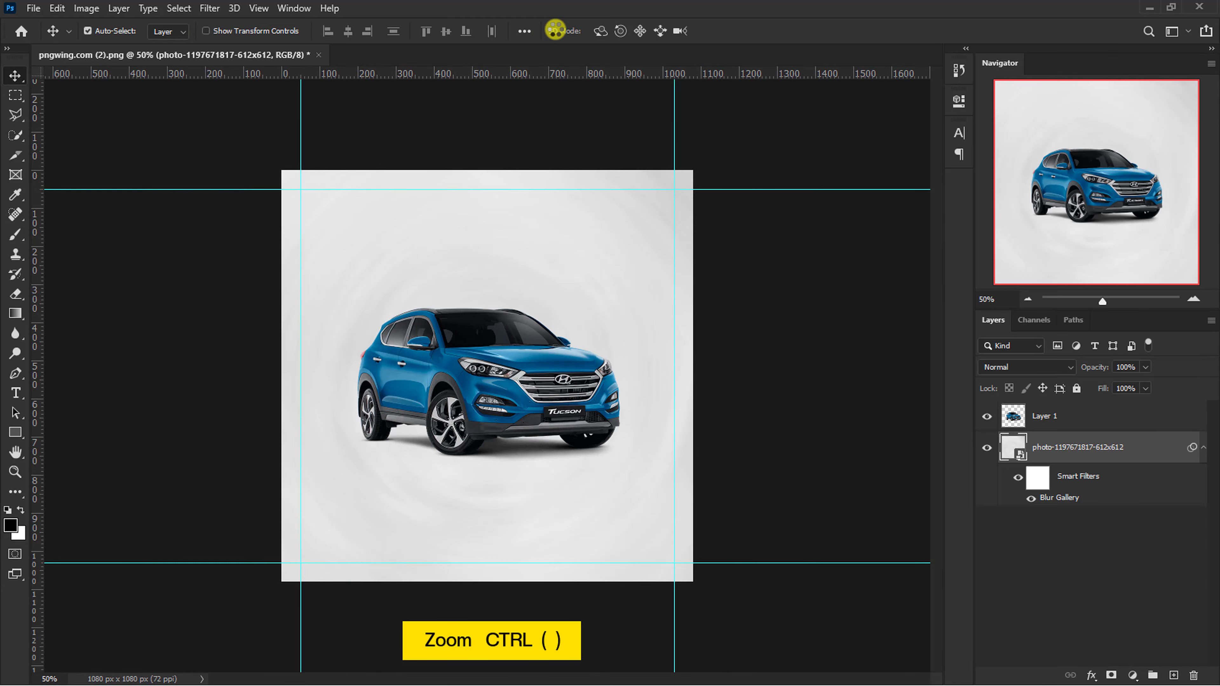
# Add a new layer and fill it with foreground colour #015080
pyautogui.hotkey('ctrl', '+')
pyautogui.hotkey('ctrl', '-')
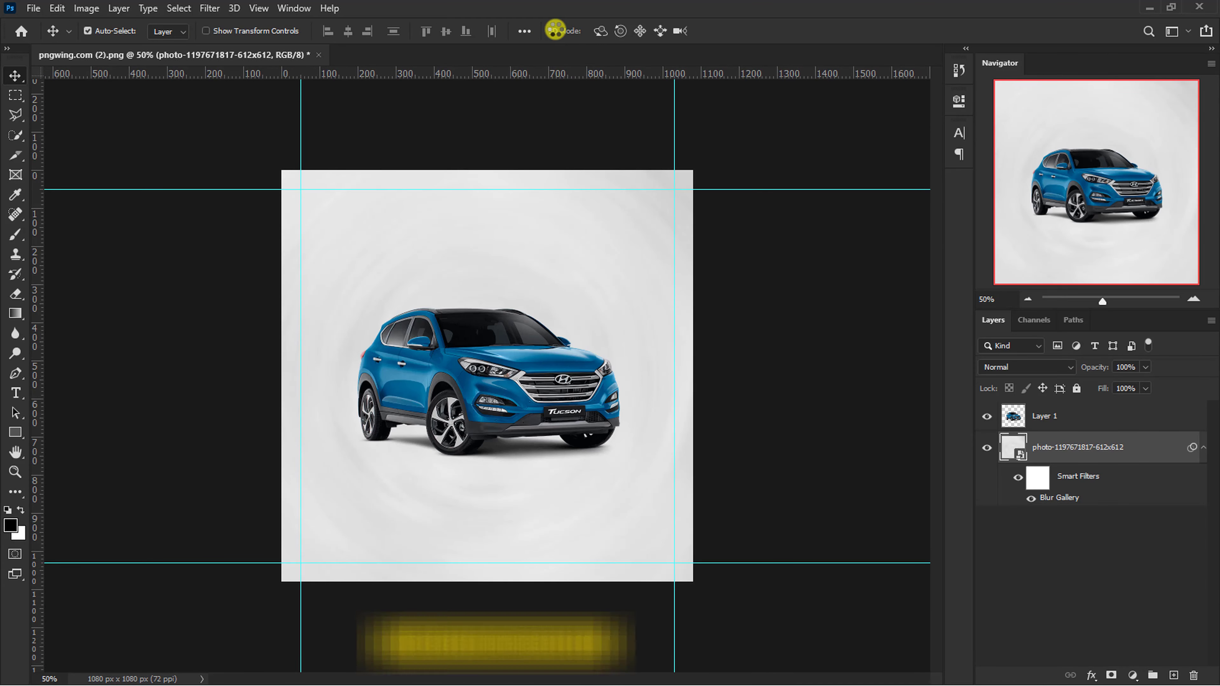
pyautogui.click(1170, 675)
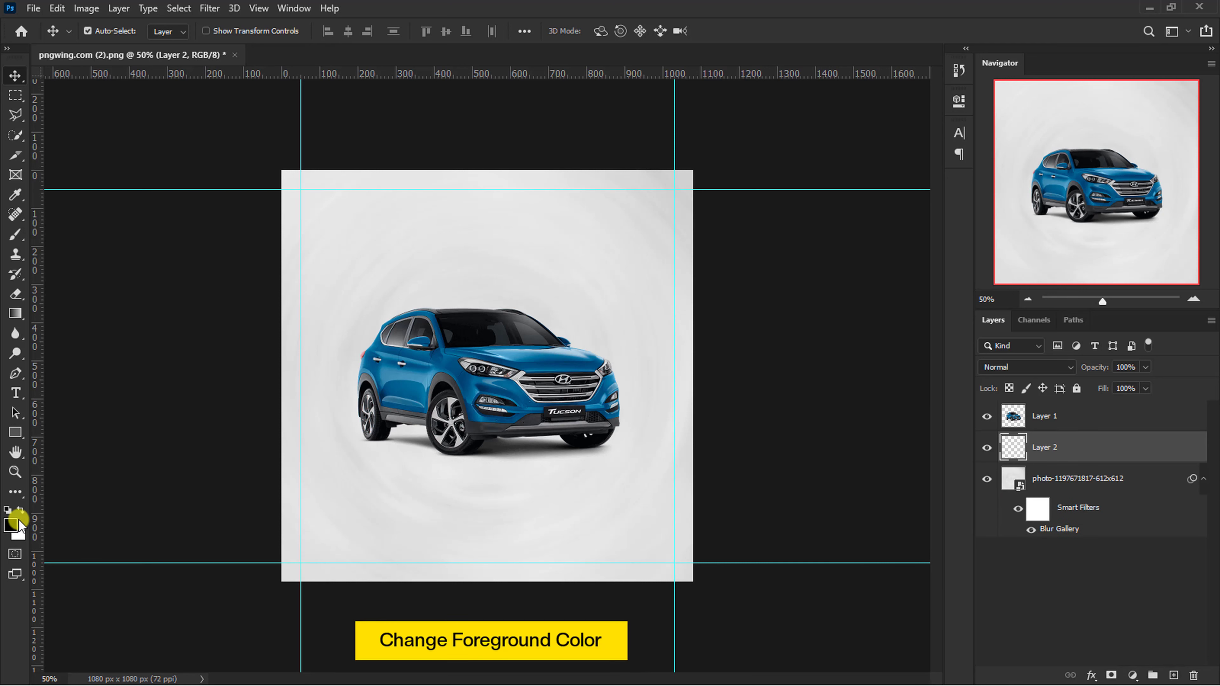
pyautogui.click(11, 526)
pyautogui.doubleClick(1076, 347)
pyautogui.write('015080')
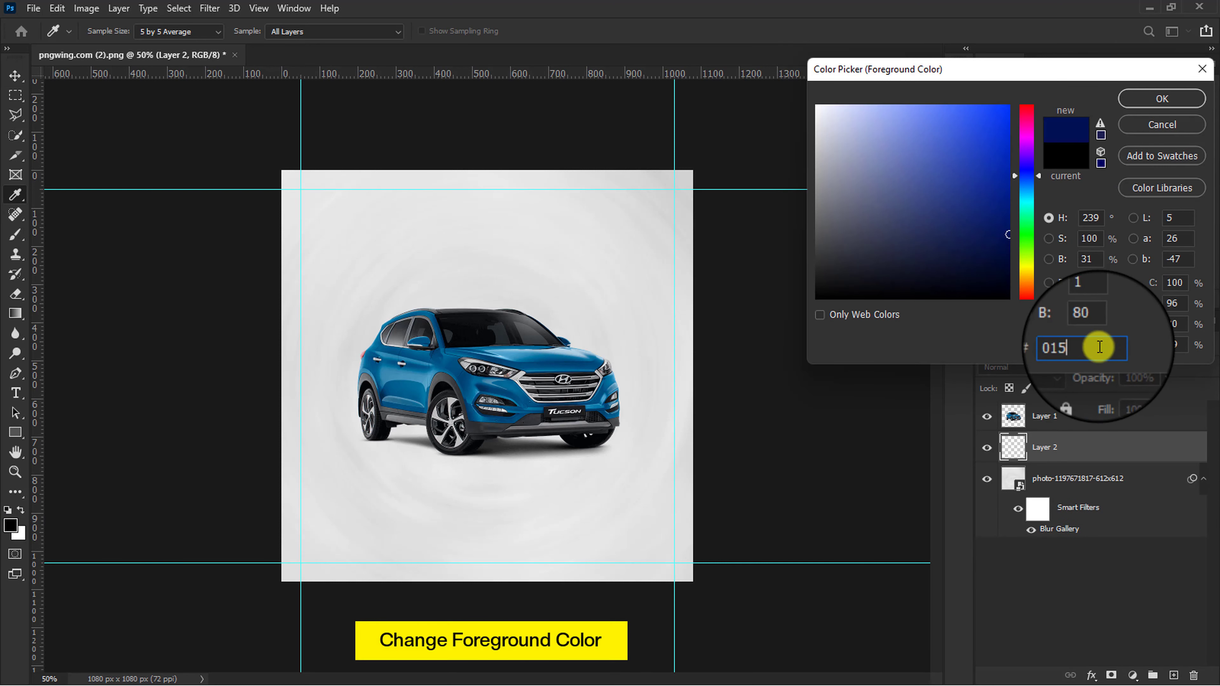
pyautogui.click(1172, 97)
pyautogui.press('v')
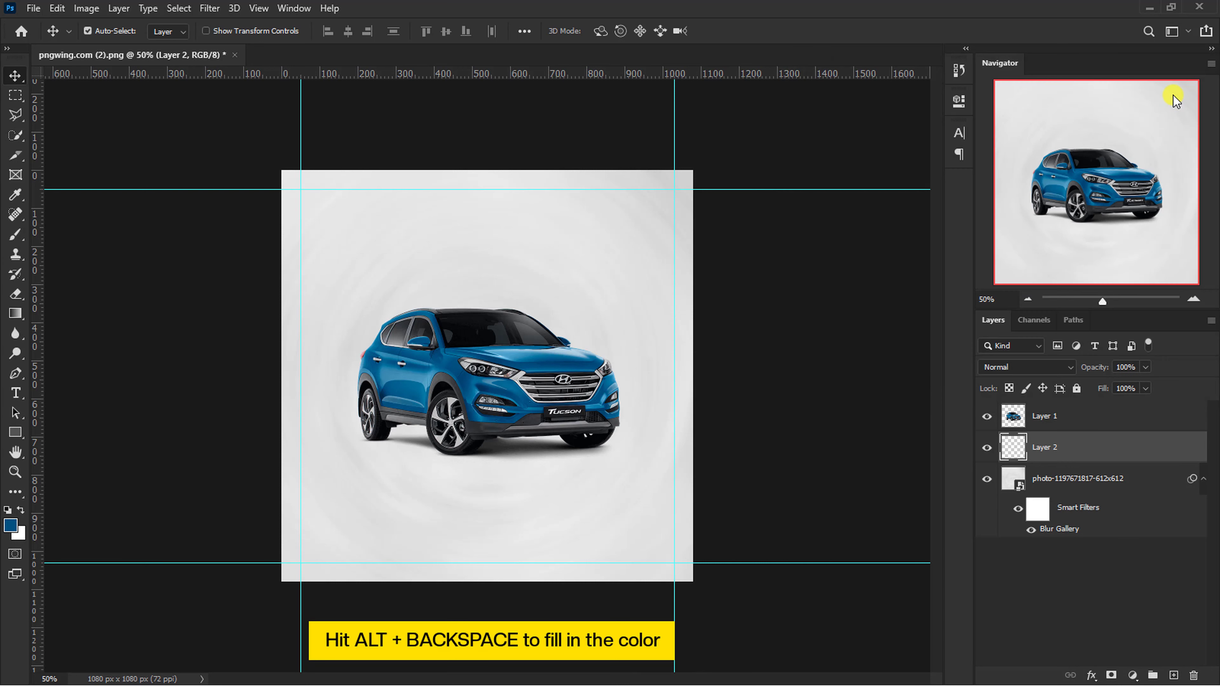
pyautogui.hotkey('alt', 'BackSpace')
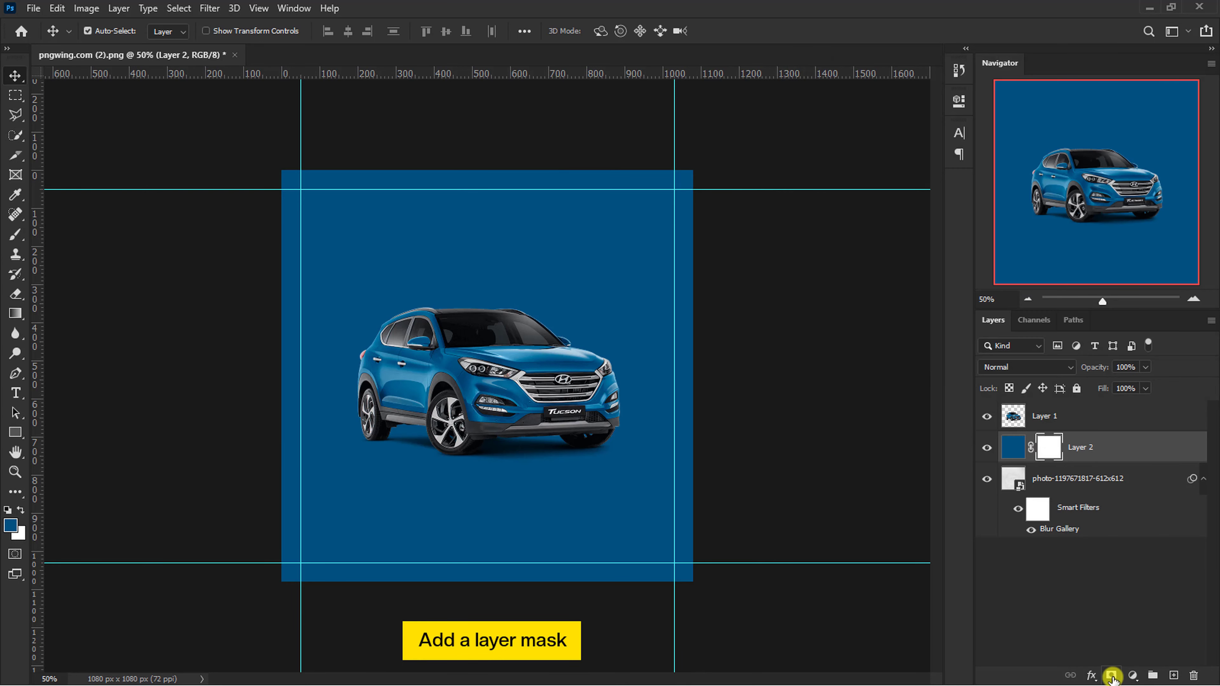
# Select the Brush tool with the brush11 watercolour preset
pyautogui.click(16, 234)
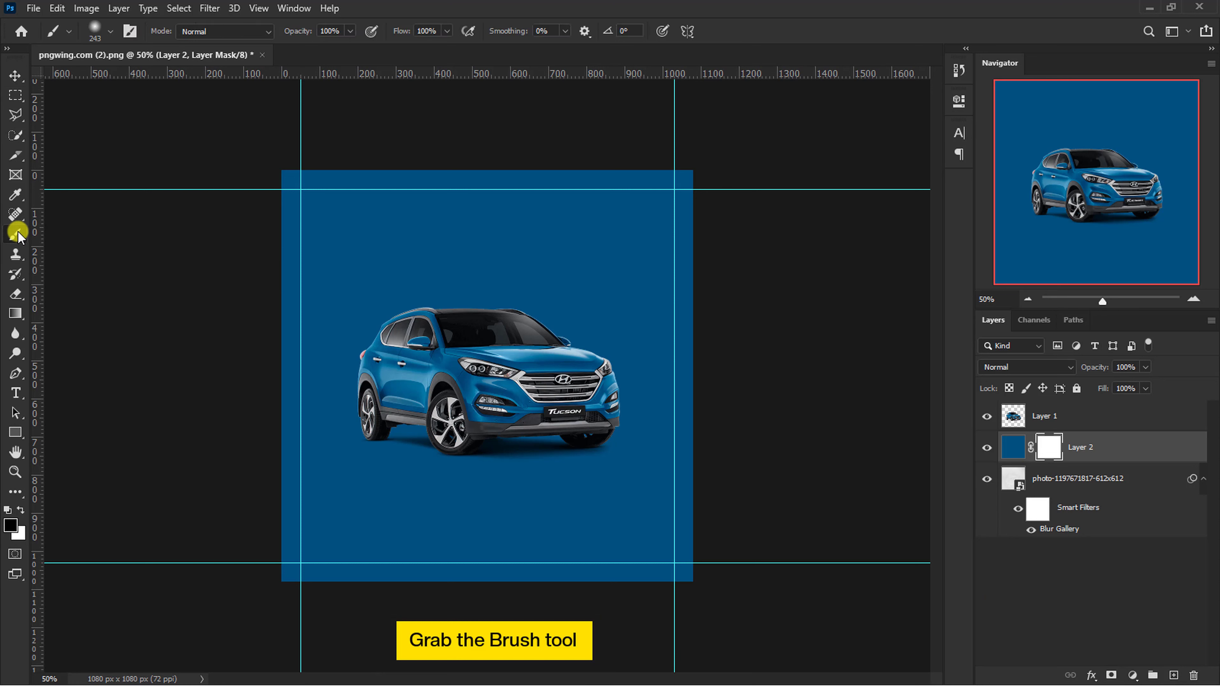
pyautogui.click(109, 34)
pyautogui.scroll(-3, 104, 218)
pyautogui.scroll(-5, 109, 223)
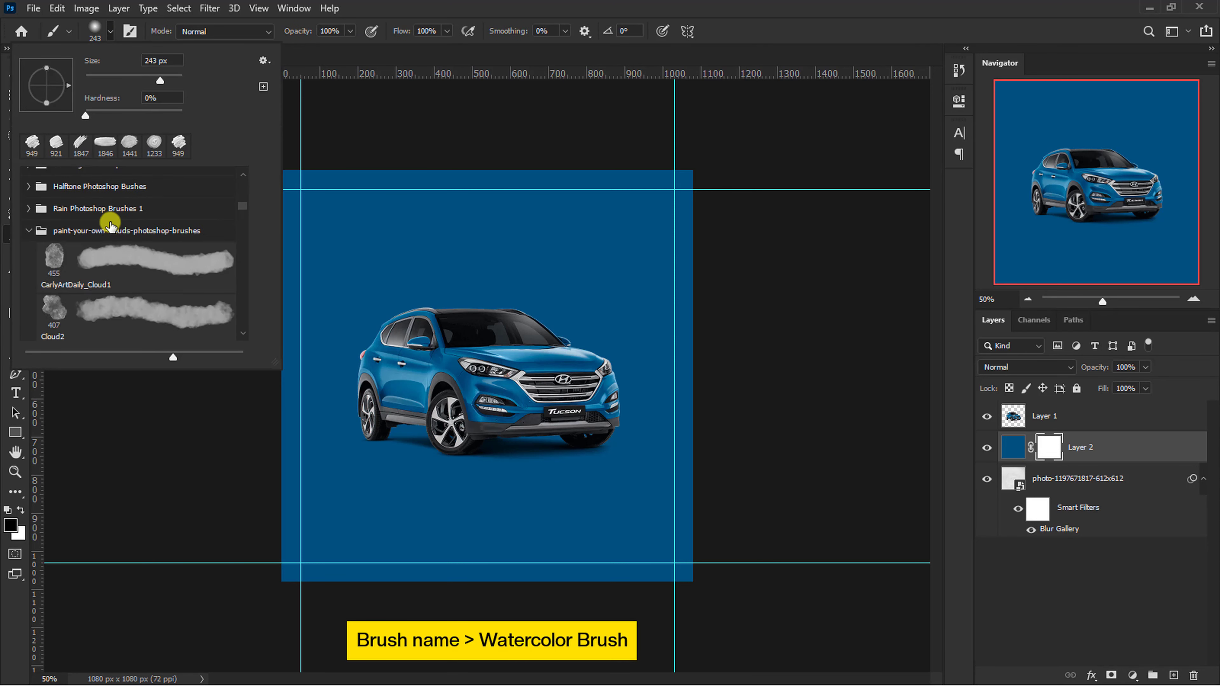
pyautogui.scroll(-3, 110, 226)
pyautogui.scroll(-2, 110, 225)
pyautogui.scroll(-2, 111, 226)
pyautogui.scroll(-1, 111, 225)
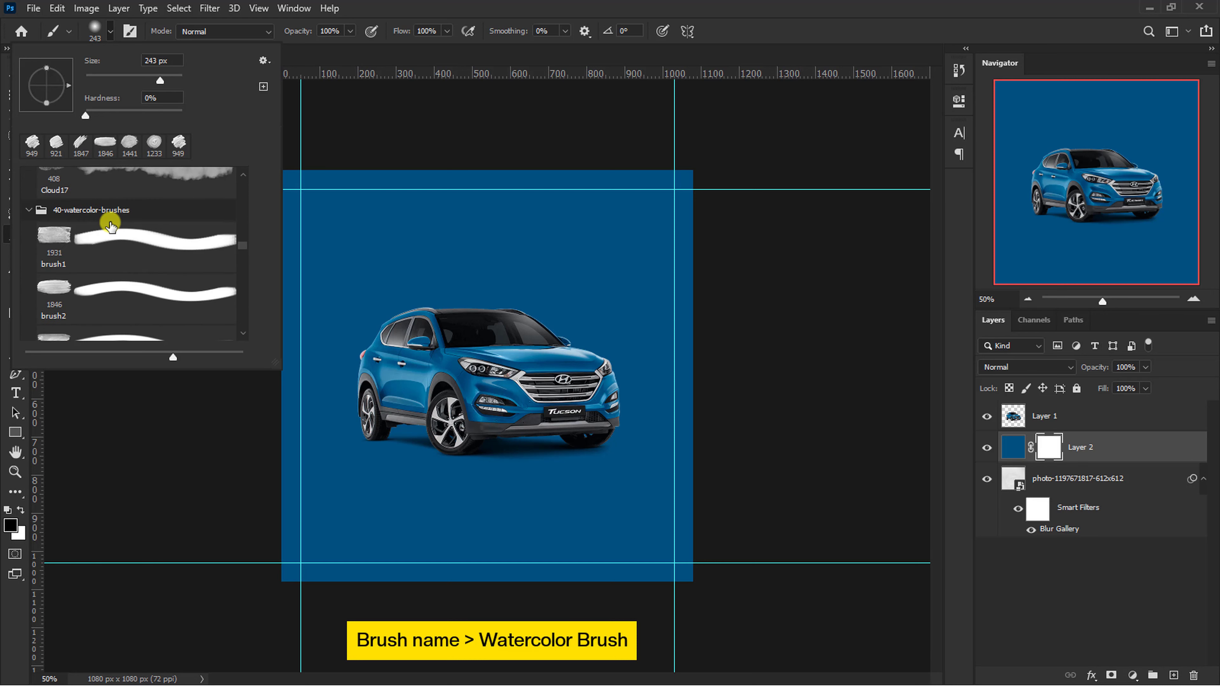
pyautogui.scroll(-2, 111, 226)
pyautogui.scroll(-1, 110, 226)
pyautogui.scroll(-2, 113, 225)
pyautogui.scroll(-2, 116, 223)
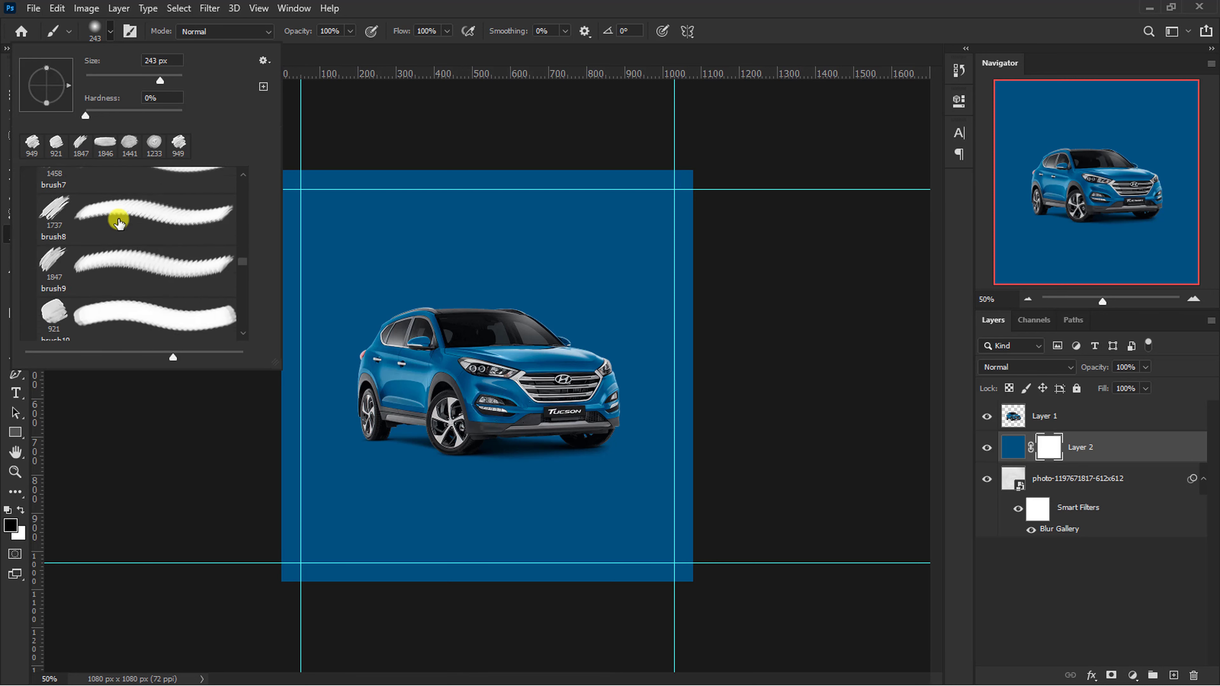
pyautogui.scroll(-2, 118, 222)
pyautogui.click(119, 222)
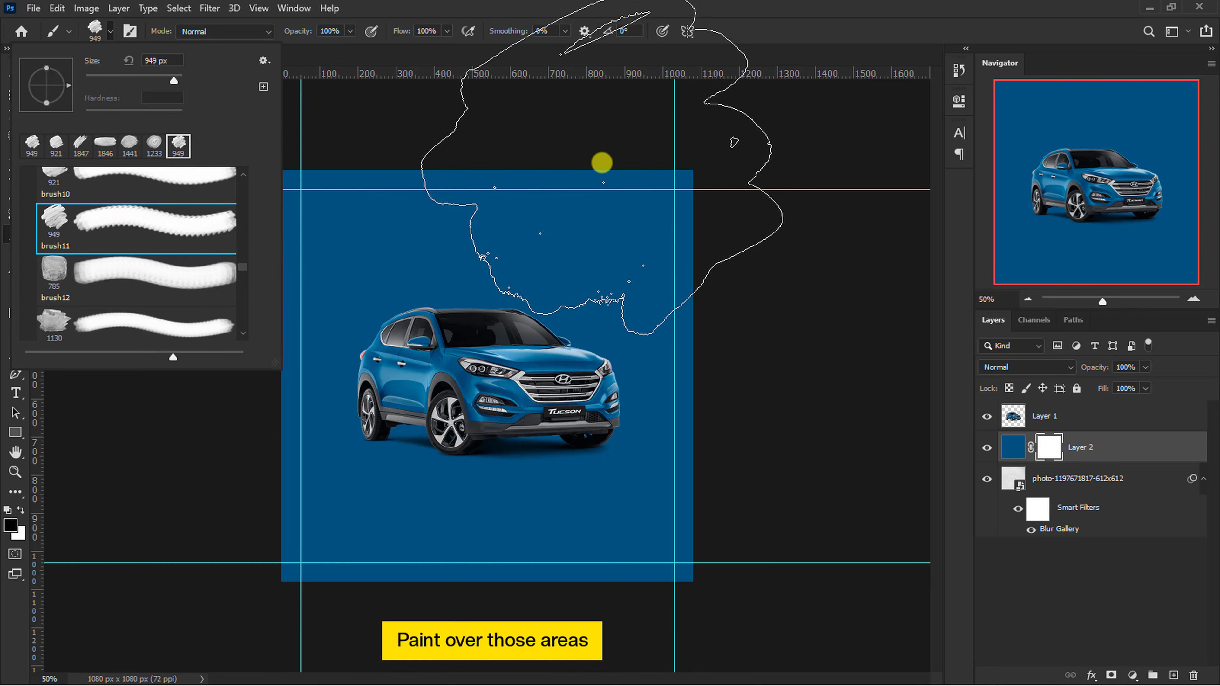
# Paint Layer 2's mask to hide the upper blue, varying brush size and angle
pyautogui.click(606, 165)
pyautogui.moveTo(607, 165)
pyautogui.mouseDown()
pyautogui.moveTo(525, 169)
pyautogui.moveTo(663, 189)
pyautogui.moveTo(395, 223)
pyautogui.moveTo(326, 300)
pyautogui.moveTo(591, 286)
pyautogui.moveTo(686, 328)
pyautogui.moveTo(518, 240)
pyautogui.moveTo(498, 308)
pyautogui.moveTo(586, 305)
pyautogui.moveTo(621, 331)
pyautogui.moveTo(656, 332)
pyautogui.mouseUp()
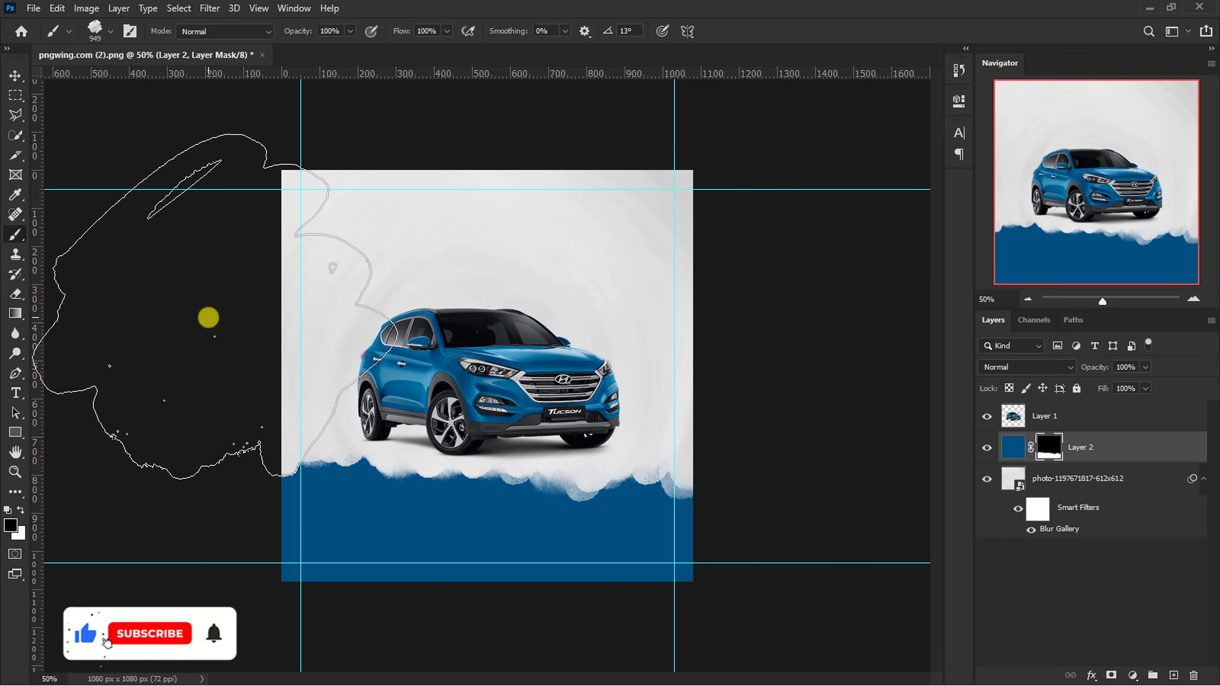
pyautogui.press('[')
pyautogui.press('[')
pyautogui.press('[')
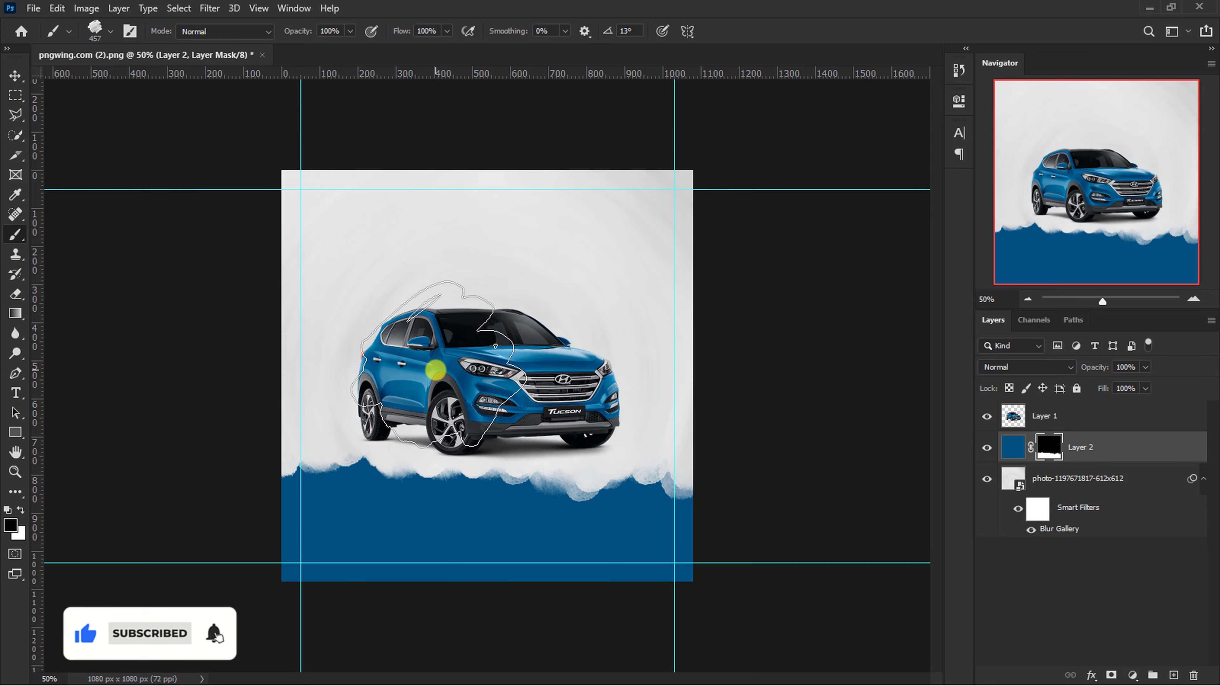
pyautogui.hotkey('ctrl', '+')
pyautogui.hotkey('ctrl', '+')
pyautogui.scroll(-1, 444, 356)
pyautogui.scroll(-4, 444, 360)
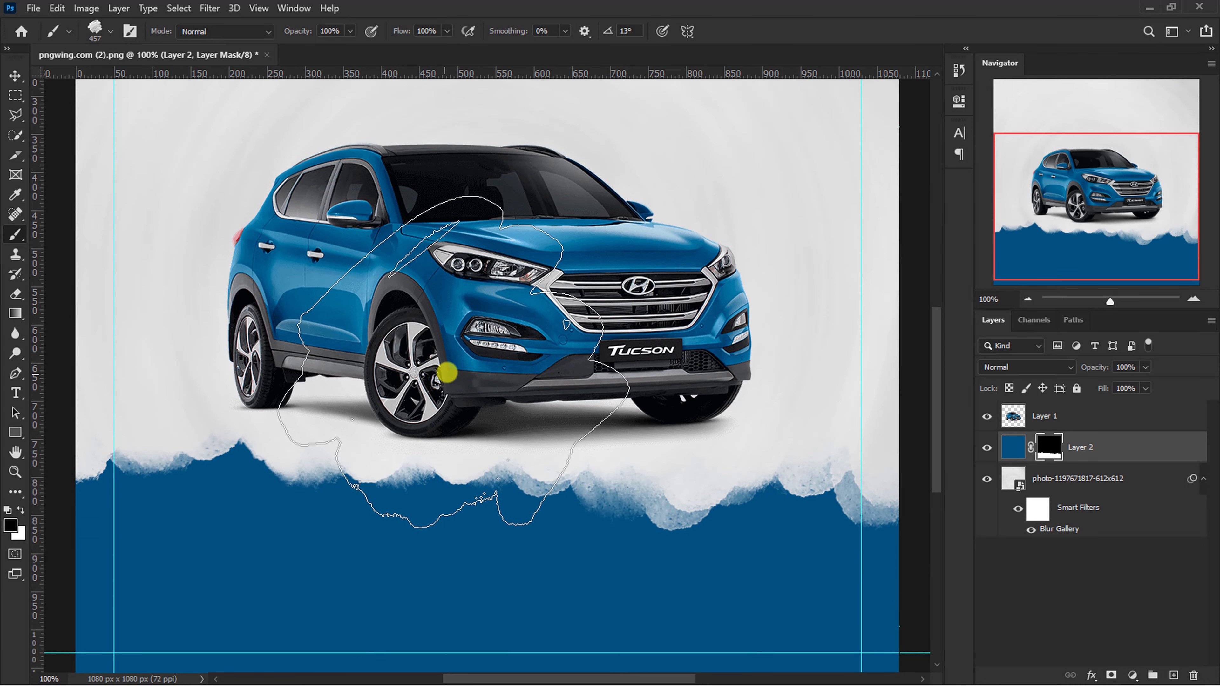
pyautogui.press('Left')
pyautogui.press('Left')
pyautogui.press('Left')
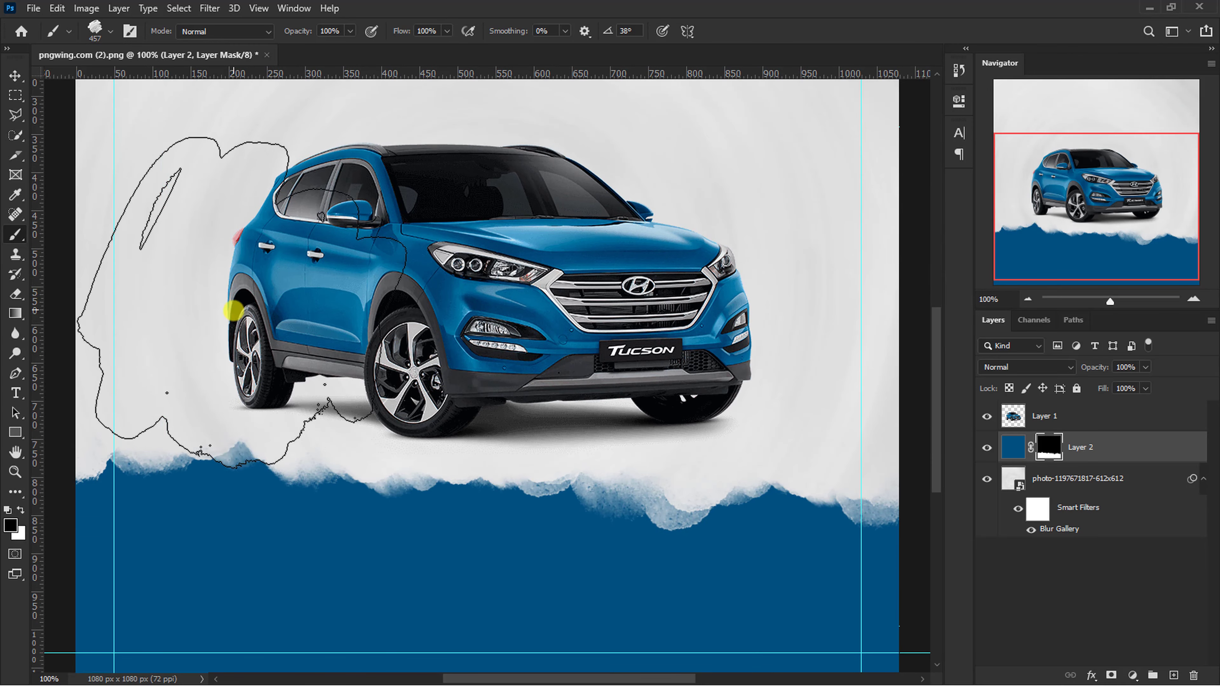
pyautogui.hotkey('ctrl', '-')
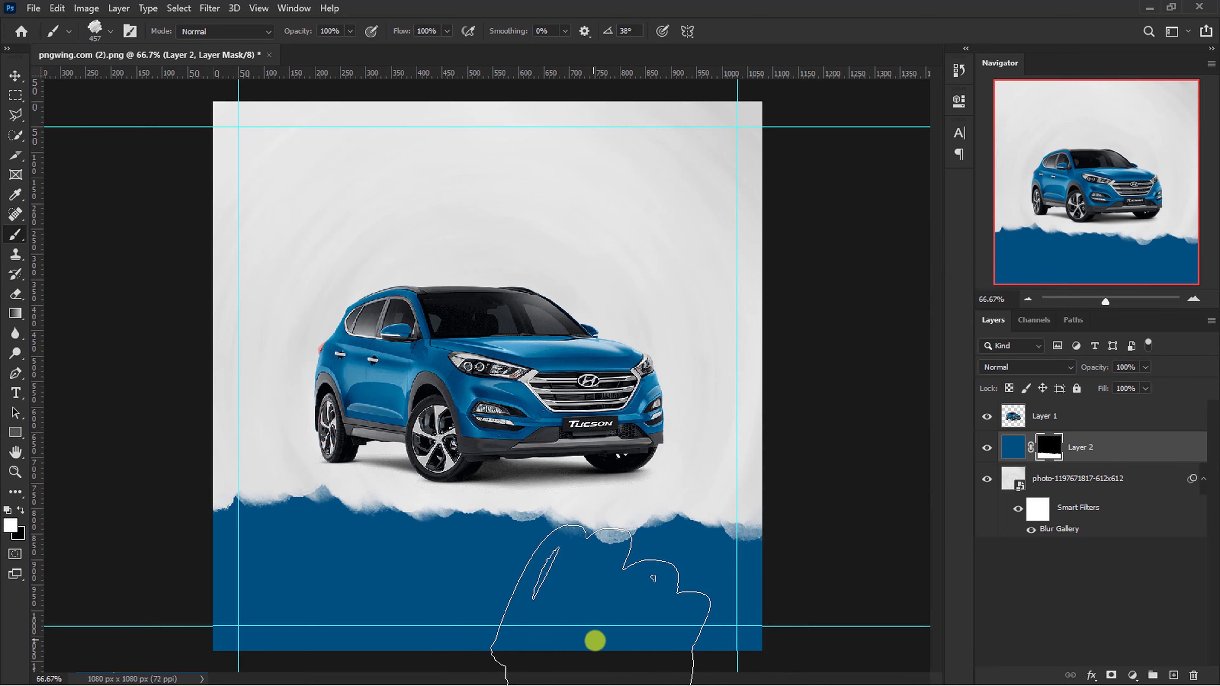
pyautogui.press('x')
pyautogui.press('x')
pyautogui.press('Right')
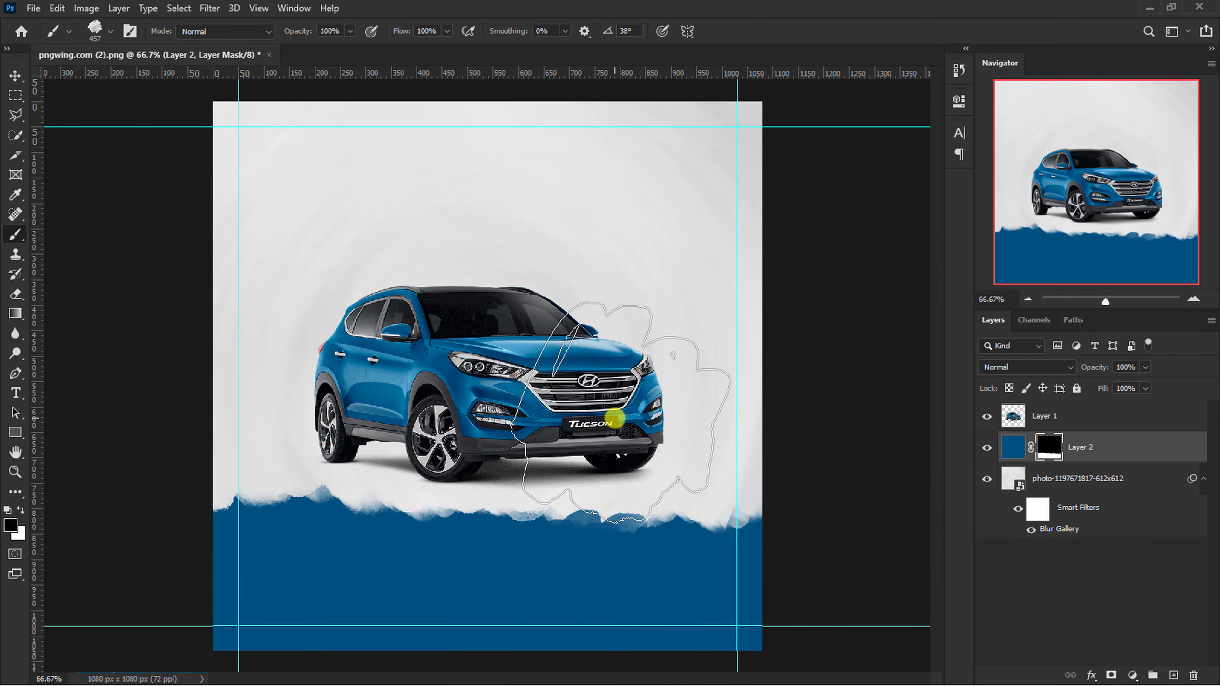
pyautogui.press('Right')
pyautogui.press('Right')
pyautogui.press('Right')
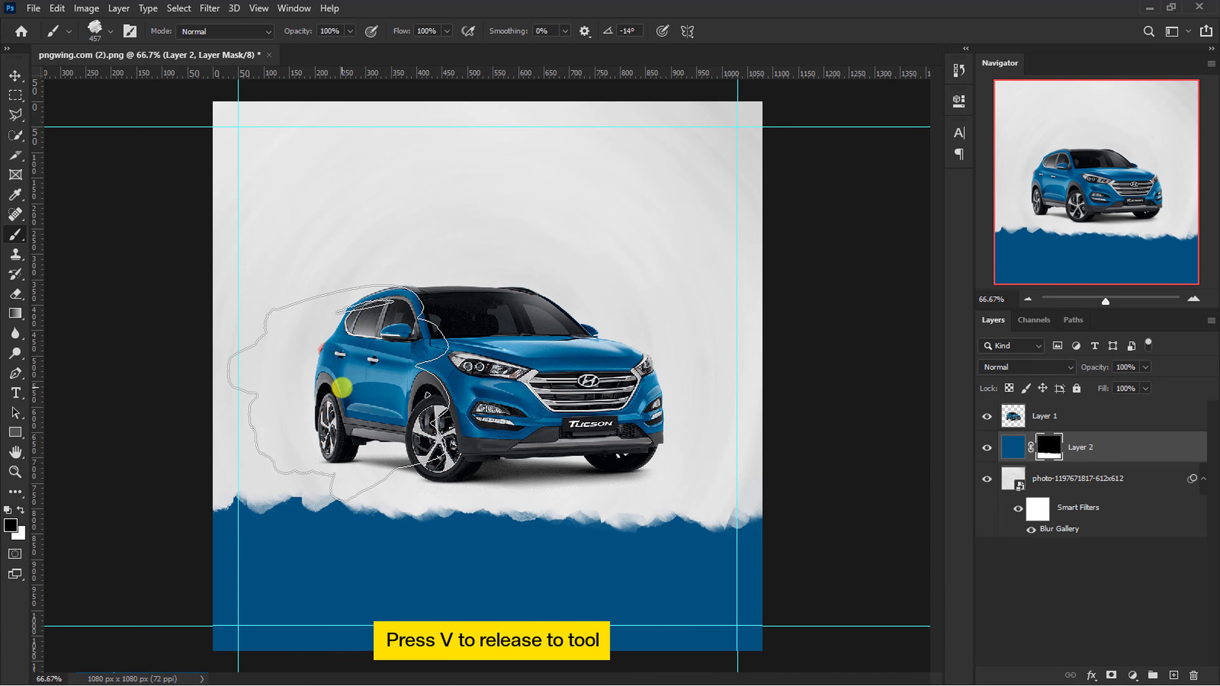
# Scale the car layer up to about 125.73% with Free Transform
pyautogui.press('v')
pyautogui.click(482, 393)
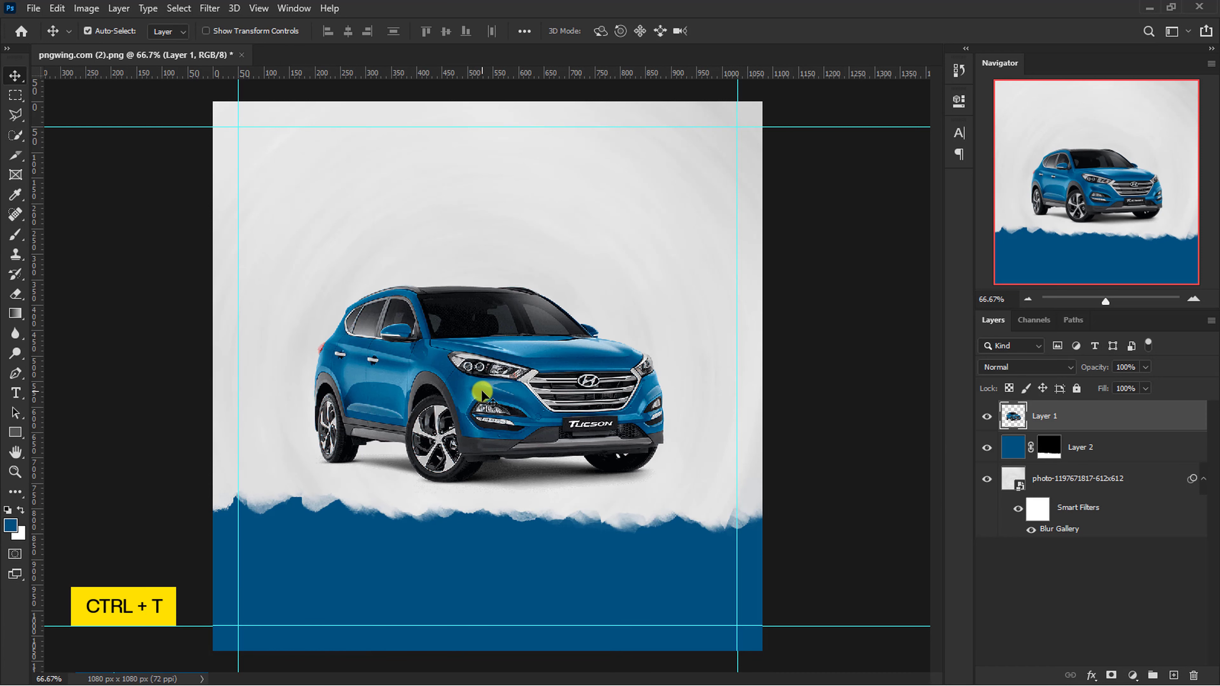
pyautogui.hotkey('ctrl', 't')
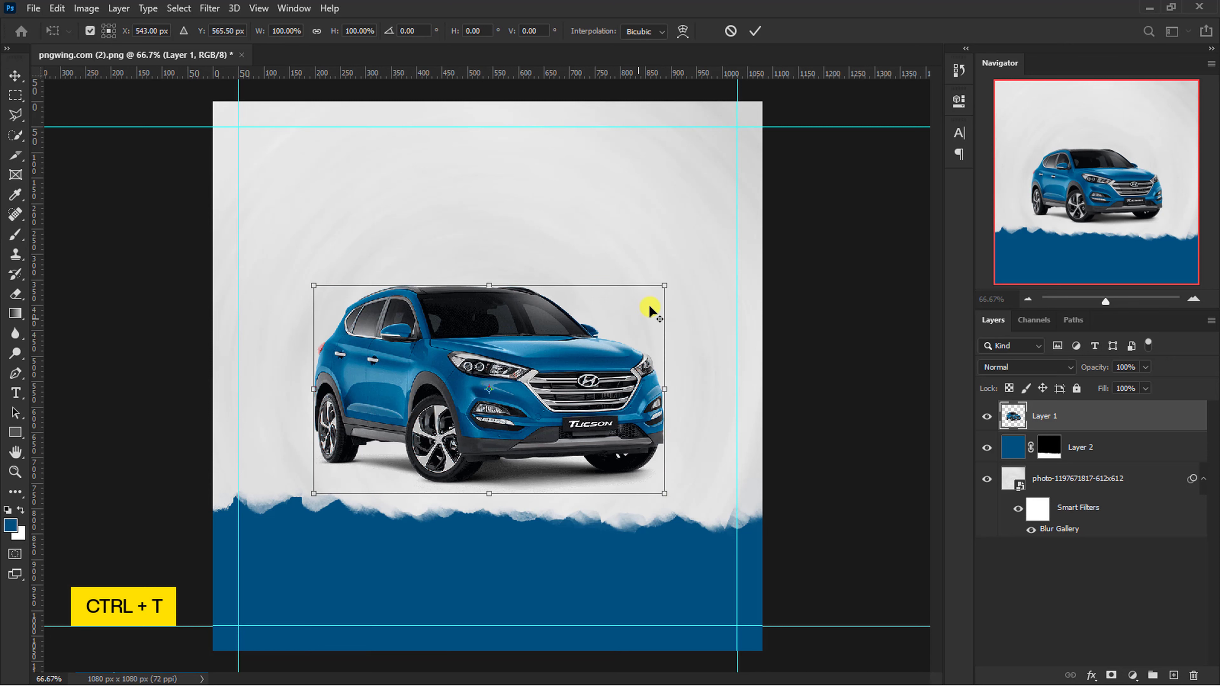
pyautogui.moveTo(664, 285); pyautogui.dragTo(715, 255)
pyautogui.press('Return')
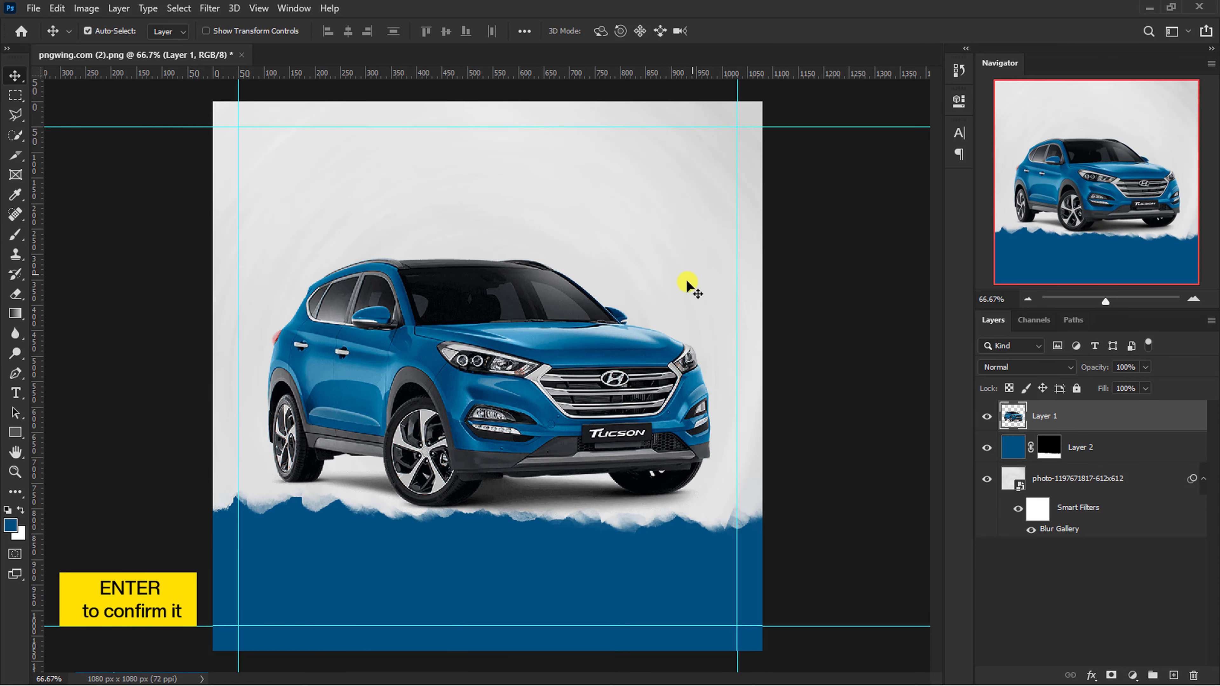
# Nudge the blue torn-paper layer down with two Shift+Down presses
pyautogui.click(495, 553)
pyautogui.hotkey('shift', 'Down')
pyautogui.hotkey('shift', 'Down')
pyautogui.hotkey('shift', 'Down')
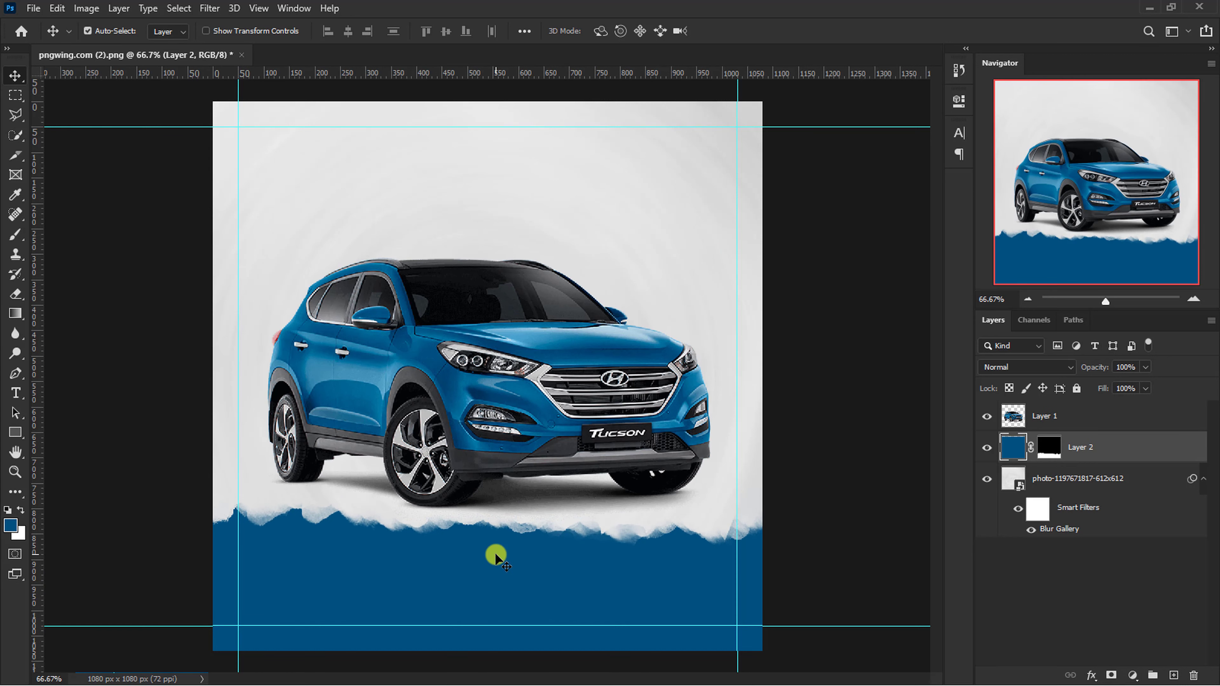
pyautogui.hotkey('shift', 'Down')
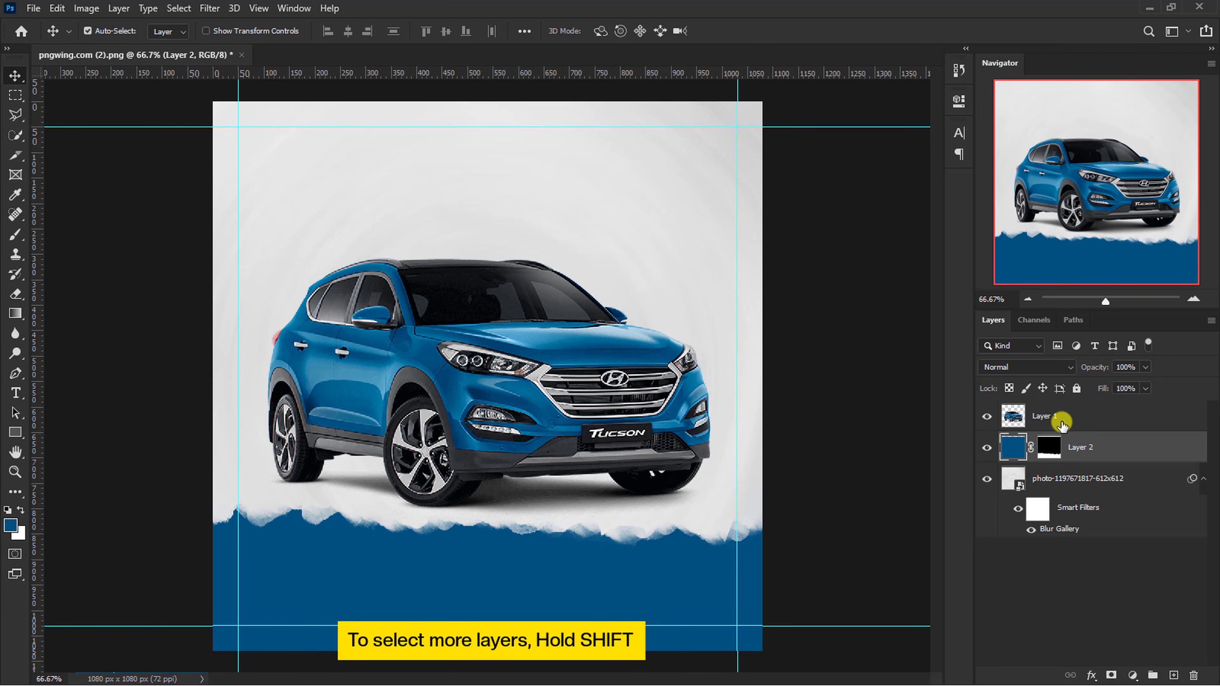
# Group the three background layers into a group named BG Design
pyautogui.click(1061, 423)
pyautogui.keyDown('shift'); pyautogui.click(1083, 489); pyautogui.keyUp('shift')
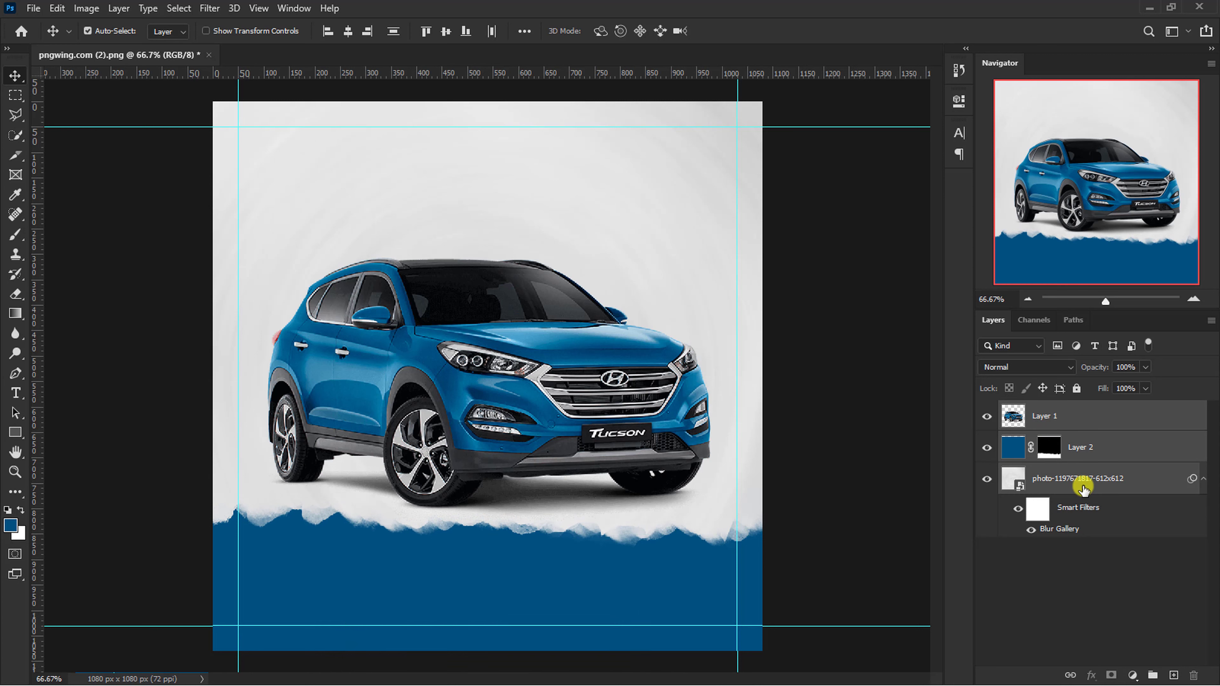
pyautogui.hotkey('ctrl', 'g')
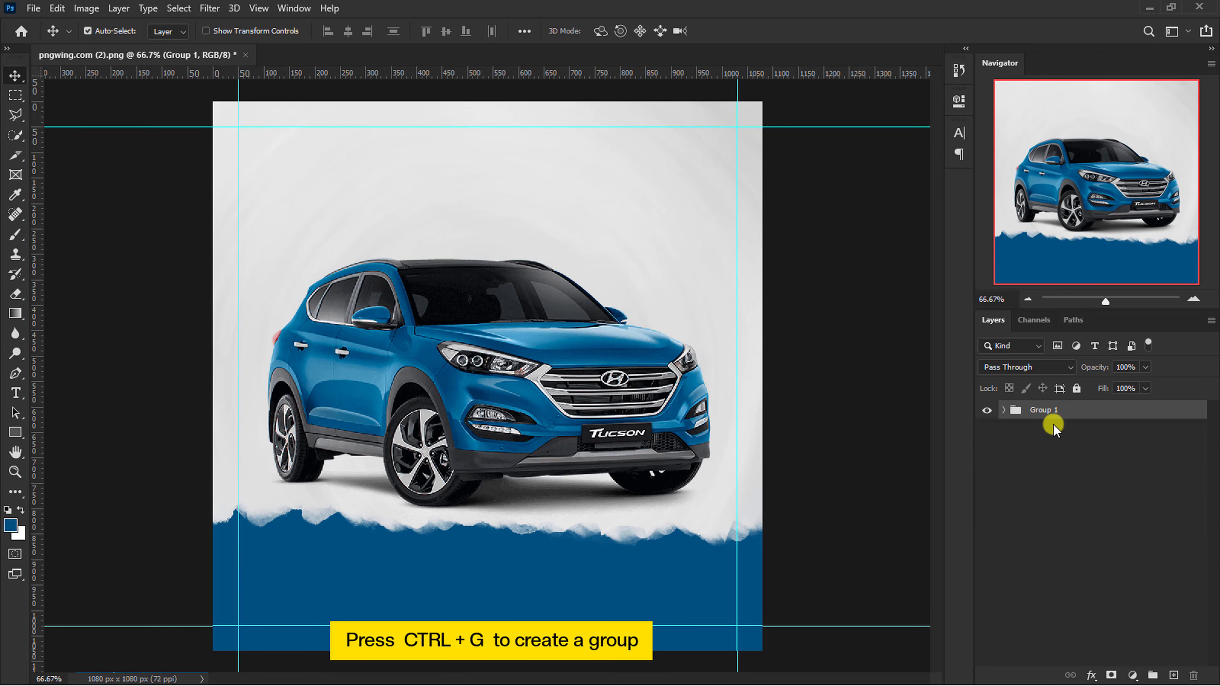
pyautogui.doubleClick(1046, 410)
pyautogui.write('BG Design')
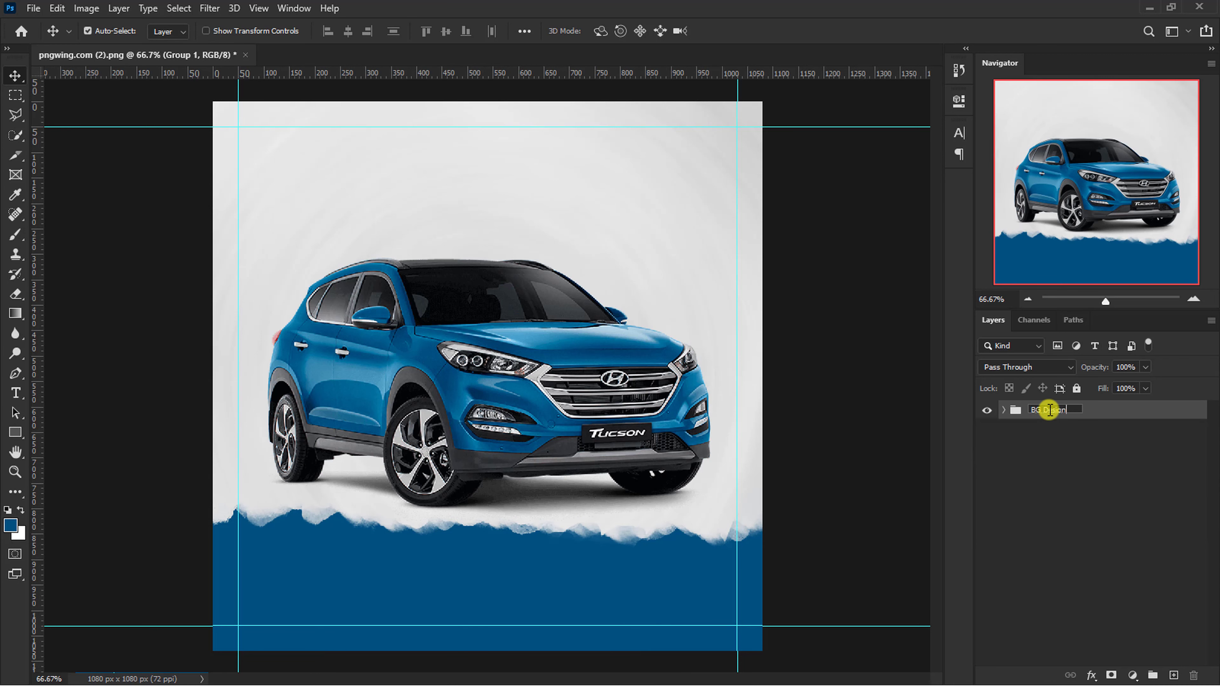
pyautogui.press('Return')
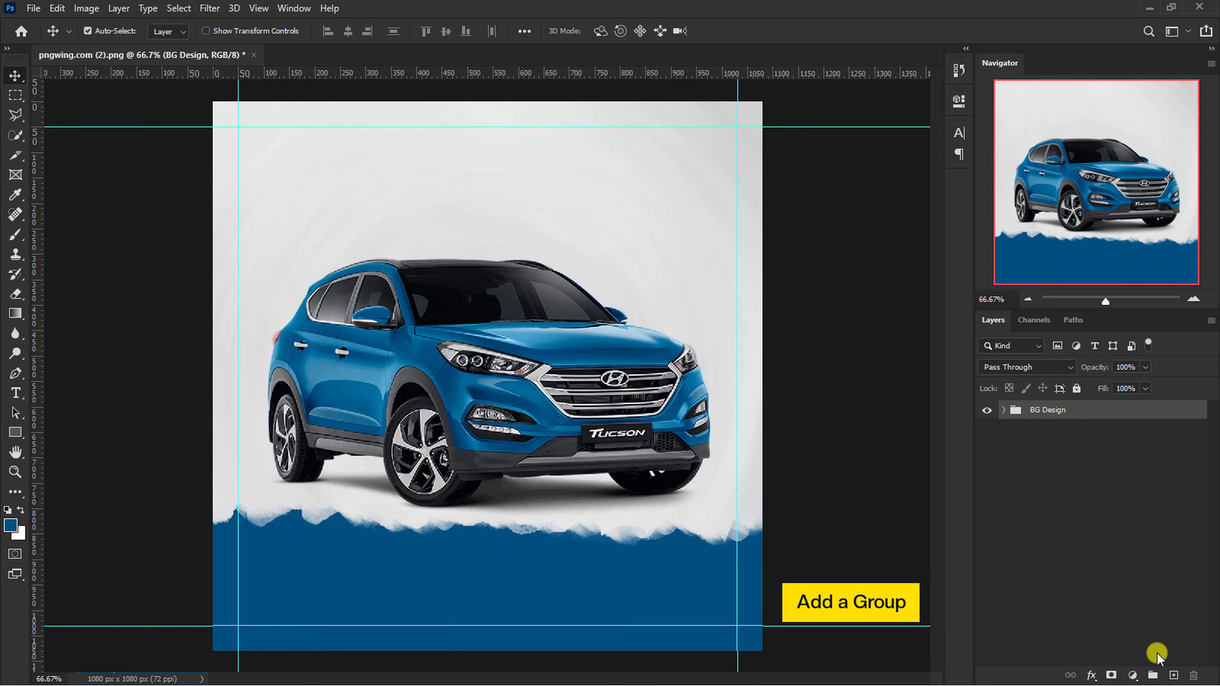
# Create an Image group holding the car layer, plus an empty Logo & Shapes group
pyautogui.click(1155, 675)
pyautogui.doubleClick(1052, 409)
pyautogui.write('Image')
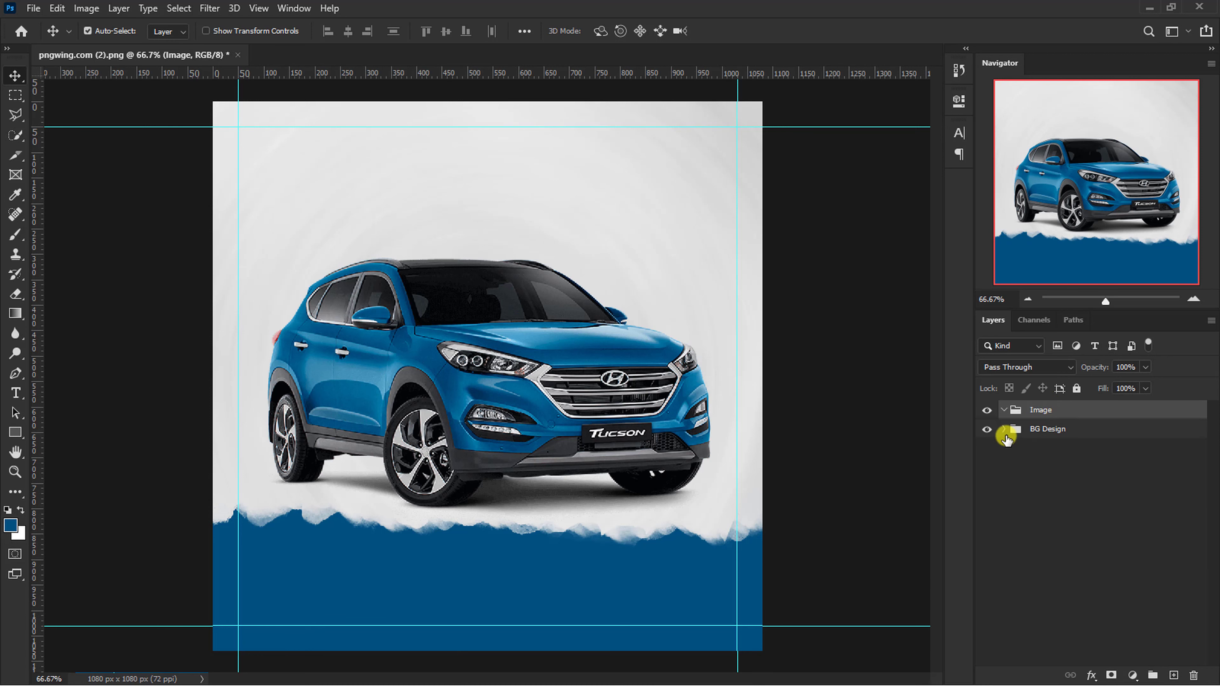
pyautogui.click(1005, 430)
pyautogui.moveTo(1062, 454); pyautogui.dragTo(1065, 409)
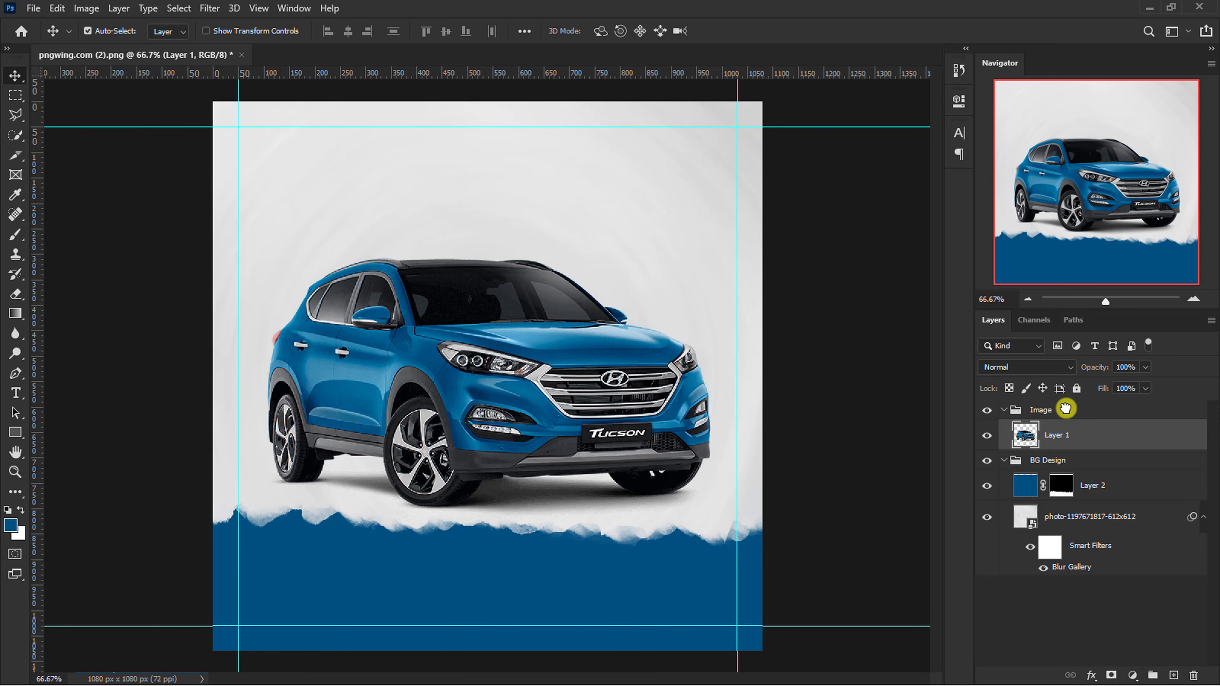
pyautogui.click(1004, 462)
pyautogui.click(1003, 410)
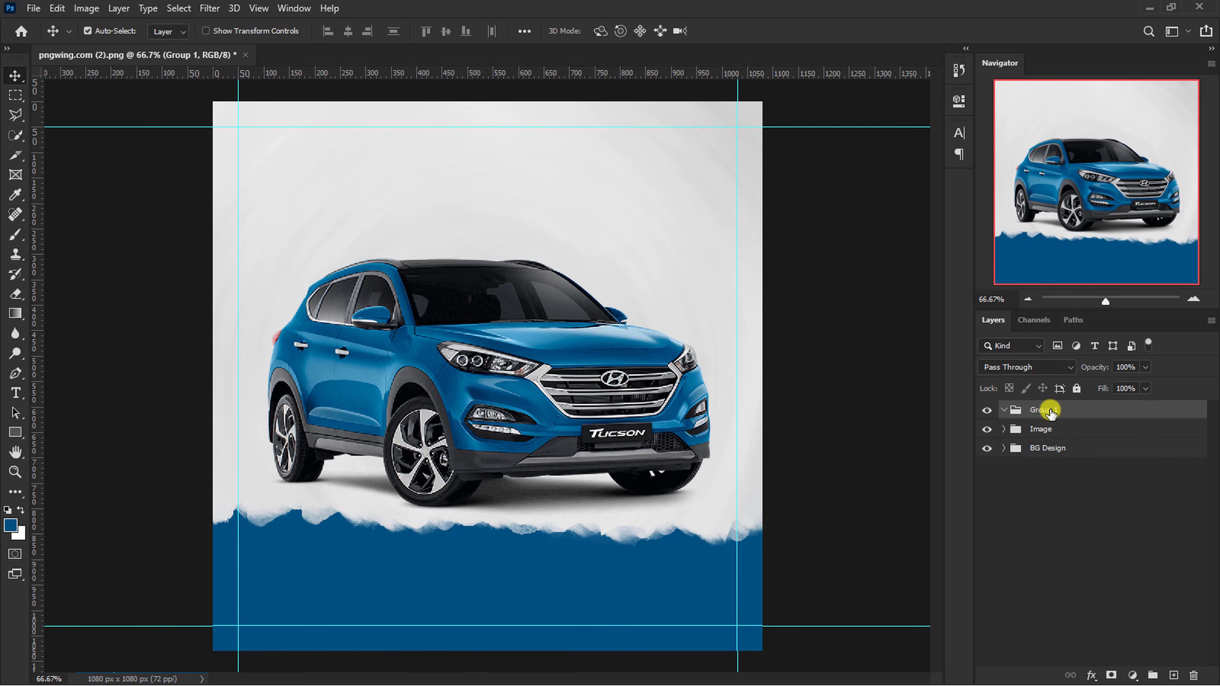
pyautogui.write('es')
pyautogui.press('Return')
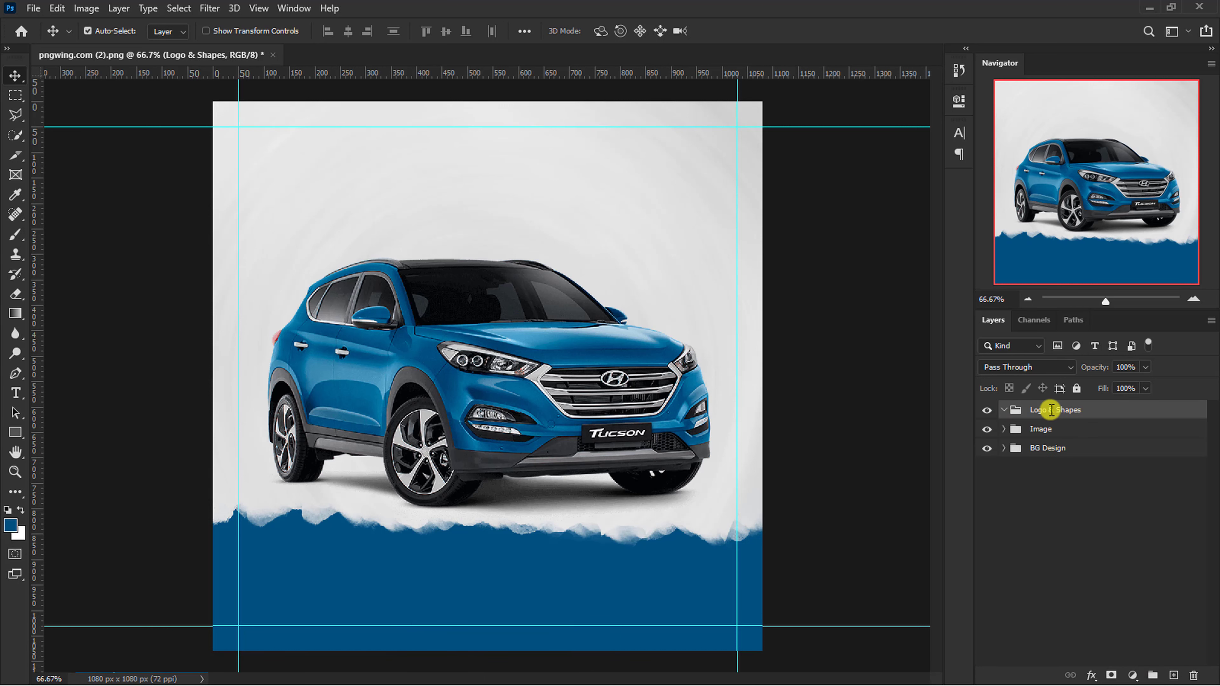
pyautogui.hotkey('ctrl', '-')
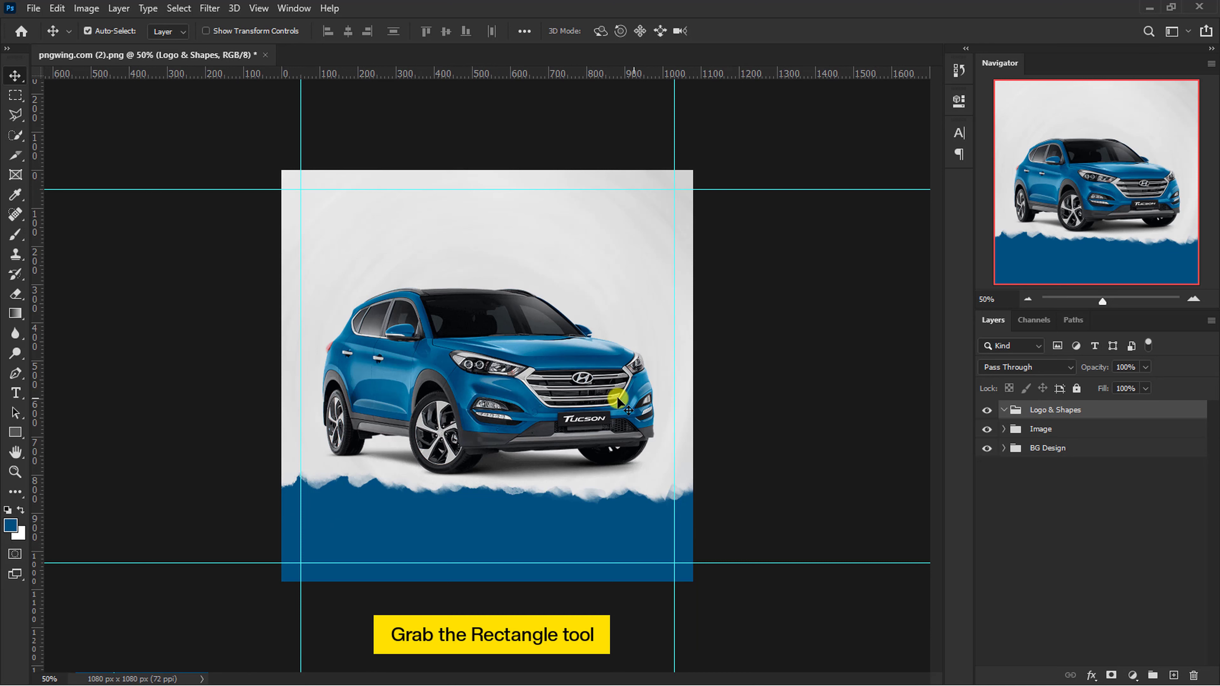
# Draw a #015080 dark blue rounded rectangle above the car's roof
pyautogui.click(16, 432)
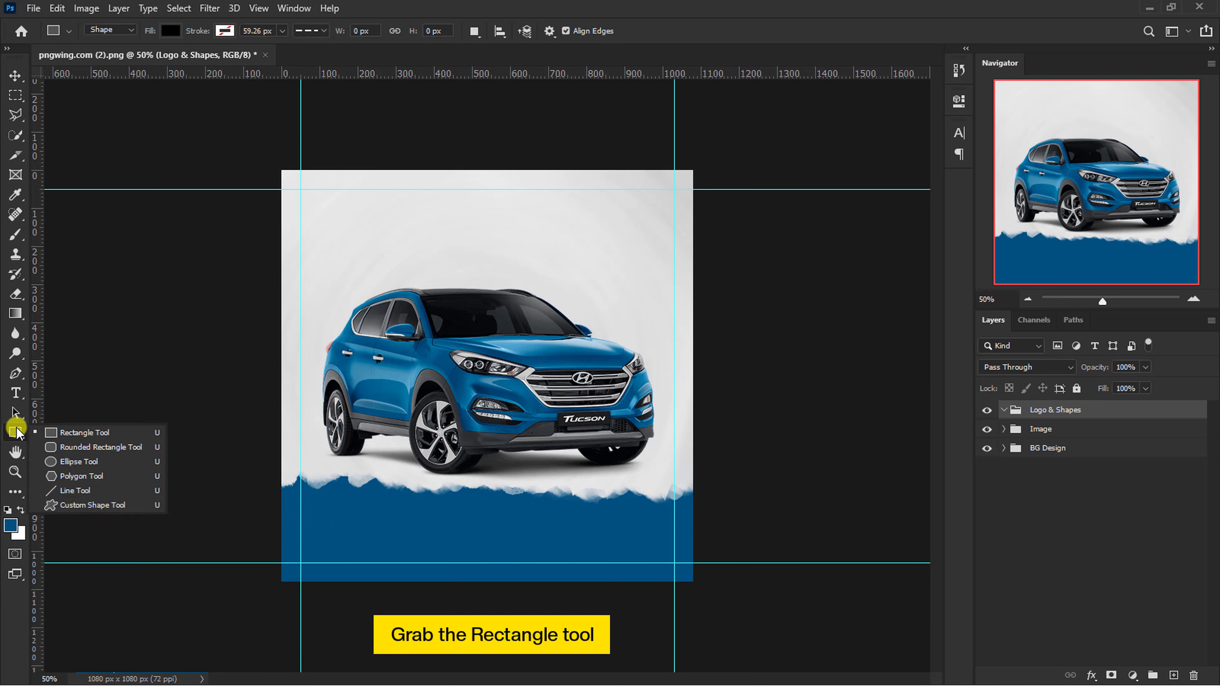
pyautogui.click(79, 448)
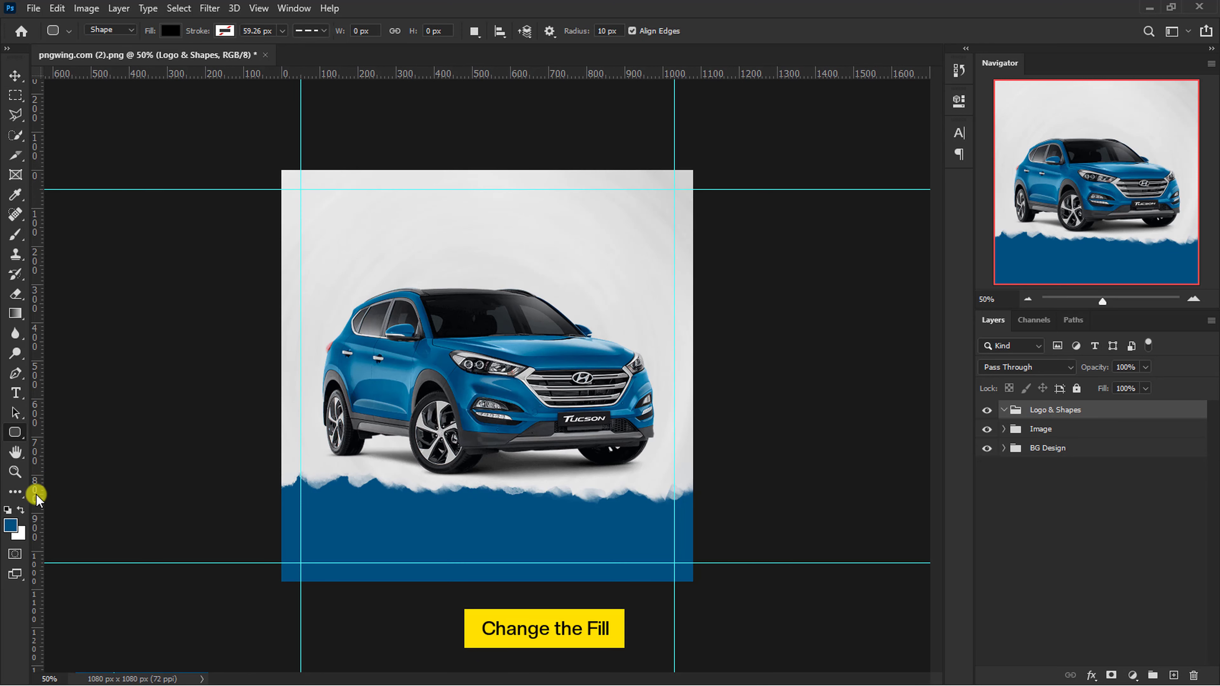
pyautogui.click(12, 524)
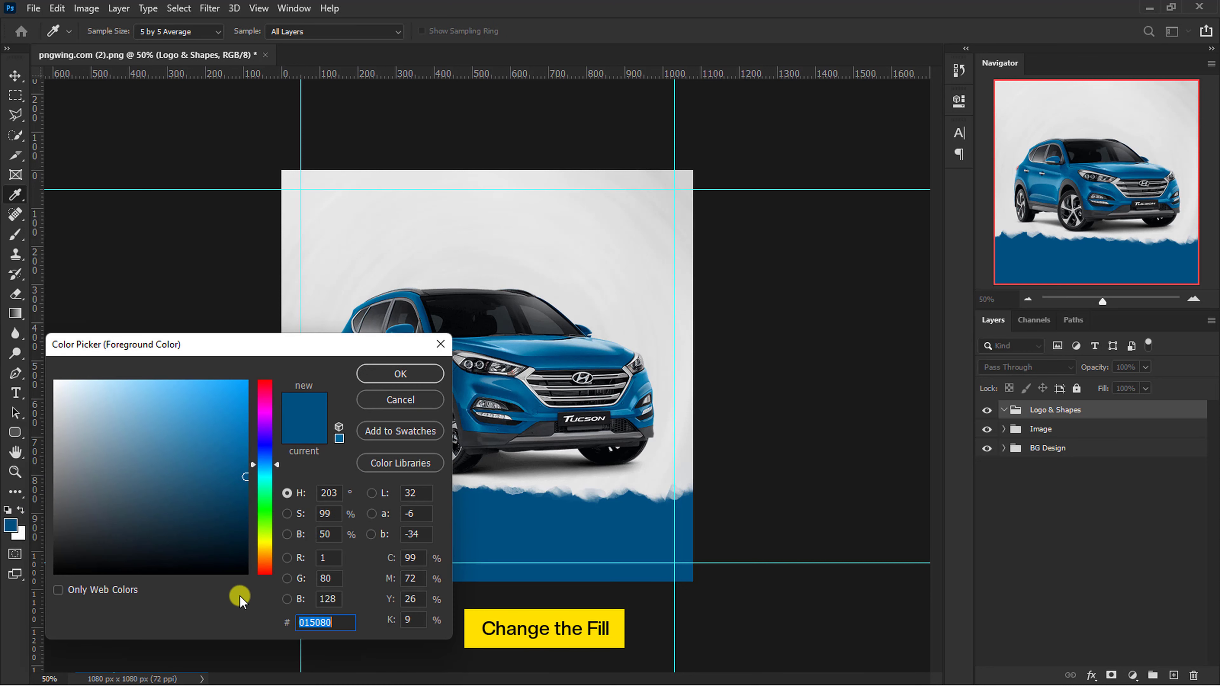
pyautogui.click(395, 375)
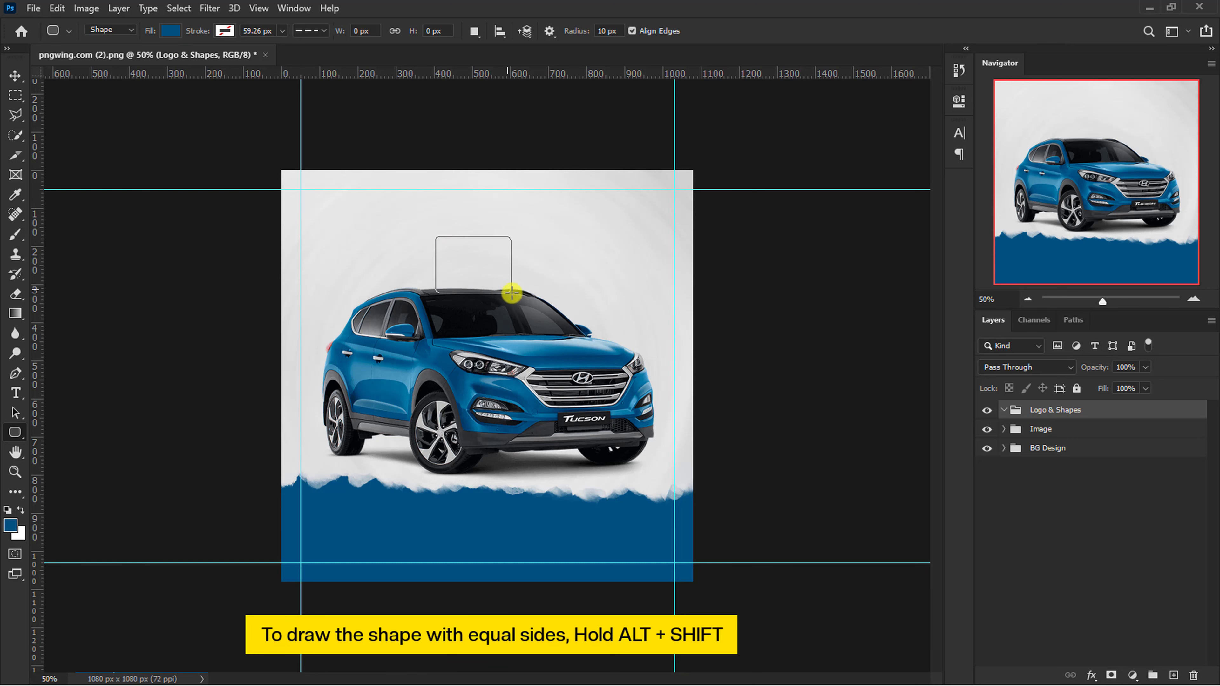
pyautogui.moveTo(525, 301); pyautogui.dragTo(536, 317)
# Set all the rectangle's corner radii to 100 px
pyautogui.press('v')
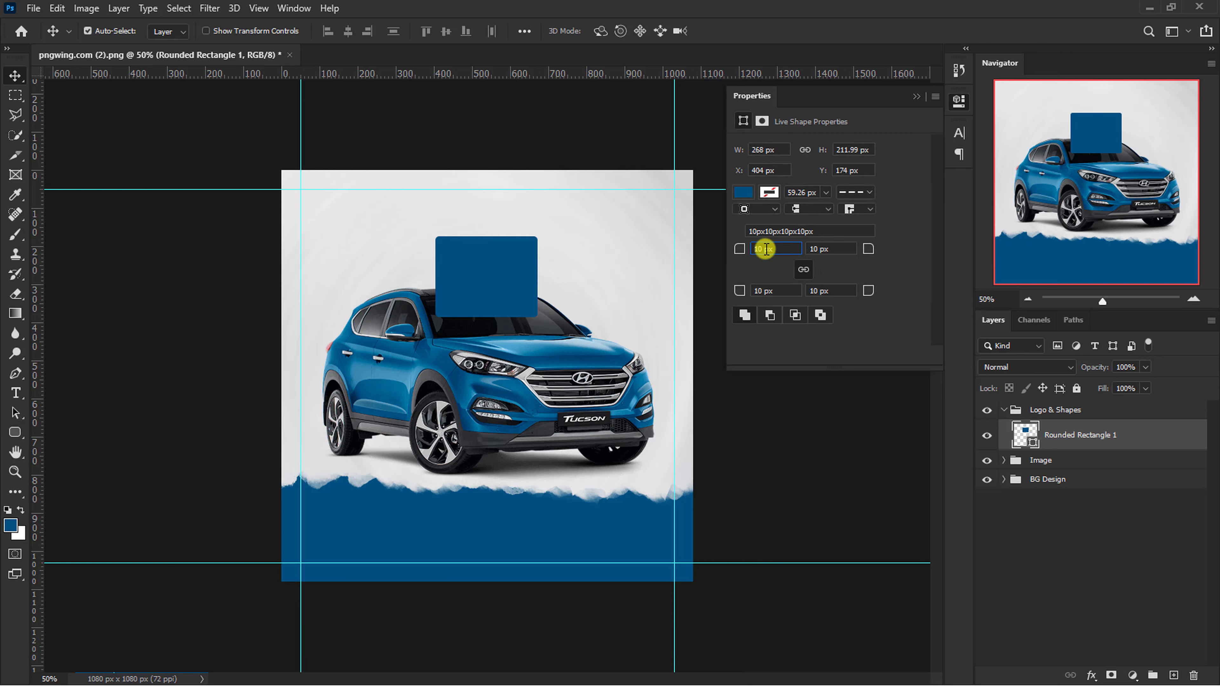
pyautogui.press('Return')
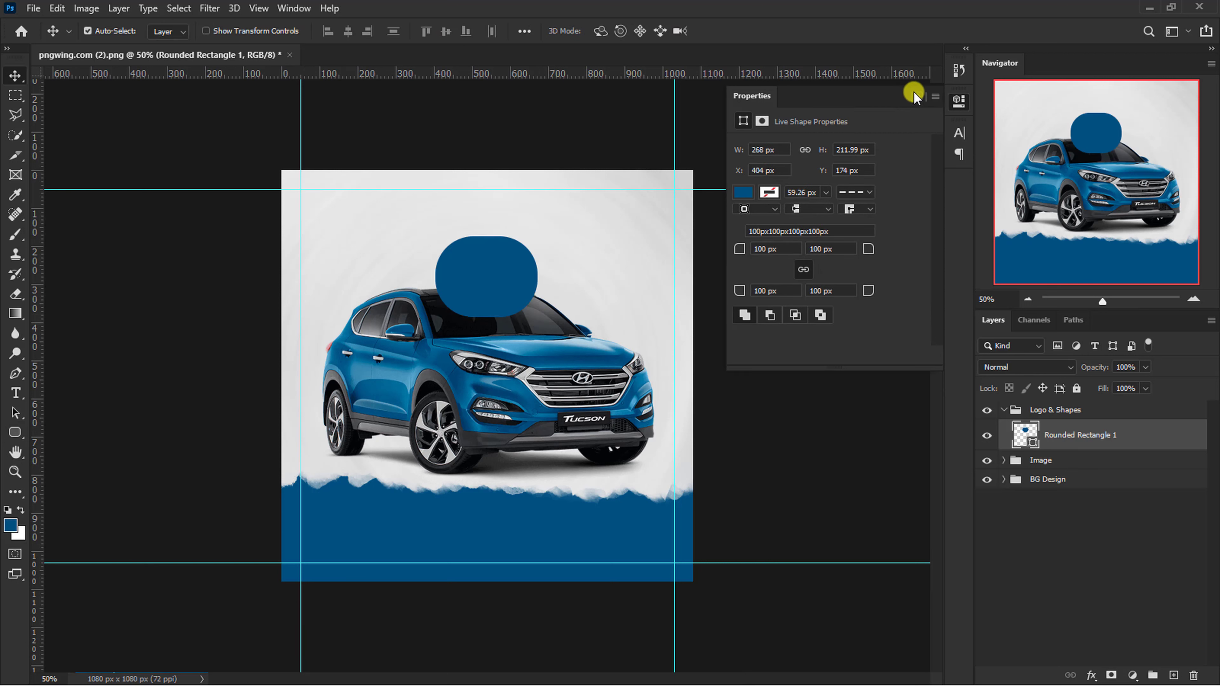
pyautogui.click(914, 96)
pyautogui.hotkey('ctrl', 't')
# Enlarge the rounded shape slightly and skew its right side upward into a blob
pyautogui.moveTo(538, 237); pyautogui.dragTo(553, 236)
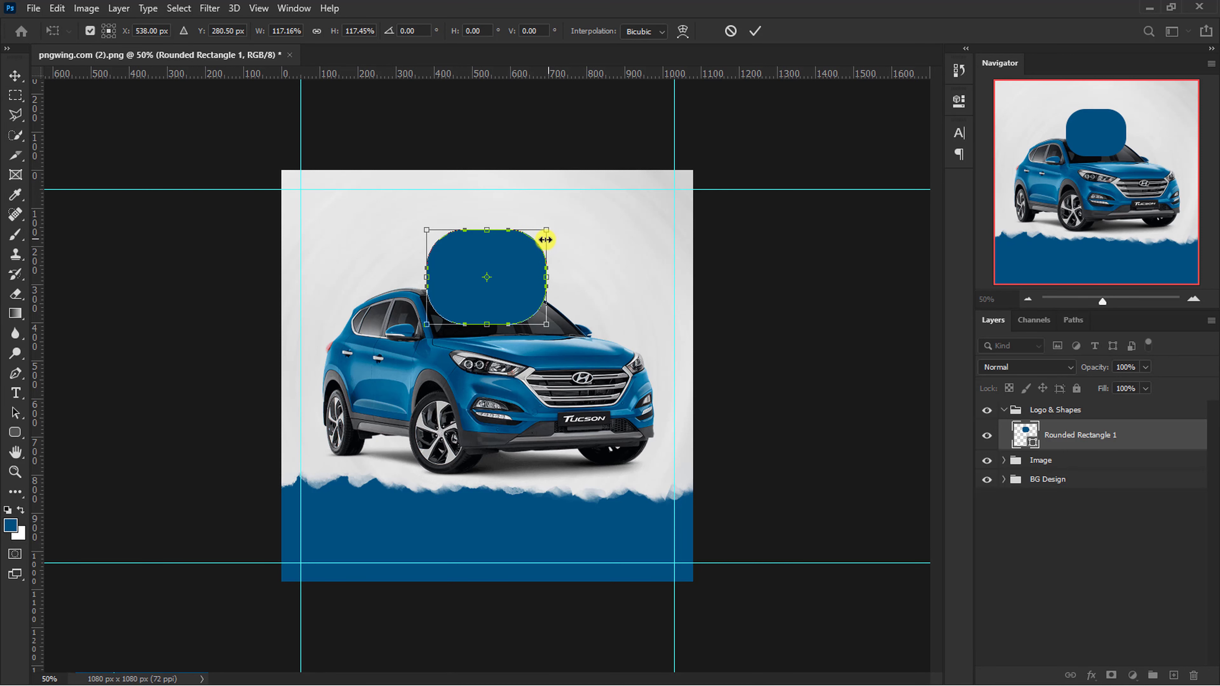
pyautogui.rightClick(506, 261)
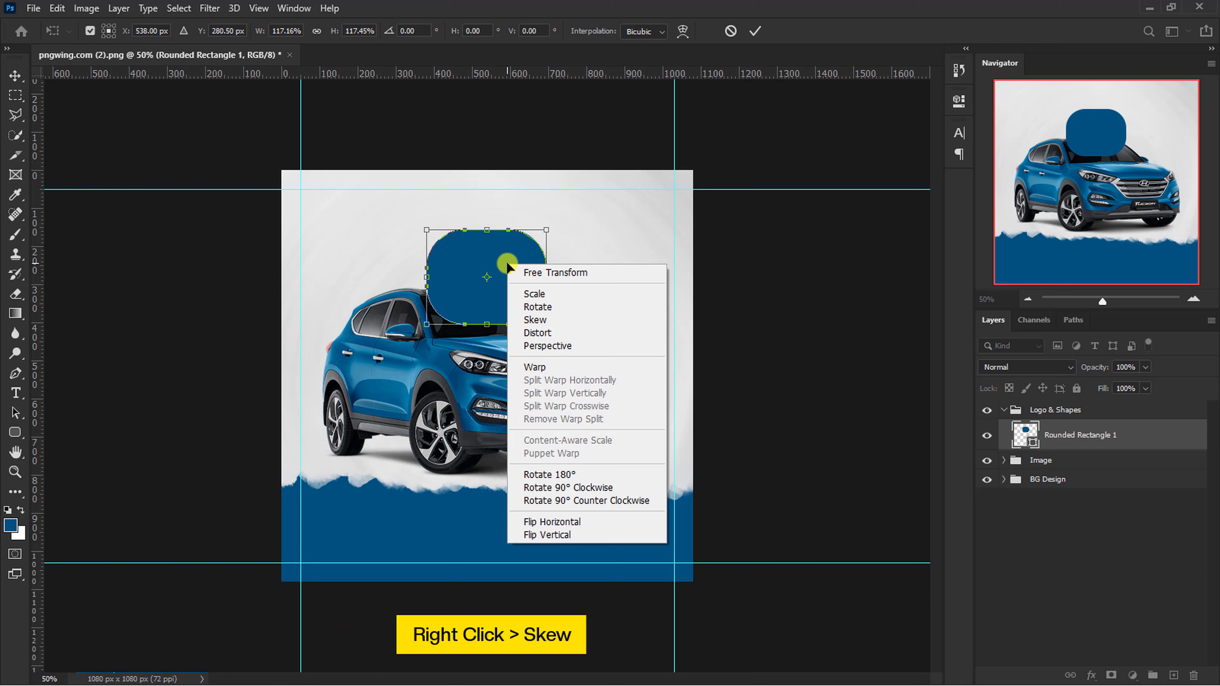
pyautogui.click(535, 319)
pyautogui.moveTo(546, 277); pyautogui.dragTo(548, 258)
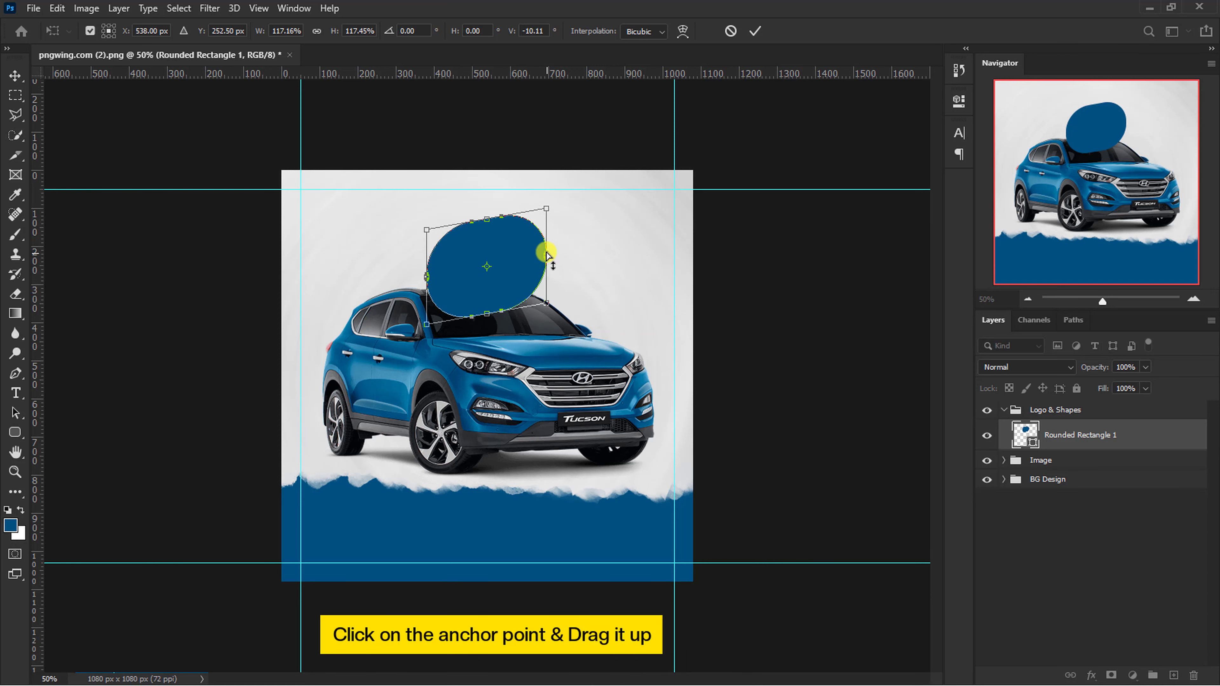
pyautogui.click(755, 32)
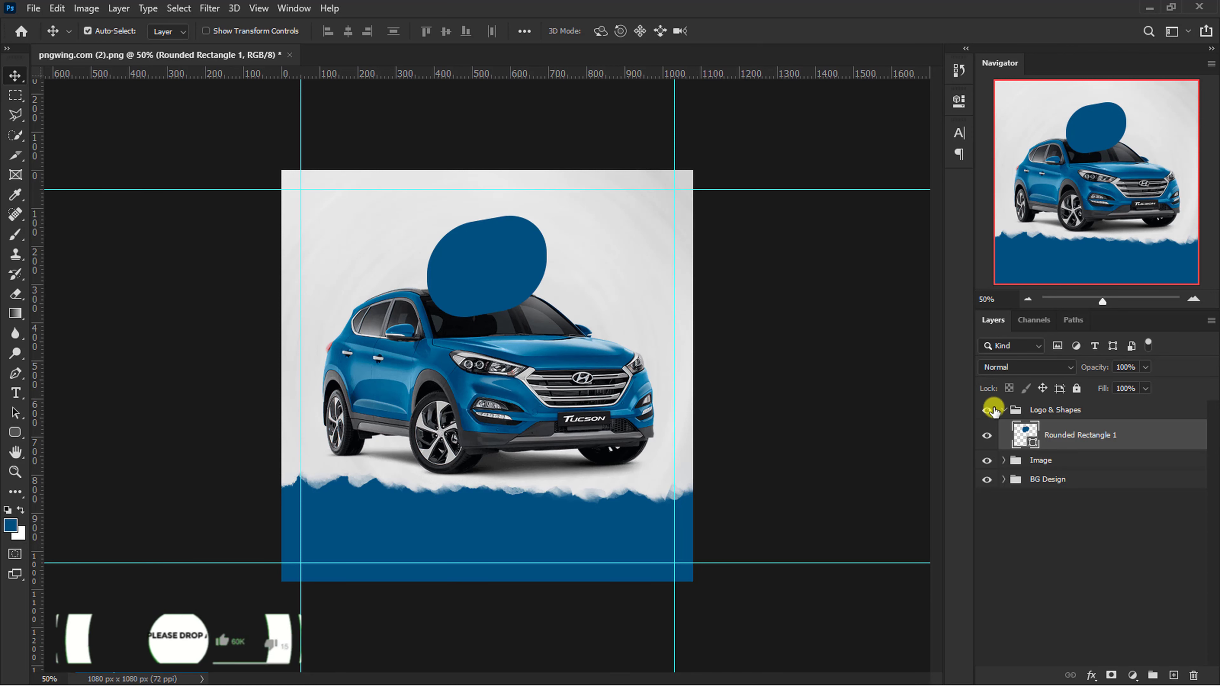
# Move the Logo & Shapes group below Image and shift the blue blob right behind the car
pyautogui.click(1005, 410)
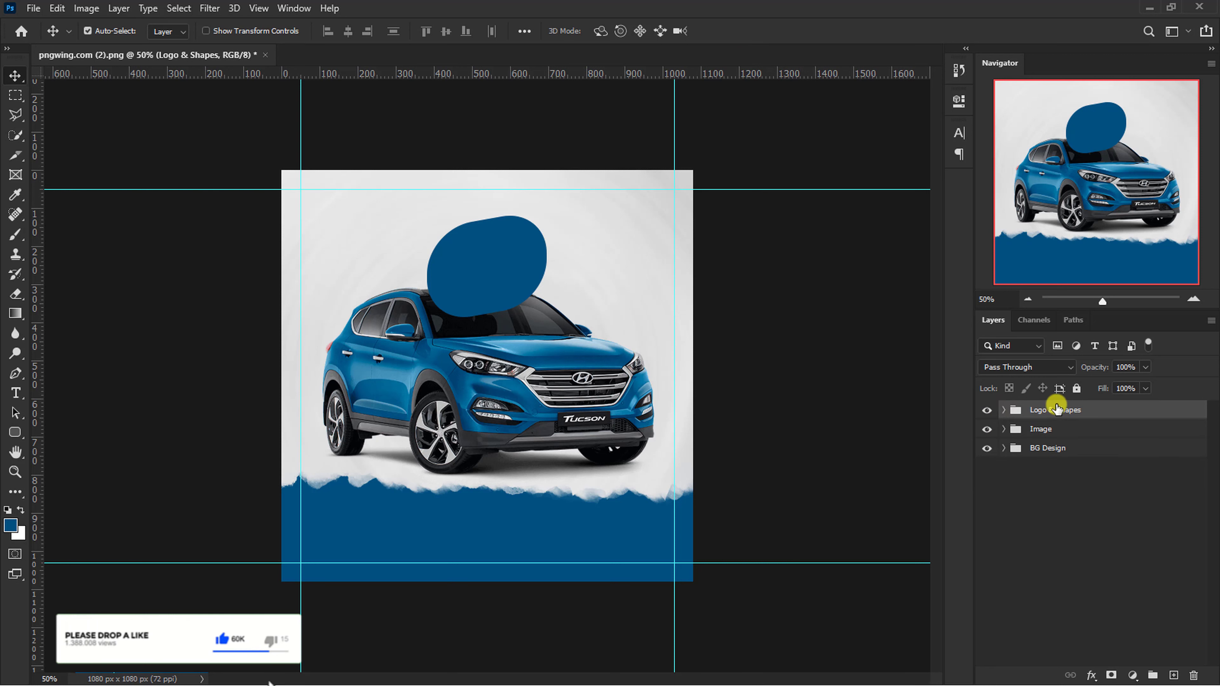
pyautogui.moveTo(1055, 414); pyautogui.dragTo(1056, 431)
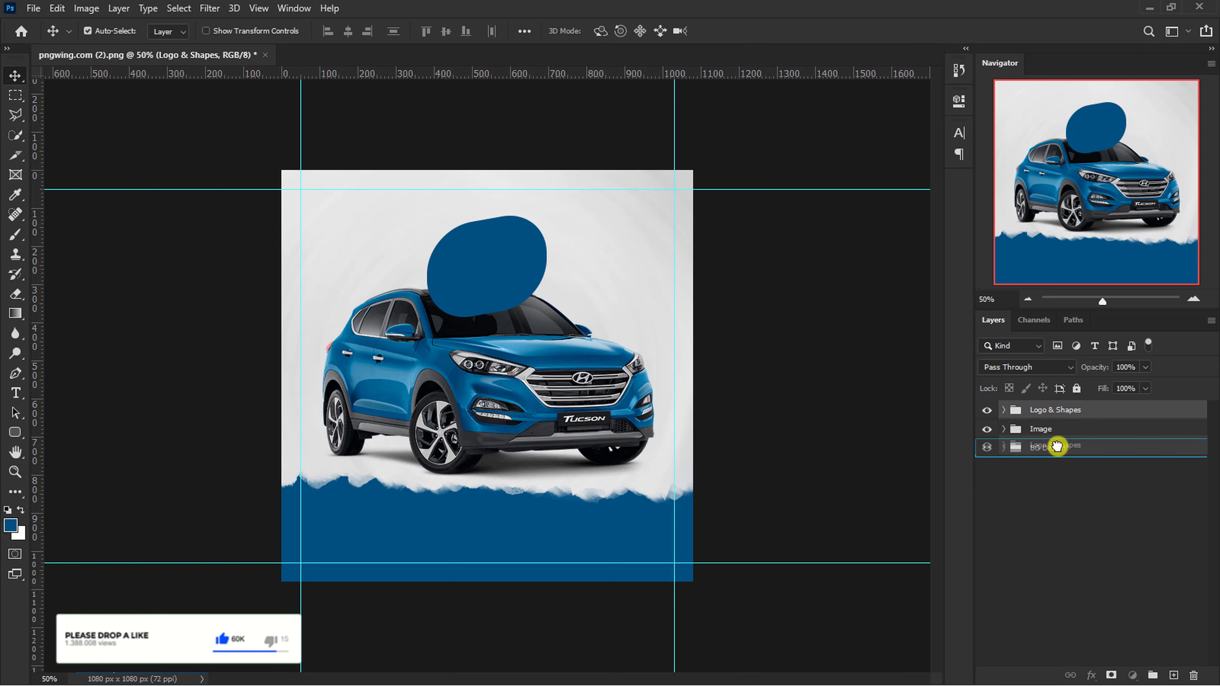
pyautogui.moveTo(1056, 438); pyautogui.dragTo(1057, 440)
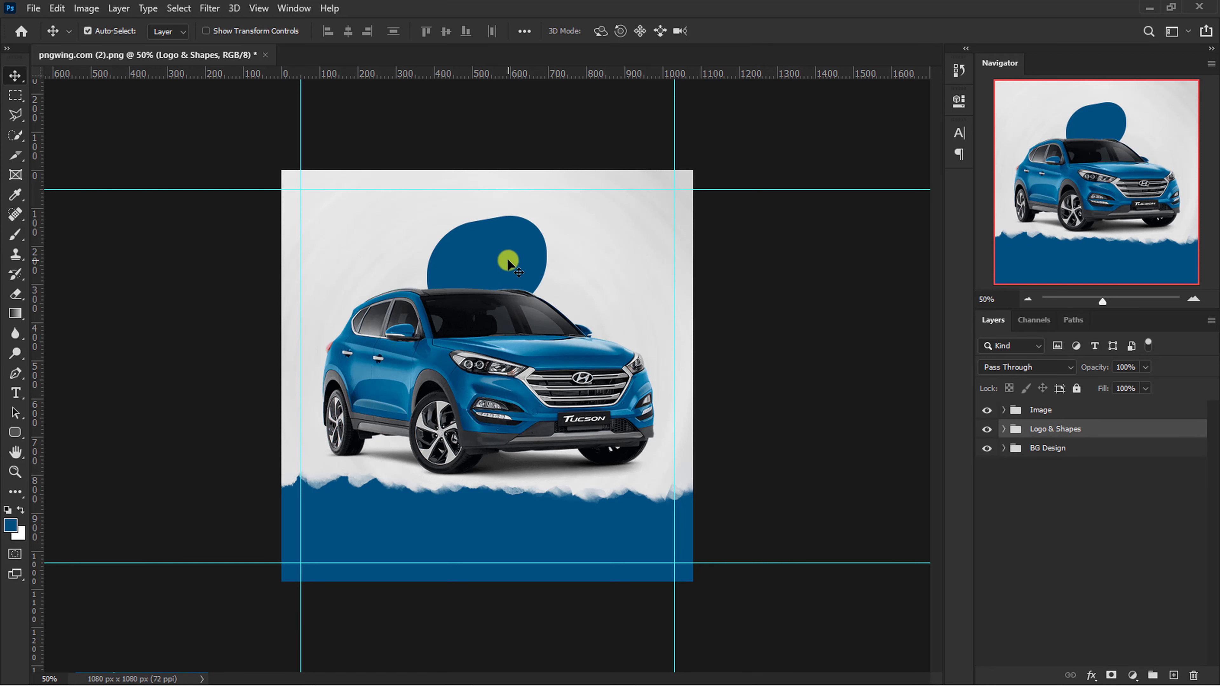
pyautogui.moveTo(508, 262)
pyautogui.mouseDown()
pyautogui.moveTo(605, 288)
pyautogui.moveTo(631, 315)
pyautogui.mouseUp()
pyautogui.hotkey('ctrl', '+')
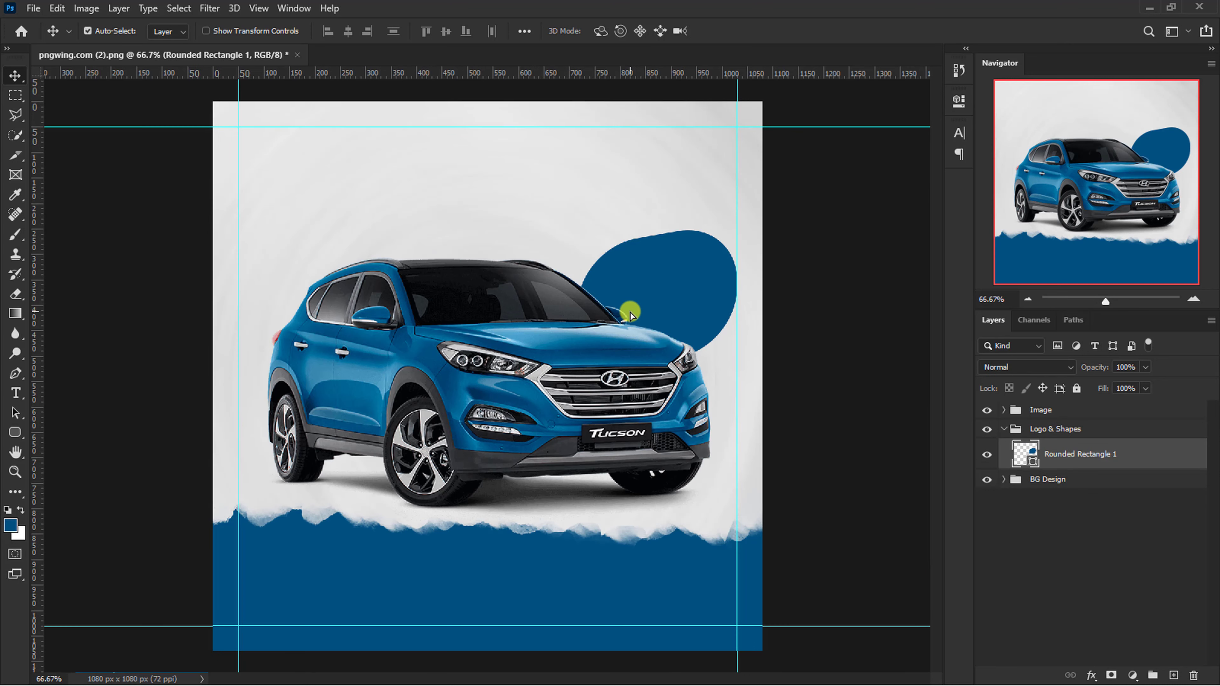
# Duplicate the blob and give the original no fill with a 10 px #469ec9 stroke
pyautogui.hotkey('ctrl', 'j')
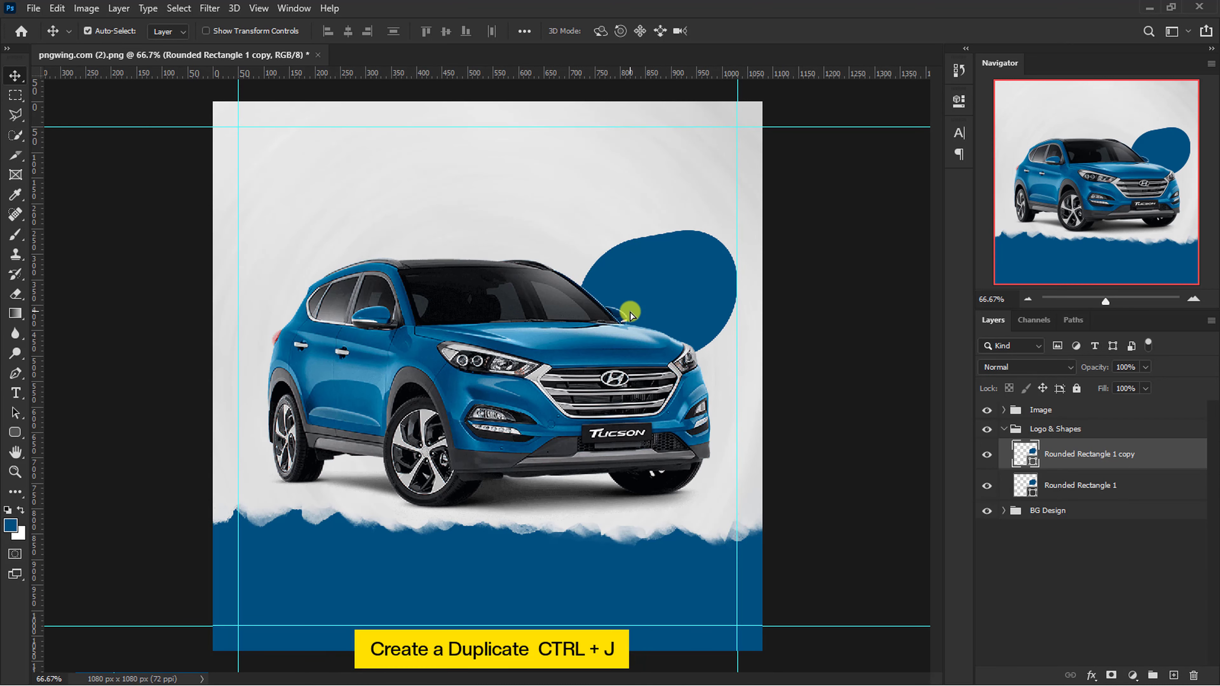
pyautogui.click(1053, 493)
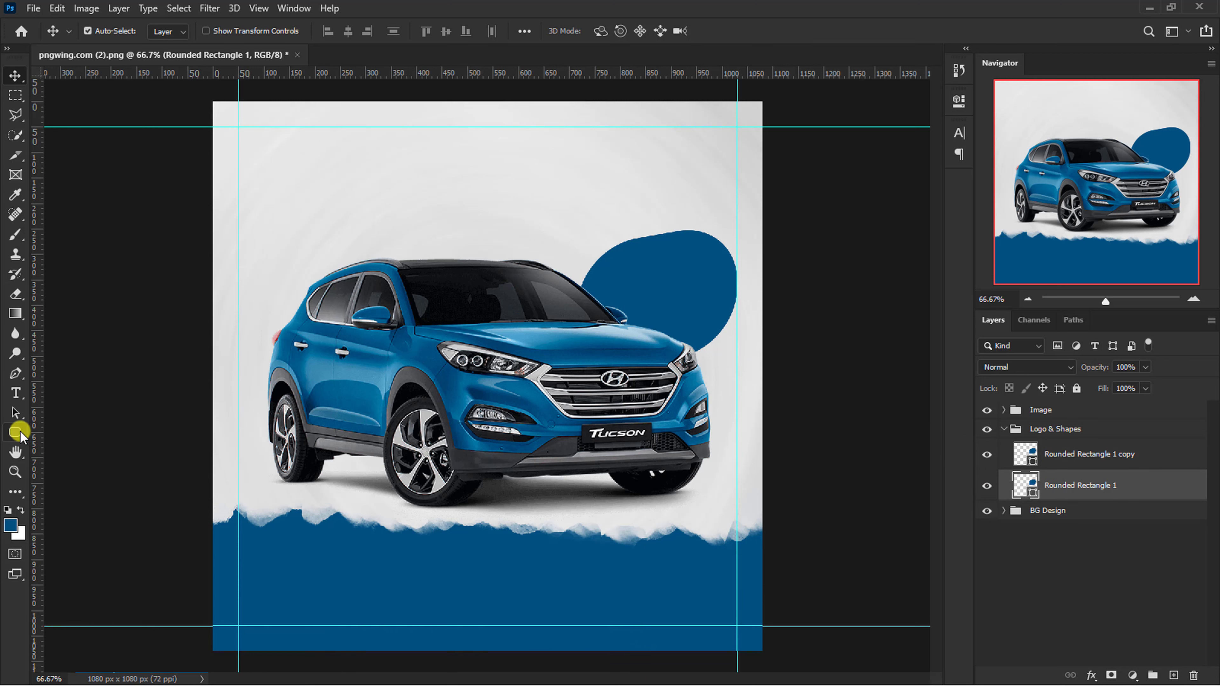
pyautogui.click(15, 433)
pyautogui.click(168, 31)
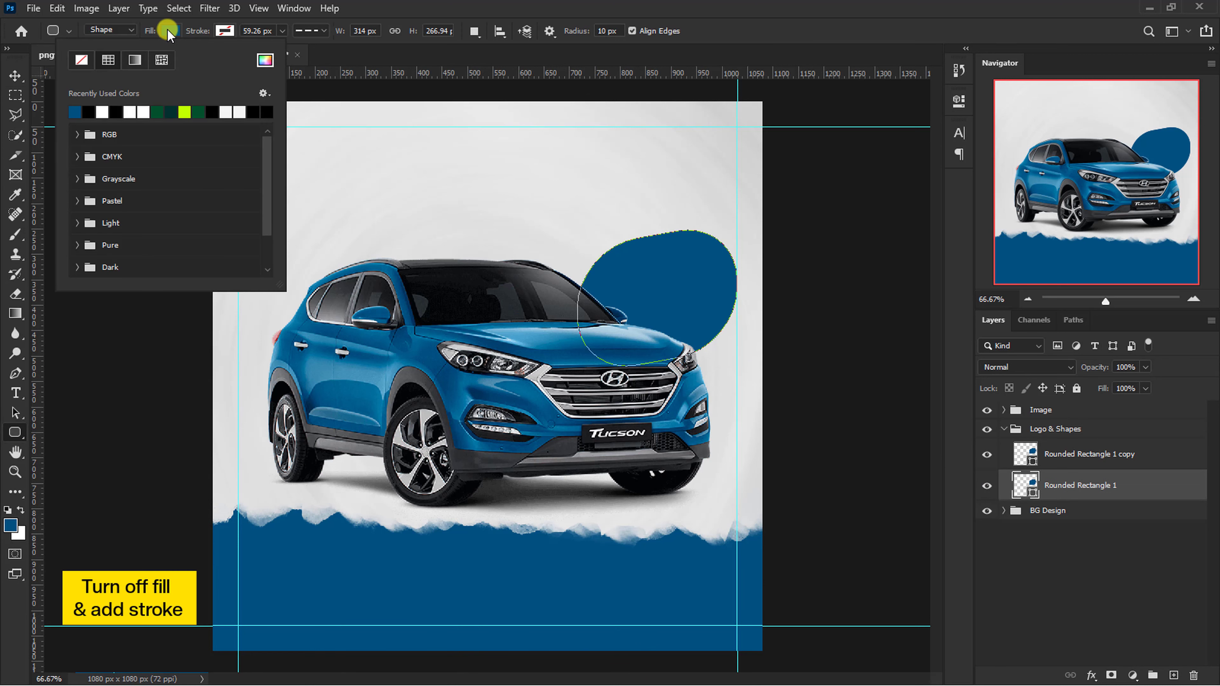
pyautogui.click(225, 31)
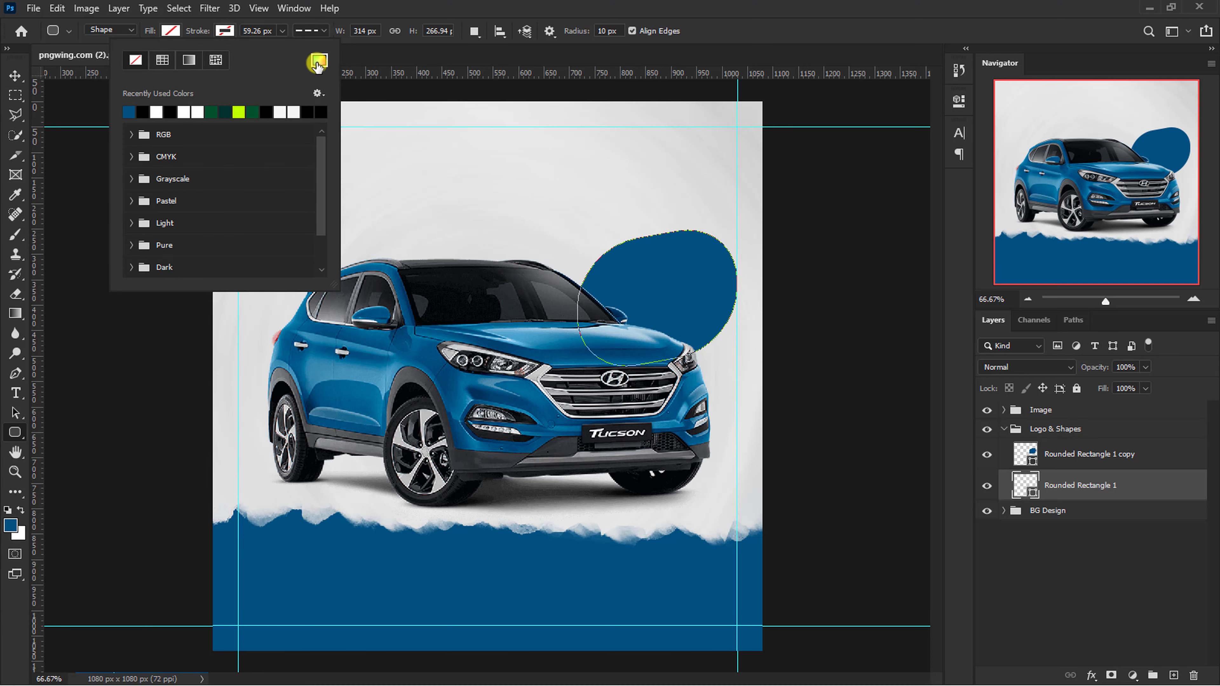
pyautogui.click(317, 61)
pyautogui.doubleClick(332, 623)
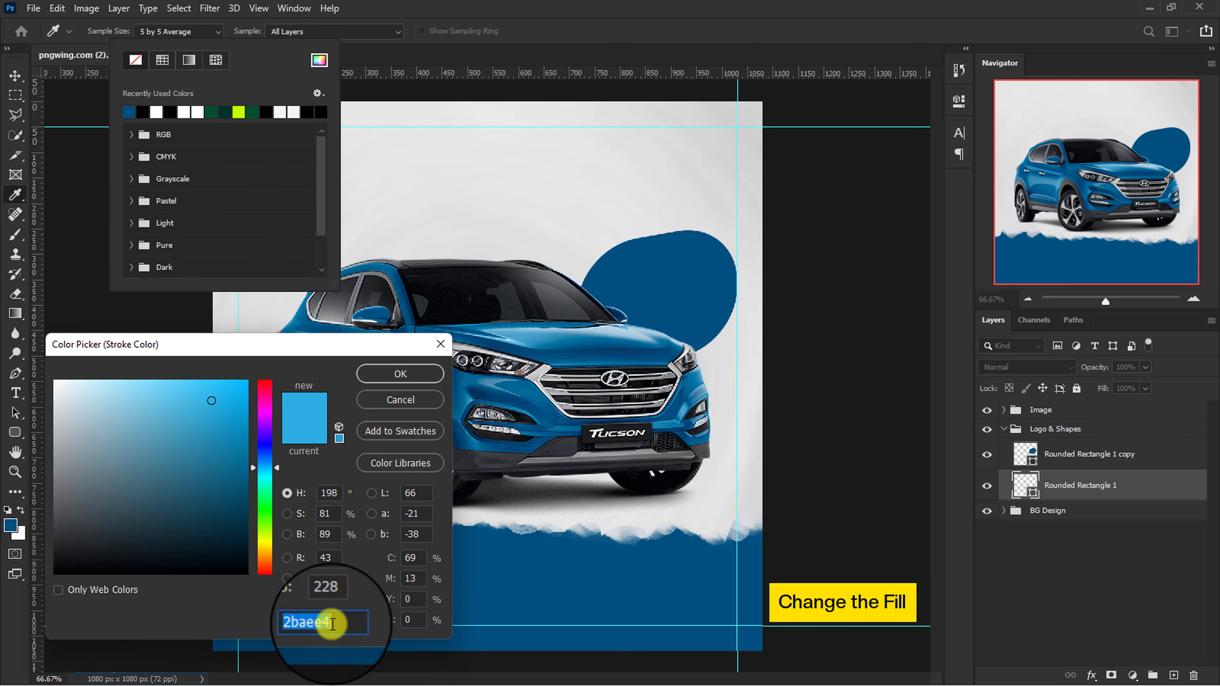
pyautogui.write('469ec9')
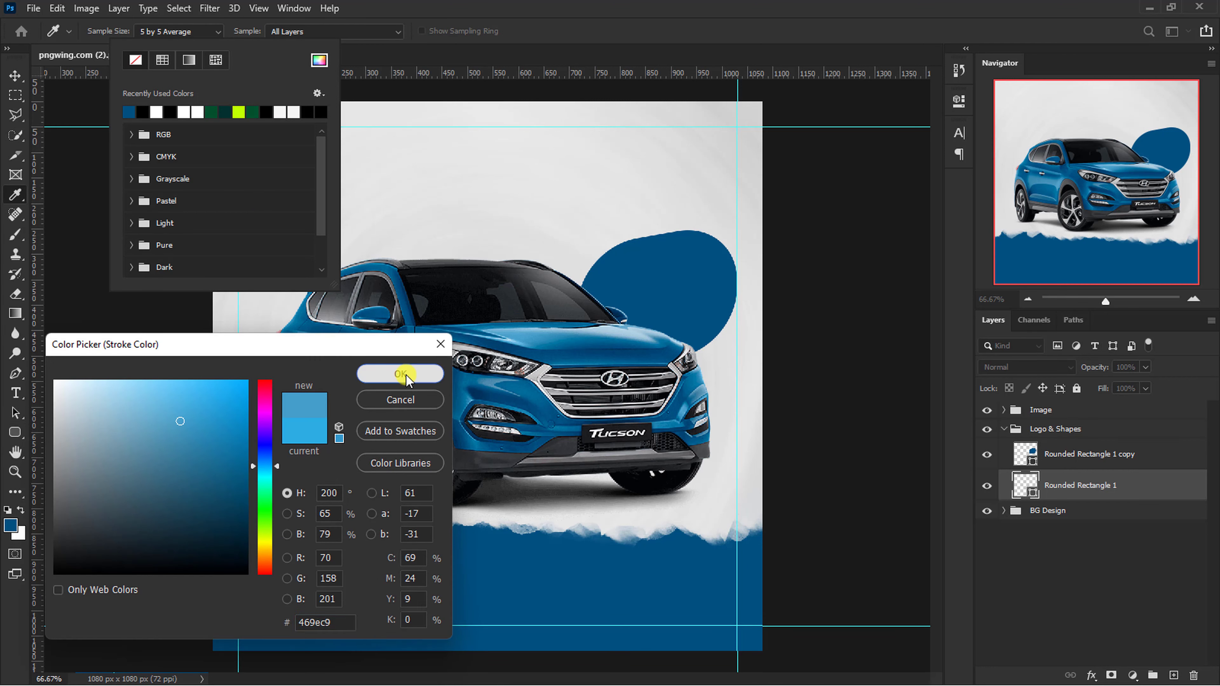
pyautogui.click(401, 374)
pyautogui.click(262, 31)
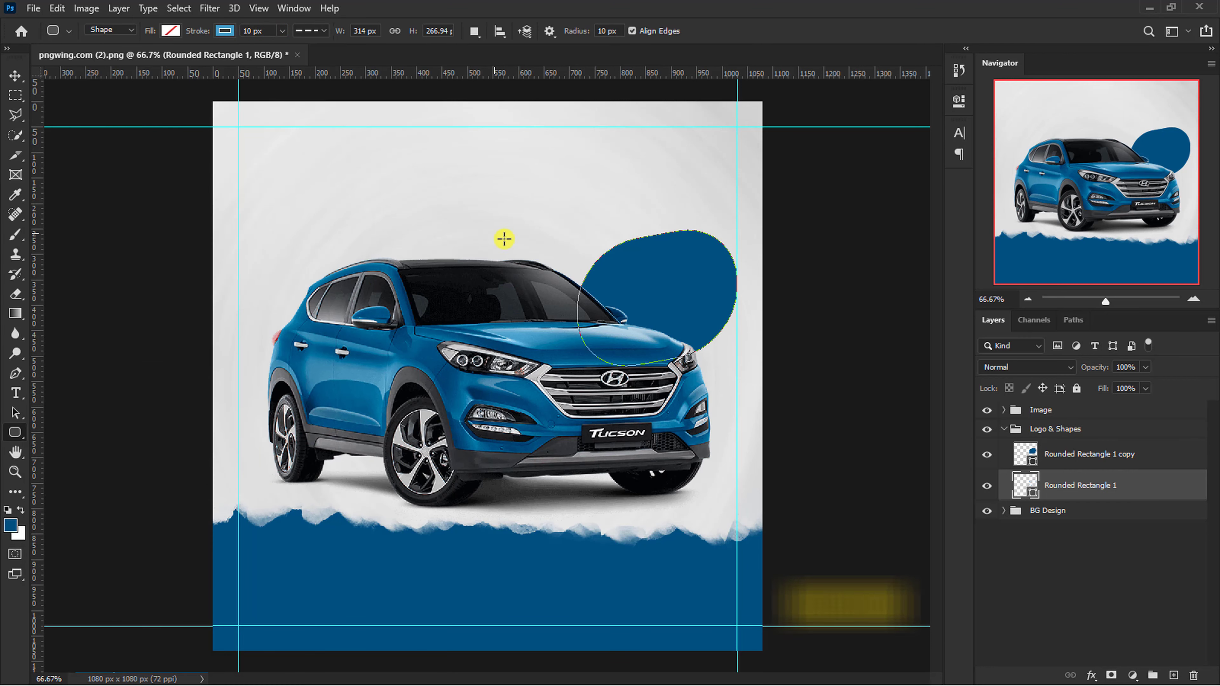
# Enlarge the outlined shape to surround the blob and make its stroke dotted
pyautogui.hotkey('ctrl', 't')
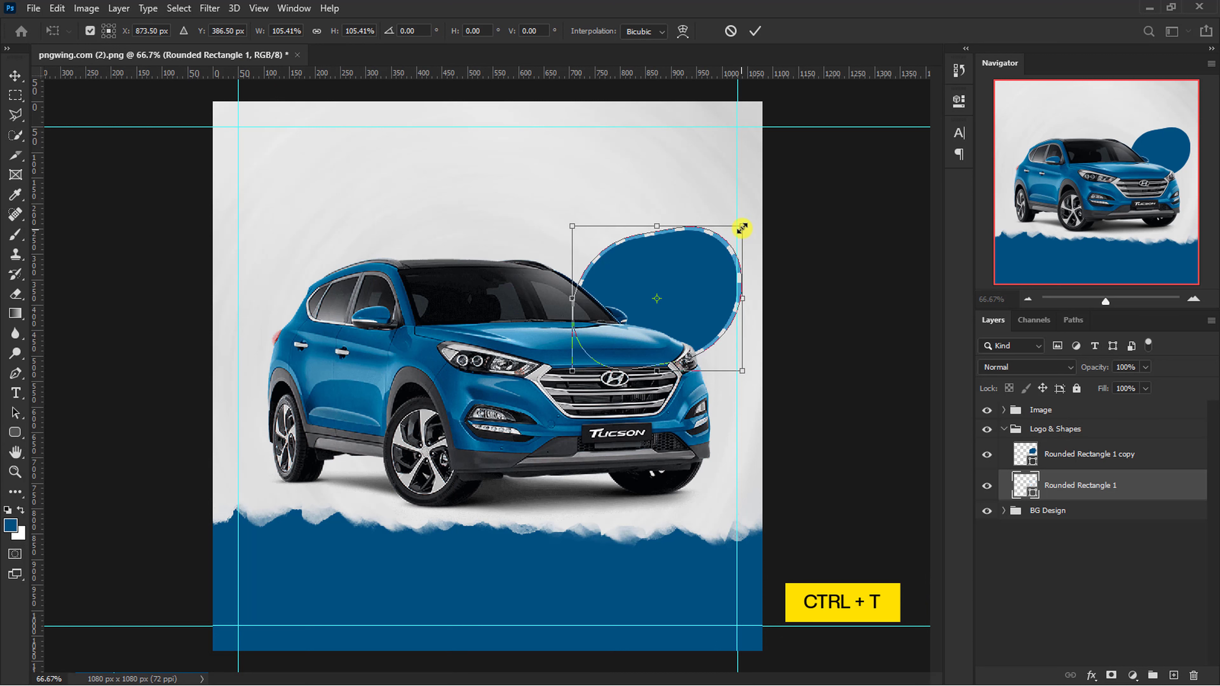
pyautogui.moveTo(737, 231); pyautogui.dragTo(743, 210)
pyautogui.click(755, 31)
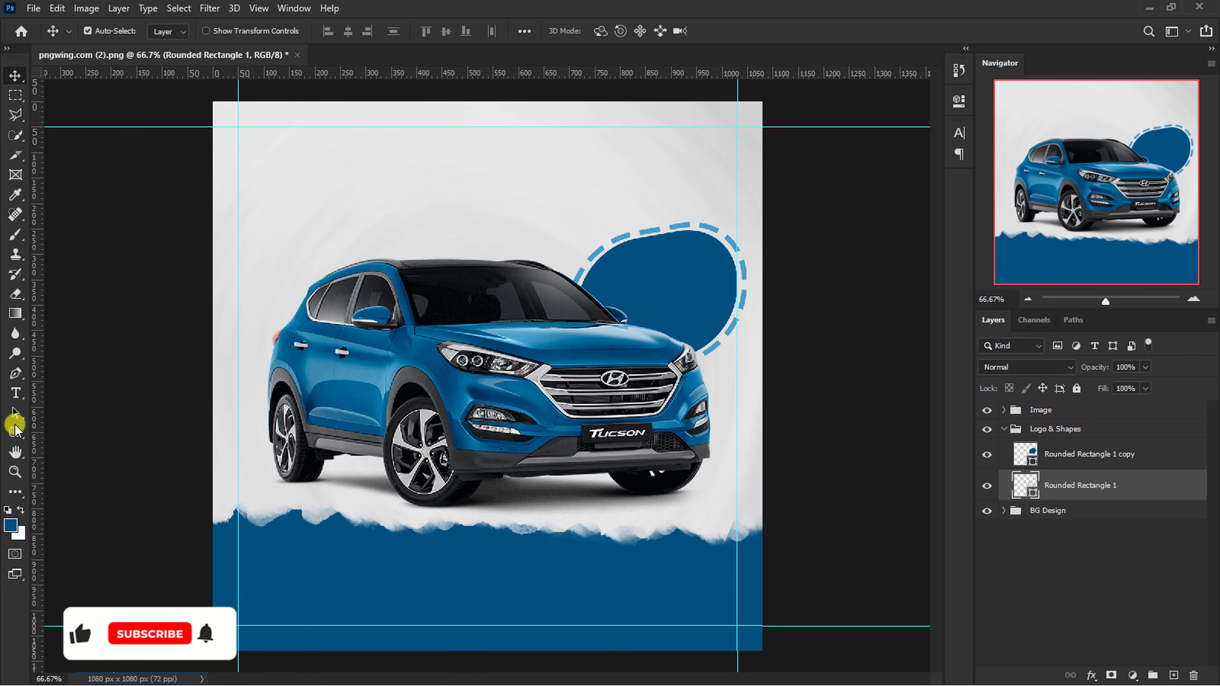
pyautogui.click(15, 432)
pyautogui.click(320, 30)
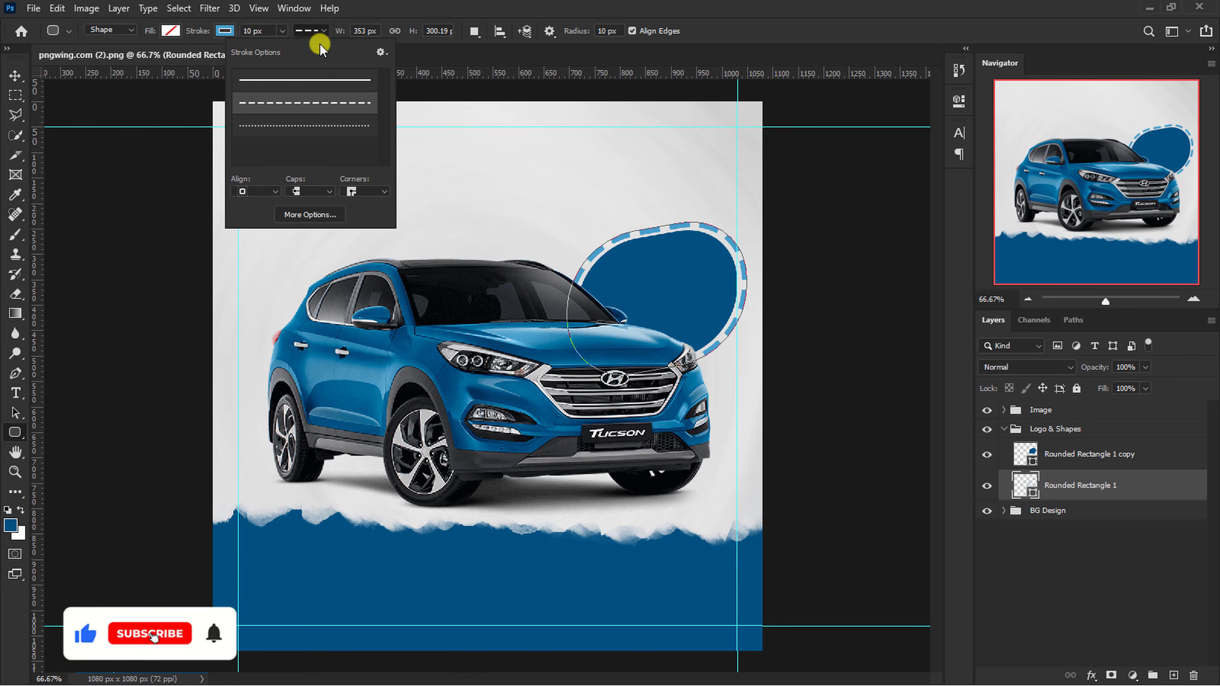
pyautogui.click(310, 127)
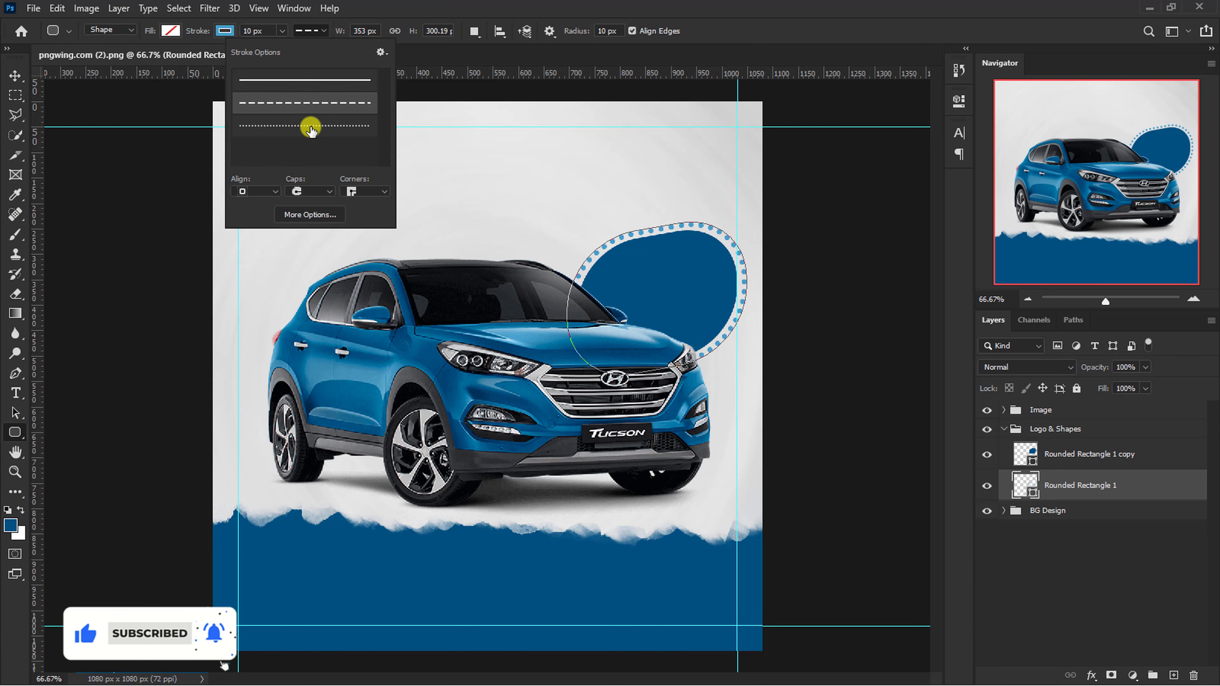
# Scale both blob layers down slightly together, then select only the copy layer
pyautogui.press('v')
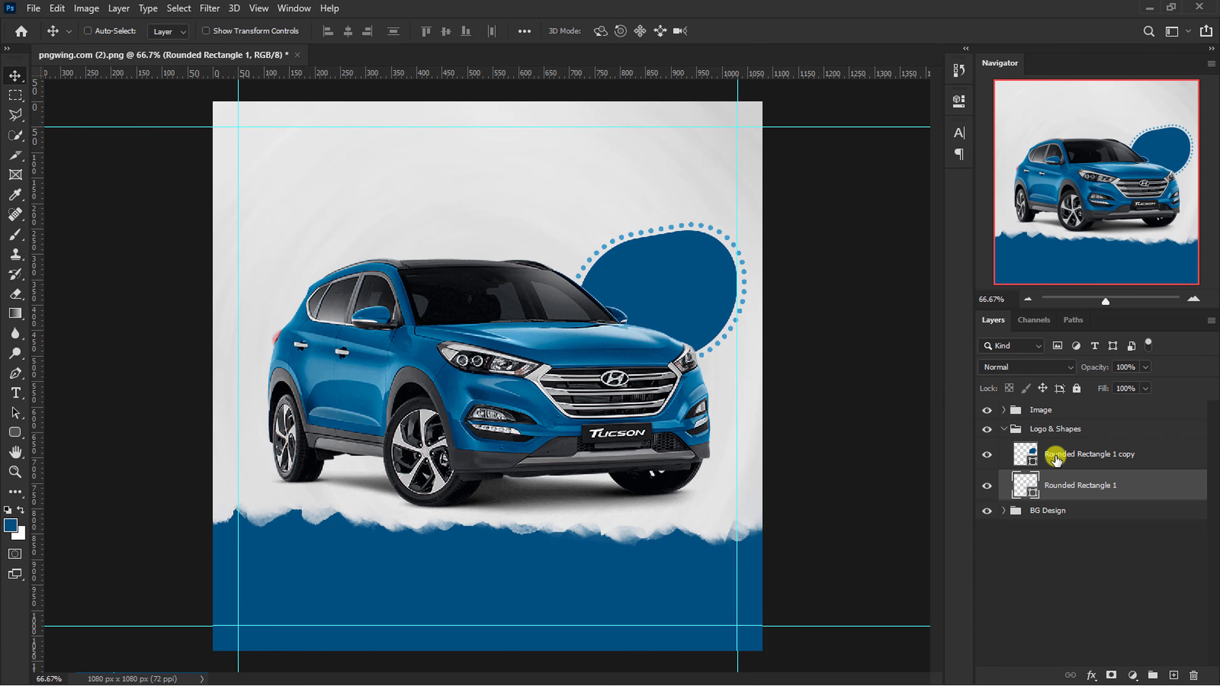
pyautogui.keyDown('shift'); pyautogui.click(1056, 459); pyautogui.keyUp('shift')
pyautogui.hotkey('ctrl', 't')
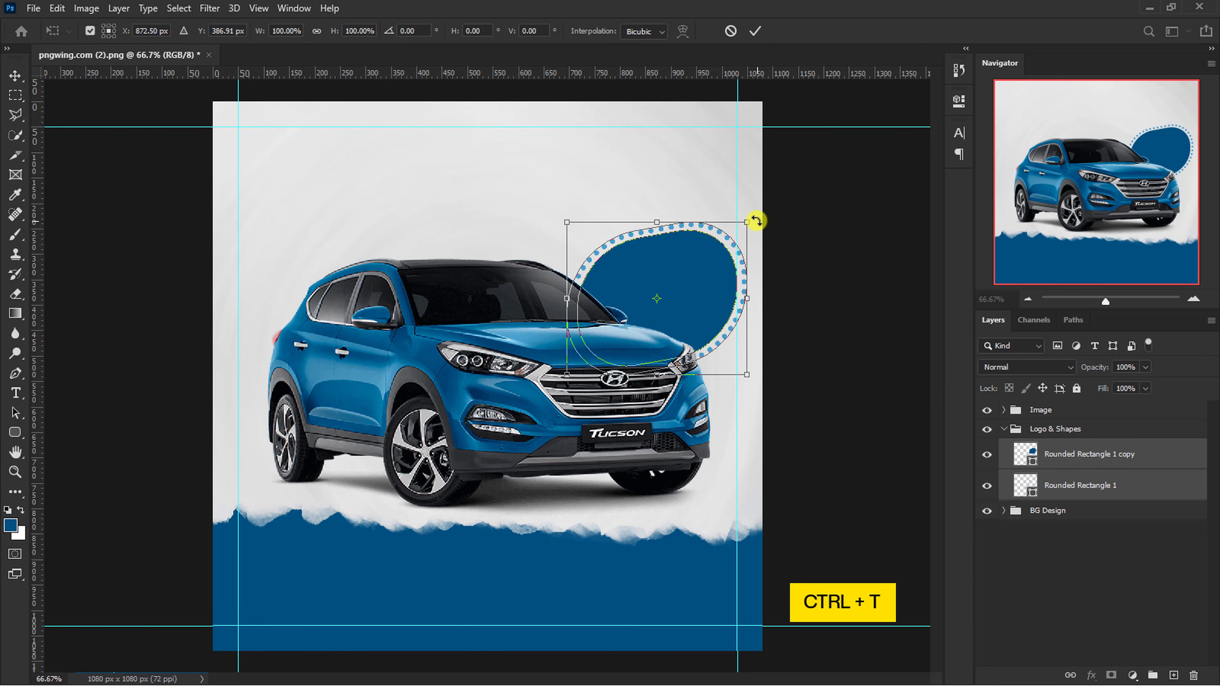
pyautogui.moveTo(747, 222); pyautogui.dragTo(736, 231)
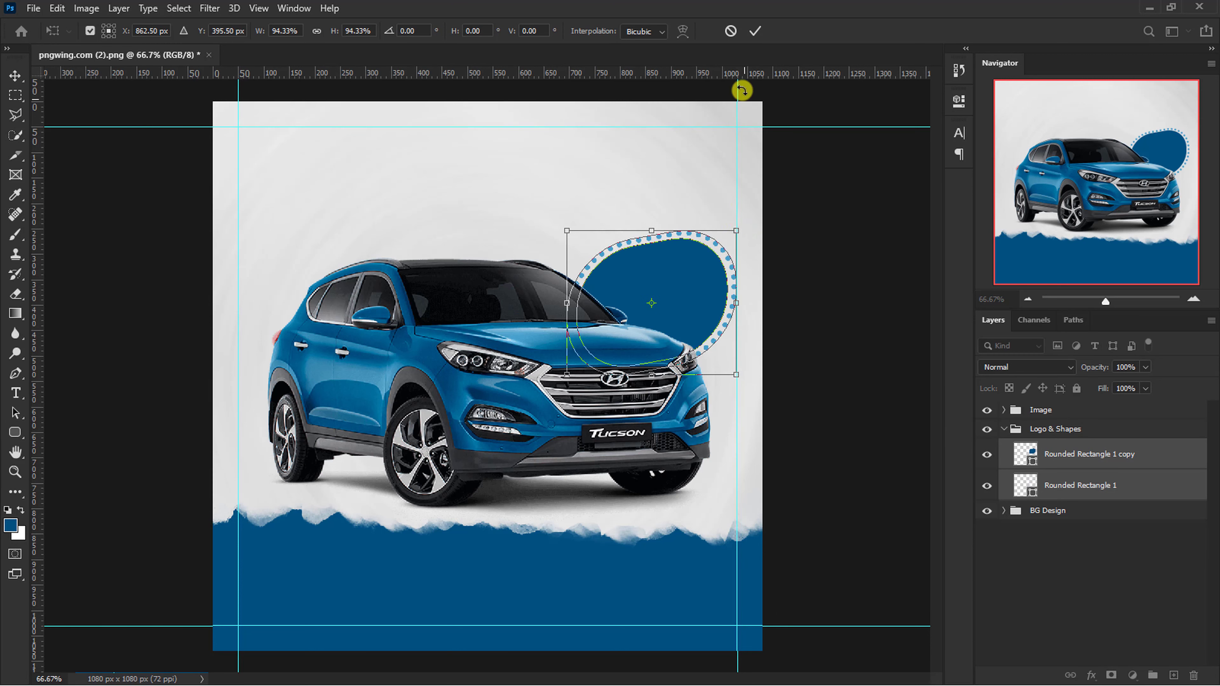
pyautogui.click(752, 31)
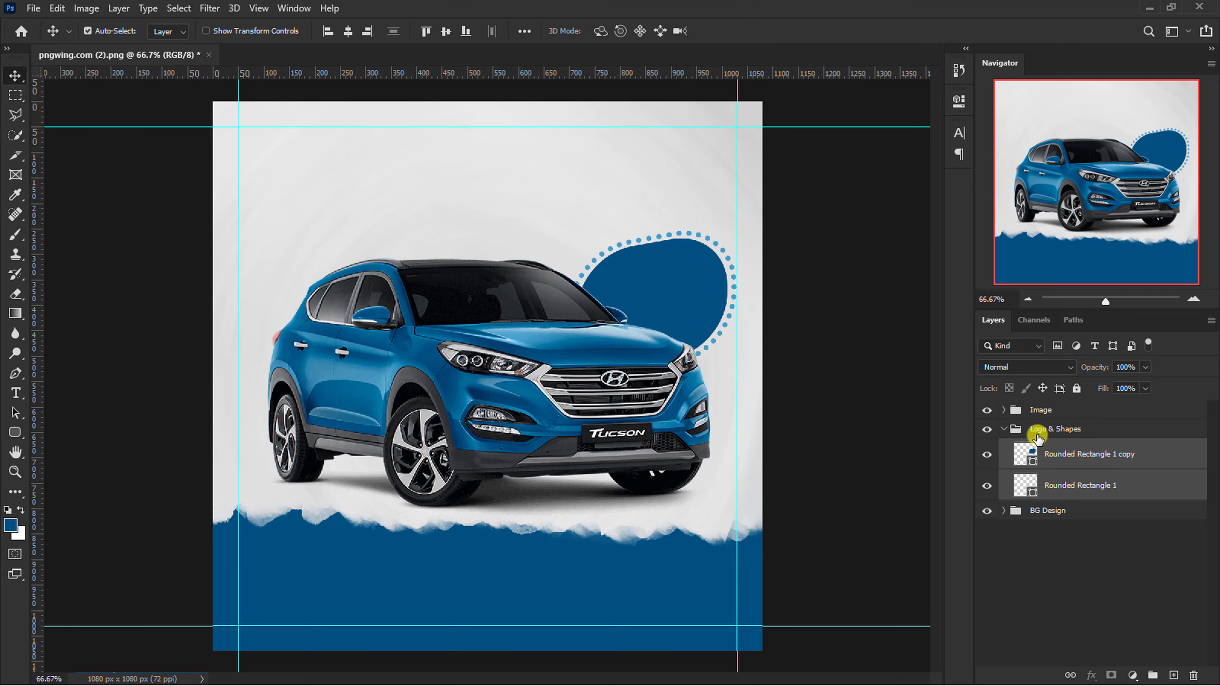
pyautogui.click(1046, 460)
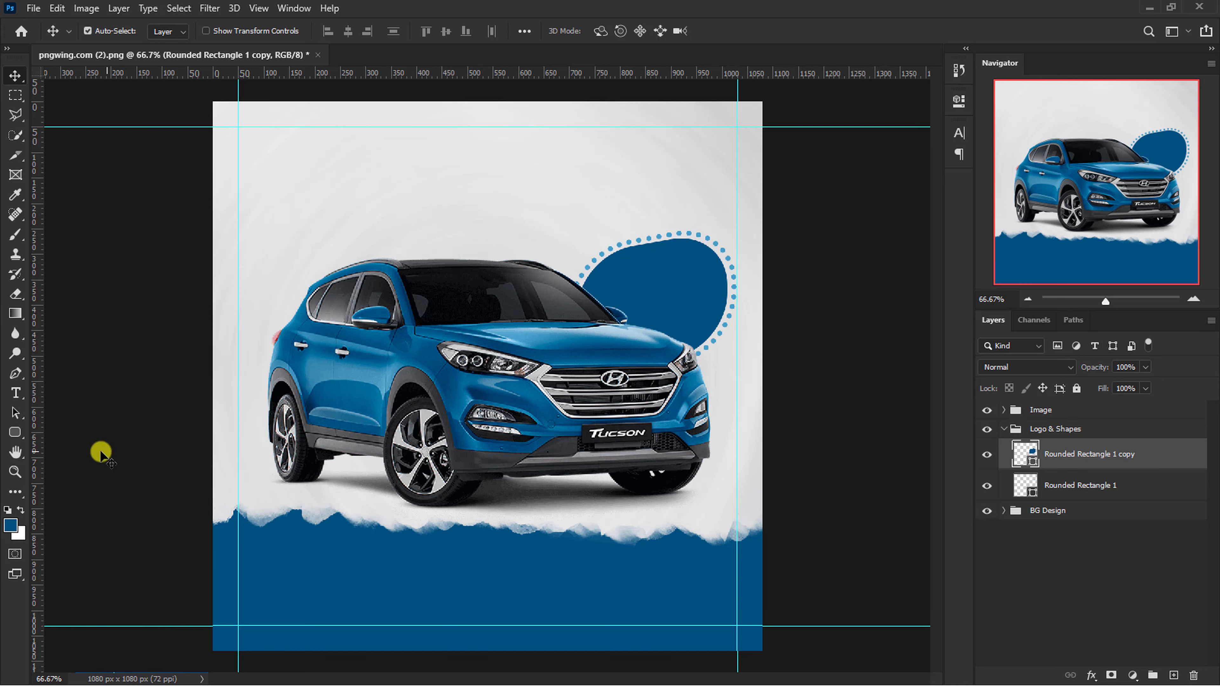
# Draw a rounded rectangle with 35 px corners filled #1888cd
pyautogui.click(15, 433)
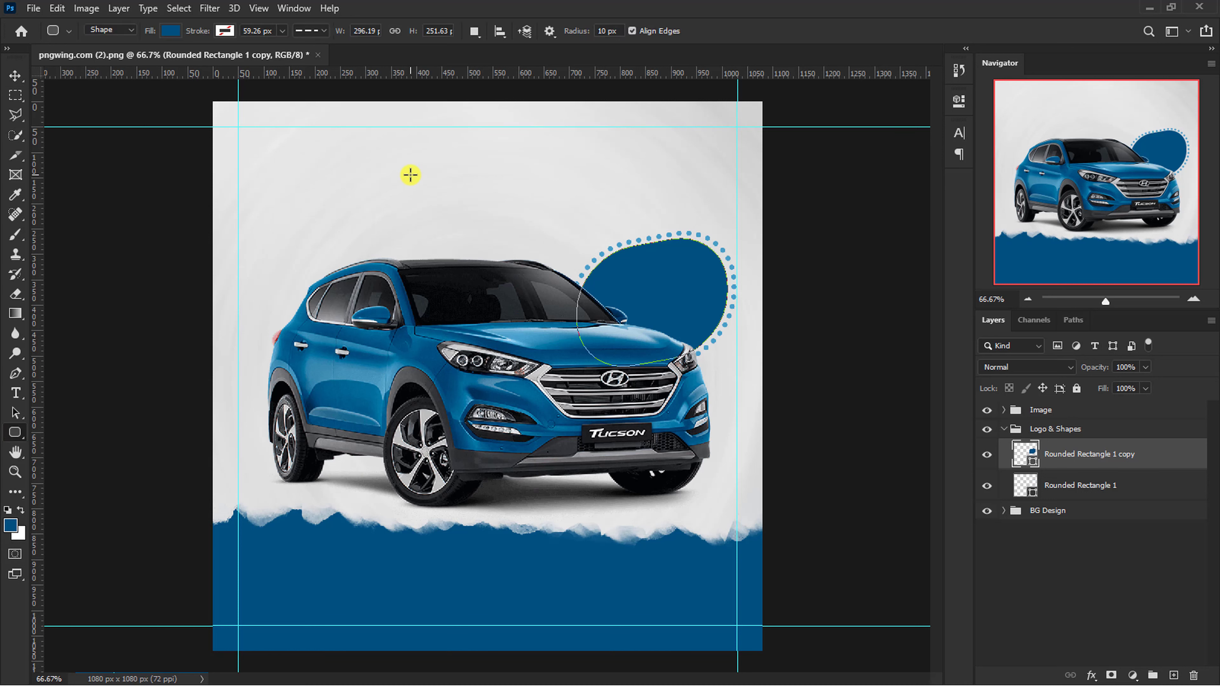
pyautogui.moveTo(502, 208); pyautogui.dragTo(502, 208)
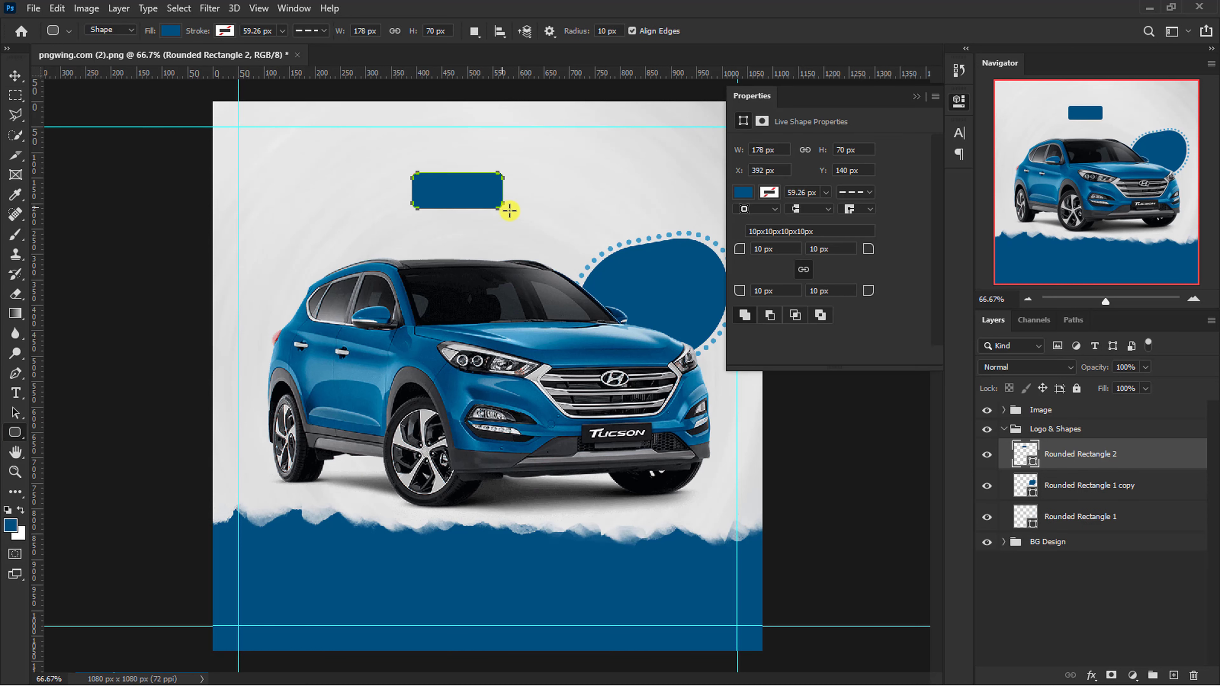
pyautogui.moveTo(746, 251); pyautogui.dragTo(797, 257)
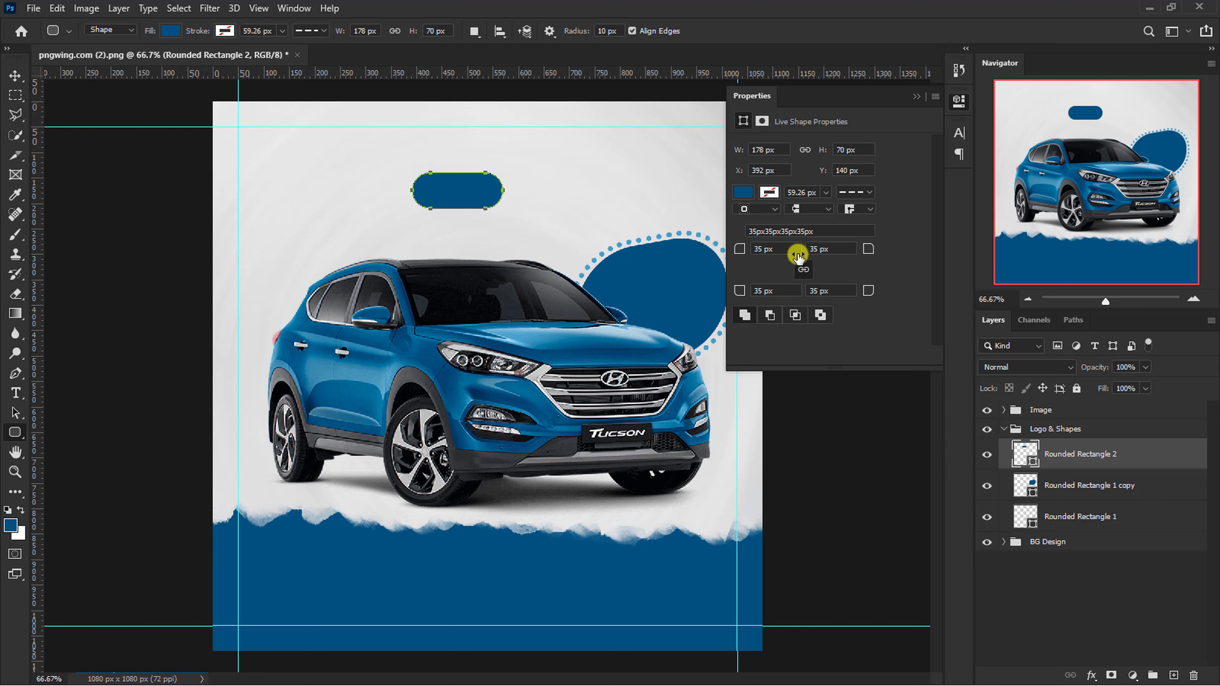
pyautogui.click(744, 193)
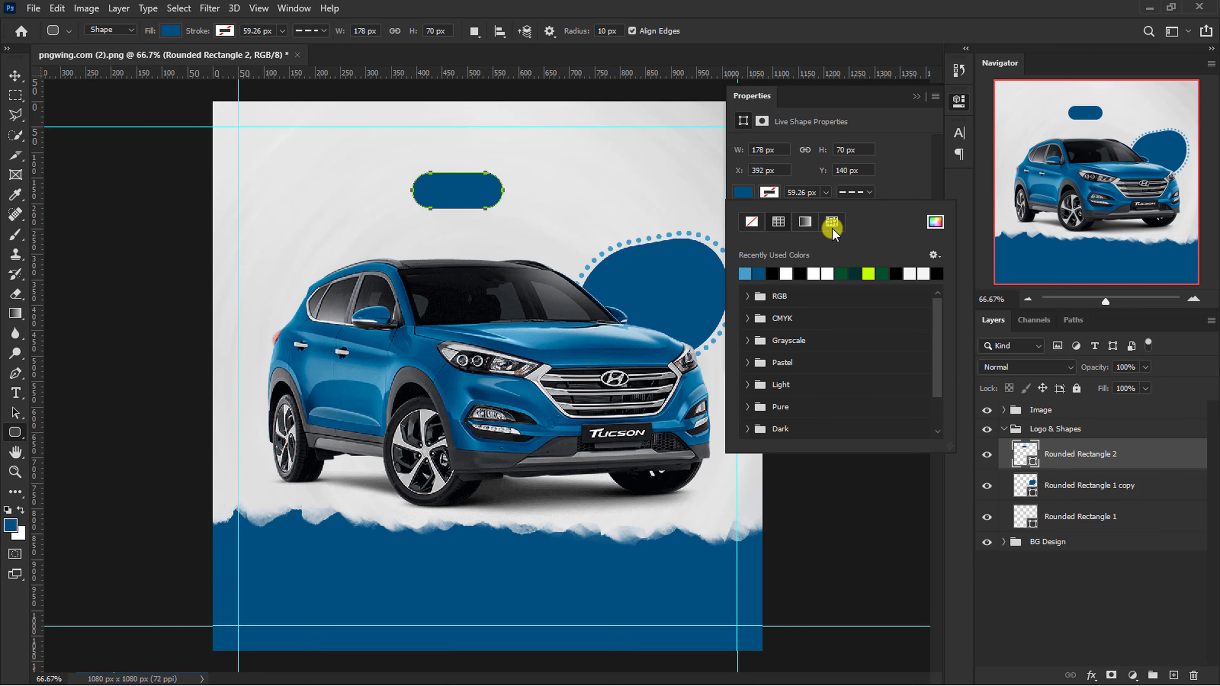
pyautogui.click(935, 222)
pyautogui.doubleClick(314, 621)
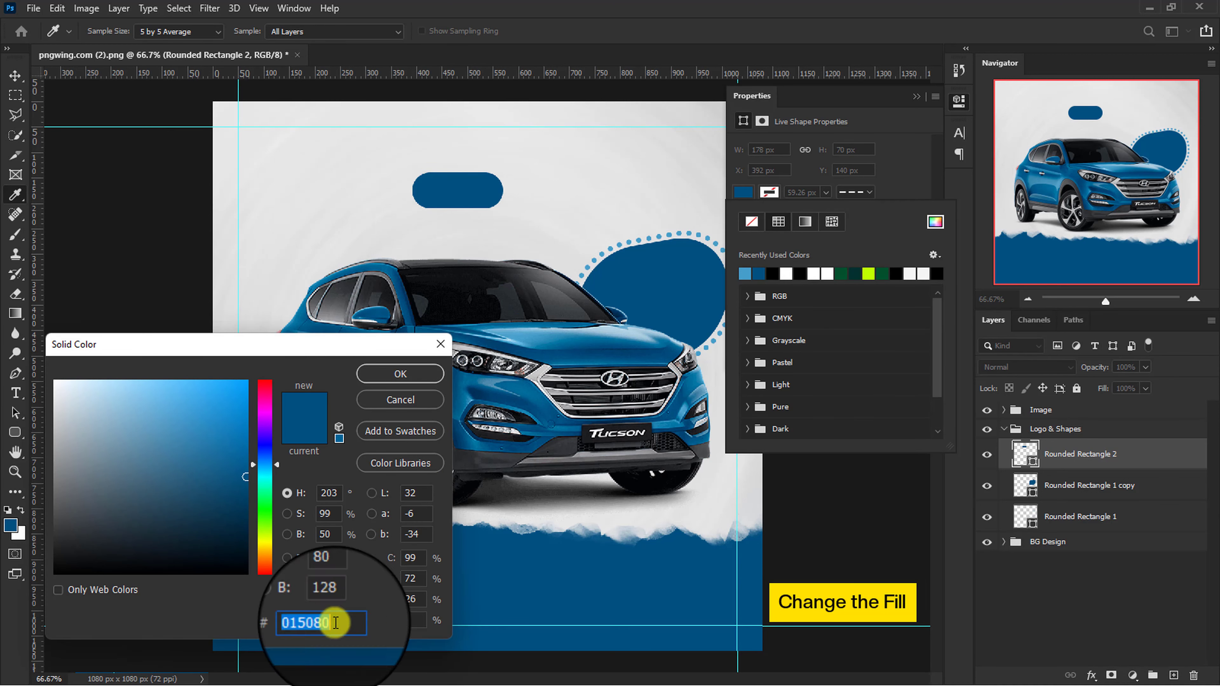
pyautogui.write('1888cd')
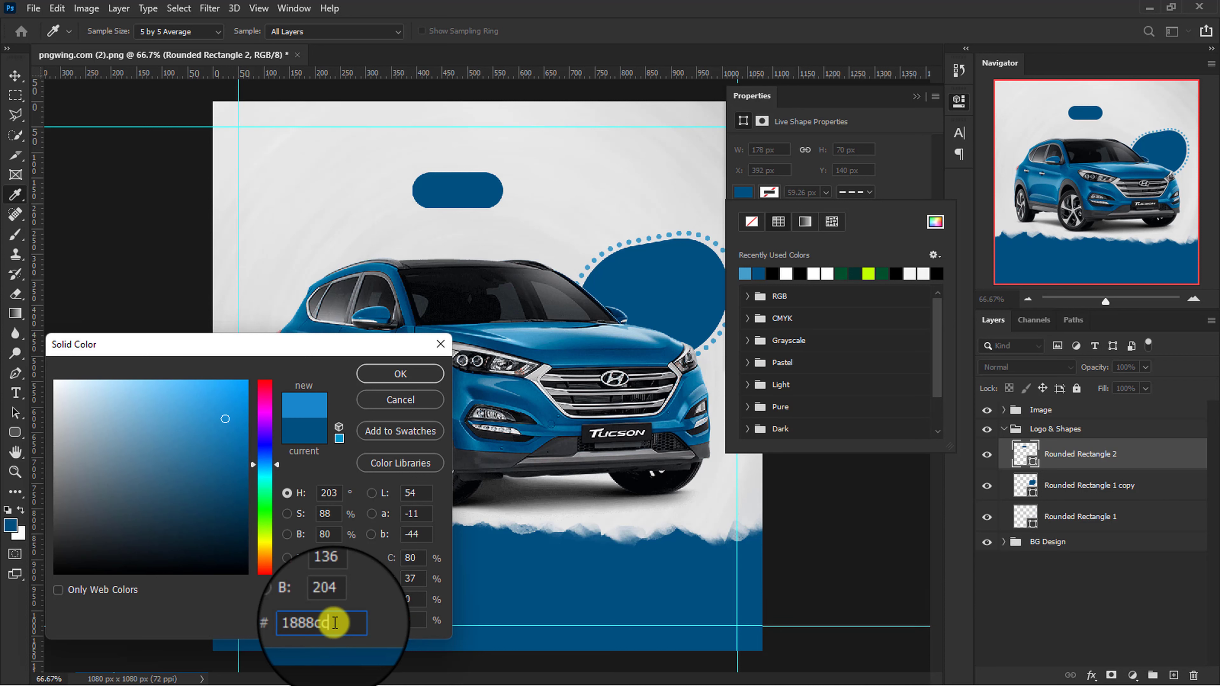
pyautogui.click(396, 375)
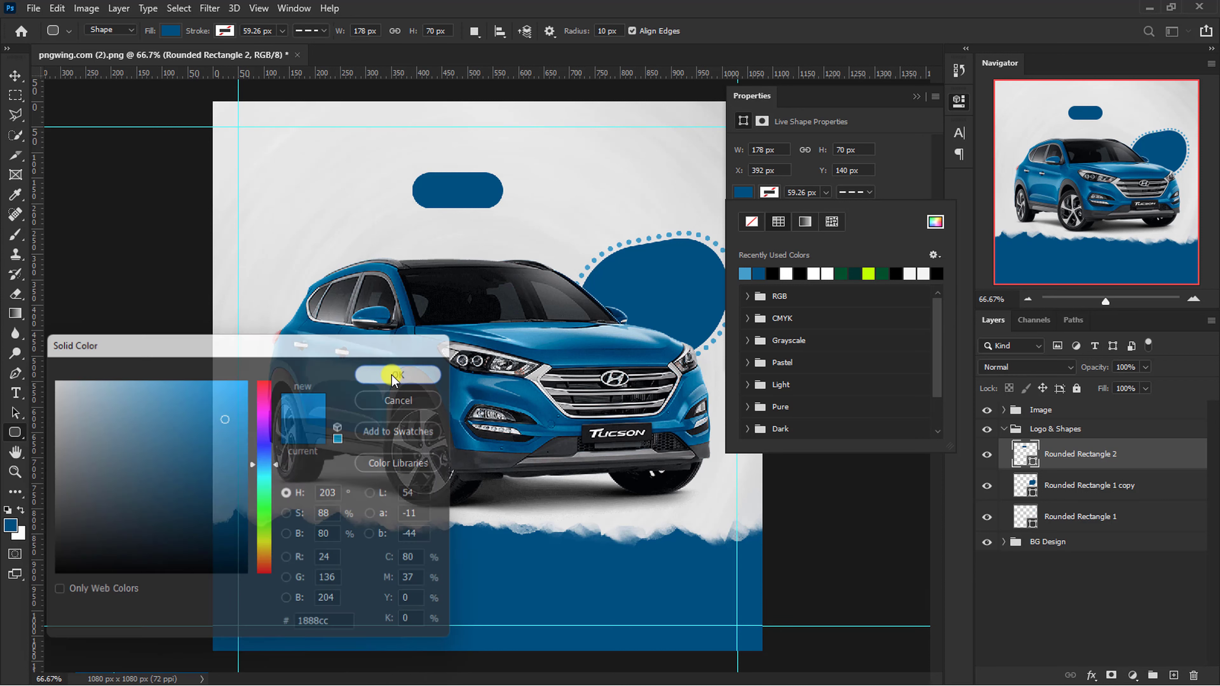
pyautogui.click(435, 230)
# Position the pill shape just above the car roof
pyautogui.press('v')
pyautogui.moveTo(457, 196); pyautogui.dragTo(488, 202)
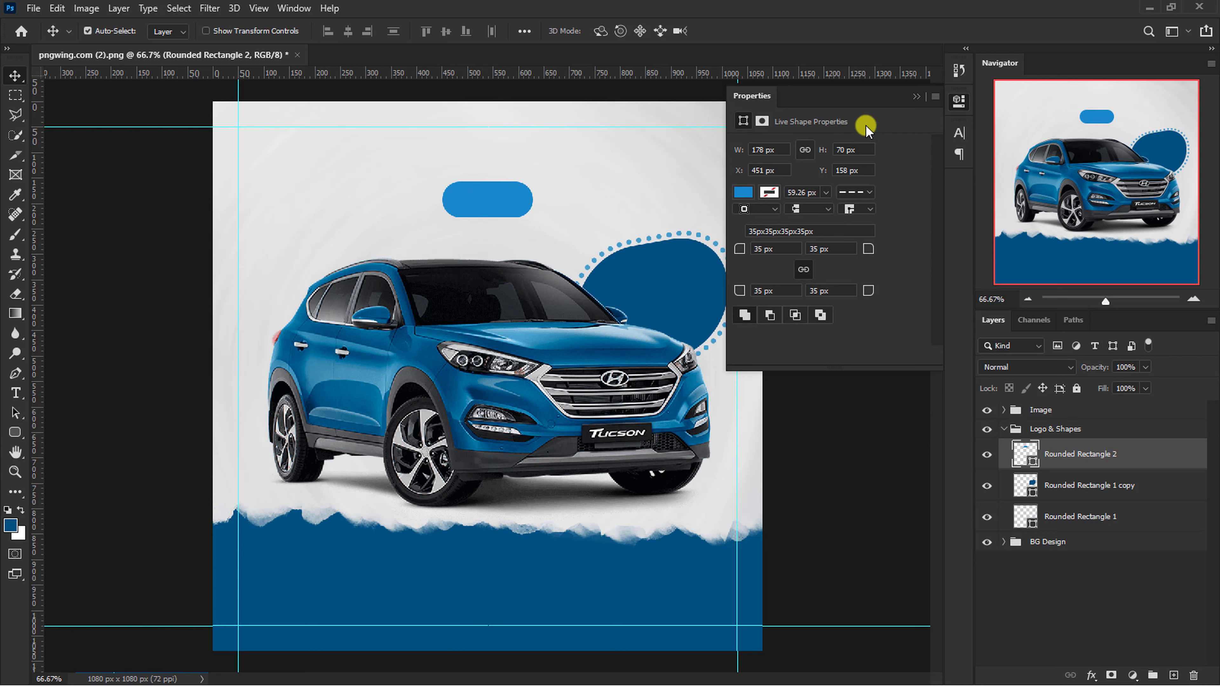
pyautogui.click(915, 99)
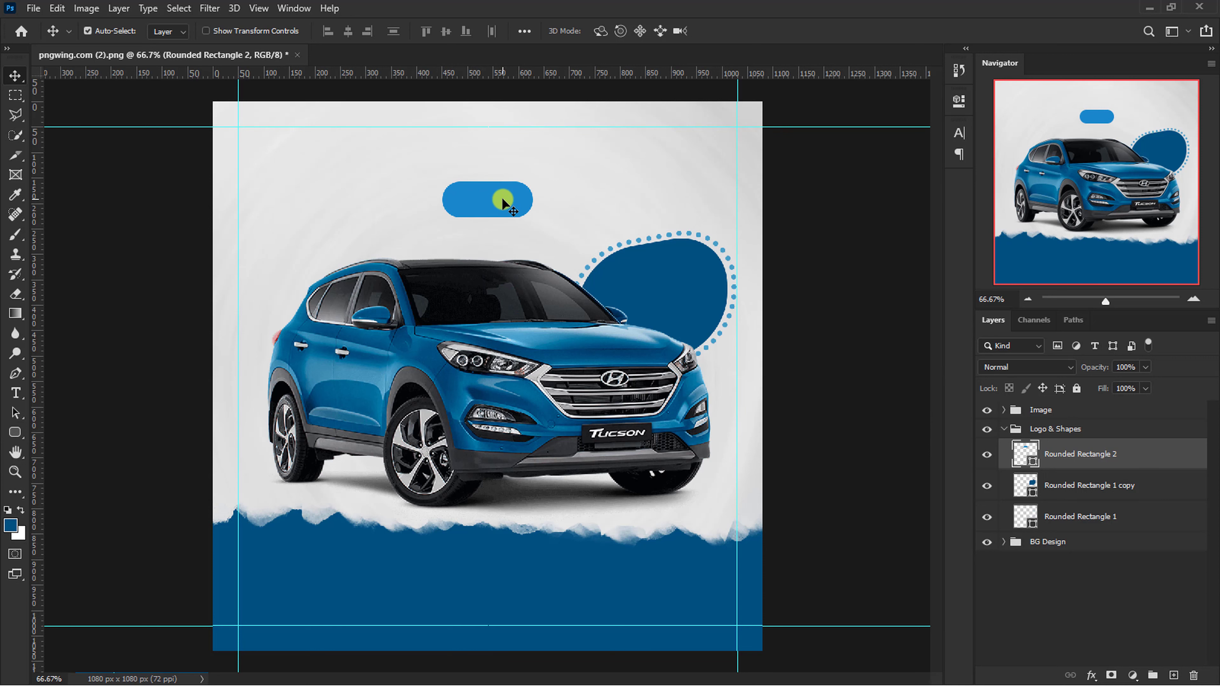
pyautogui.moveTo(502, 199)
pyautogui.mouseDown()
pyautogui.moveTo(503, 220)
pyautogui.moveTo(542, 221)
pyautogui.moveTo(487, 206)
pyautogui.mouseUp()
pyautogui.hotkey('ctrl', 't')
# Place the Logo image as an embedded layer in the top-left corner
pyautogui.click(755, 31)
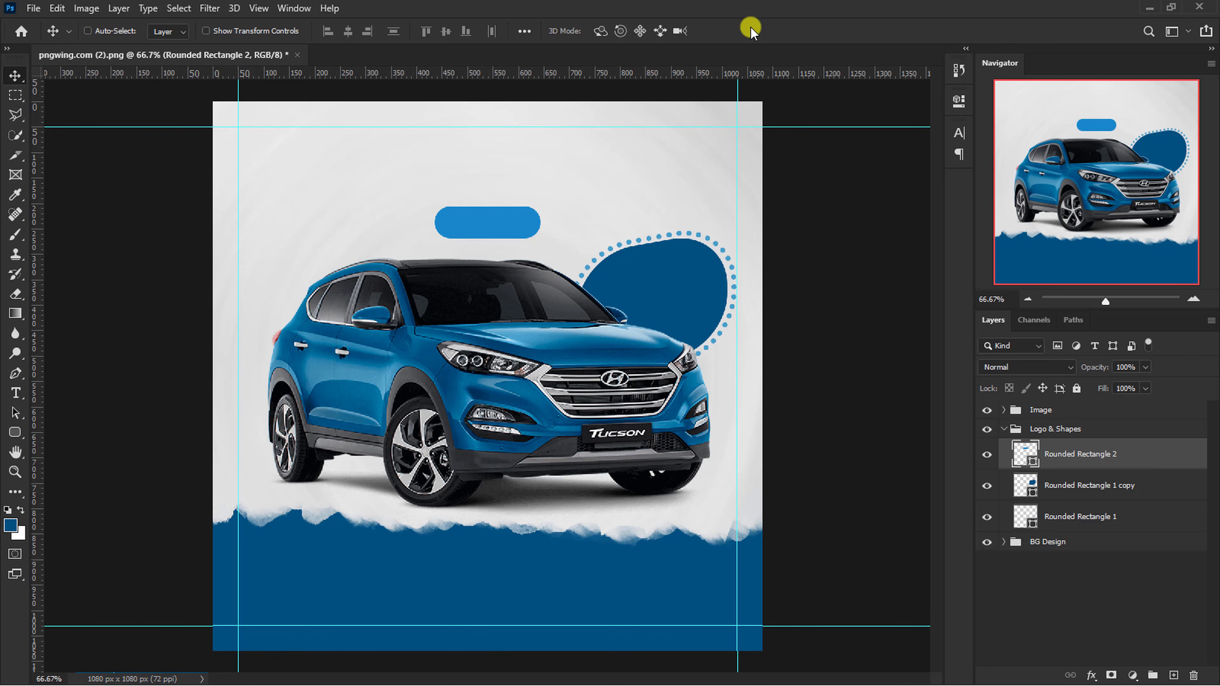
pyautogui.hotkey('ctrl', '-')
pyautogui.click(33, 8)
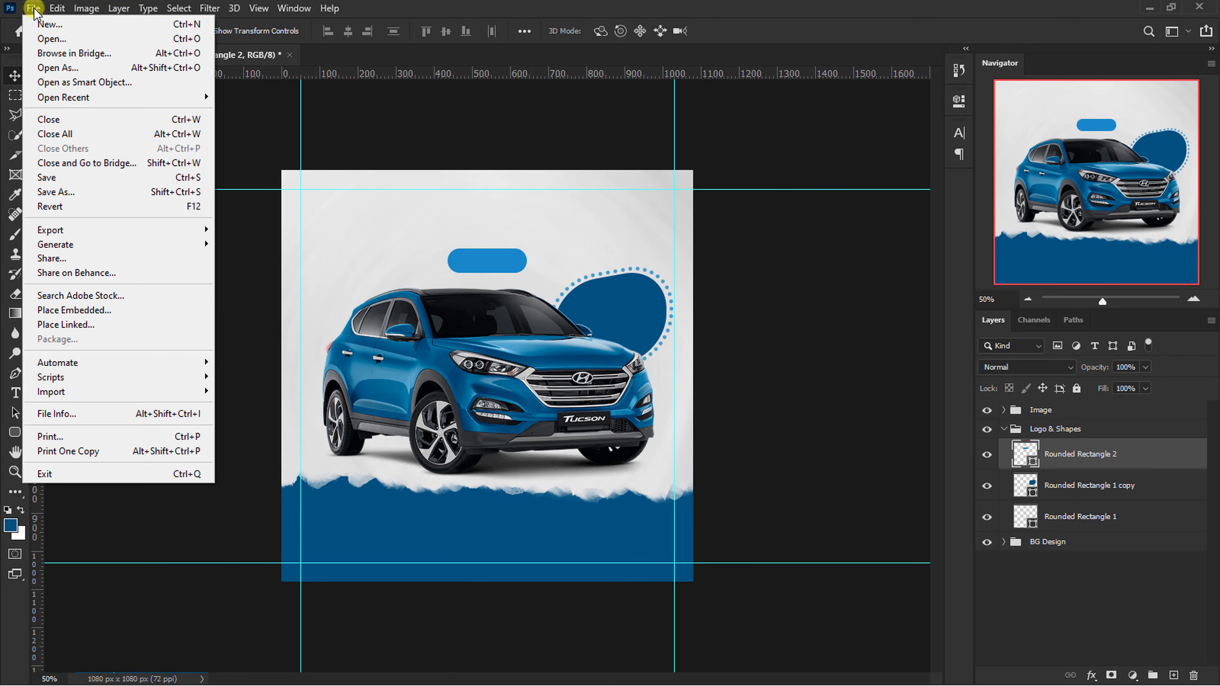
pyautogui.click(57, 312)
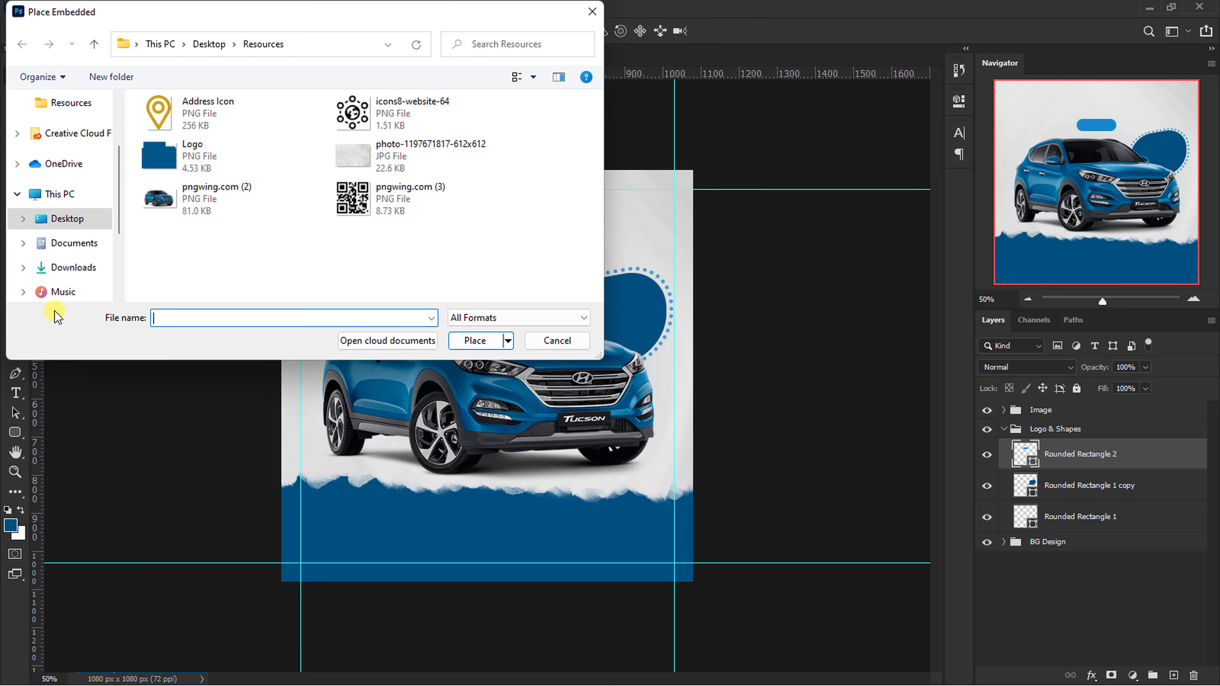
pyautogui.click(183, 157)
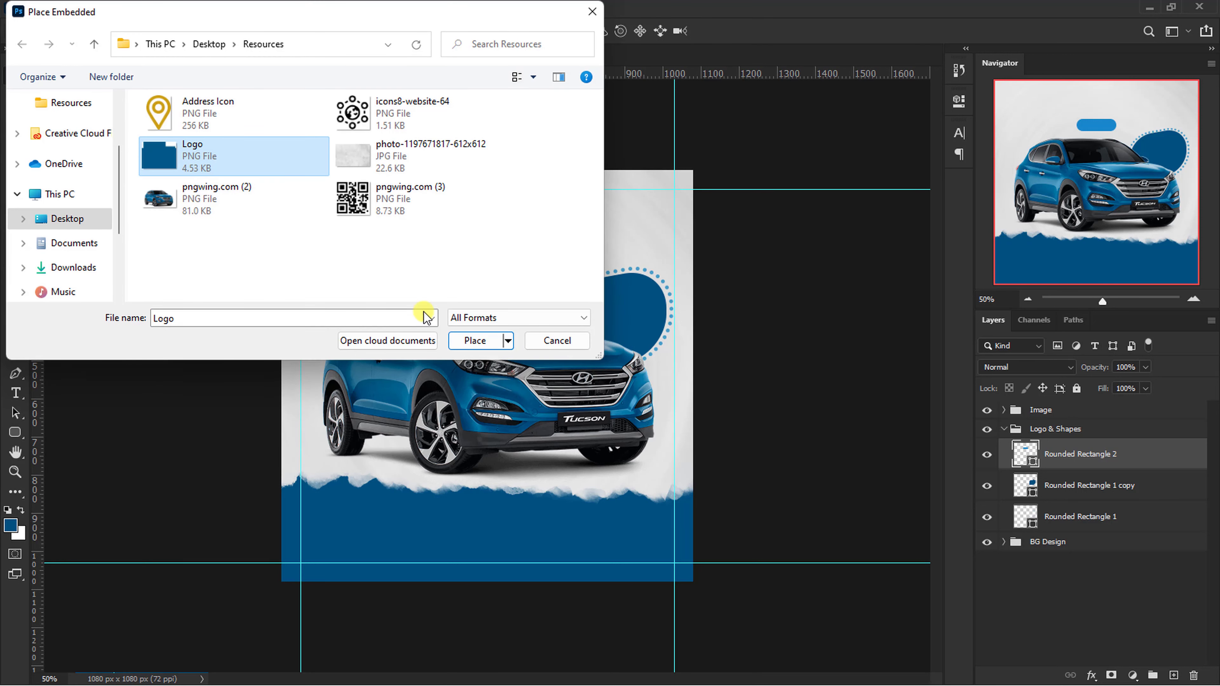
pyautogui.click(475, 341)
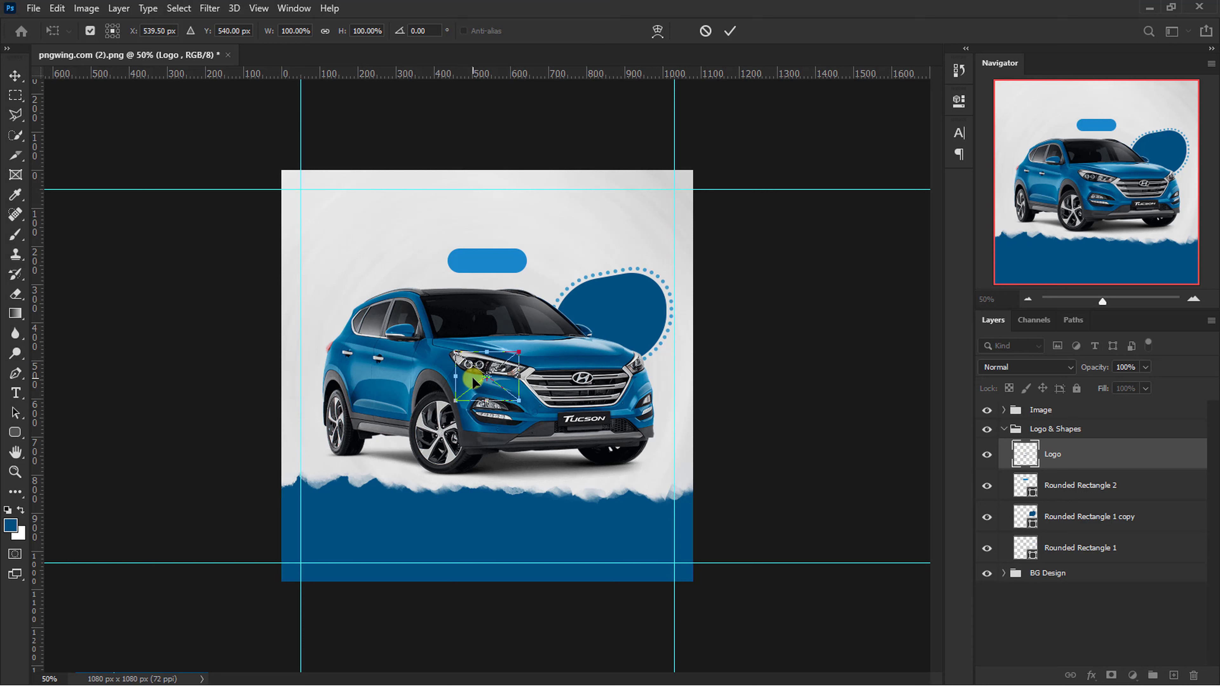
pyautogui.moveTo(472, 377); pyautogui.dragTo(321, 219)
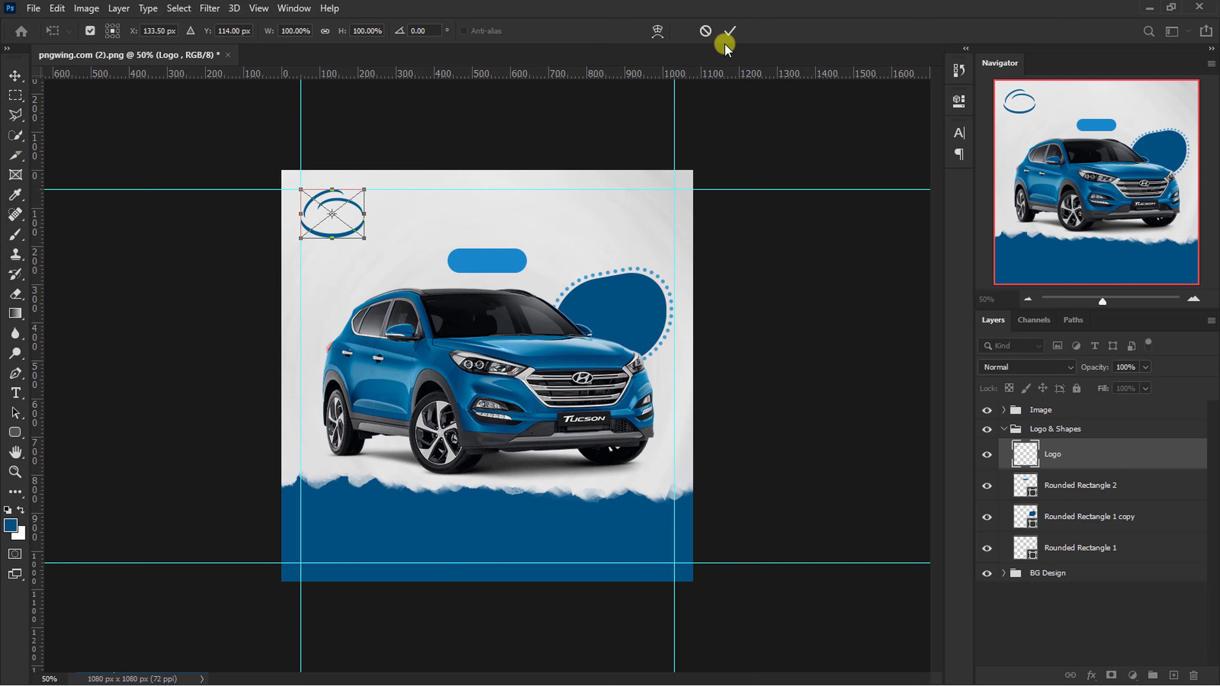
pyautogui.click(726, 31)
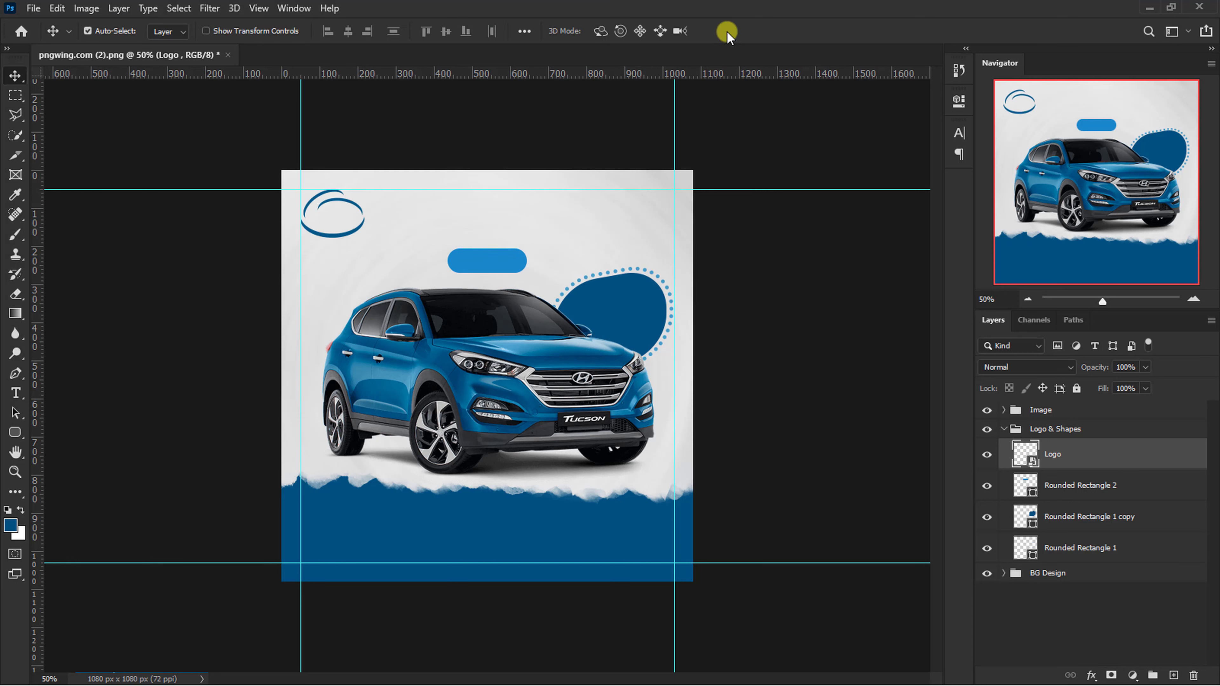
# Add a new empty layer group named Infos at the top of the stack
pyautogui.click(1003, 429)
pyautogui.click(1041, 409)
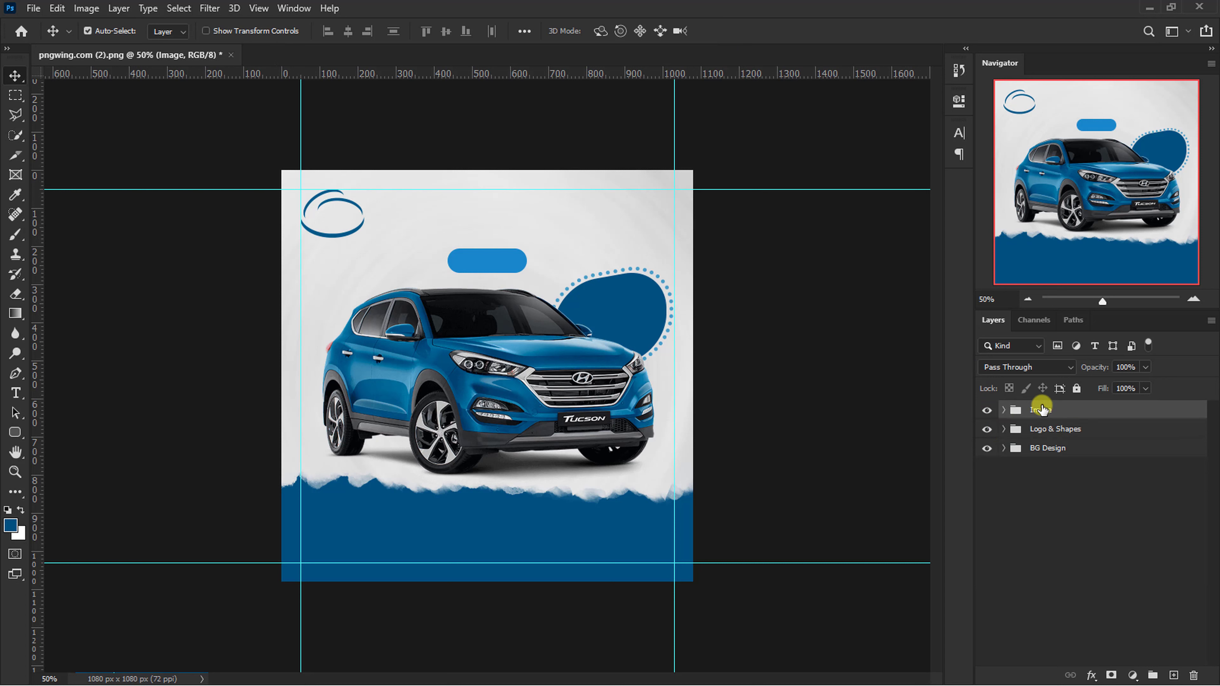
pyautogui.click(1153, 674)
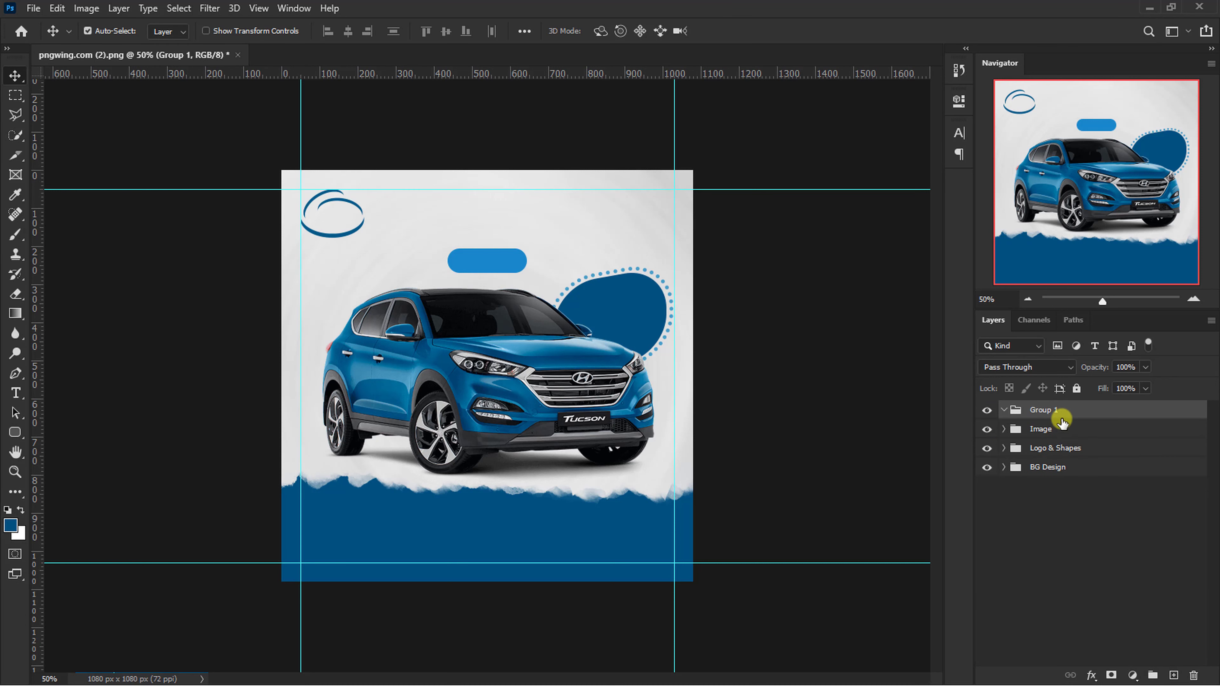
pyautogui.write('Infos')
pyautogui.press('Return')
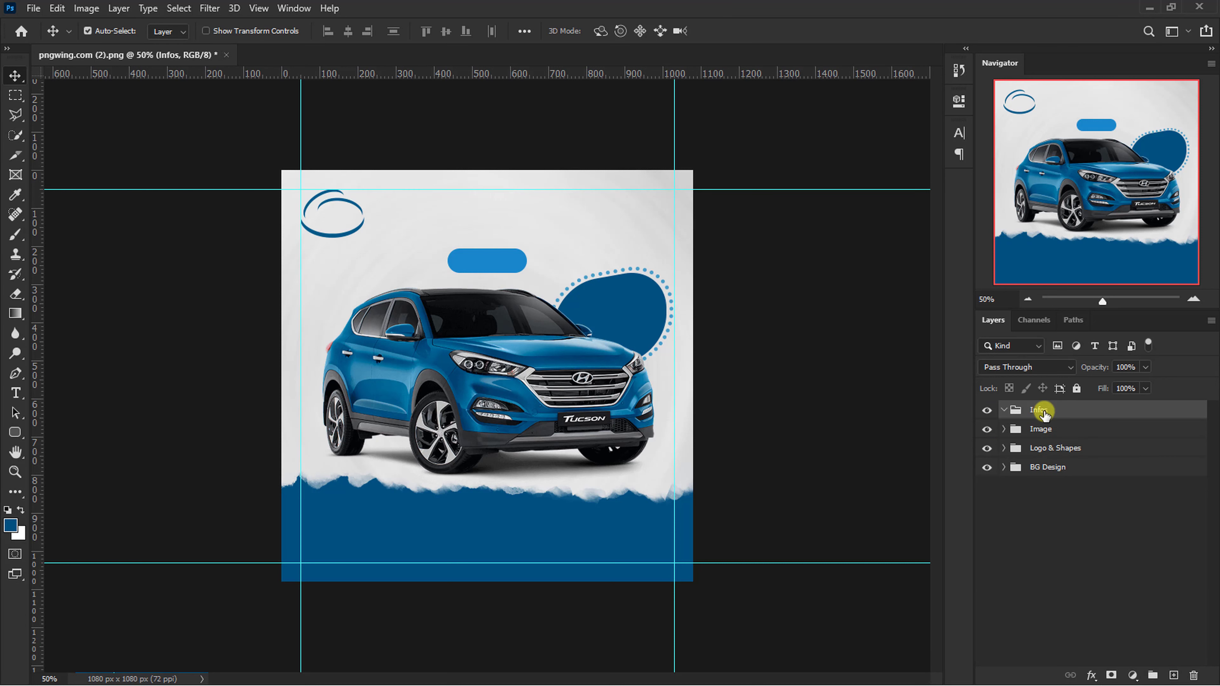
# Place the Address Icon as an embedded image
pyautogui.click(34, 8)
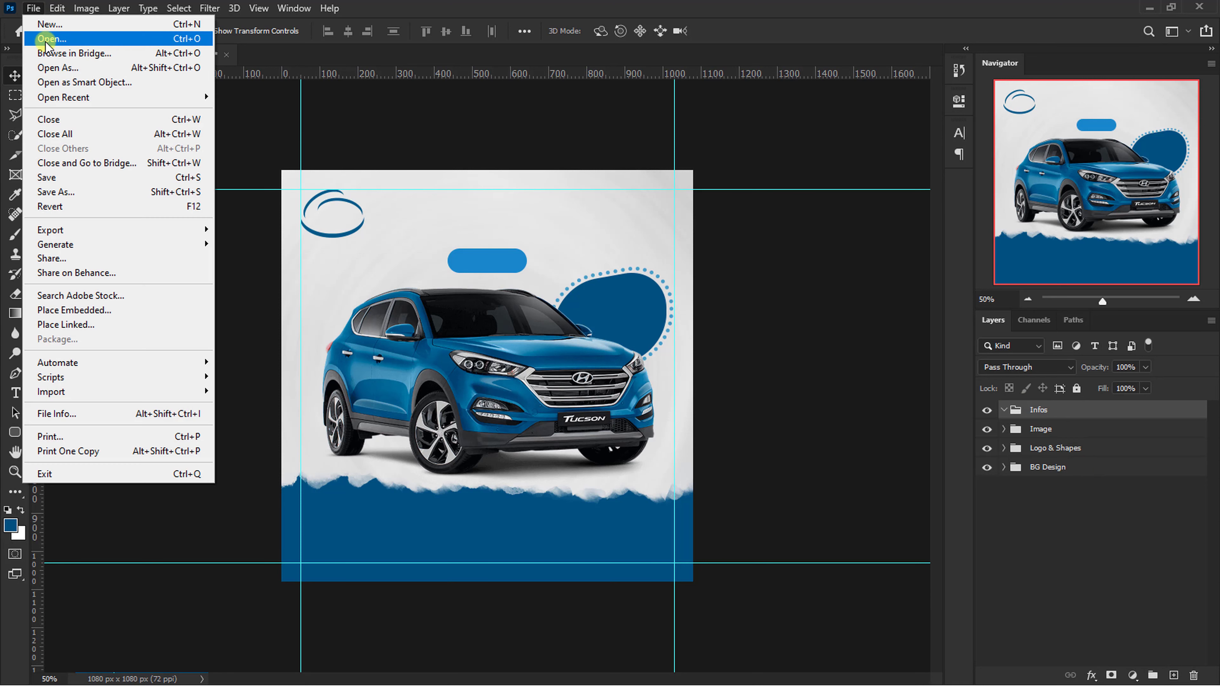
pyautogui.click(96, 310)
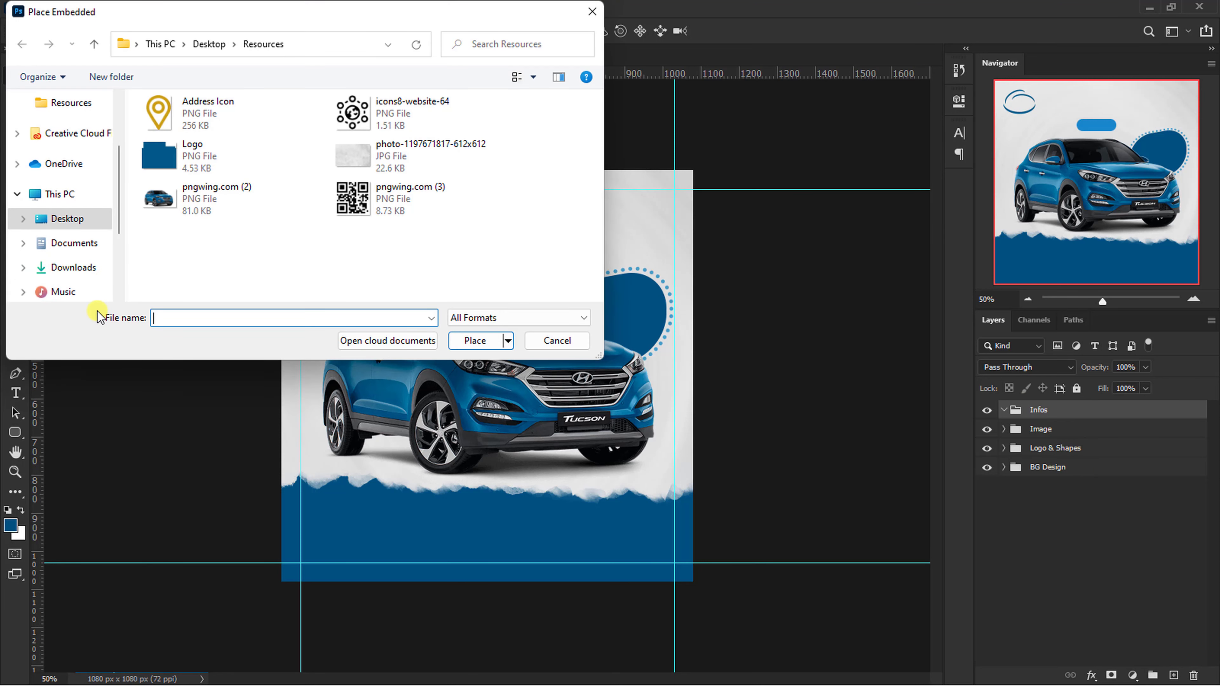
pyautogui.click(202, 112)
pyautogui.click(475, 340)
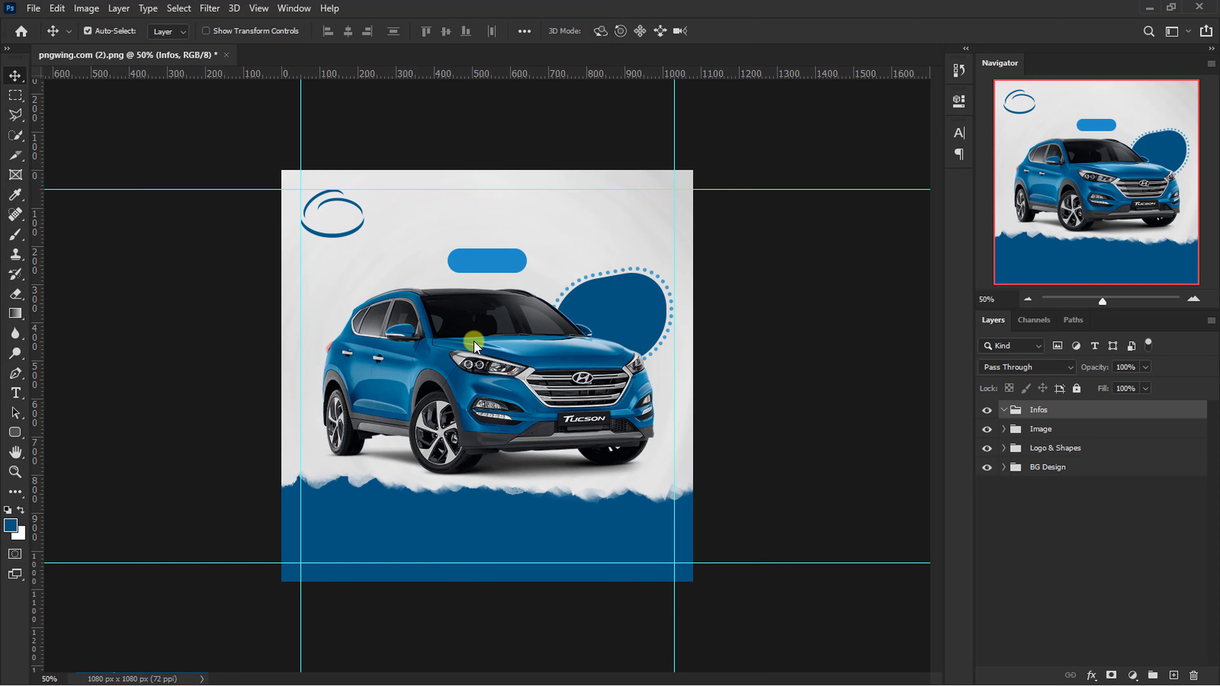
pyautogui.press('Return')
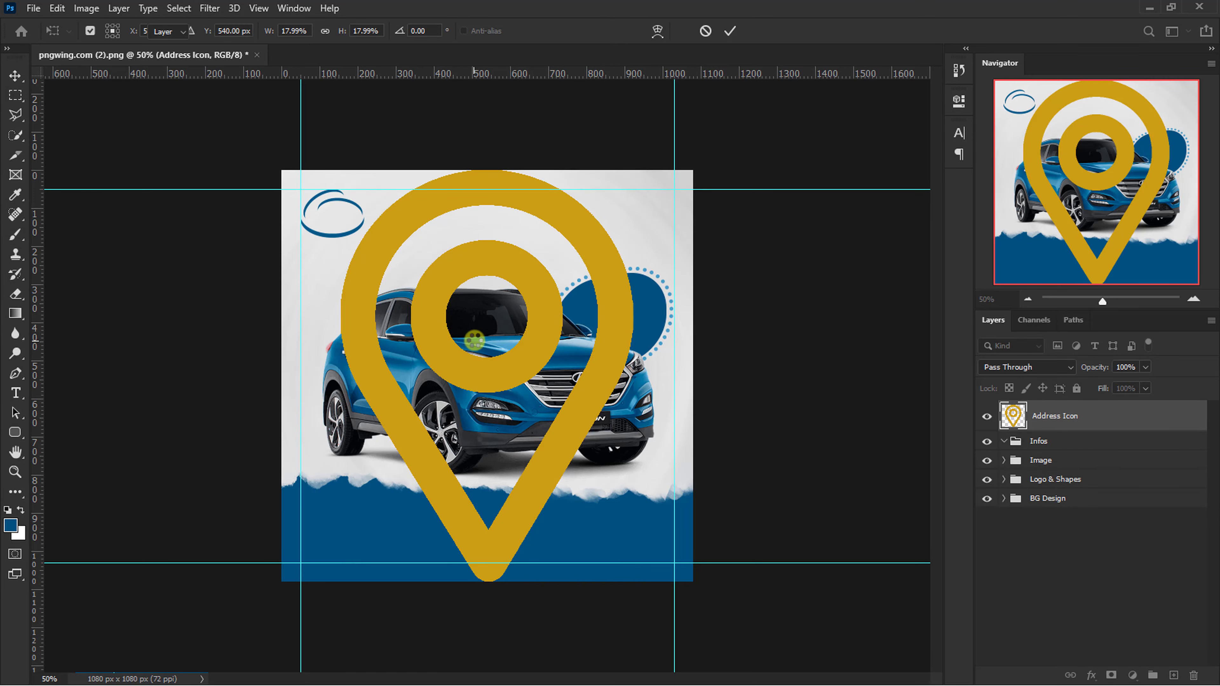
# Place the icons8-website-64 globe icon as an embedded image
pyautogui.click(33, 8)
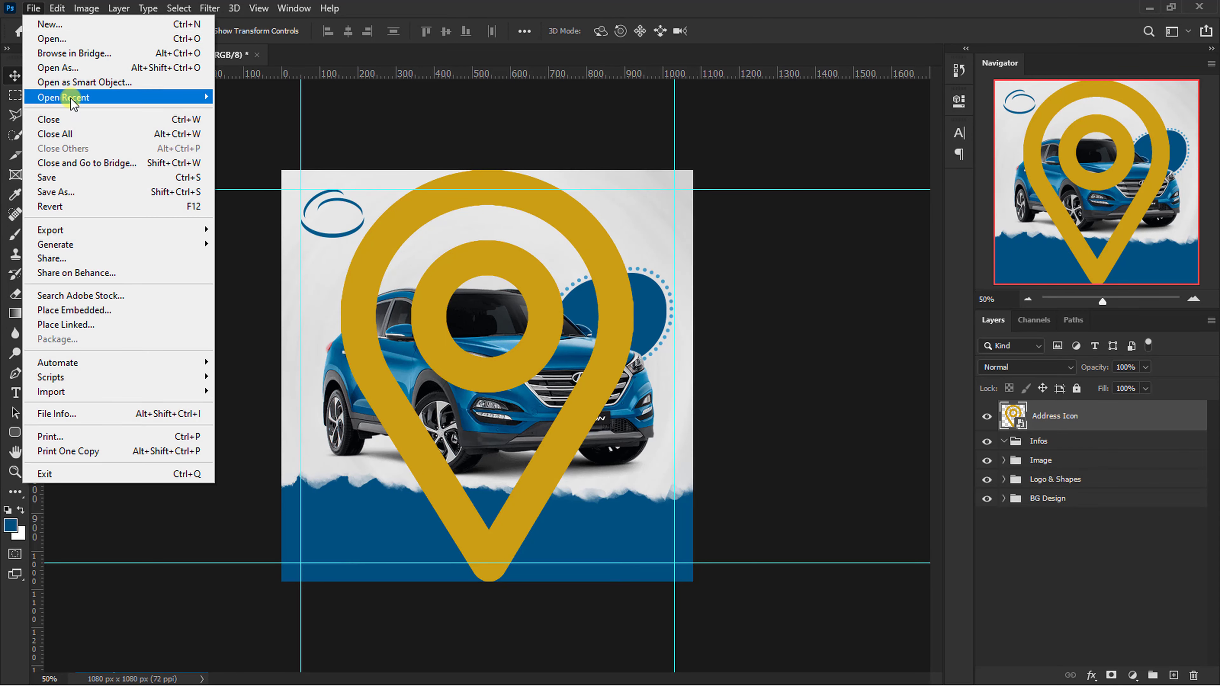
pyautogui.click(105, 309)
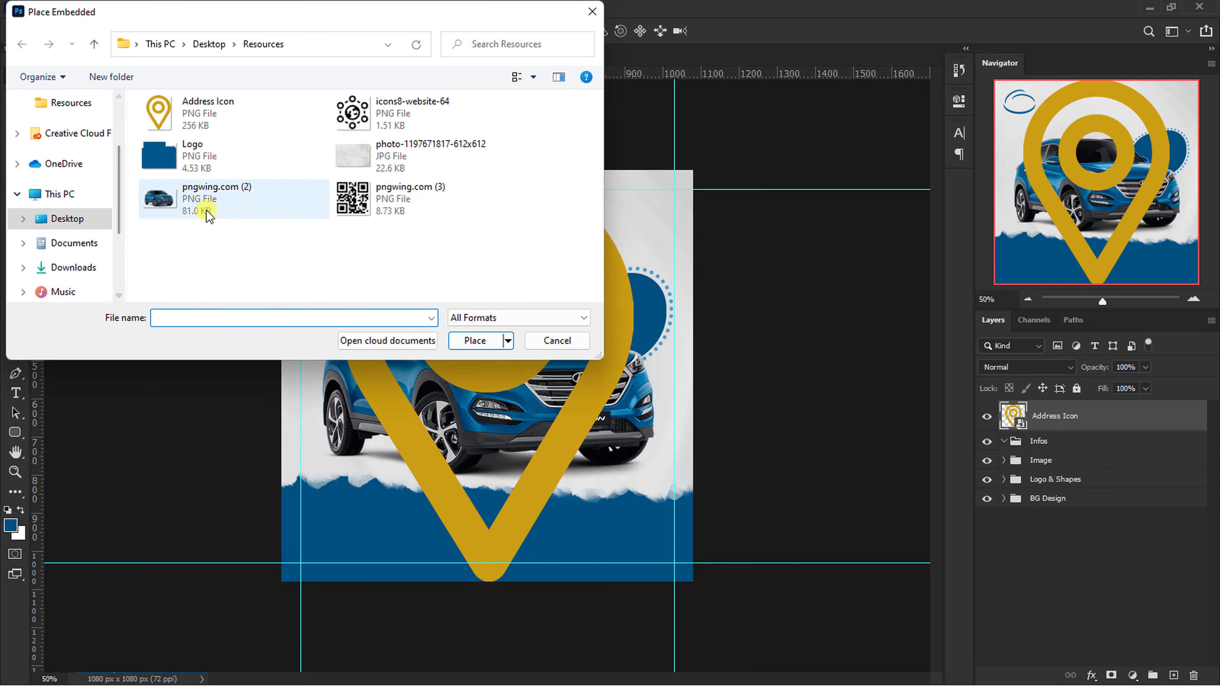
pyautogui.click(372, 124)
pyautogui.click(475, 340)
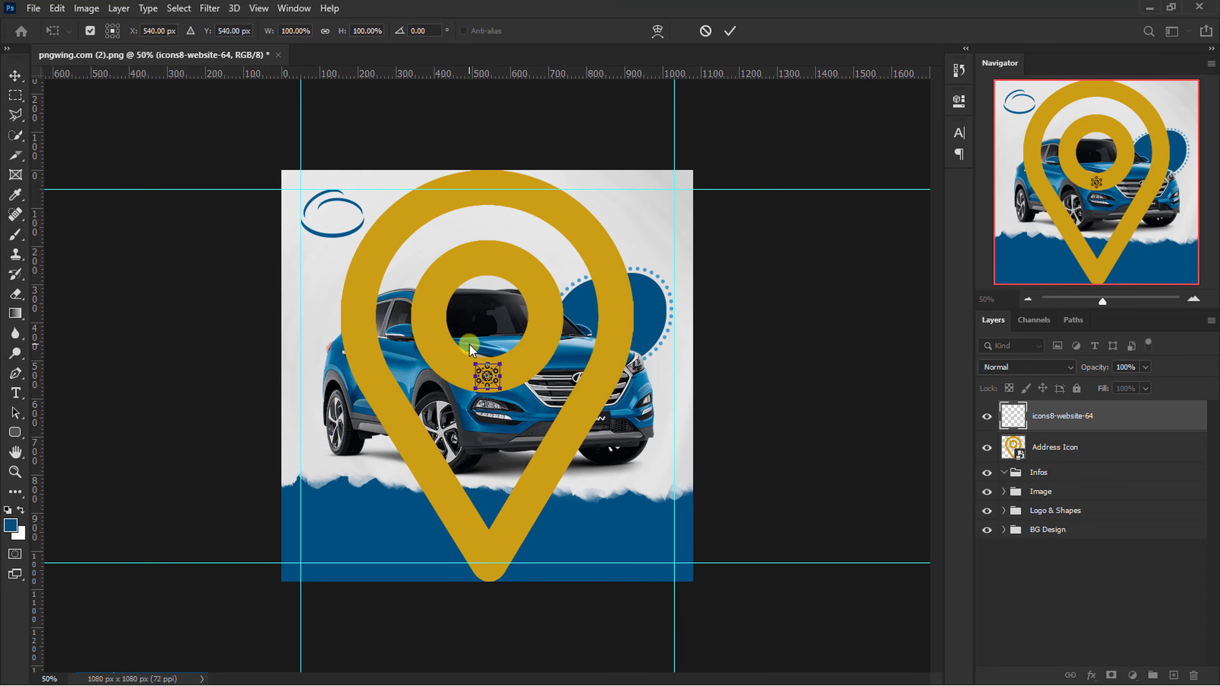
pyautogui.click(730, 31)
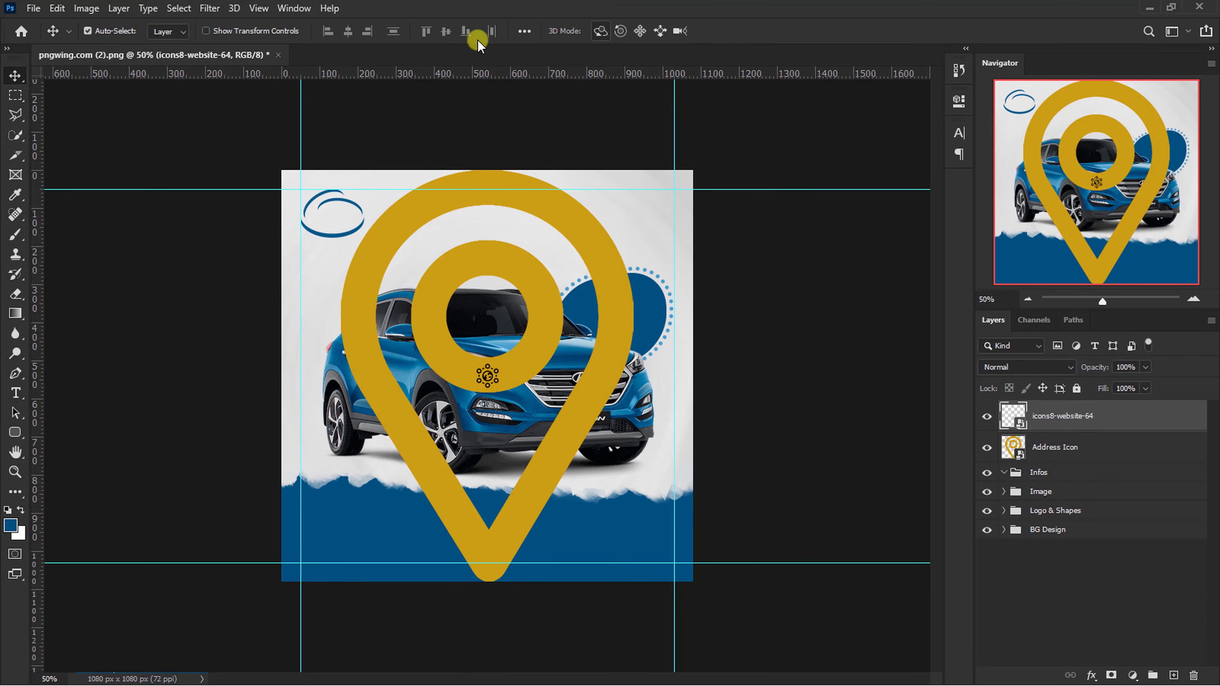
# Place the pngwing.com (3) QR code as an embedded image
pyautogui.click(33, 8)
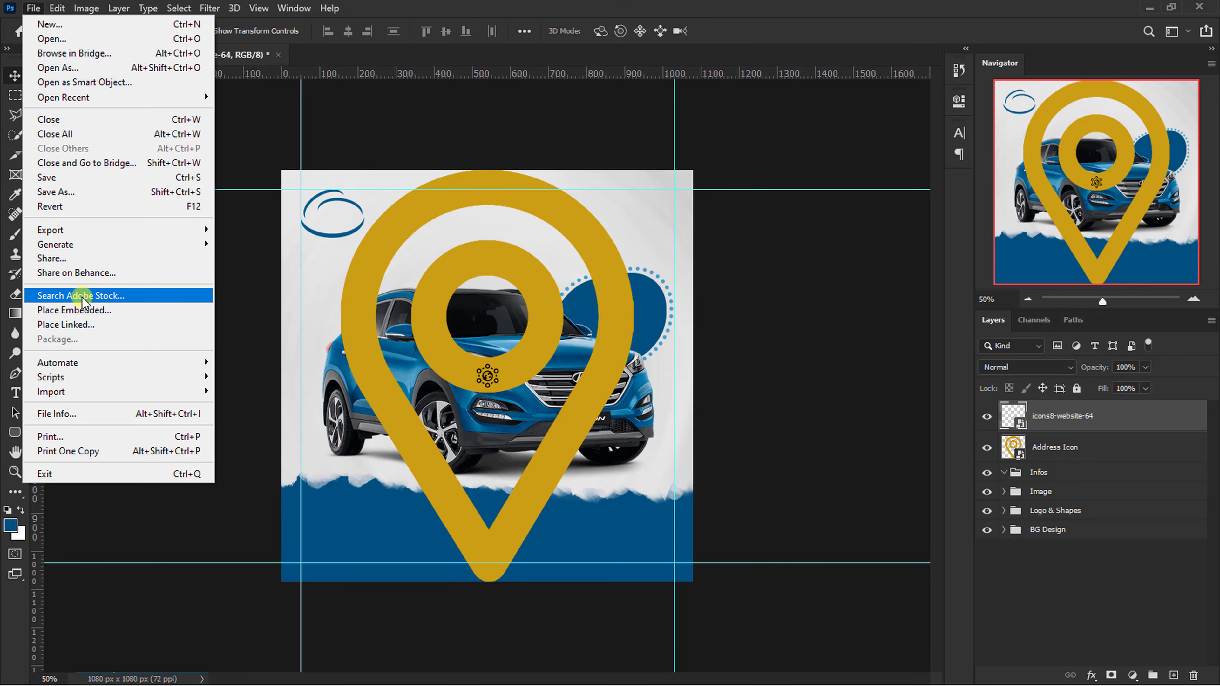
pyautogui.click(85, 311)
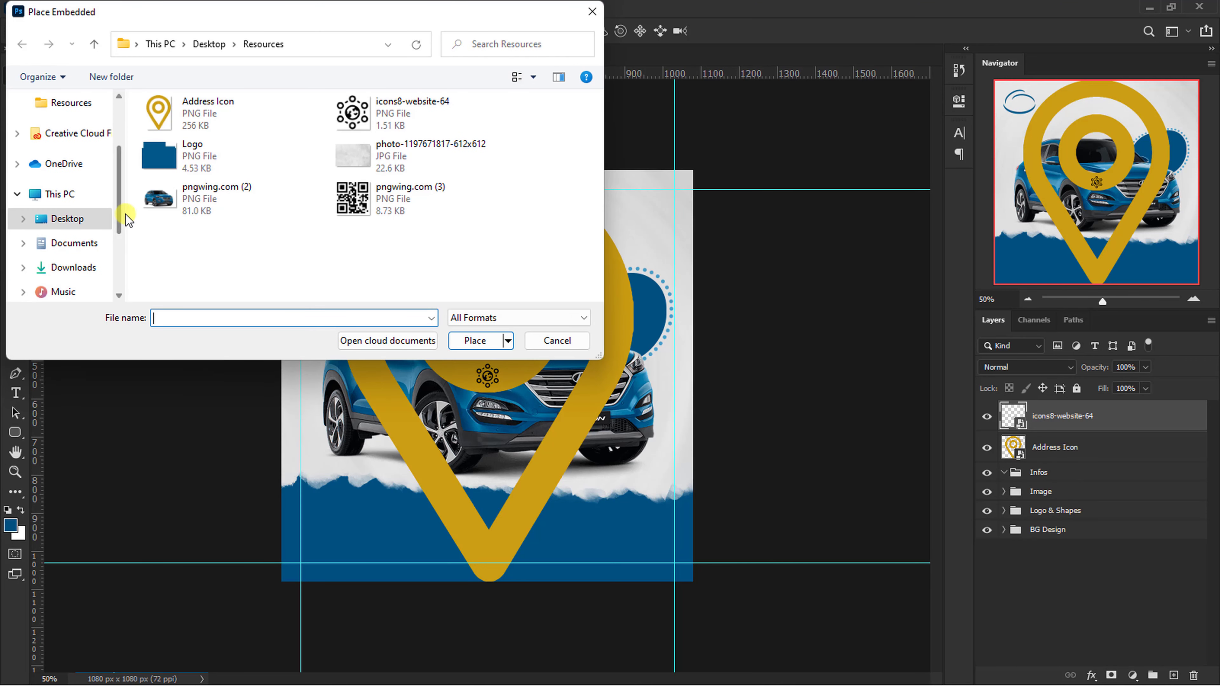
pyautogui.click(352, 197)
pyautogui.click(469, 341)
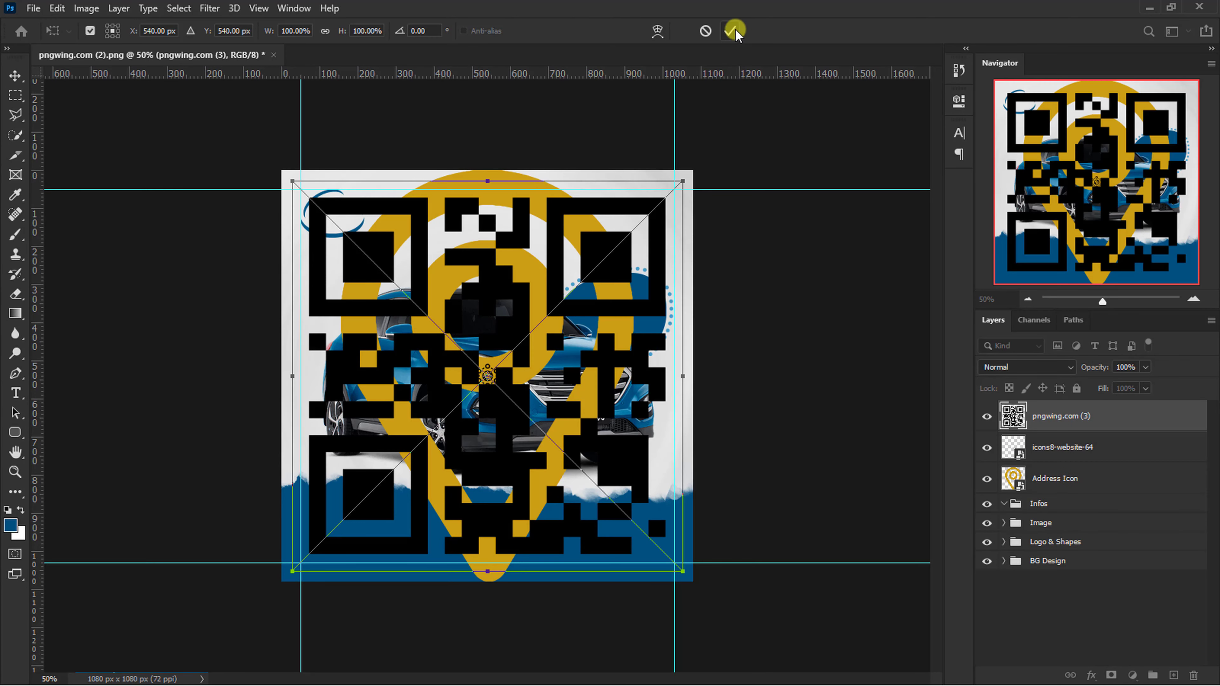
pyautogui.click(730, 30)
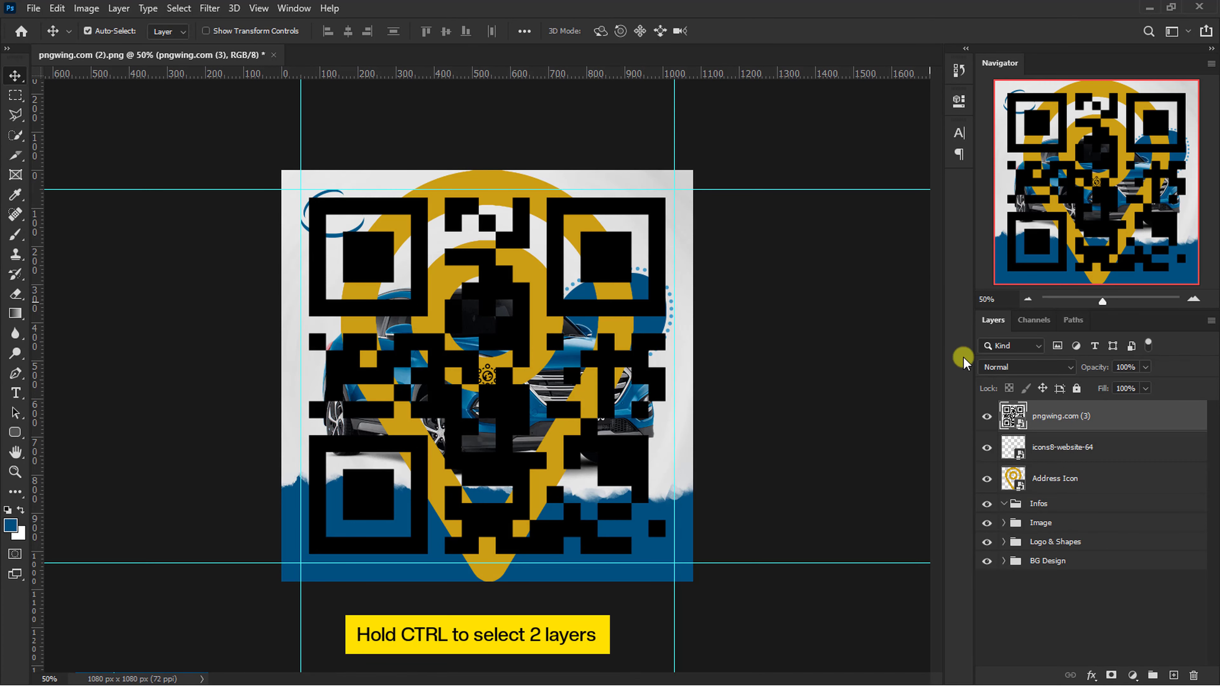
# Shrink the QR code and address pin into the lower-left footer, globe beside them
pyautogui.keyDown('ctrl'); pyautogui.click(1045, 482); pyautogui.keyUp('ctrl')
pyautogui.hotkey('ctrl', 't')
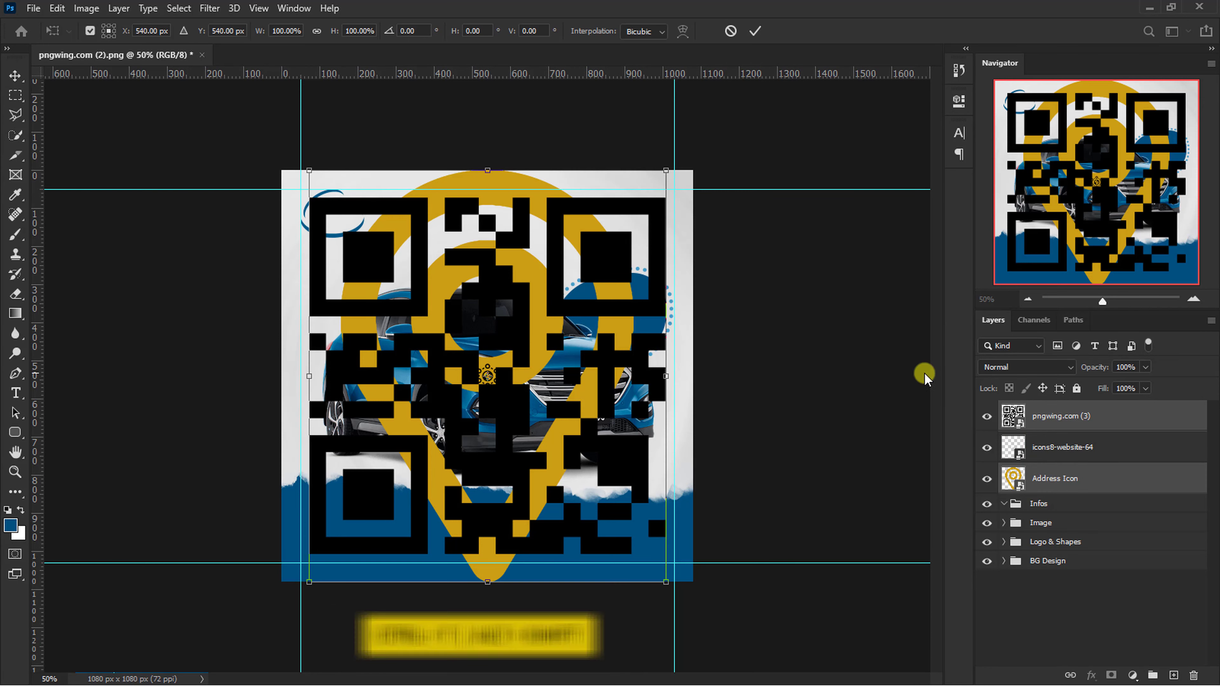
pyautogui.moveTo(655, 190); pyautogui.dragTo(582, 426)
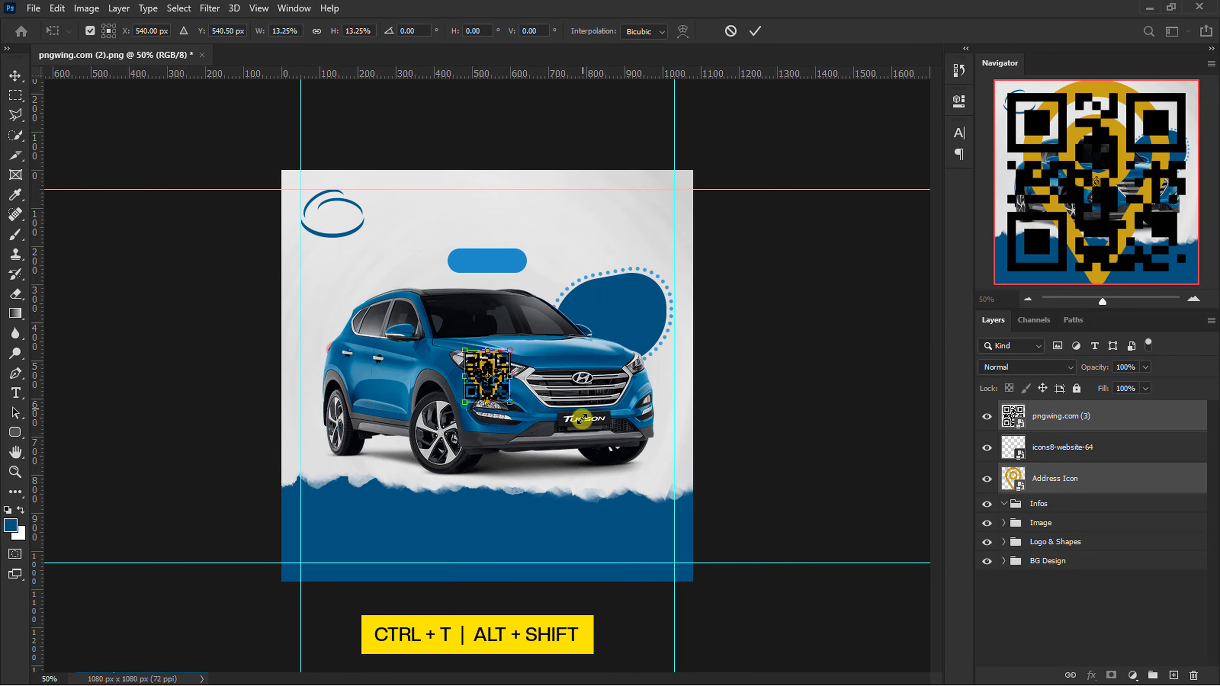
pyautogui.moveTo(495, 387); pyautogui.dragTo(347, 549)
pyautogui.press('Return')
pyautogui.moveTo(483, 395); pyautogui.dragTo(393, 541)
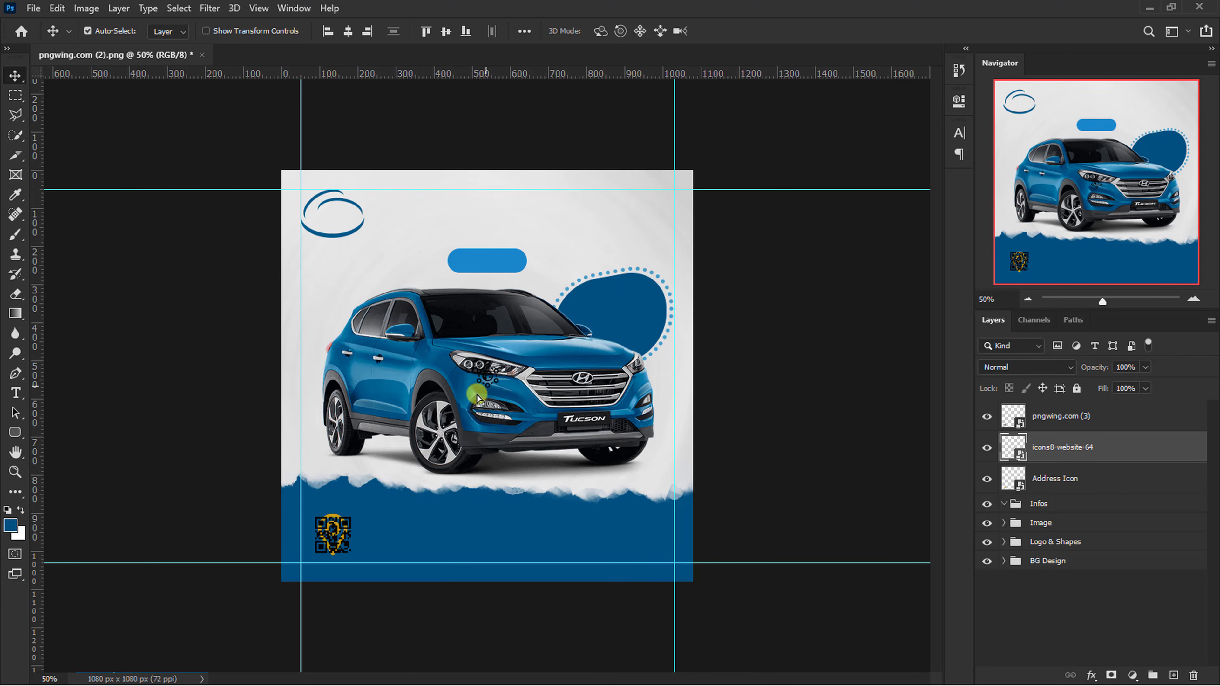
# Shrink the QR code and pin further to about 60% and move all three icons into Infos
pyautogui.hotkey('ctrl', '+')
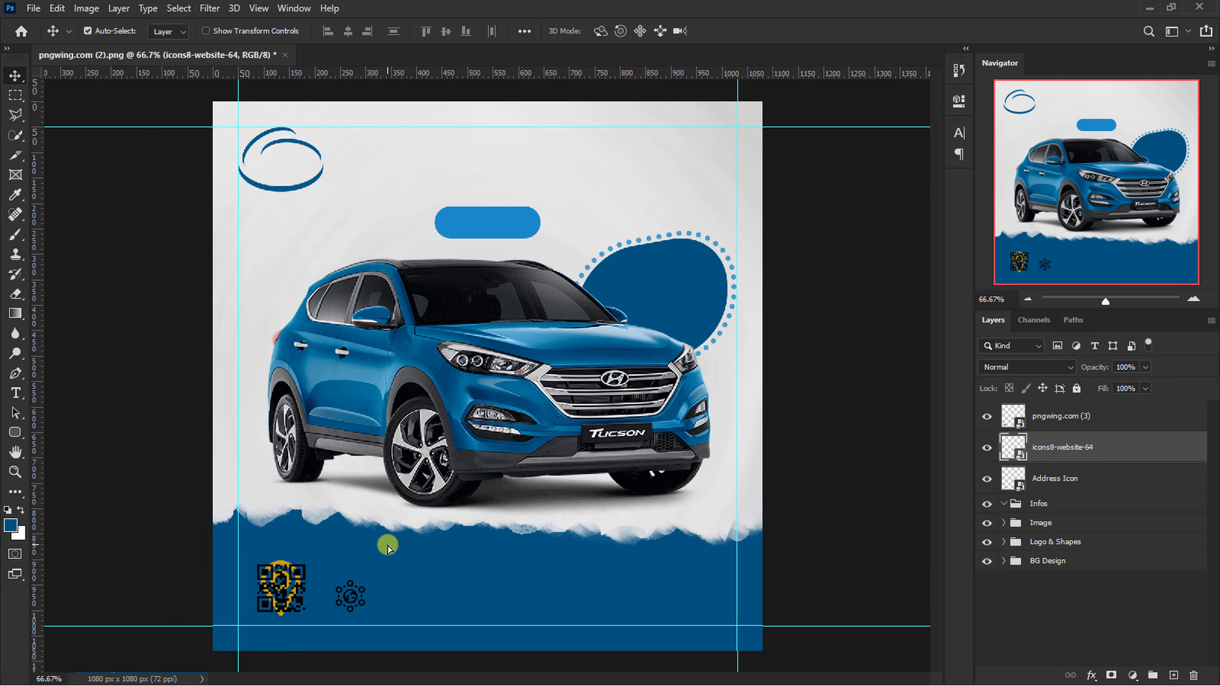
pyautogui.hotkey('ctrl', '+')
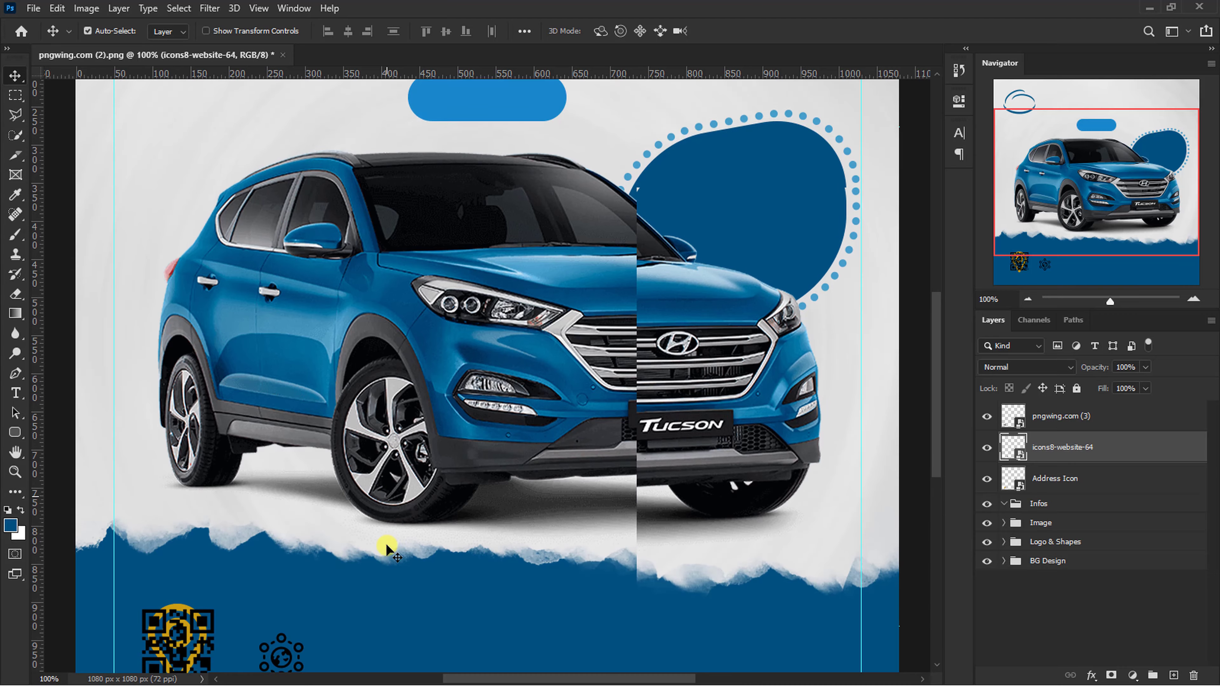
pyautogui.scroll(-5, 389, 545)
pyautogui.click(1064, 423)
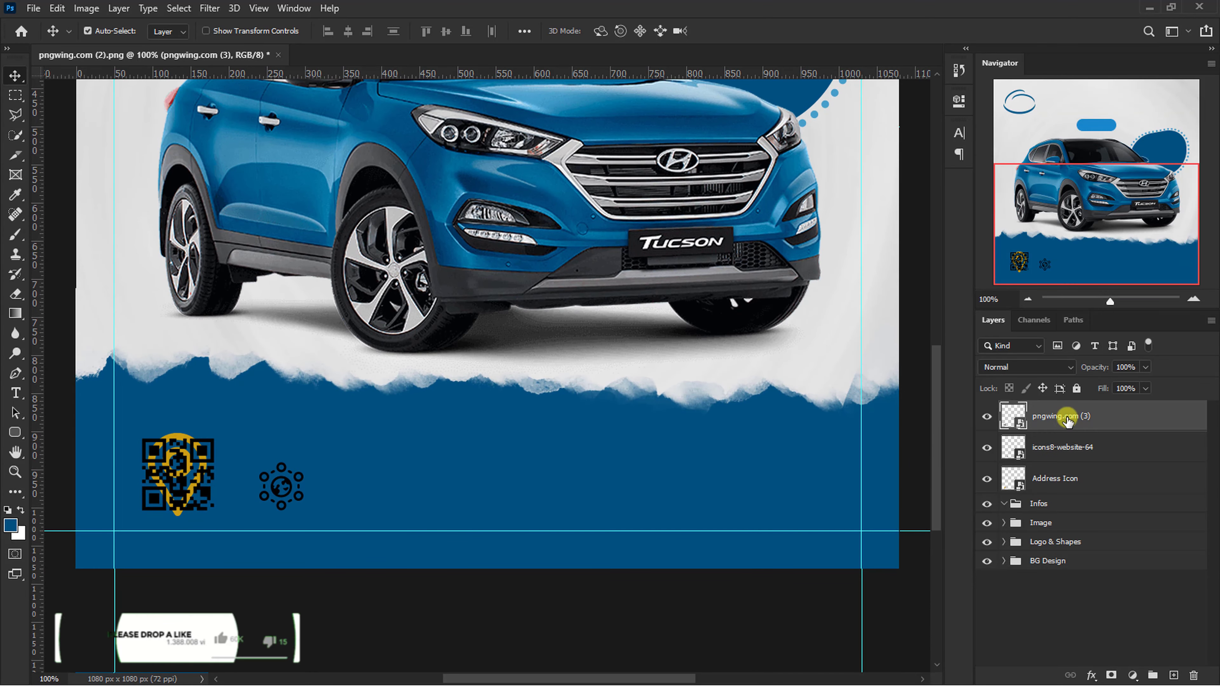
pyautogui.keyDown('ctrl'); pyautogui.click(1063, 479); pyautogui.keyUp('ctrl')
pyautogui.hotkey('ctrl', 't')
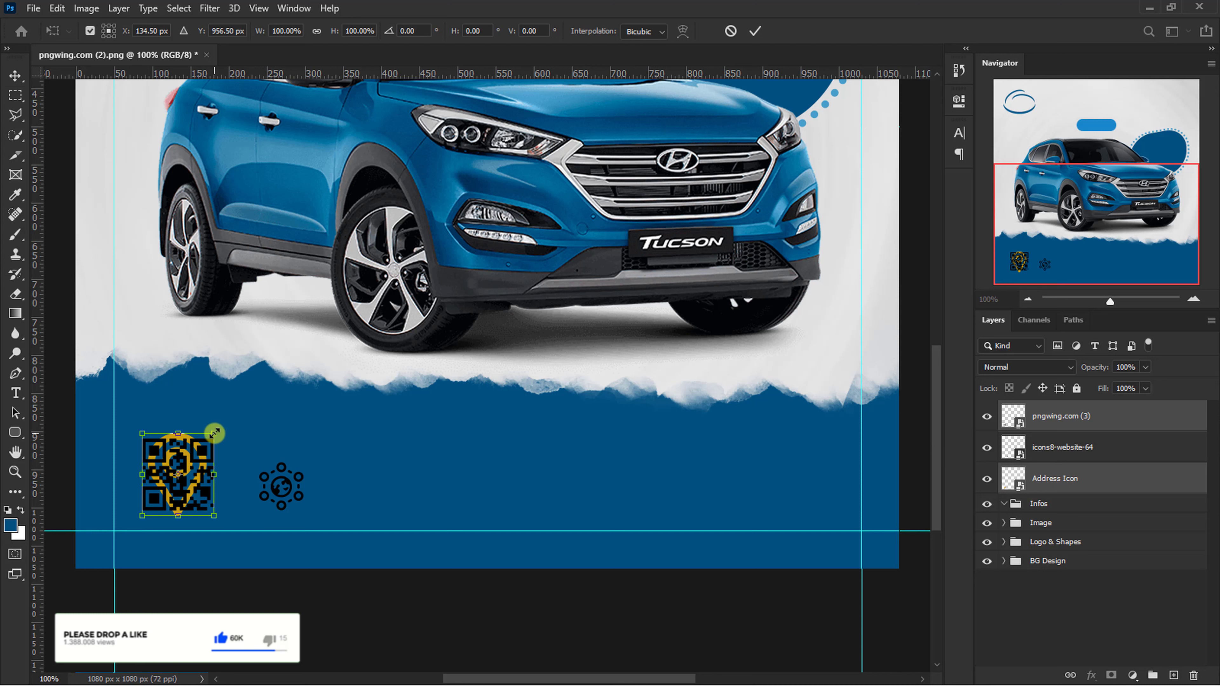
pyautogui.moveTo(215, 433); pyautogui.dragTo(200, 450)
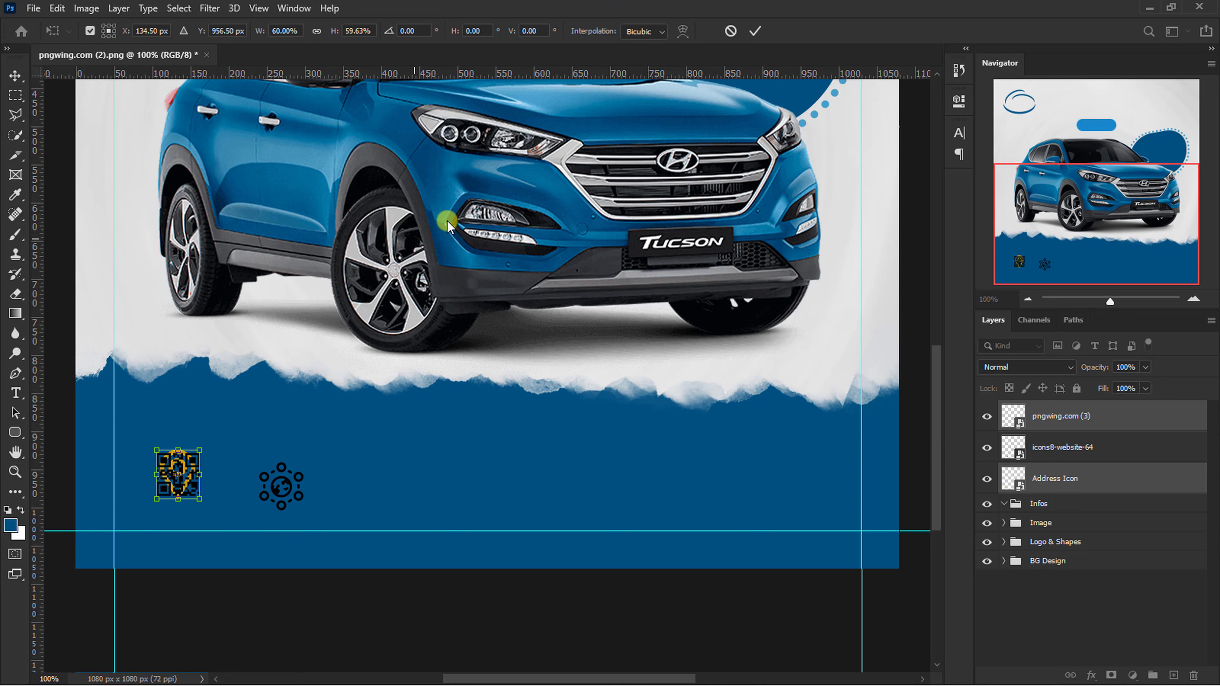
pyautogui.click(755, 32)
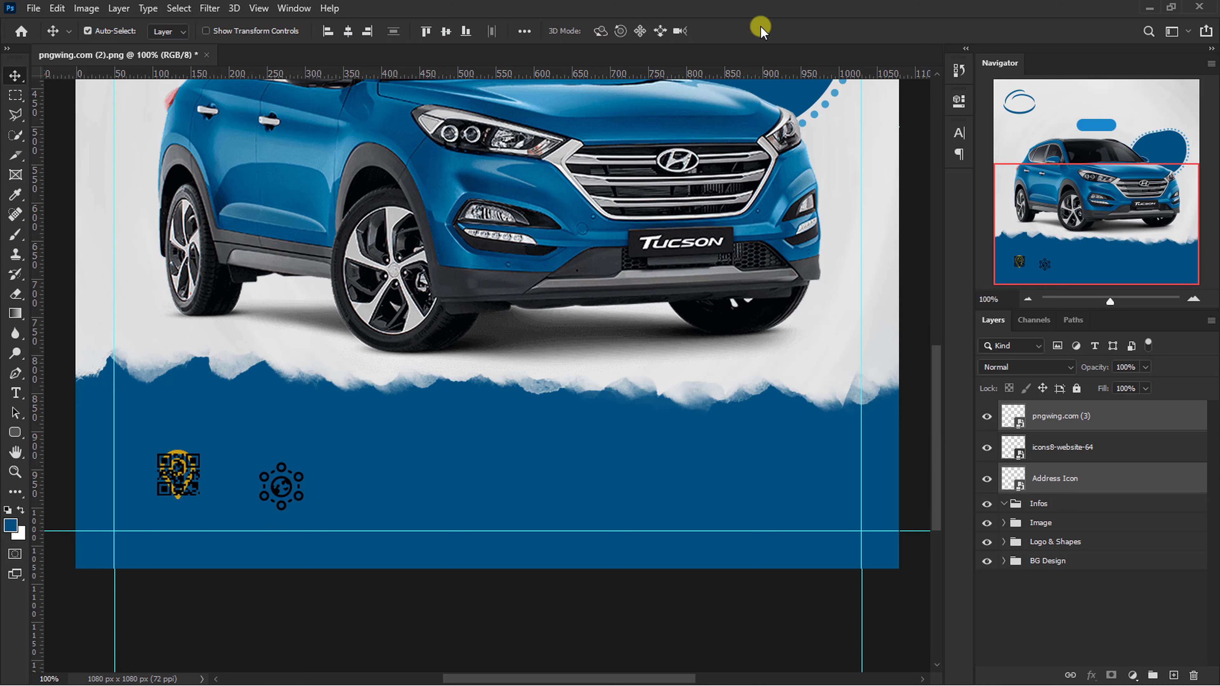
pyautogui.keyDown('ctrl'); pyautogui.click(1064, 453); pyautogui.keyUp('ctrl')
pyautogui.moveTo(1065, 474); pyautogui.dragTo(1061, 503)
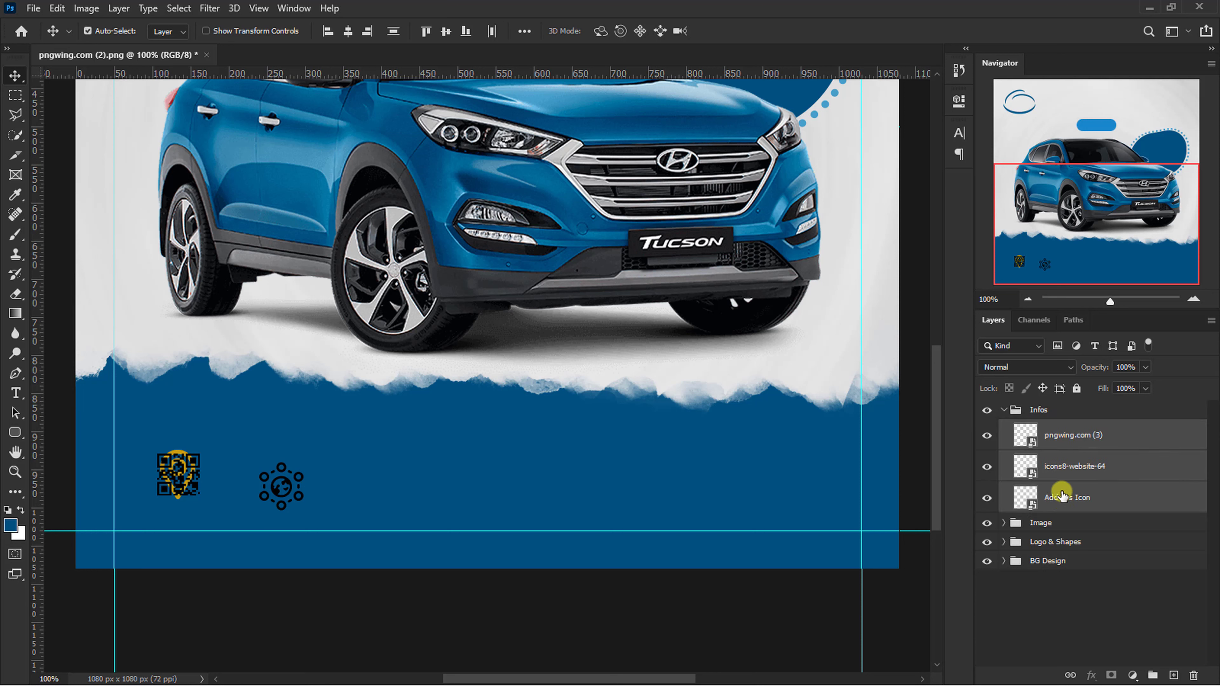
# Add a white (ffffff) Color Overlay effect to the Infos group
pyautogui.click(1004, 410)
pyautogui.click(1087, 675)
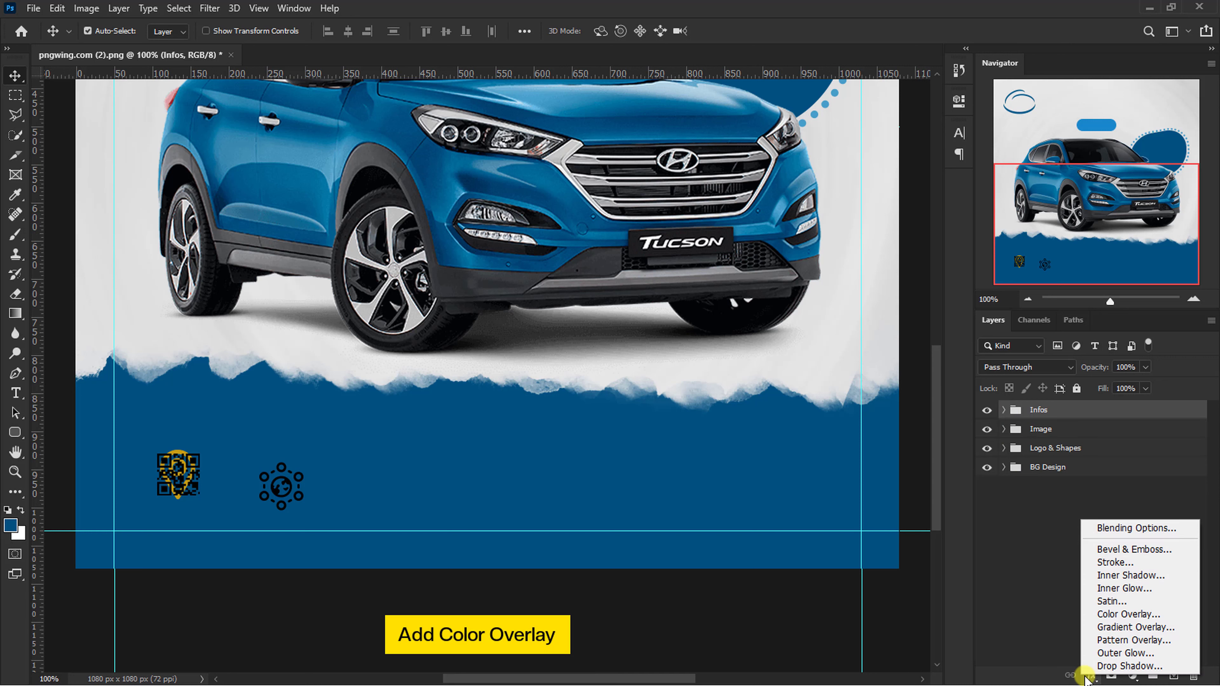
pyautogui.click(1096, 619)
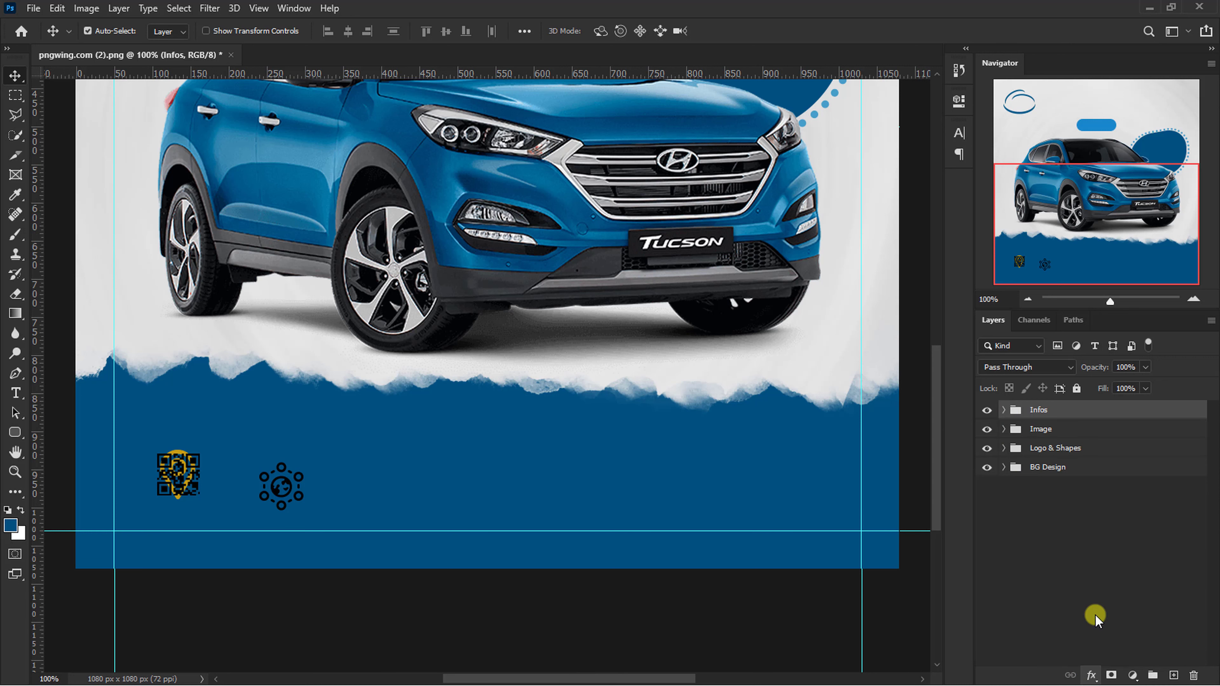
pyautogui.click(963, 128)
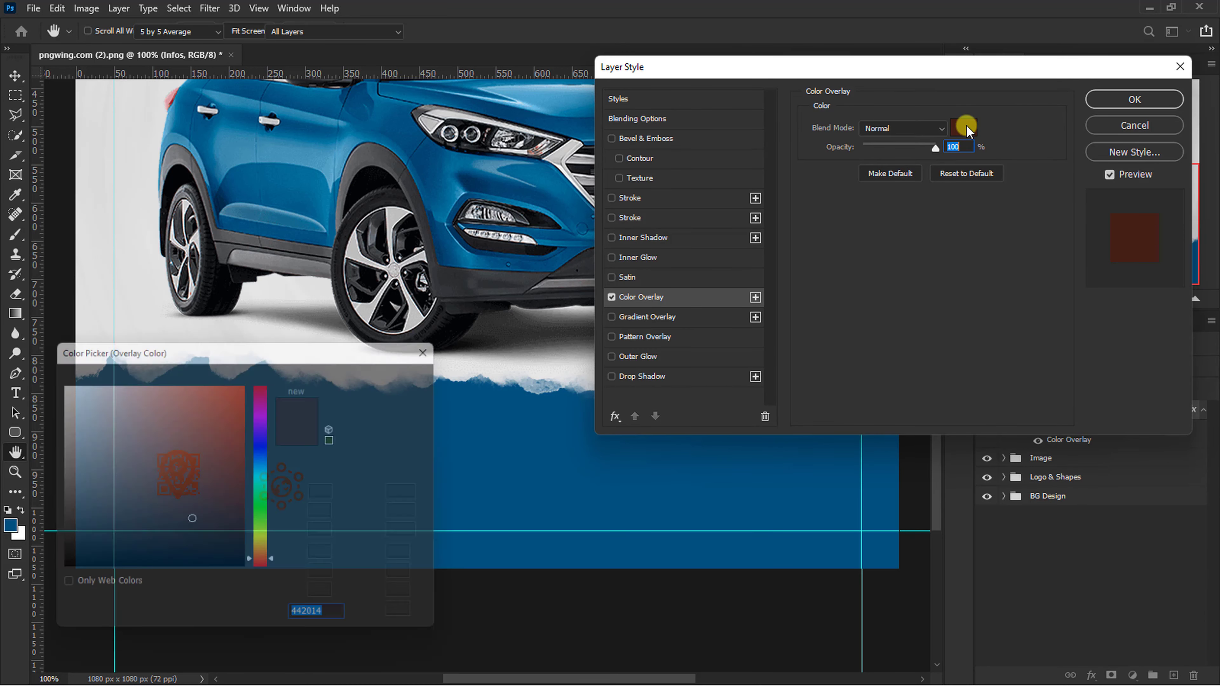
pyautogui.write('ffffff')
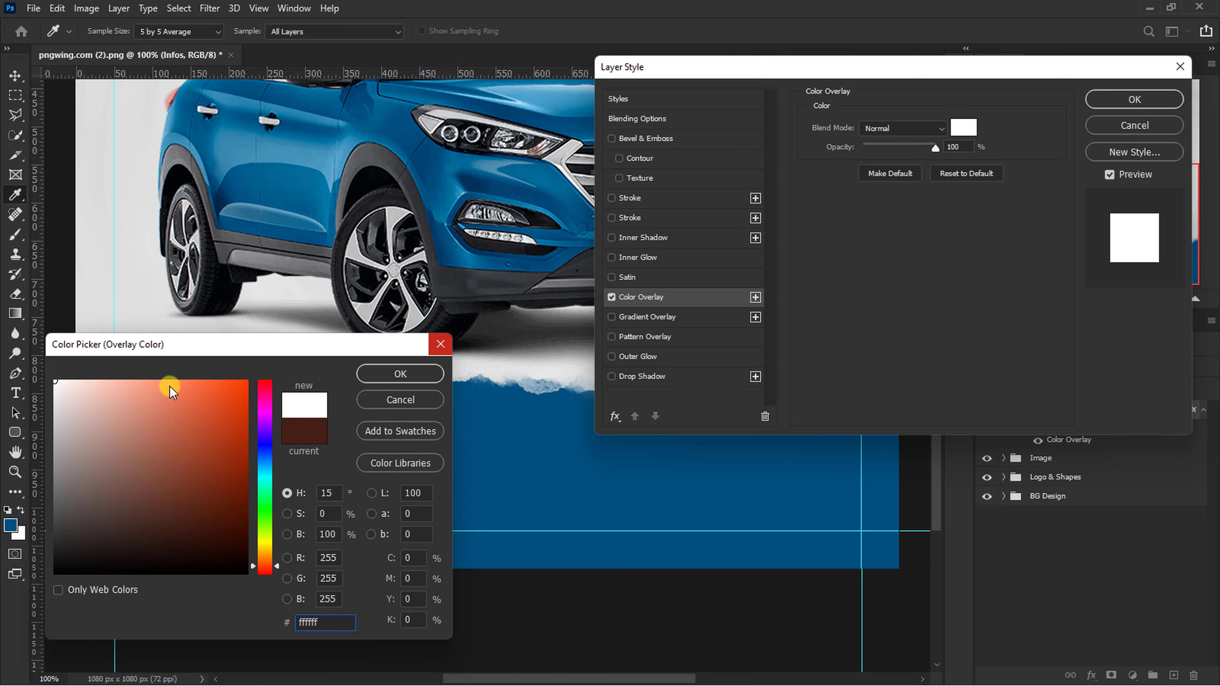
pyautogui.click(384, 373)
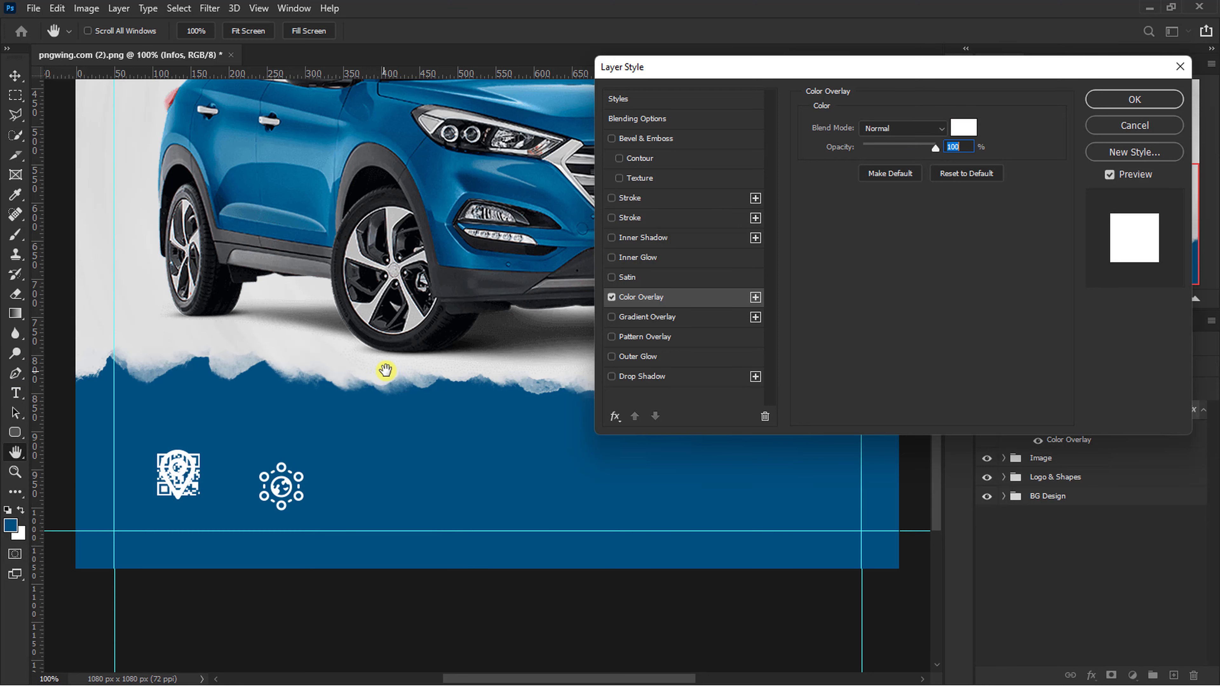
pyautogui.click(1105, 99)
# Raise the QR code above the icon row and reposition the address pin and website icons
pyautogui.click(177, 476)
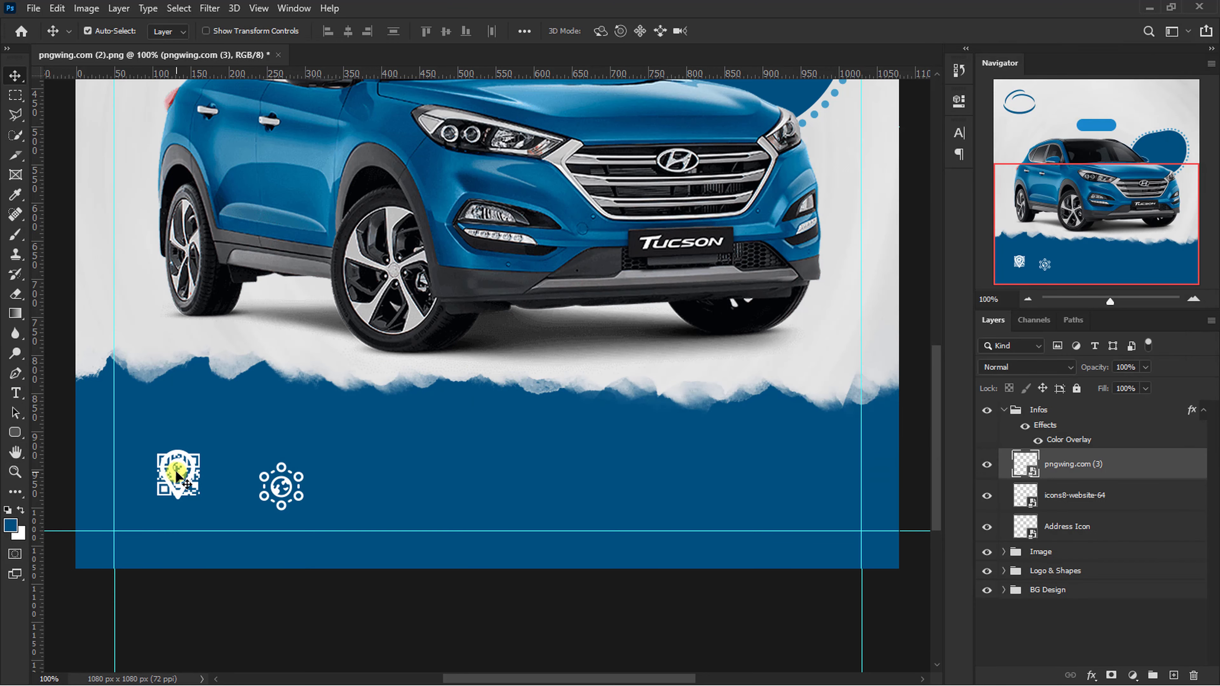
pyautogui.moveTo(176, 476); pyautogui.dragTo(261, 430)
pyautogui.moveTo(179, 476); pyautogui.dragTo(451, 503)
pyautogui.moveTo(285, 497); pyautogui.dragTo(139, 516)
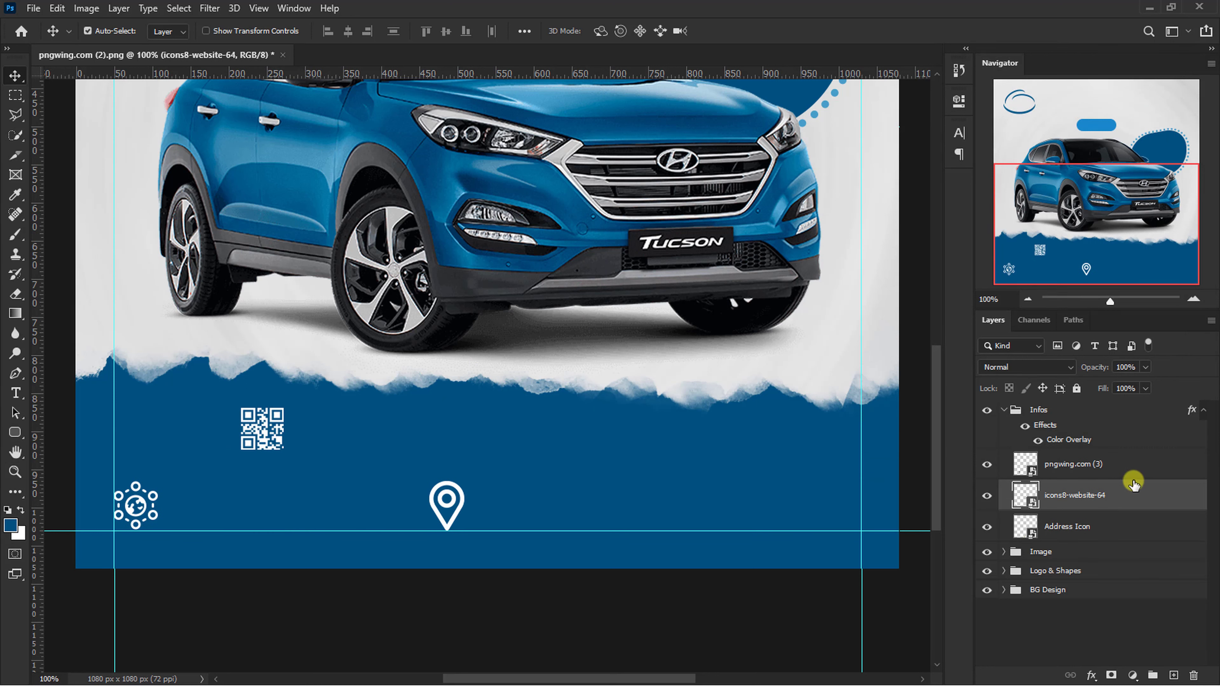
# Scale the website and address icons down and spread them along the bottom guide
pyautogui.keyDown('shift'); pyautogui.click(1124, 527); pyautogui.keyUp('shift')
pyautogui.hotkey('ctrl', 't')
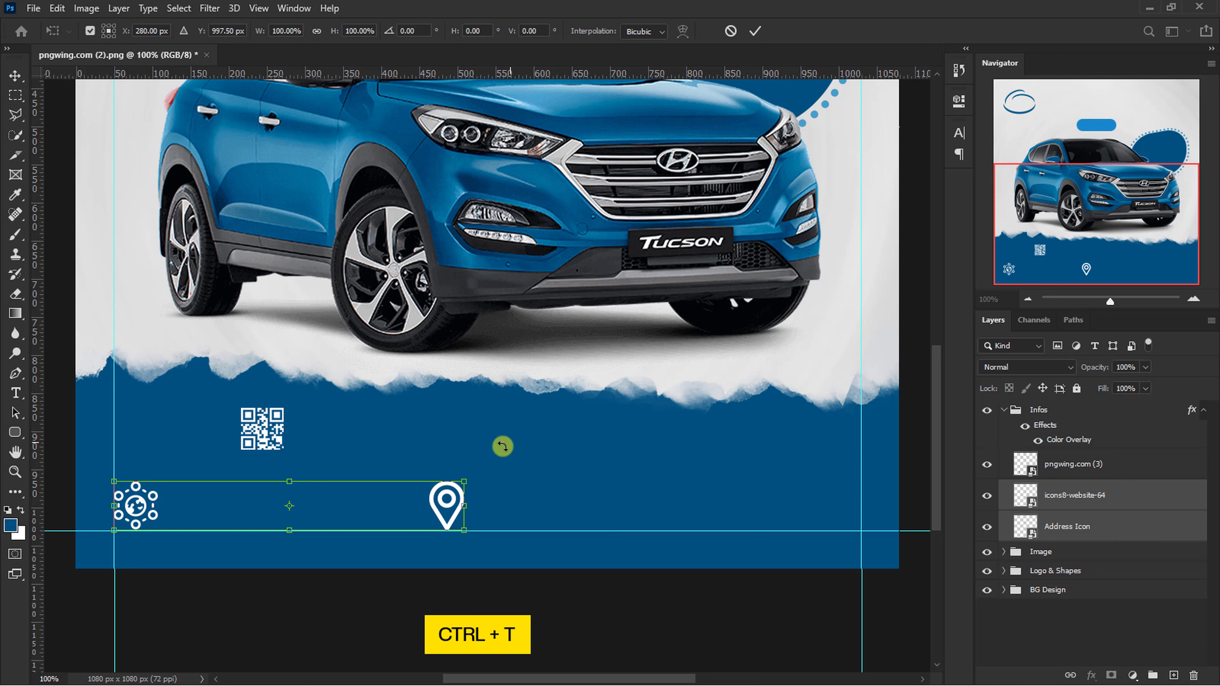
pyautogui.moveTo(461, 480); pyautogui.dragTo(435, 509)
pyautogui.press('Return')
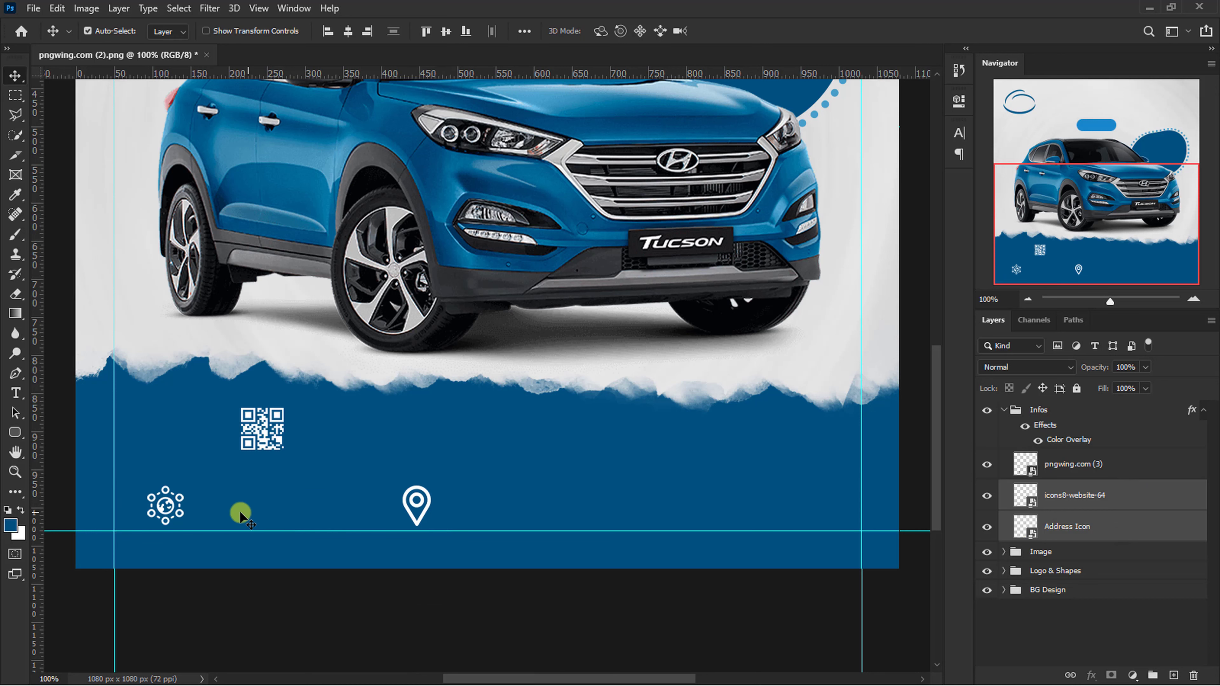
pyautogui.moveTo(162, 509); pyautogui.dragTo(130, 513)
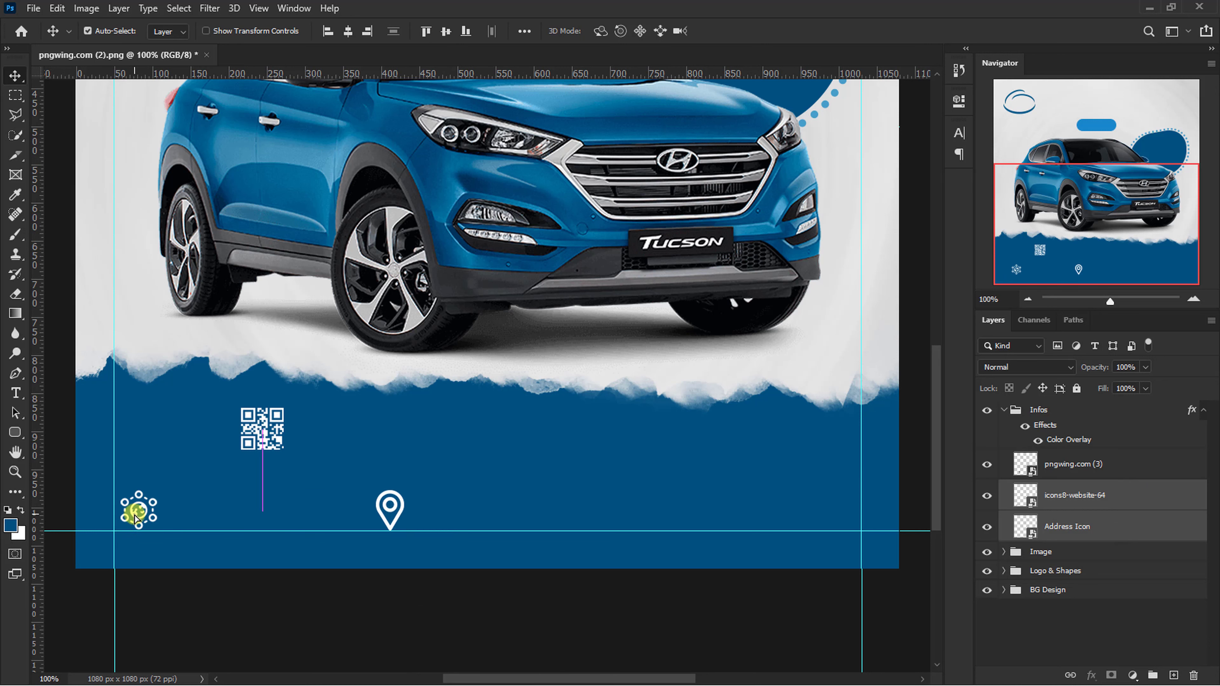
pyautogui.moveTo(395, 499); pyautogui.dragTo(499, 498)
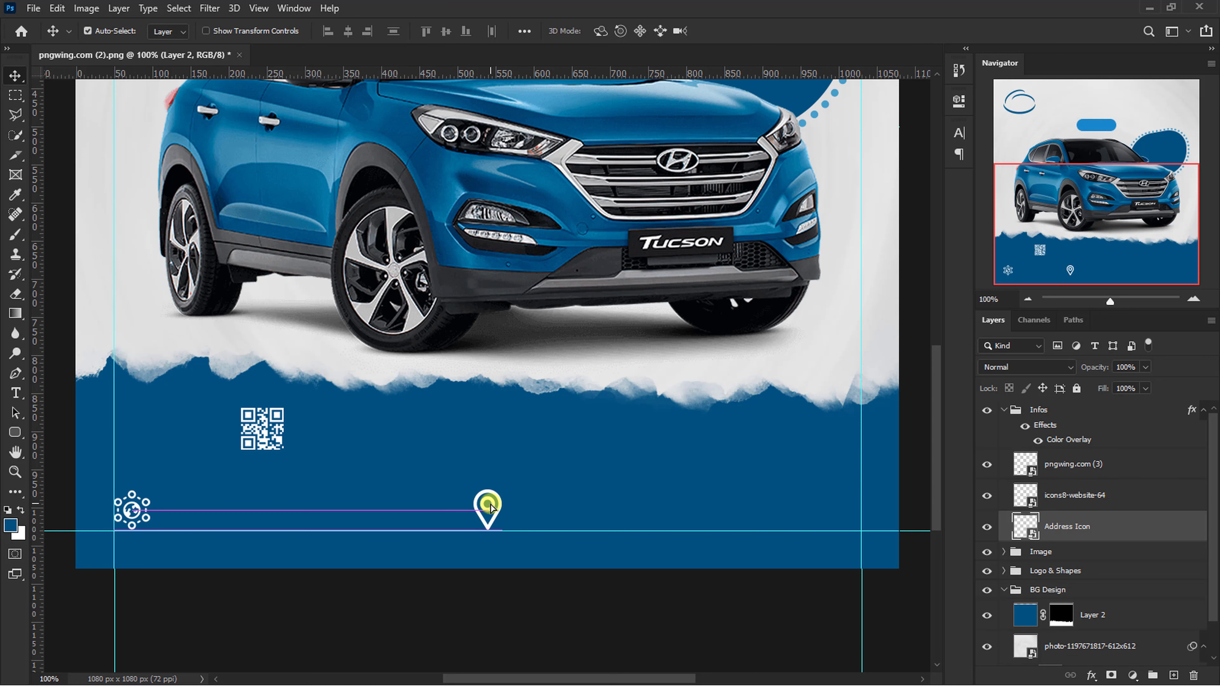
# Draw a World Wide Web 1 custom globe shape and line it up with the pin in the footer row
pyautogui.click(13, 432)
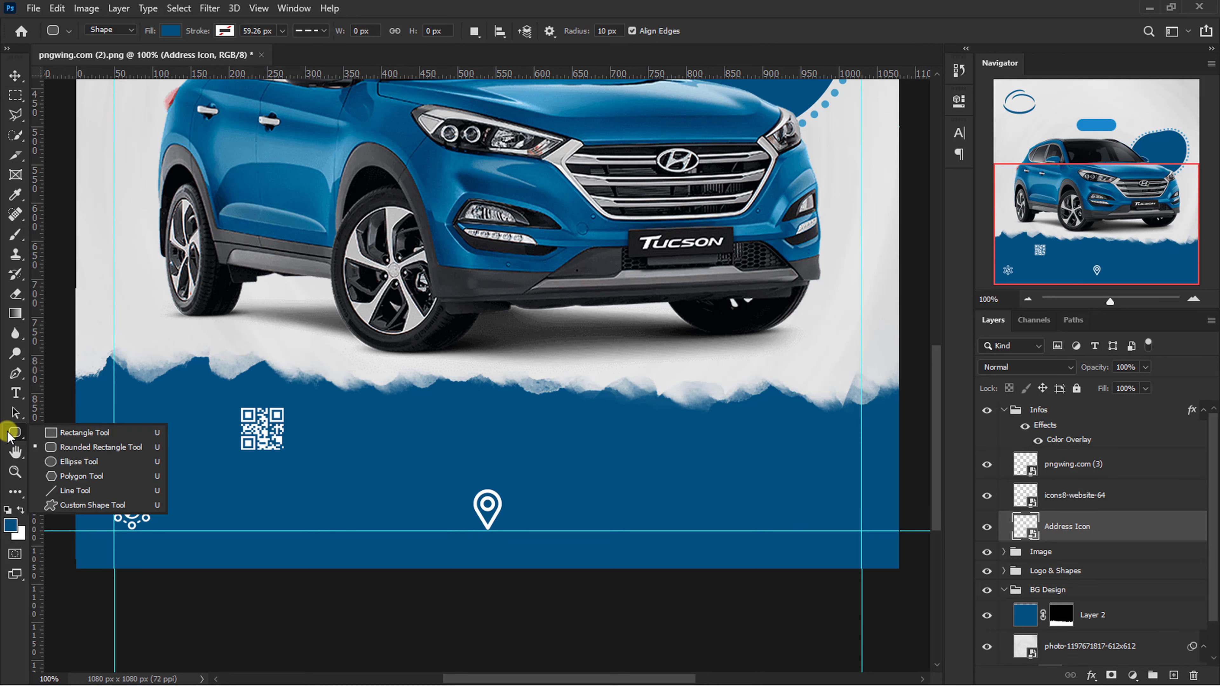
pyautogui.click(90, 504)
pyautogui.click(618, 31)
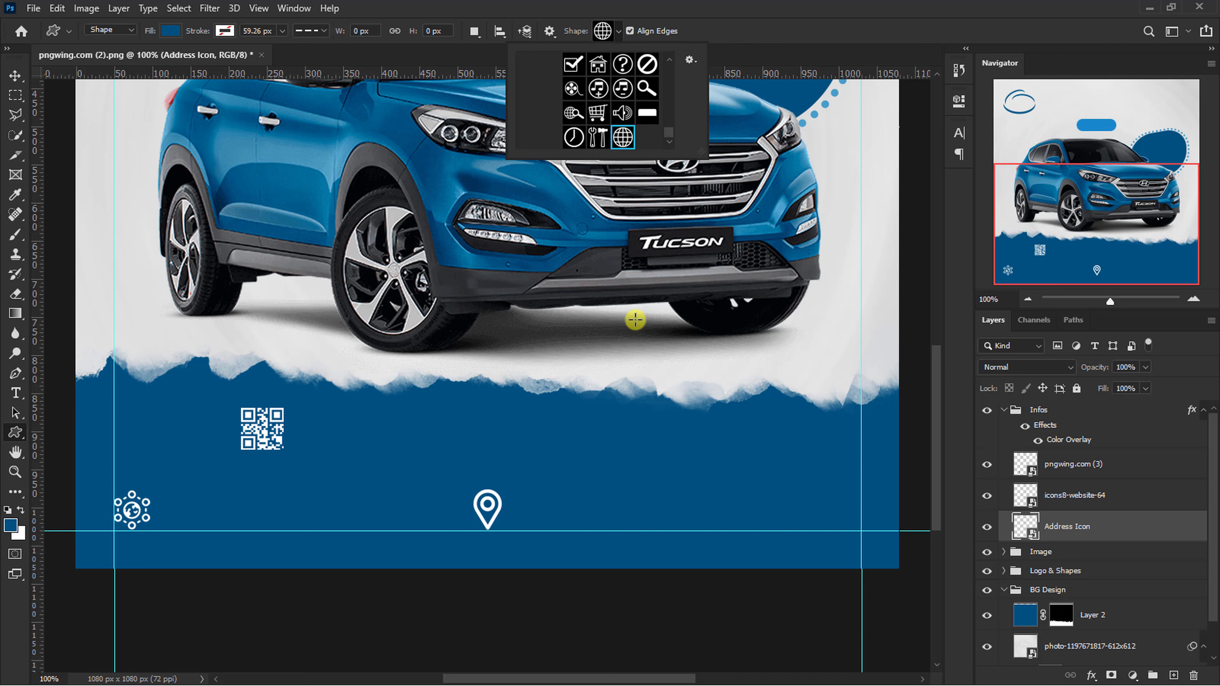
pyautogui.click(657, 485)
pyautogui.moveTo(662, 487); pyautogui.dragTo(640, 516)
pyautogui.press('v')
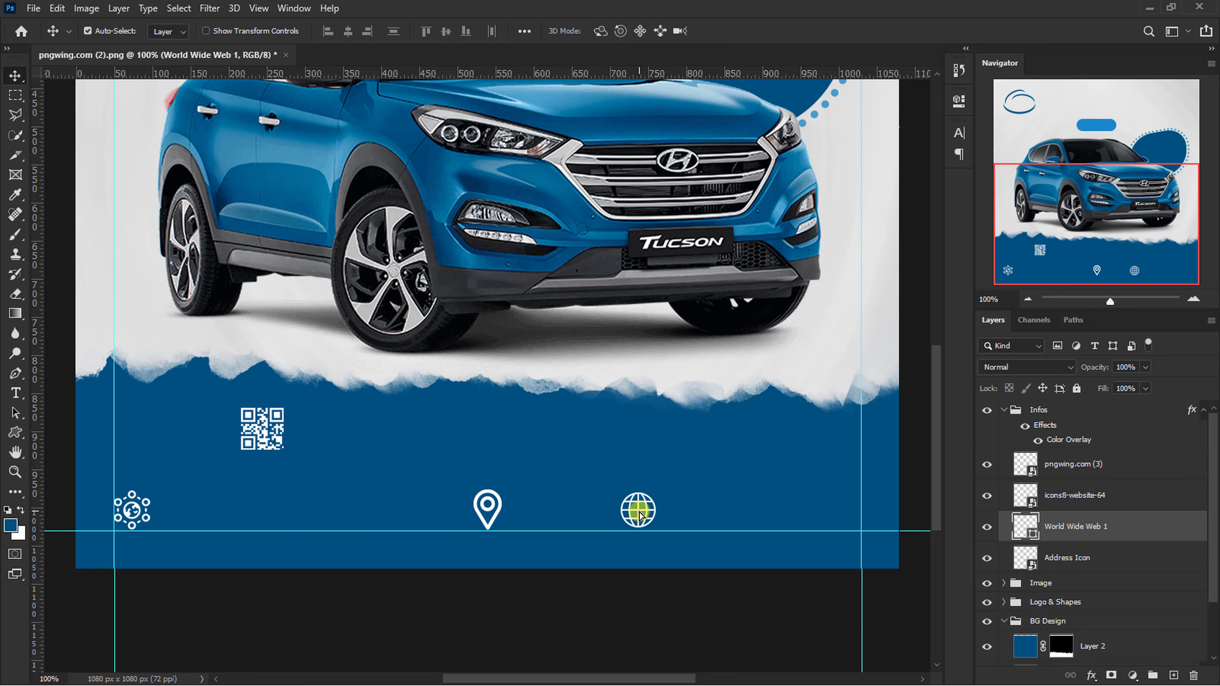
pyautogui.moveTo(498, 519); pyautogui.dragTo(432, 520)
pyautogui.moveTo(647, 520); pyautogui.dragTo(682, 518)
# Collapse Infos and create a new layer group named Text
pyautogui.hotkey('ctrl', '-')
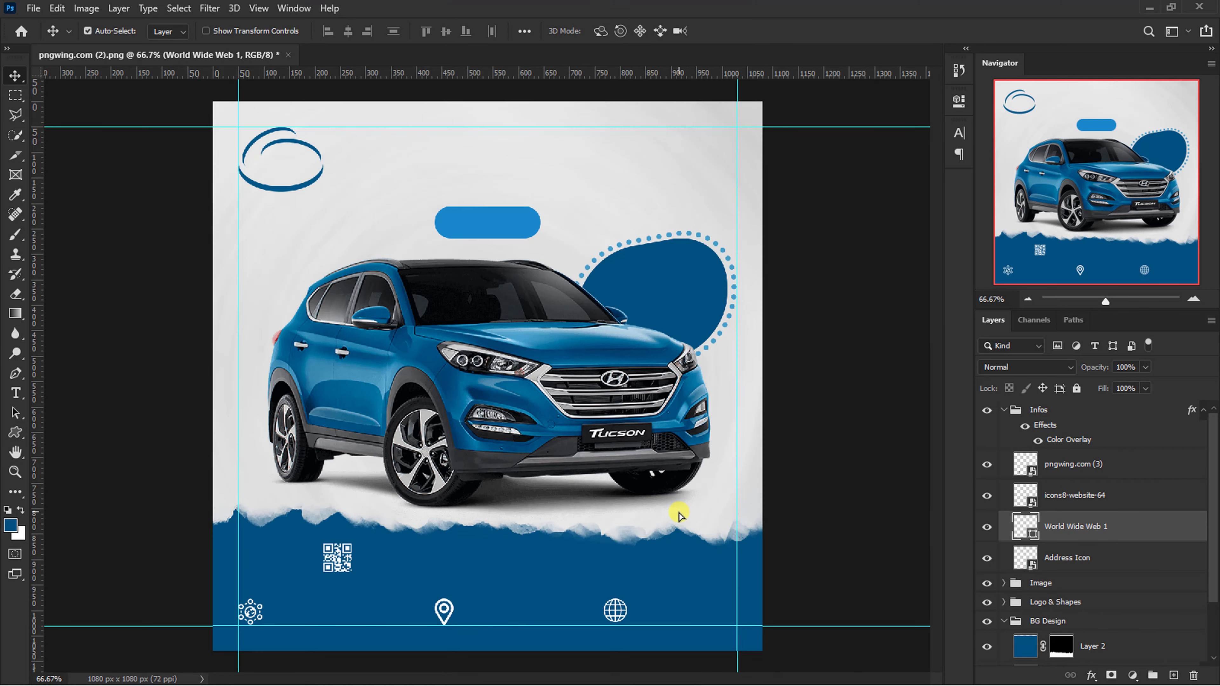
pyautogui.hotkey('ctrl', '-')
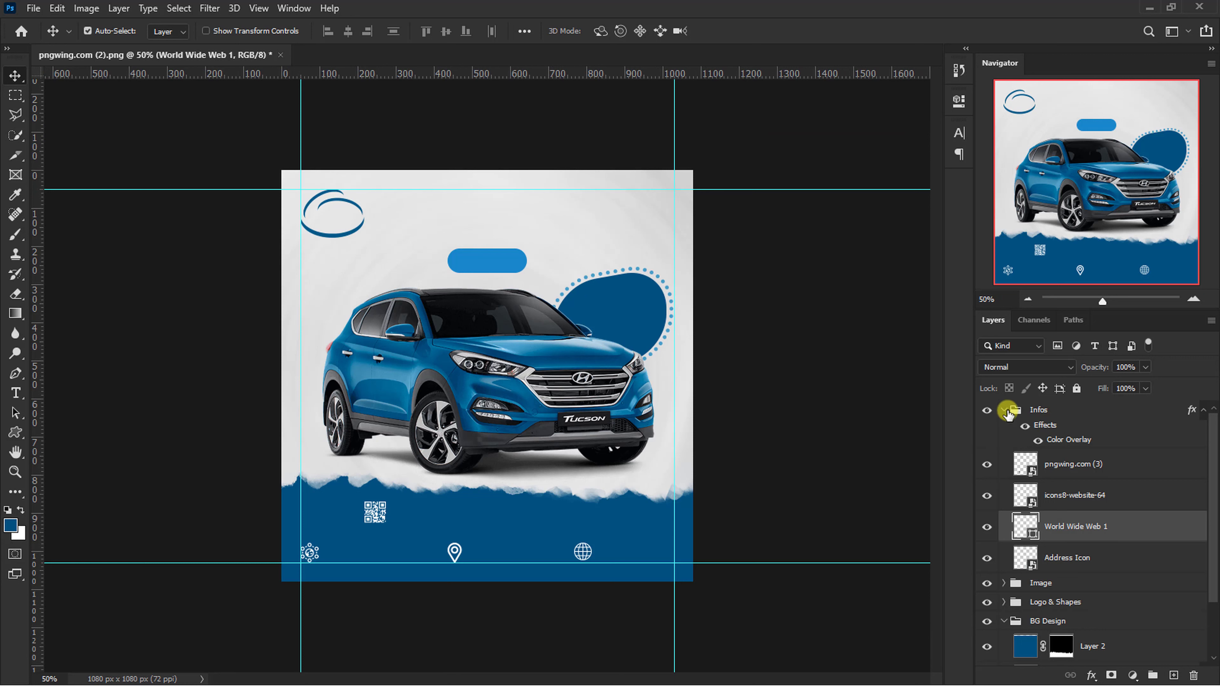
pyautogui.click(1004, 411)
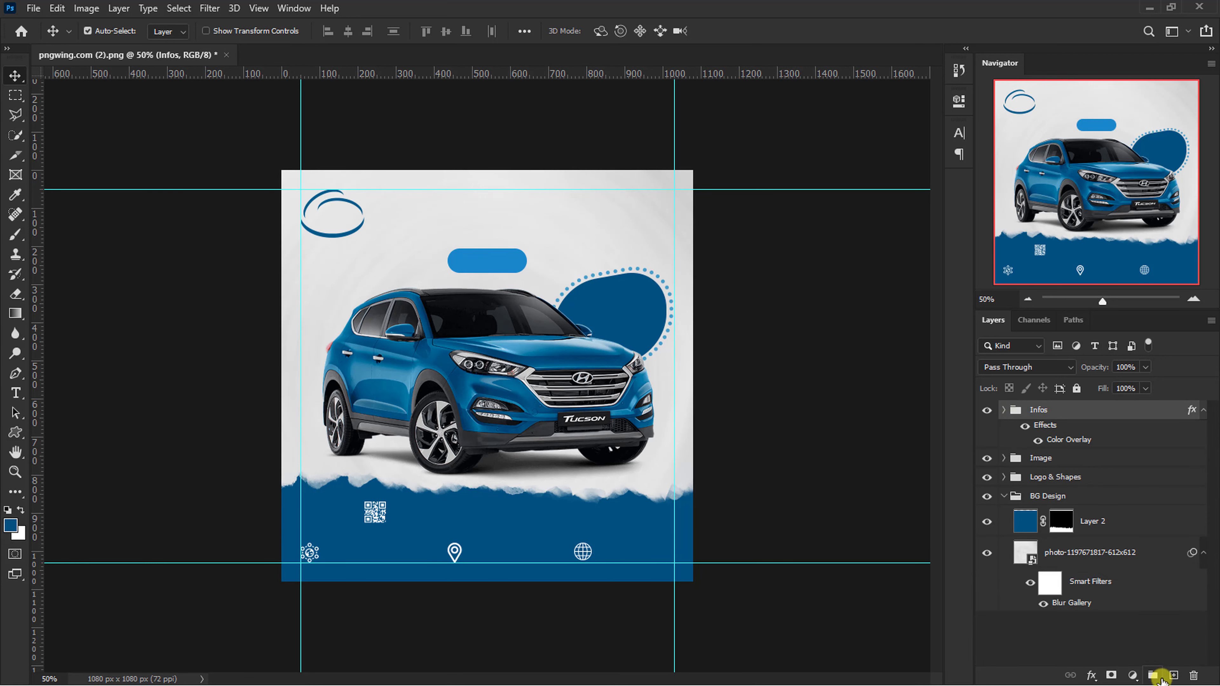
pyautogui.click(1156, 675)
pyautogui.write('Te')
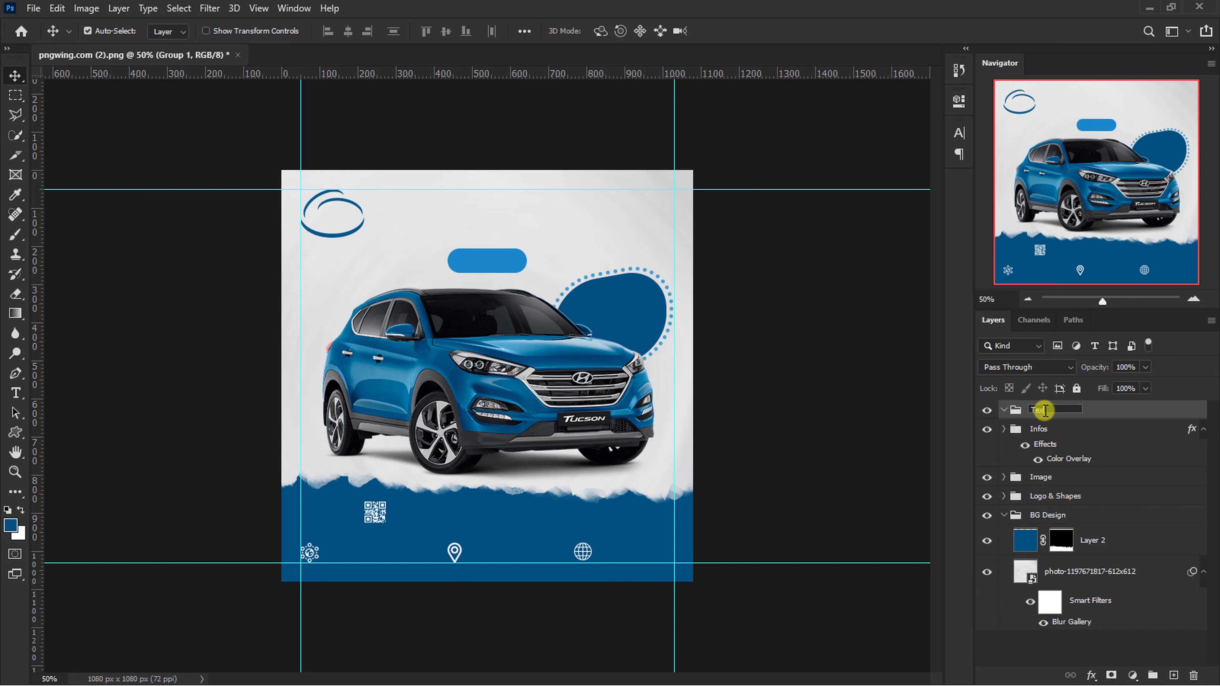
pyautogui.press('Return')
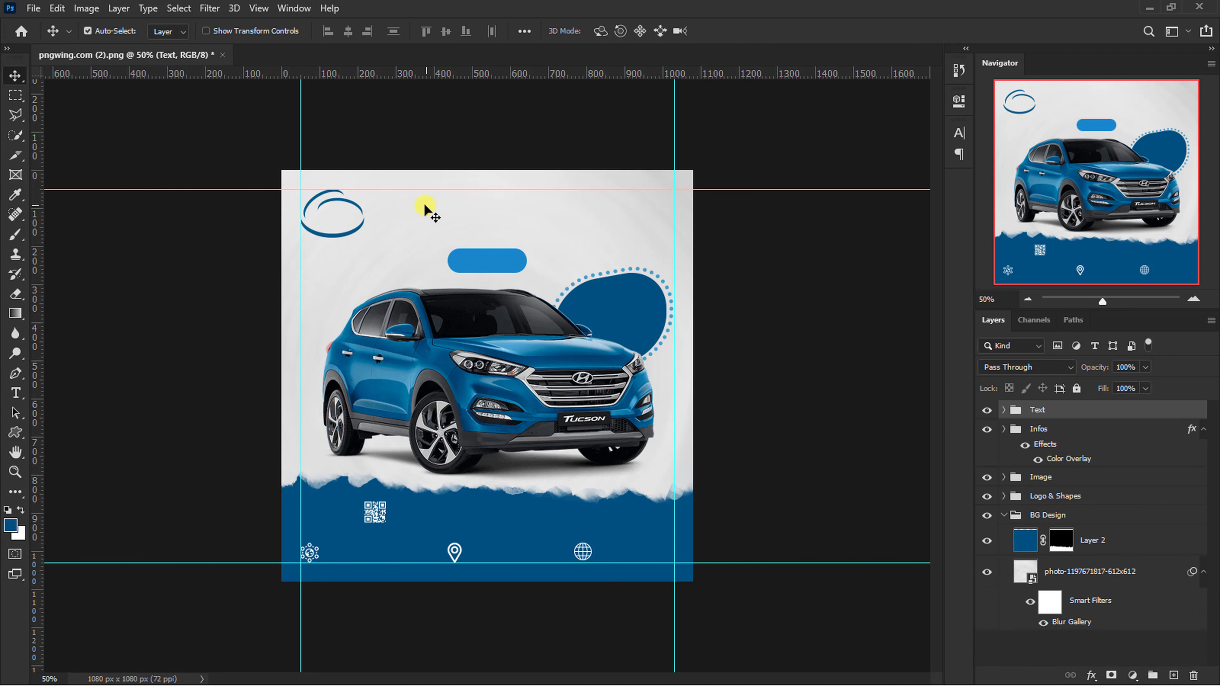
# Add the text 'Buy your' near the top of the ad
pyautogui.press('t')
pyautogui.click(424, 207)
pyautogui.write('Buy your')
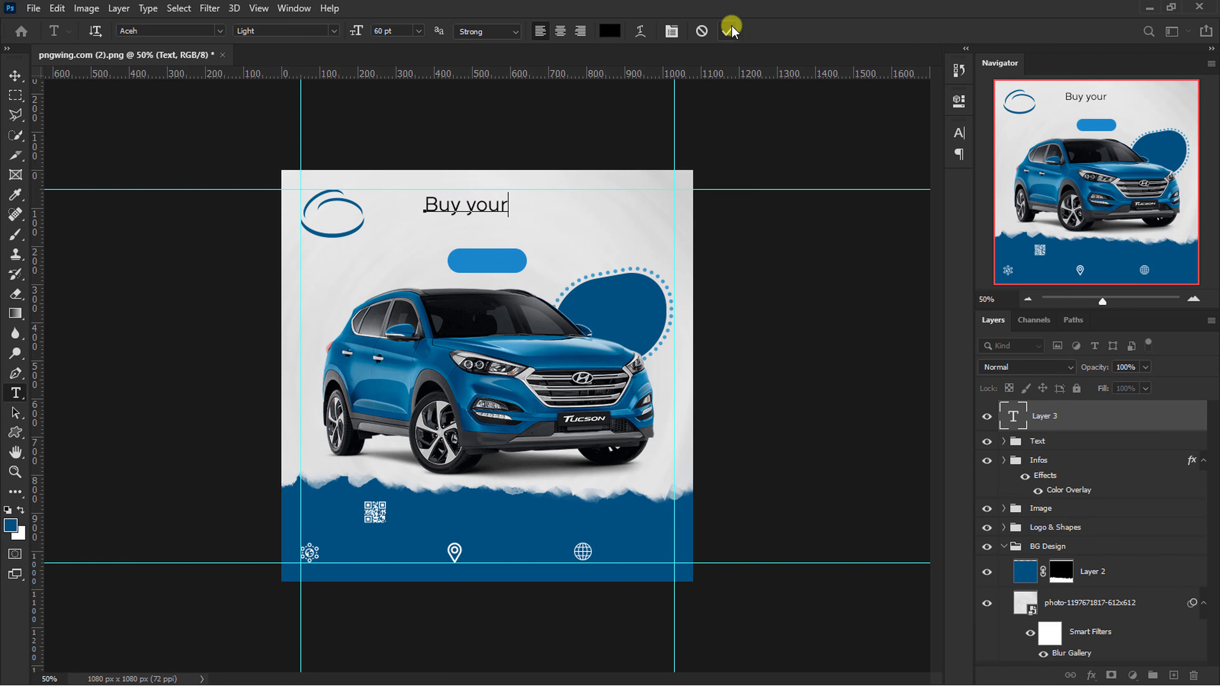
pyautogui.click(729, 30)
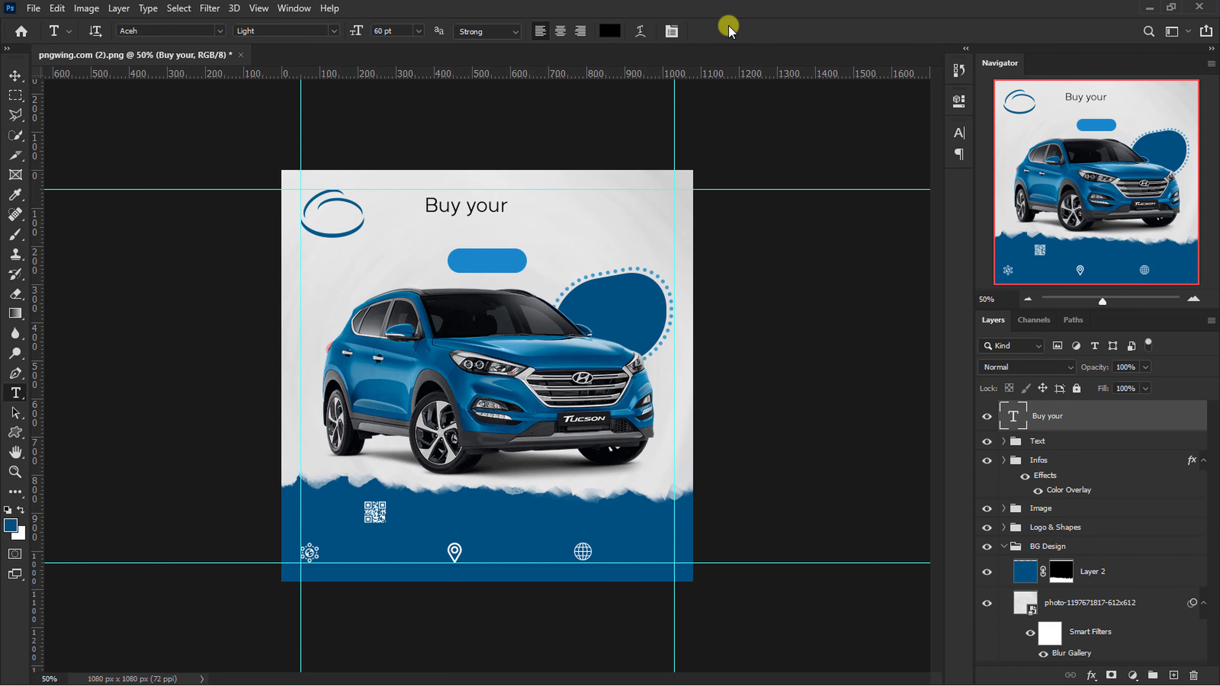
# Style the headline in Amerika Sans, tracking 50, blue 015080 sampled from the blob
pyautogui.click(959, 137)
pyautogui.click(868, 155)
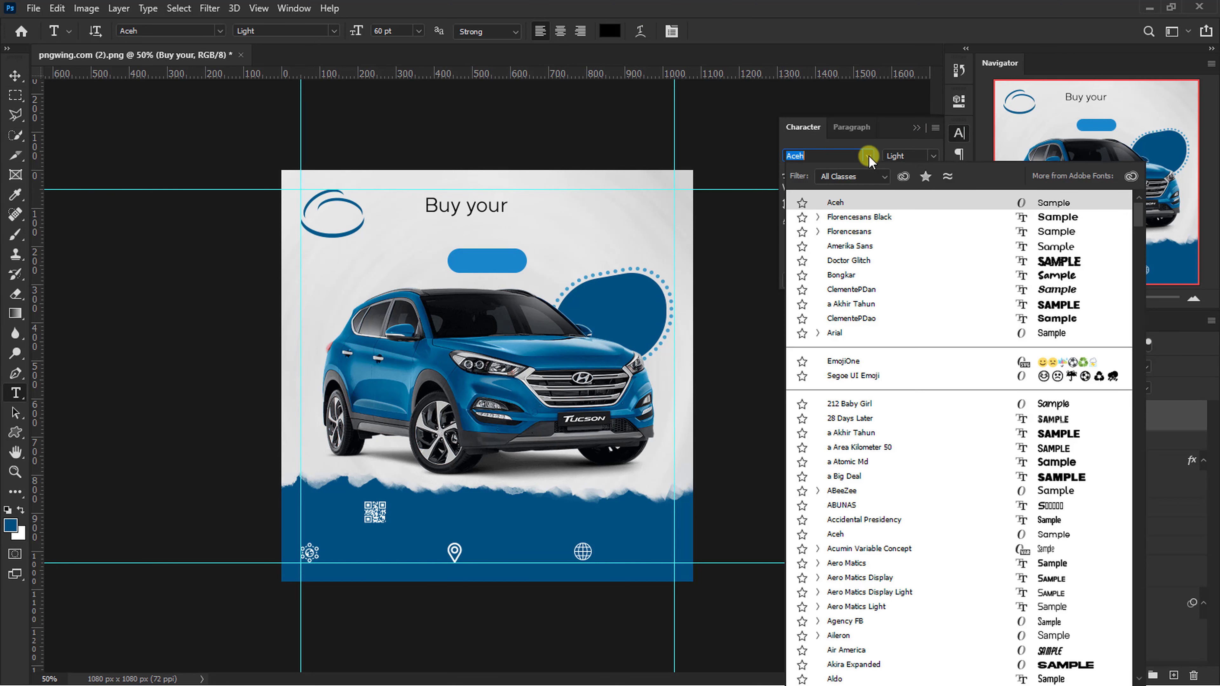
pyautogui.click(863, 246)
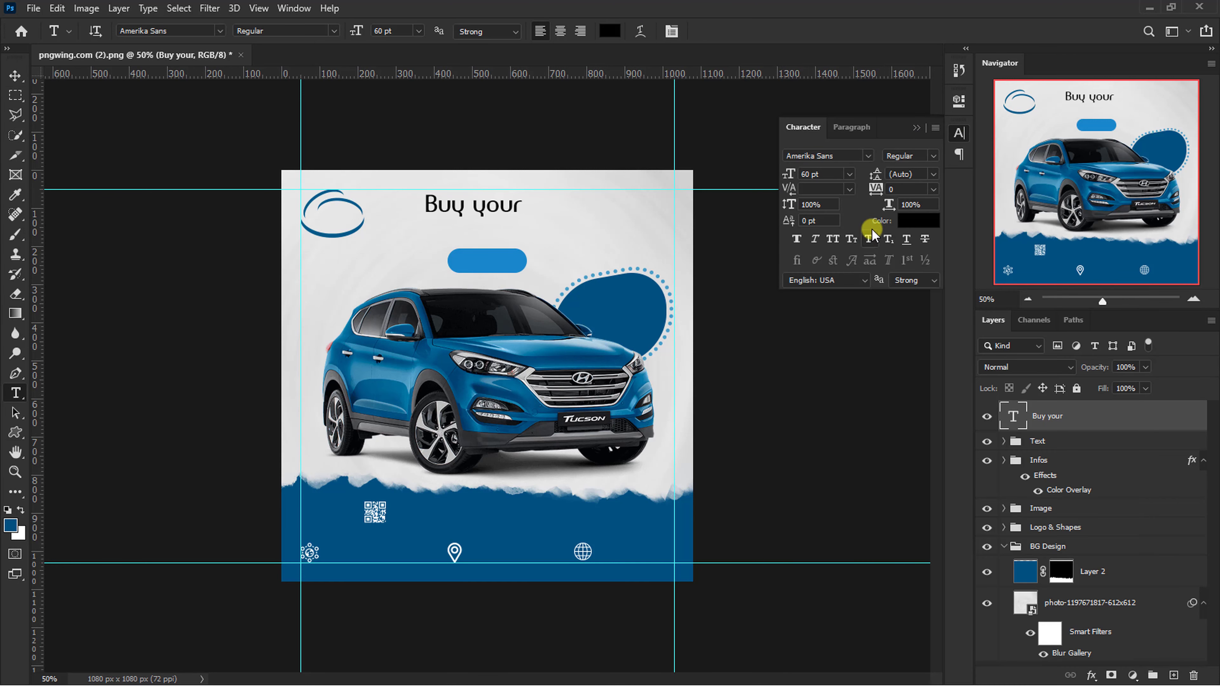
pyautogui.click(931, 189)
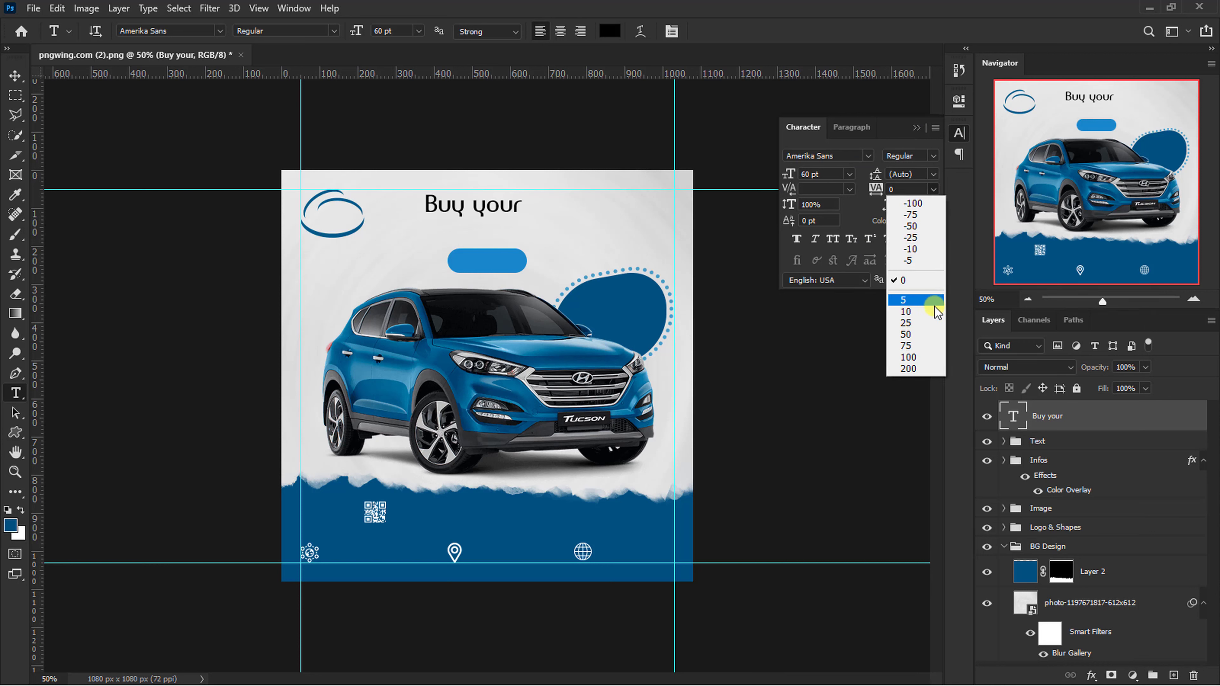
pyautogui.click(933, 334)
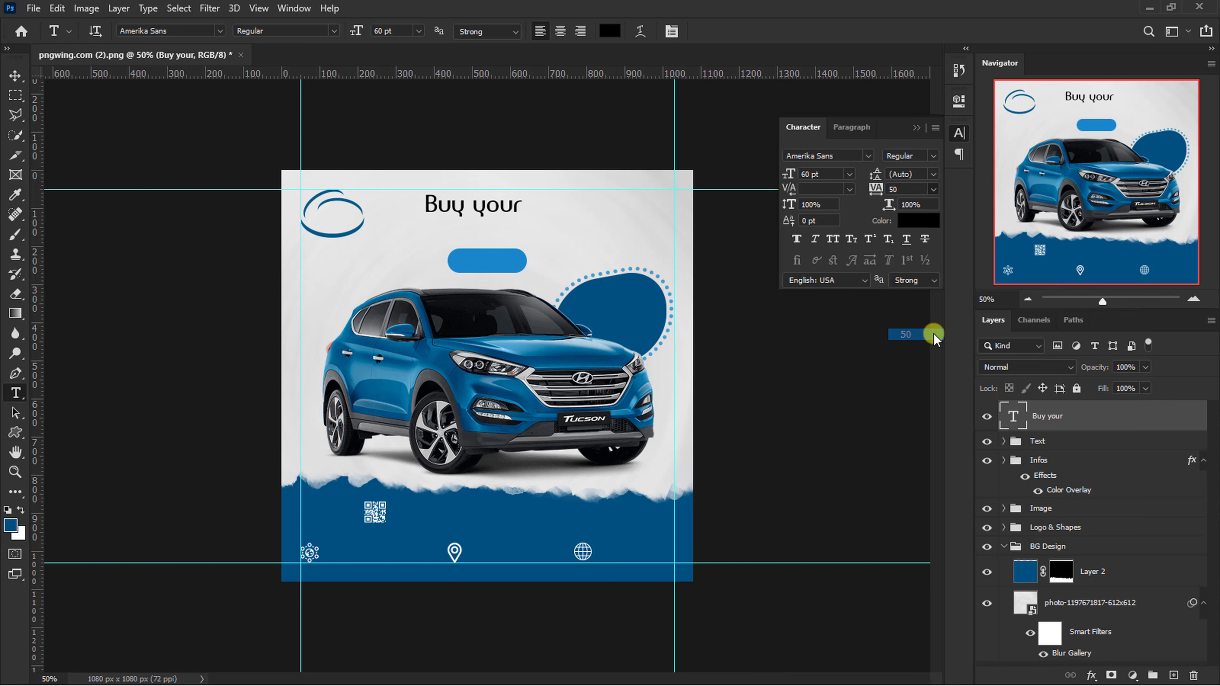
pyautogui.click(917, 221)
pyautogui.click(630, 303)
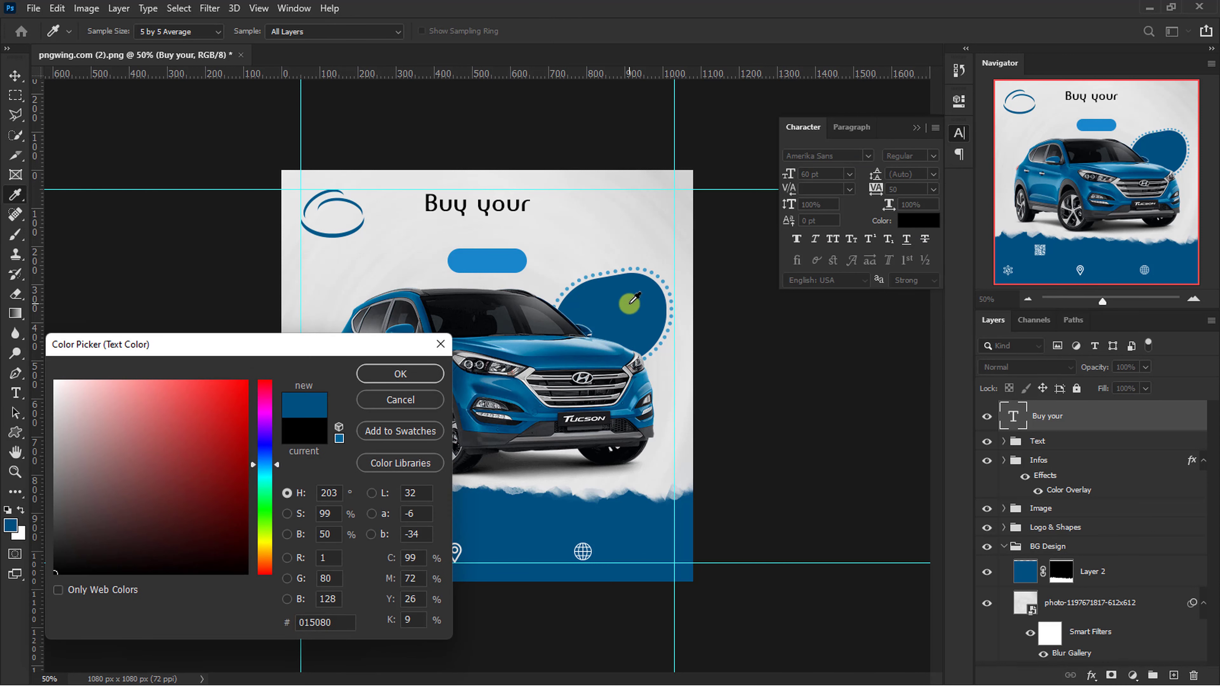
pyautogui.click(401, 375)
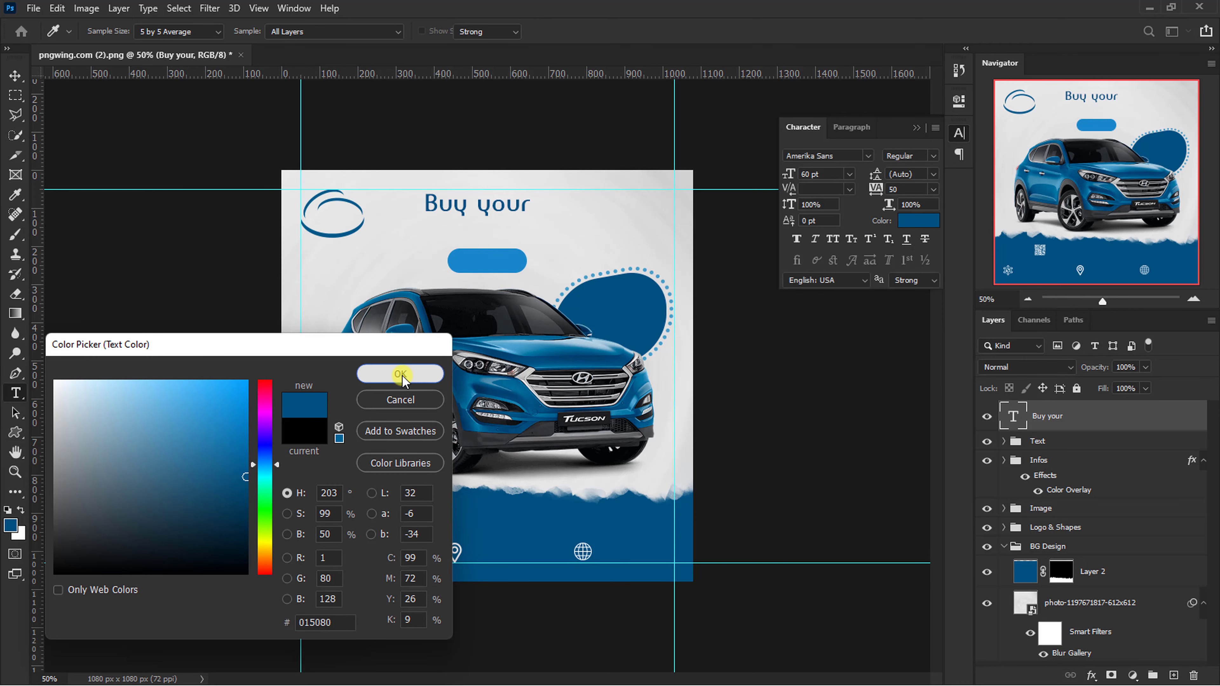
pyautogui.hotkey('ctrl', 't')
# Set 'Buy your' to 45.81 pt Amerika Sans and reset its letter spacing to 0
pyautogui.hotkey('ctrl', '+')
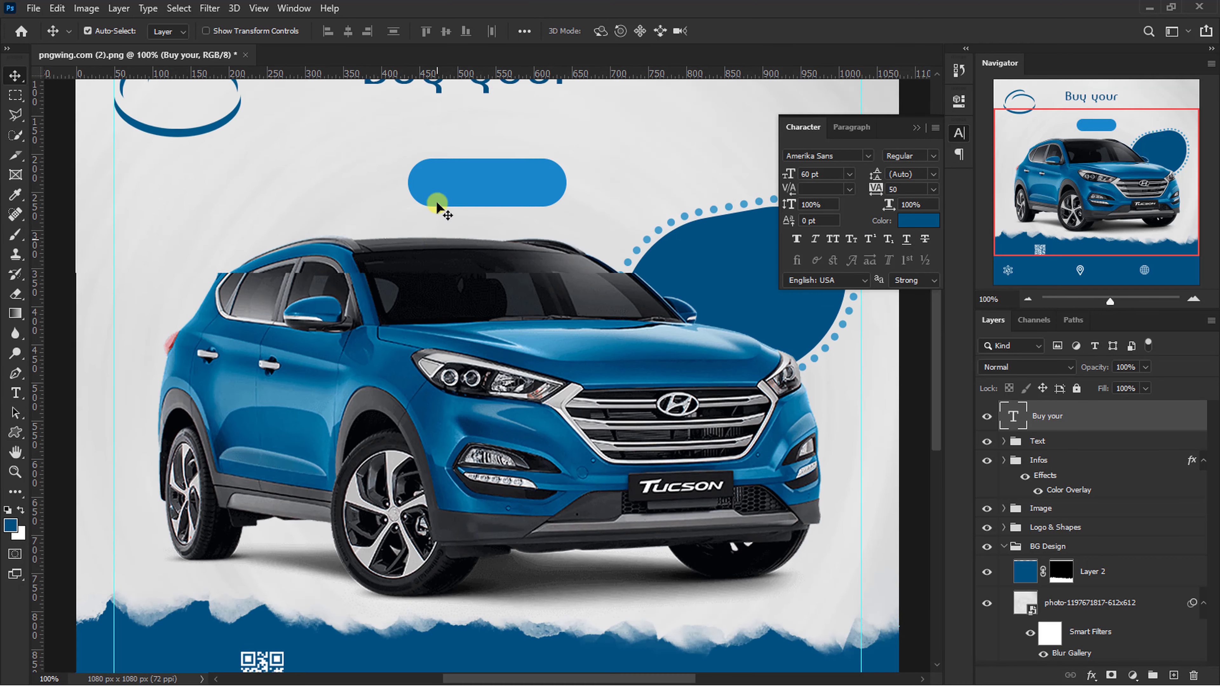
pyautogui.scroll(3, 432, 226)
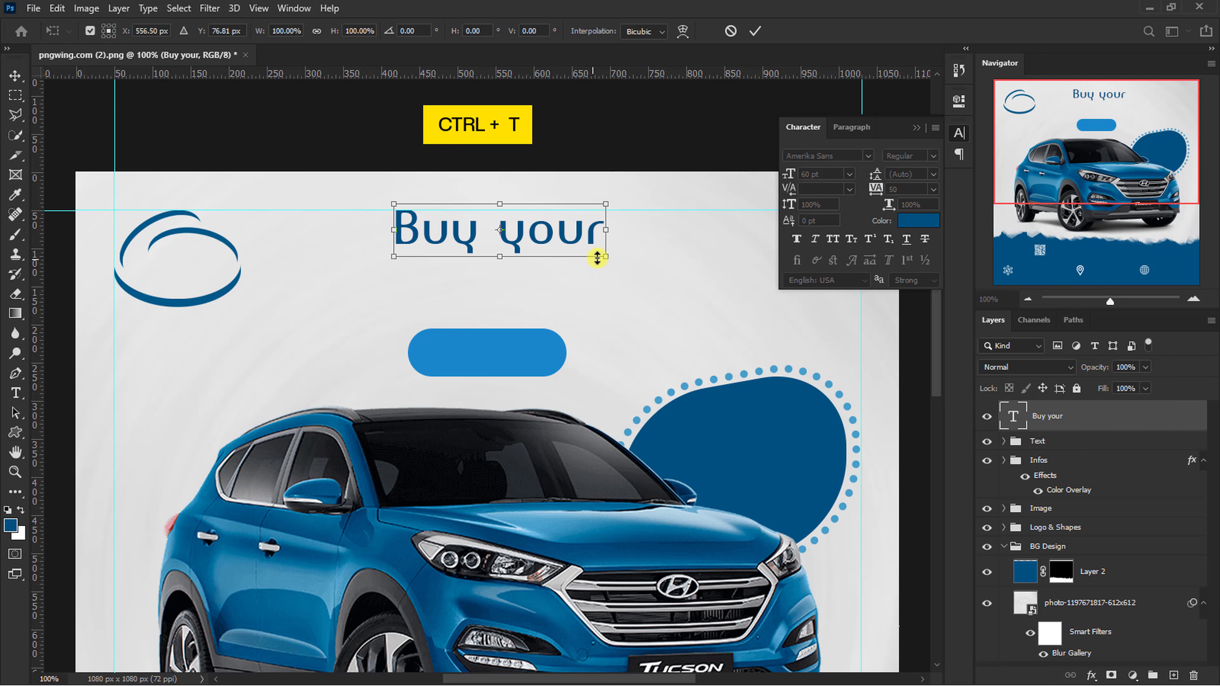
pyautogui.moveTo(604, 255); pyautogui.dragTo(581, 240)
pyautogui.press('Return')
pyautogui.scroll(-2, 773, 192)
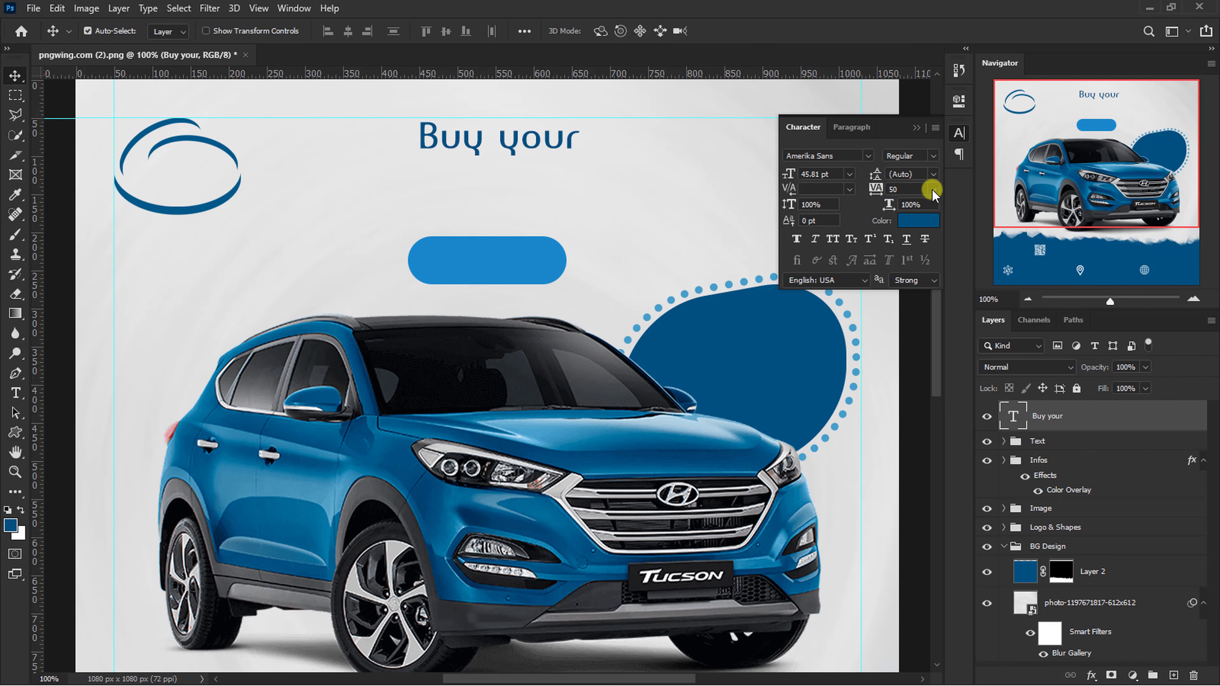
pyautogui.click(933, 190)
pyautogui.click(917, 282)
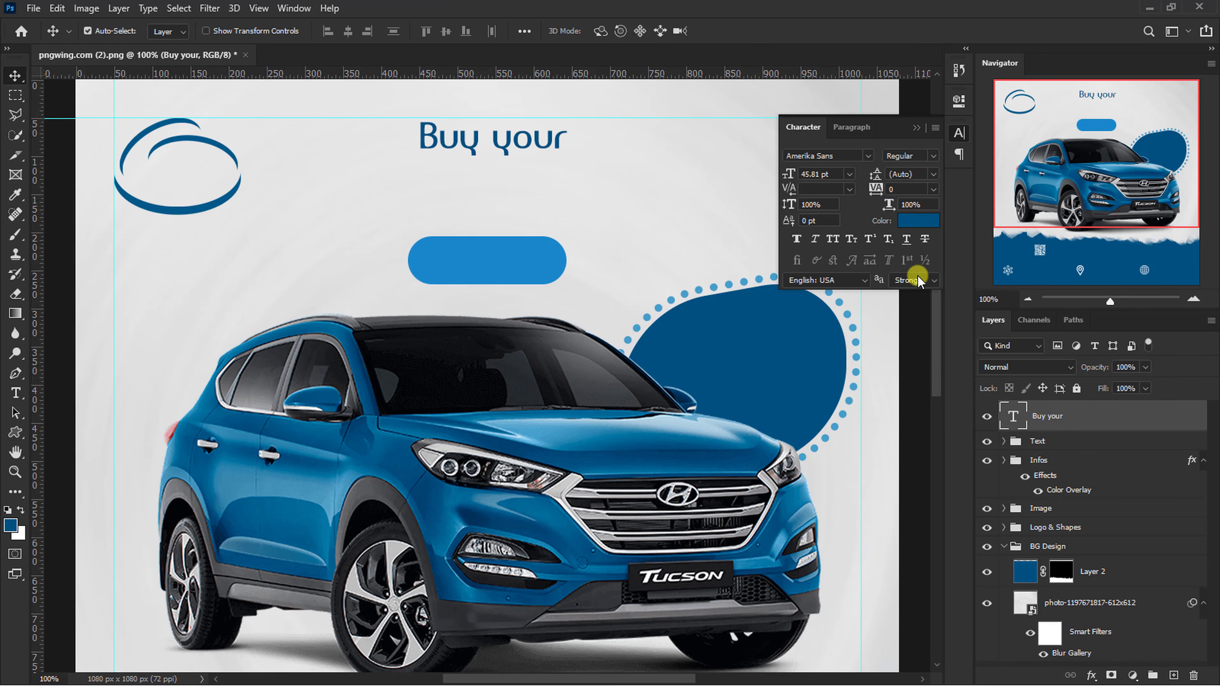
# Duplicate 'Buy your' below itself and retype the copy as 'CAR ONLINE'
pyautogui.hotkey('ctrl', 'j')
pyautogui.moveTo(564, 144); pyautogui.dragTo(558, 191)
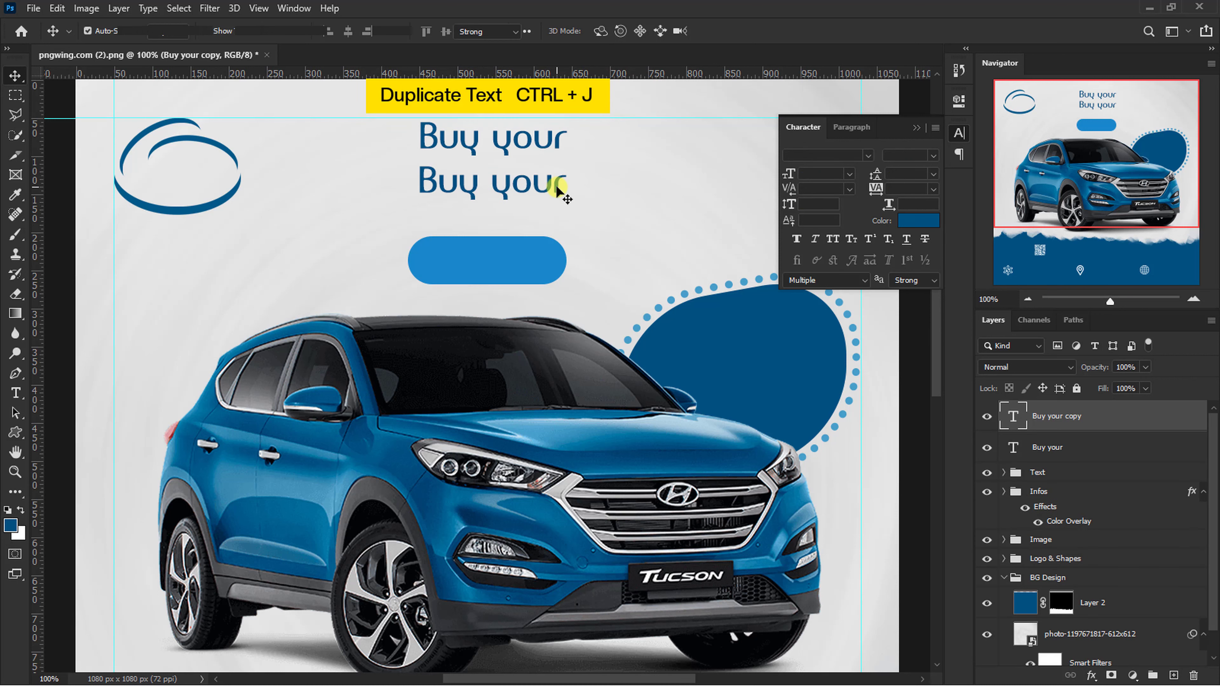
pyautogui.write('CAR ONLINE')
pyautogui.click(731, 35)
pyautogui.press('v')
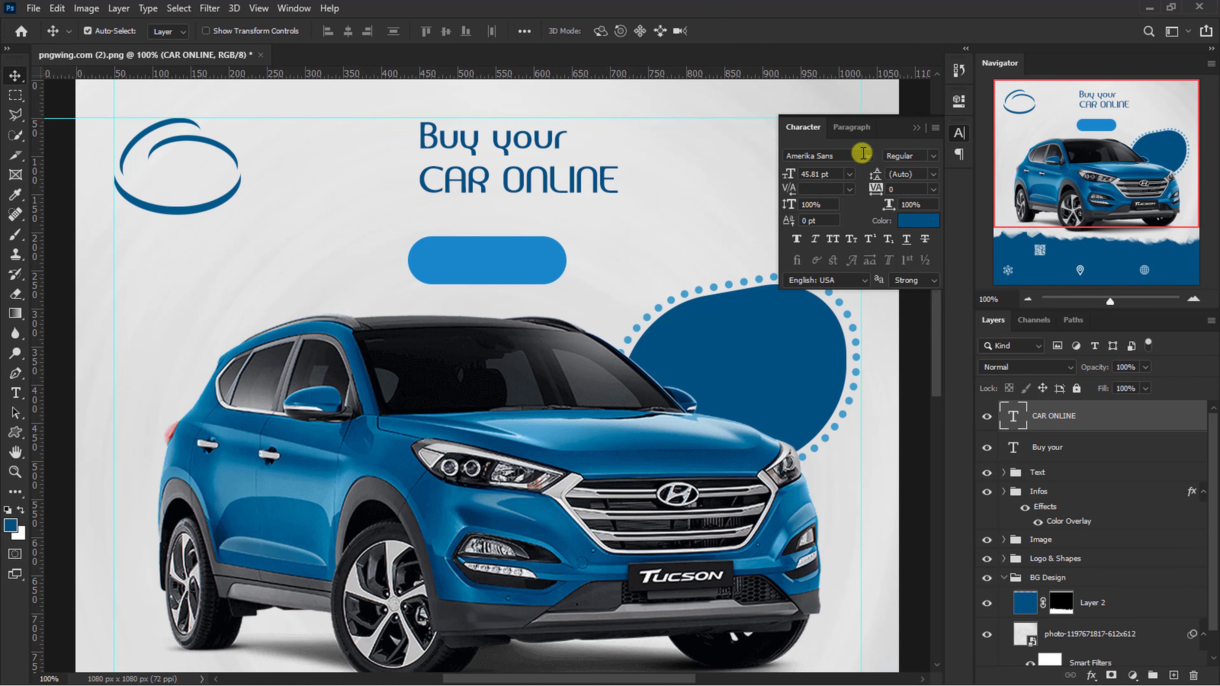
# Set CAR ONLINE to 59 pt Doctor Glitch, tracking 50, aligned under a slightly raised 'Buy your'
pyautogui.click(867, 155)
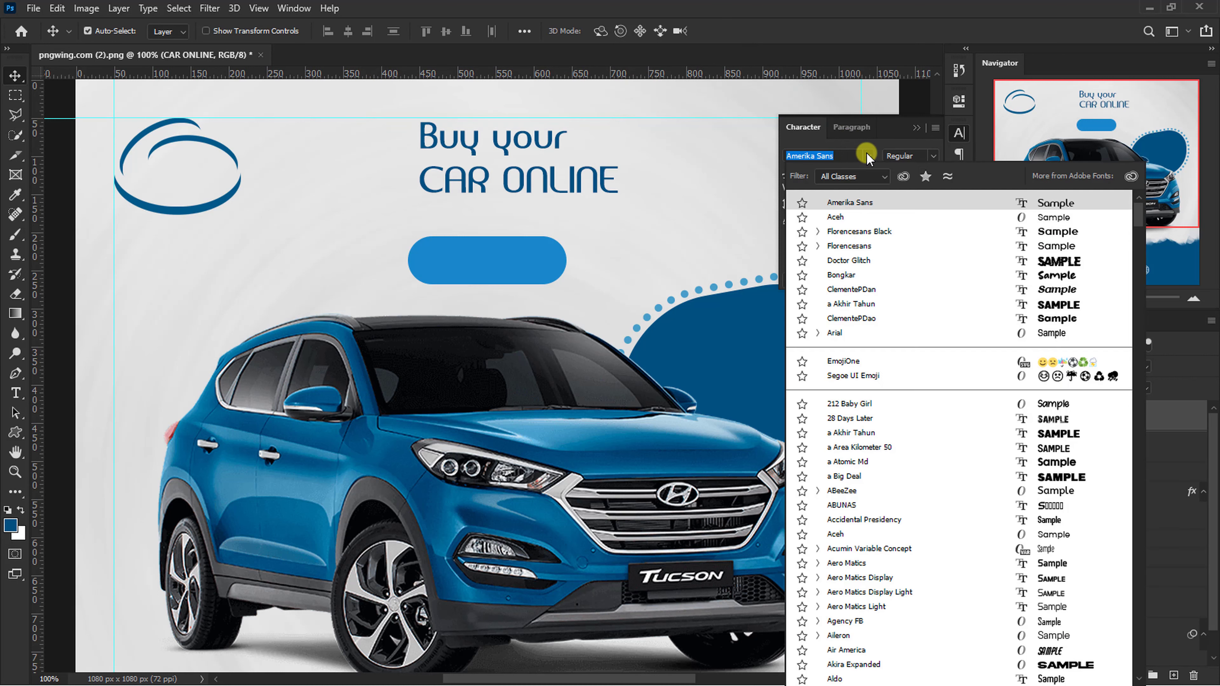
pyautogui.click(869, 261)
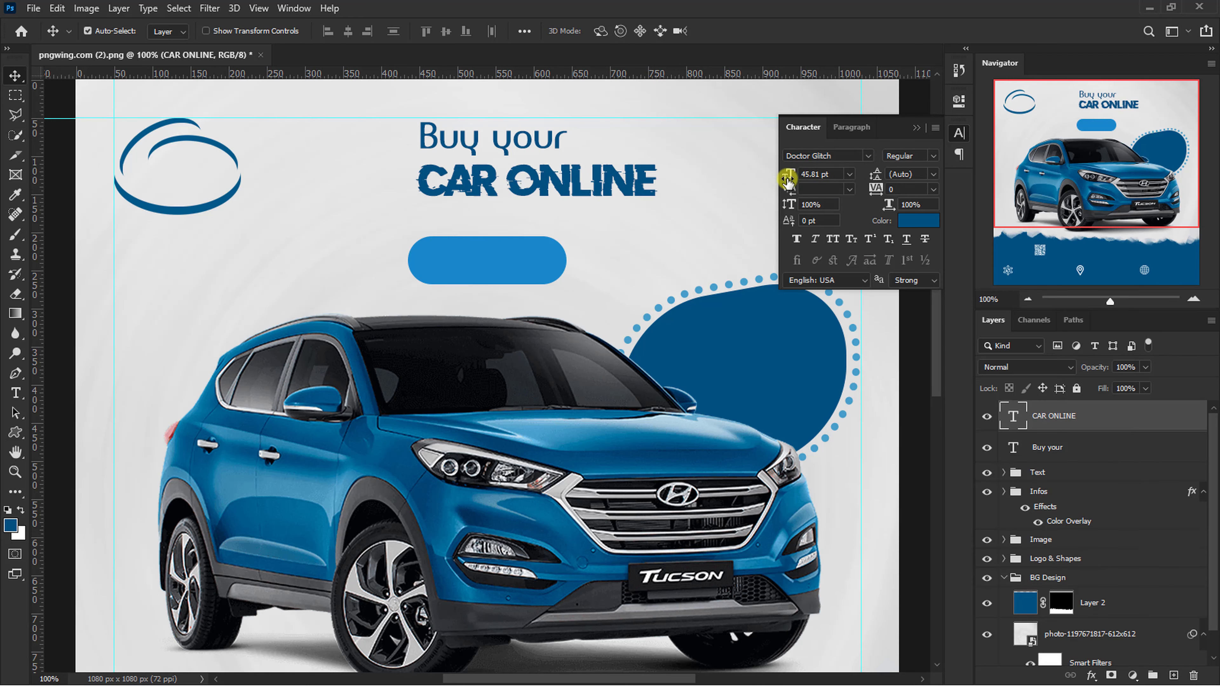
pyautogui.moveTo(790, 175); pyautogui.dragTo(816, 180)
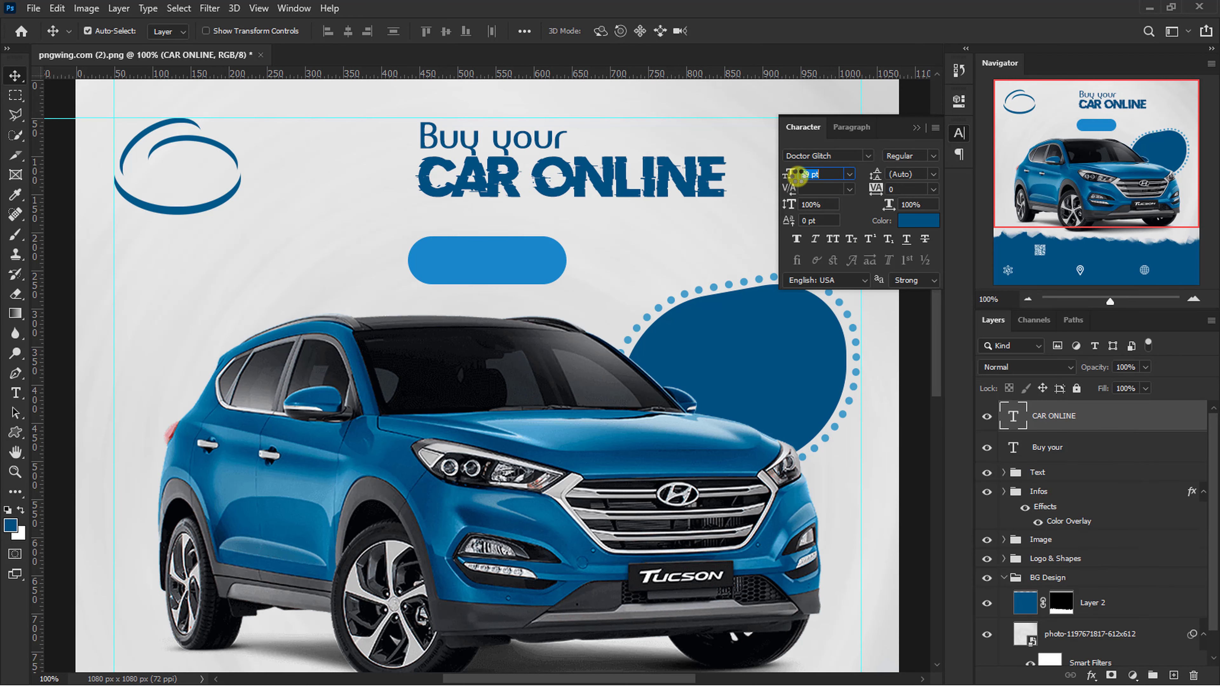
pyautogui.click(932, 190)
pyautogui.click(918, 335)
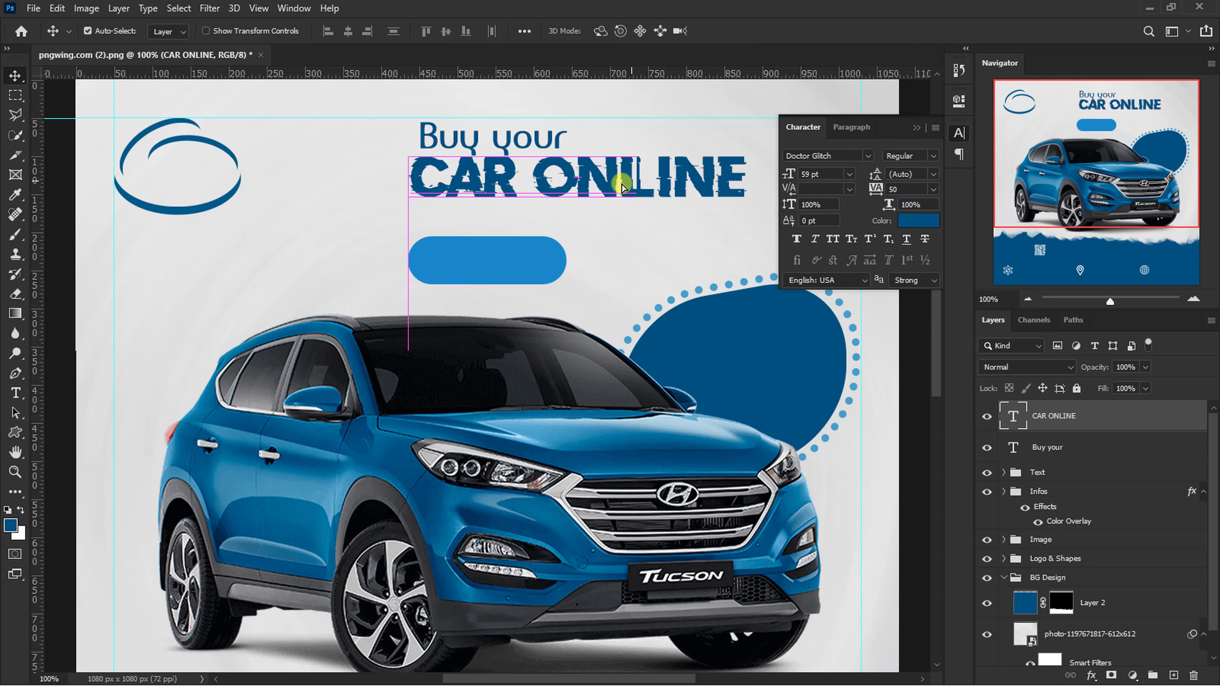
pyautogui.moveTo(642, 179); pyautogui.dragTo(542, 181)
pyautogui.moveTo(508, 144); pyautogui.dragTo(508, 140)
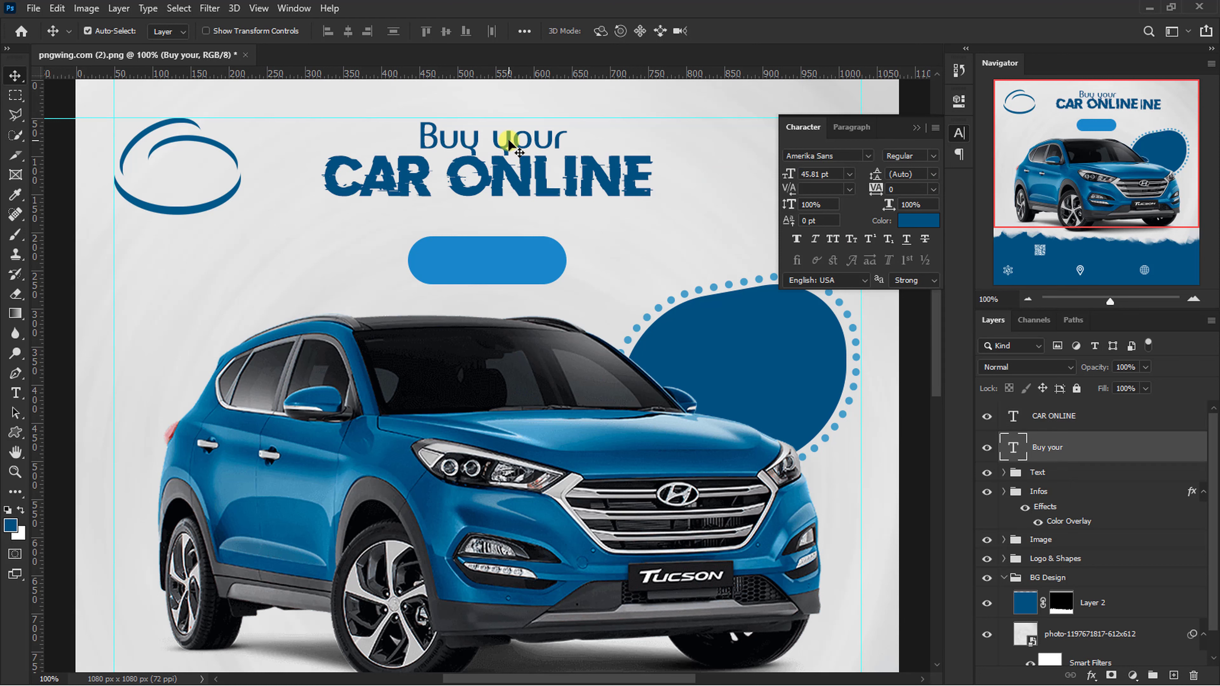
# Recolour 'Buy your' and then 'CAR ONLINE' to hex 007eca
pyautogui.click(910, 222)
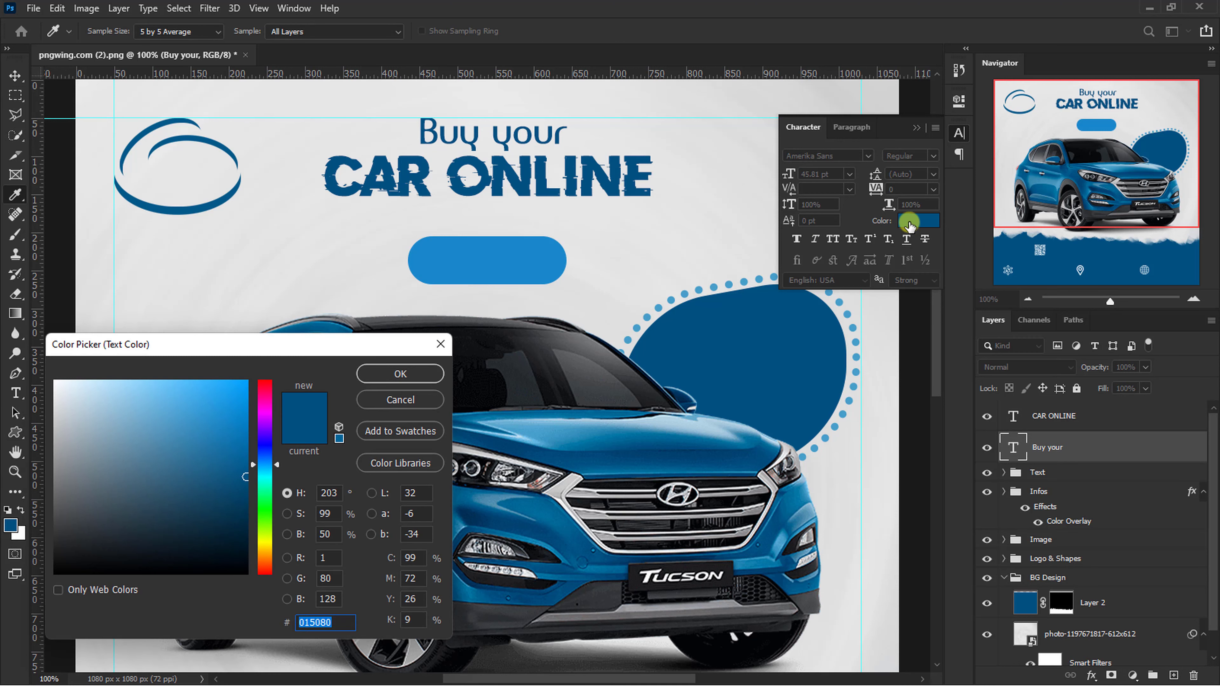
pyautogui.write('00')
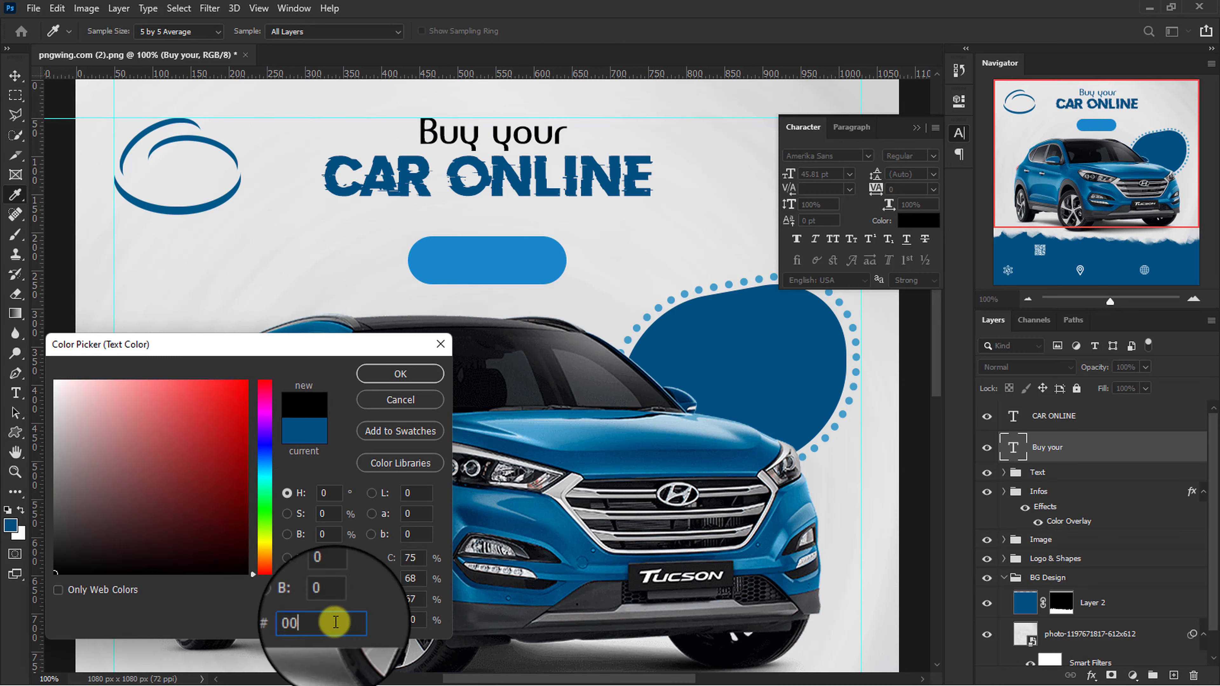
pyautogui.write('7eca')
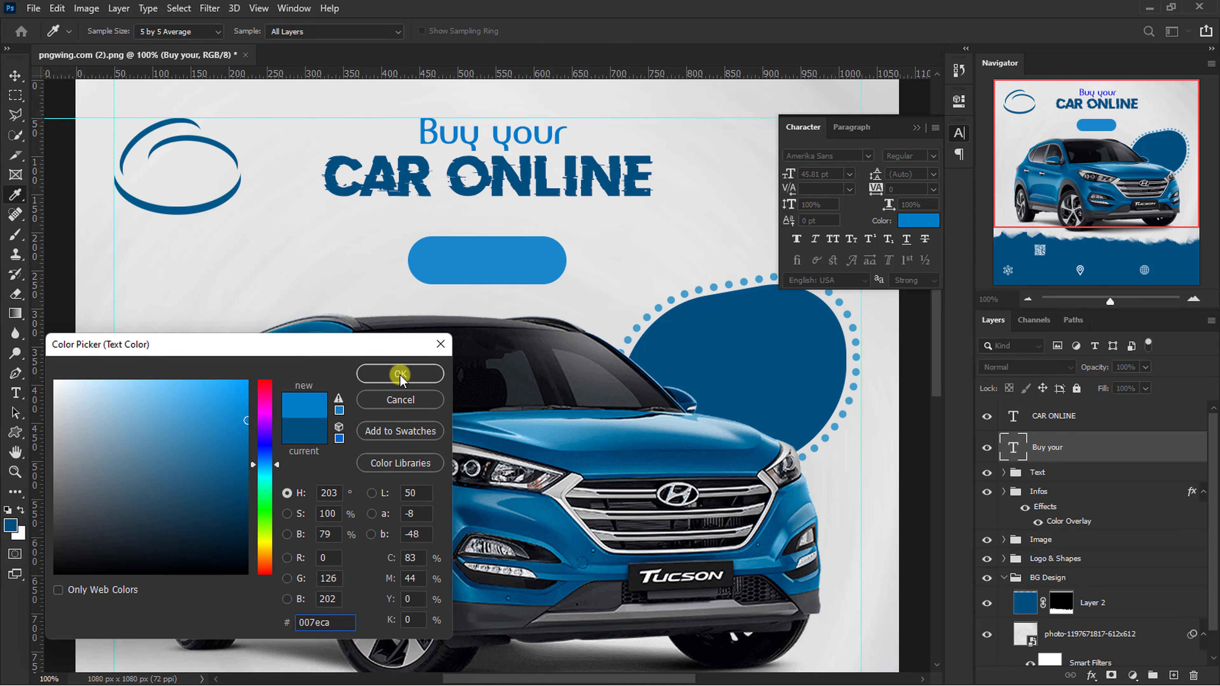
pyautogui.click(400, 374)
pyautogui.click(499, 173)
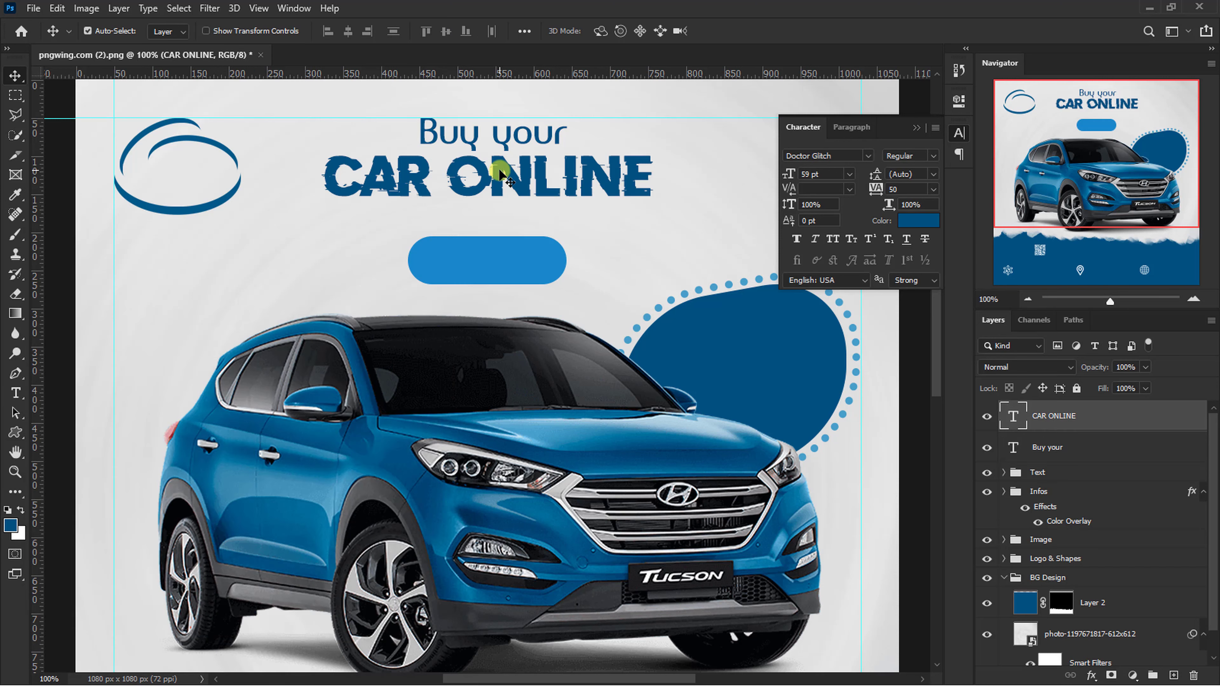
pyautogui.click(913, 222)
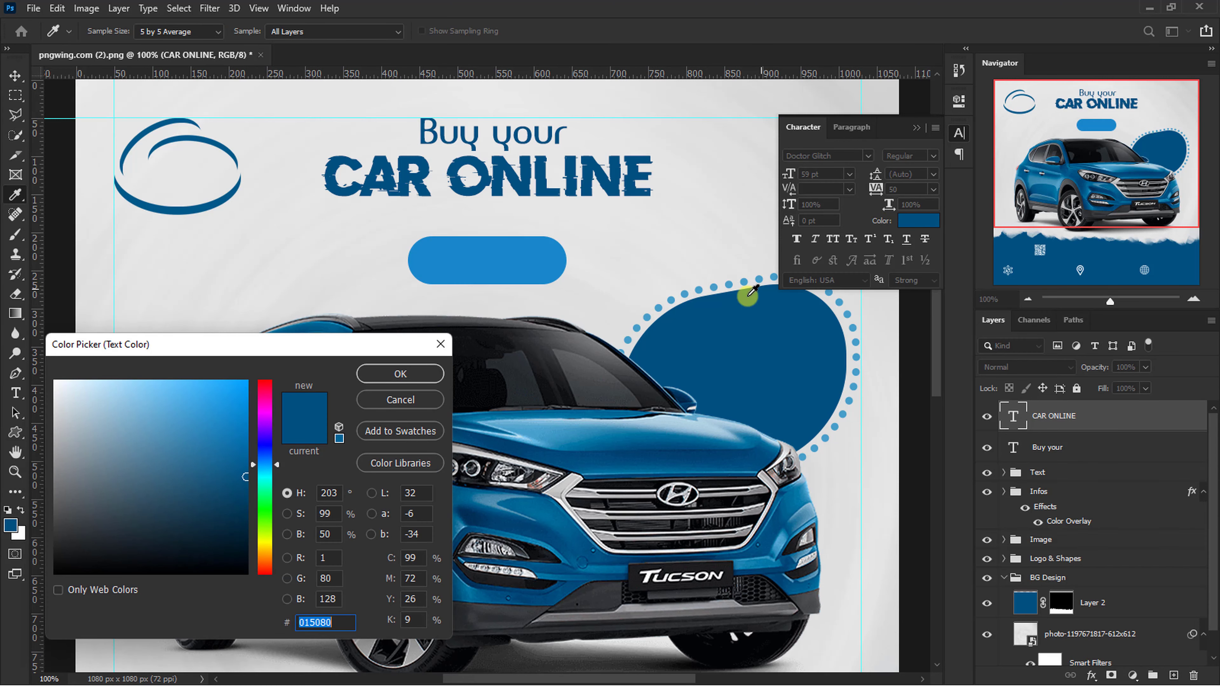
pyautogui.write('007')
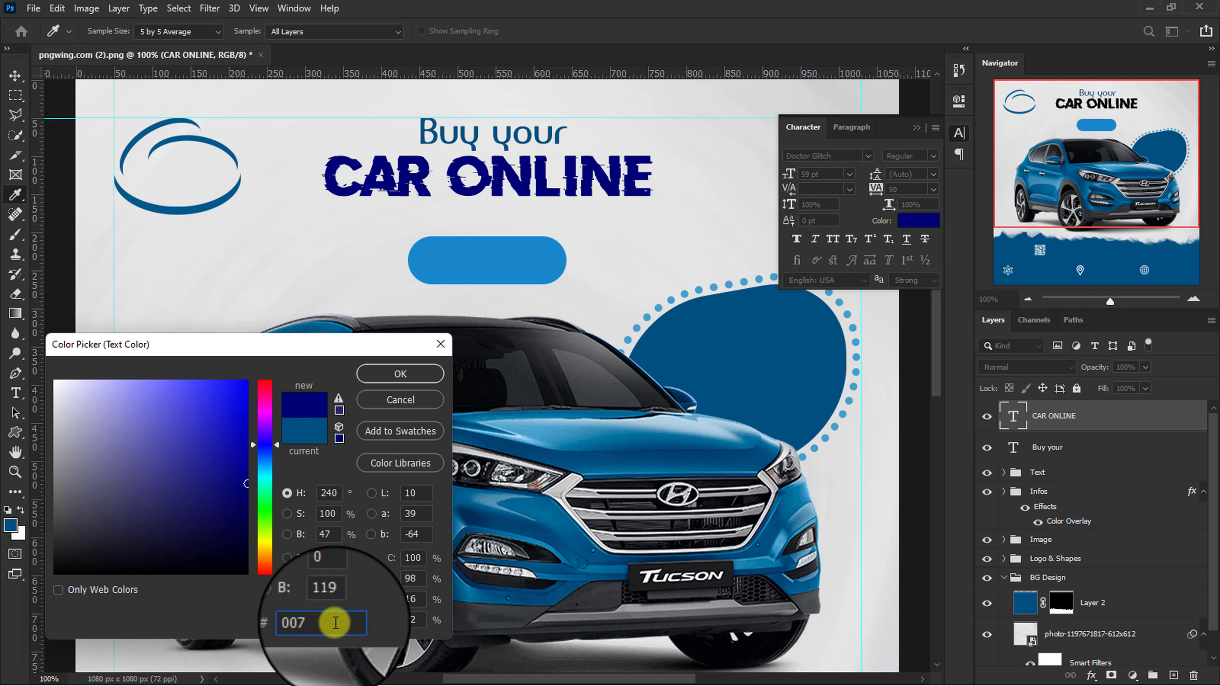
pyautogui.write('eca')
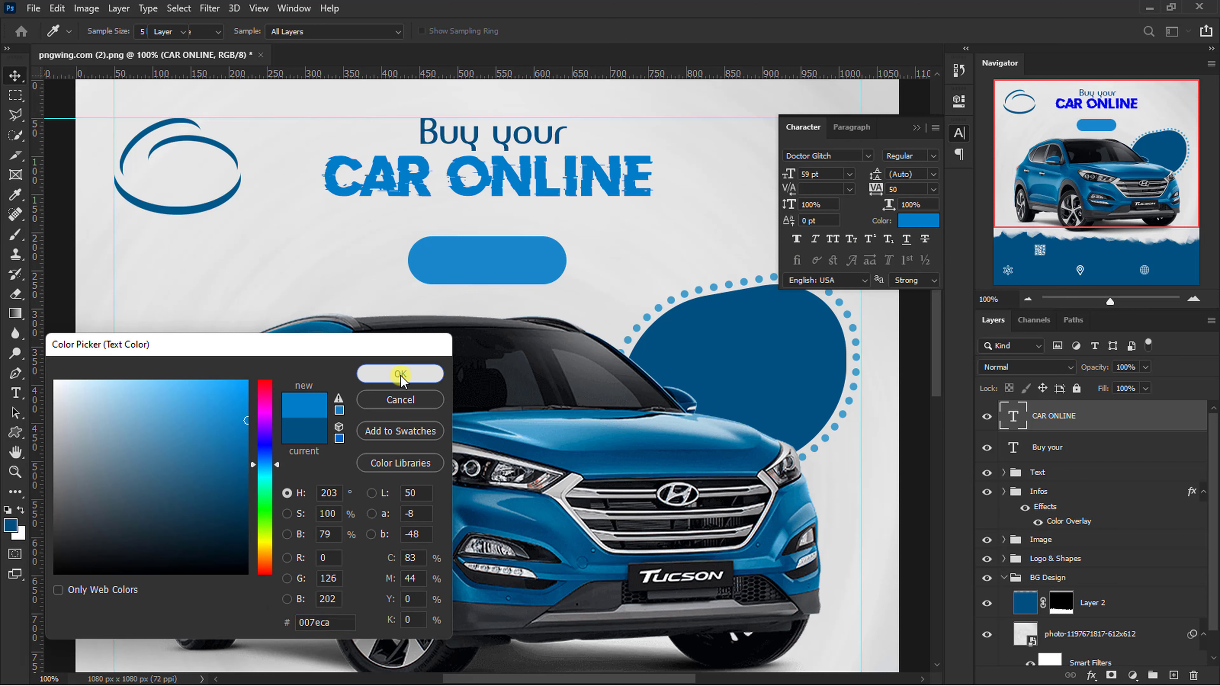
pyautogui.click(400, 375)
# Collapse BG Design and add a 100% opacity Inner Shadow to CAR ONLINE
pyautogui.click(915, 128)
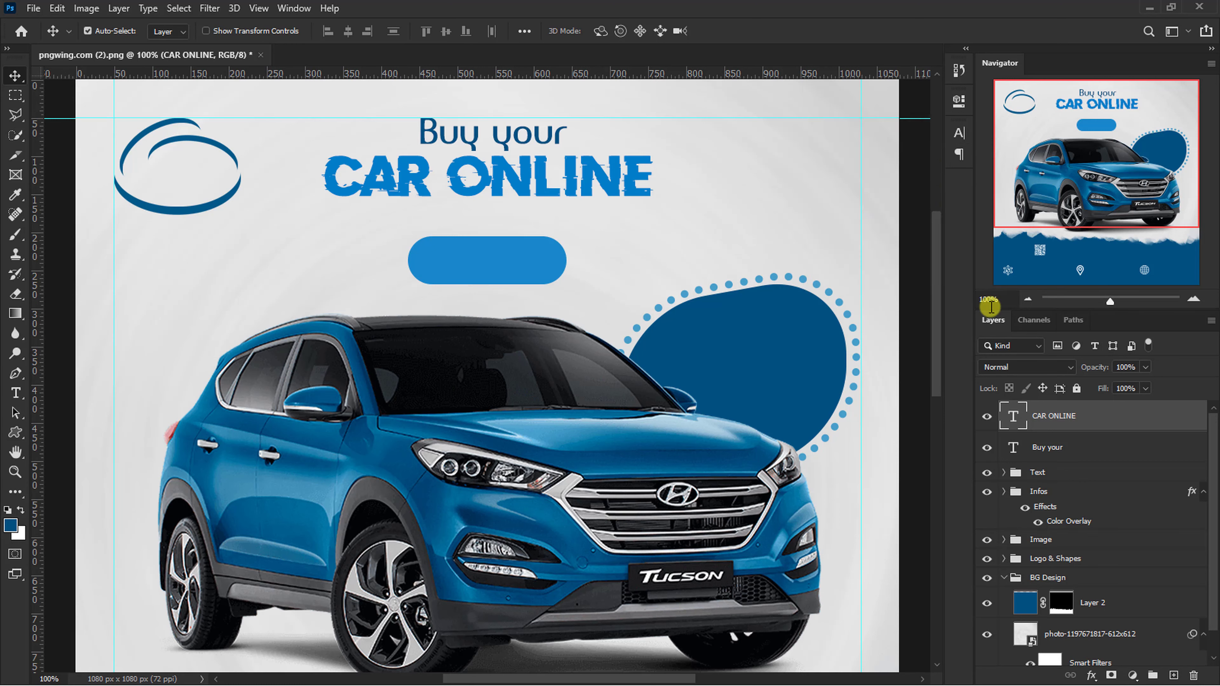
pyautogui.click(1005, 578)
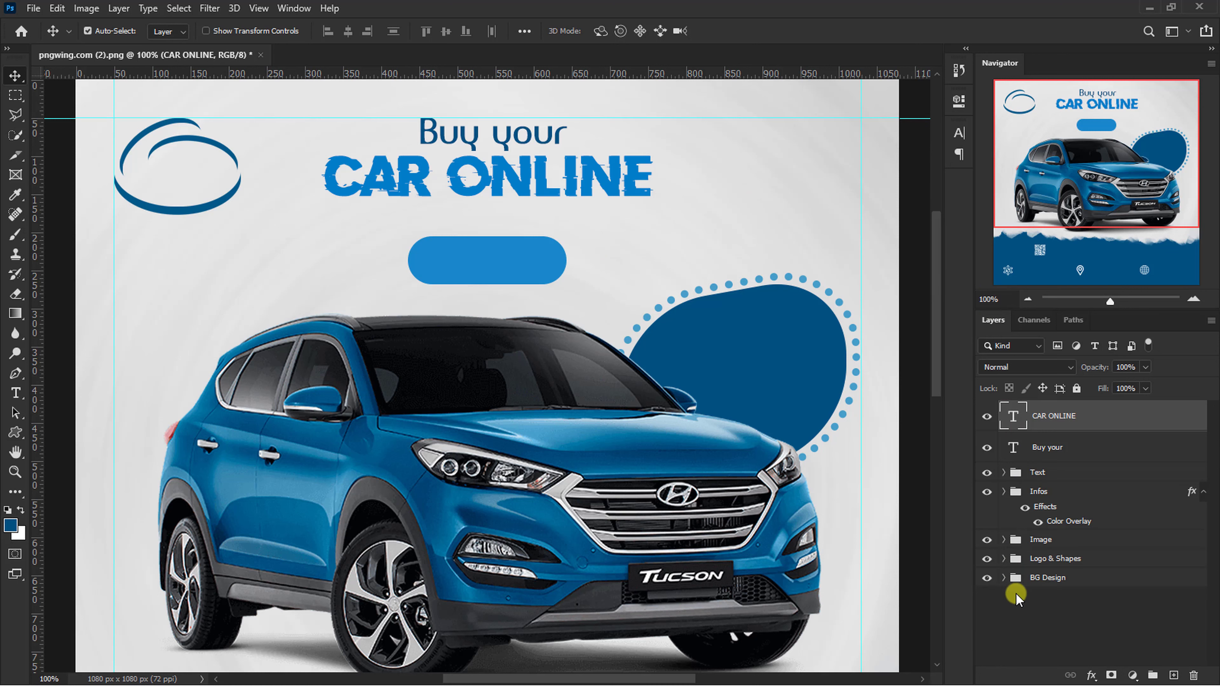
pyautogui.click(1092, 675)
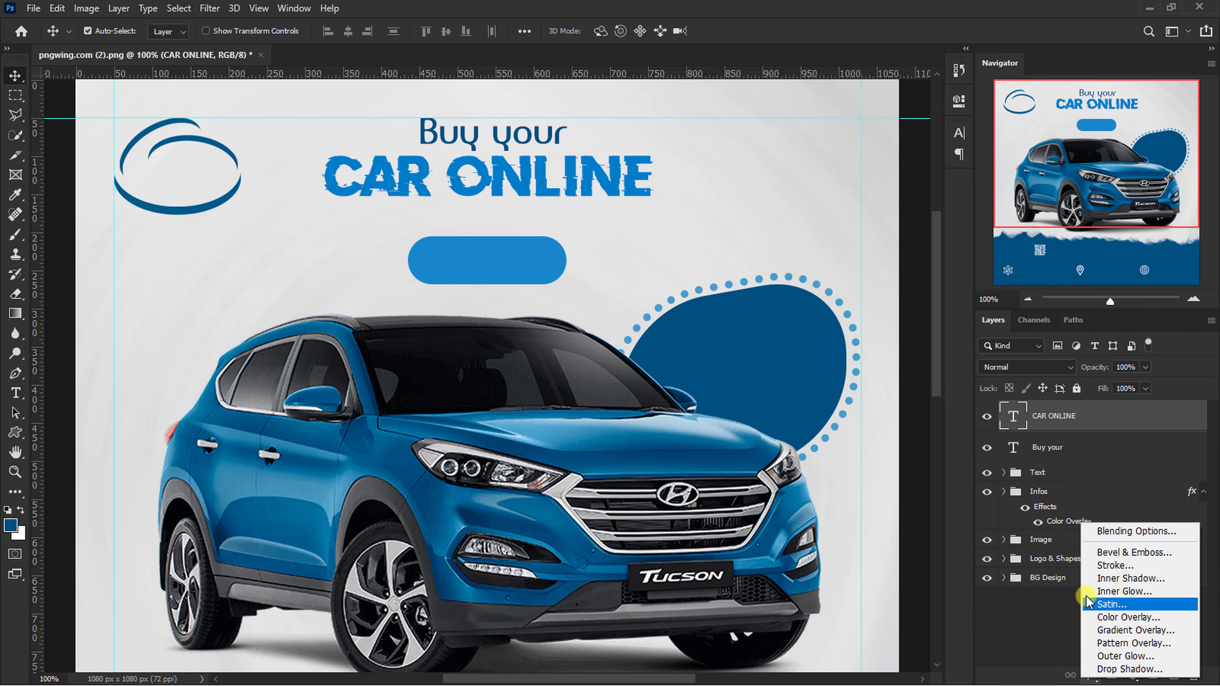
pyautogui.click(1093, 580)
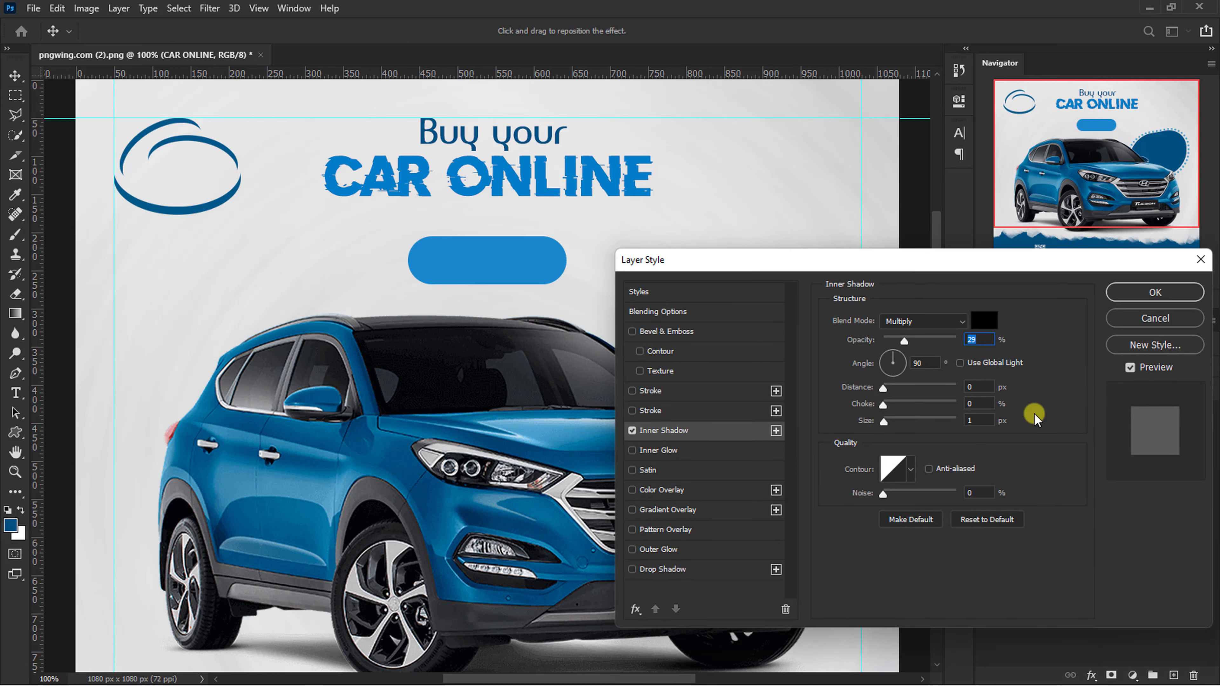
pyautogui.write('0')
pyautogui.click(984, 320)
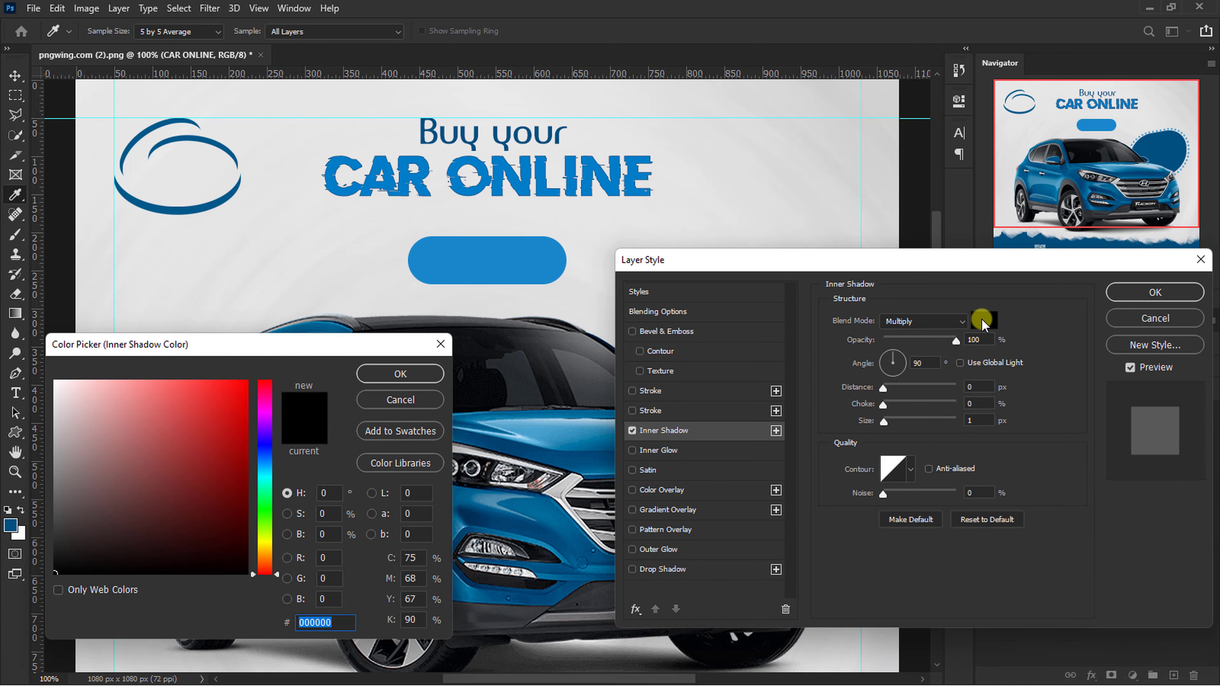
# Set the inner shadow colour to 005988, distance 154 px and size 84 px
pyautogui.click(340, 622)
pyautogui.write('005988')
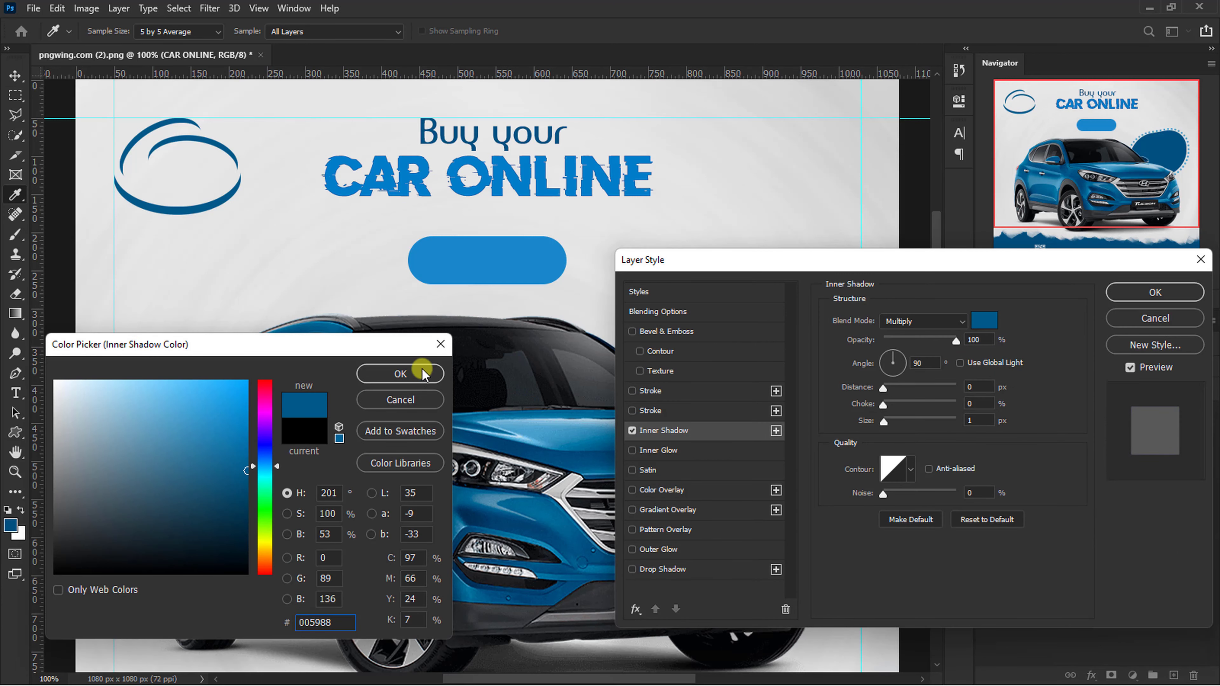
pyautogui.click(400, 374)
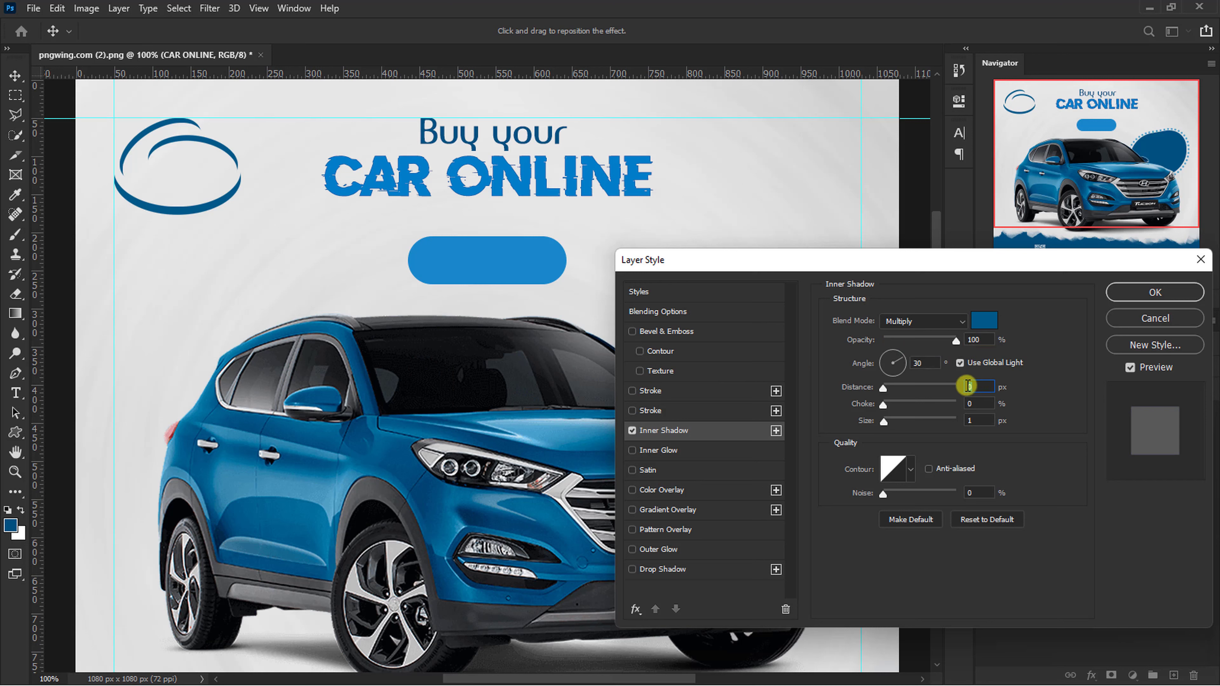
pyautogui.write('154')
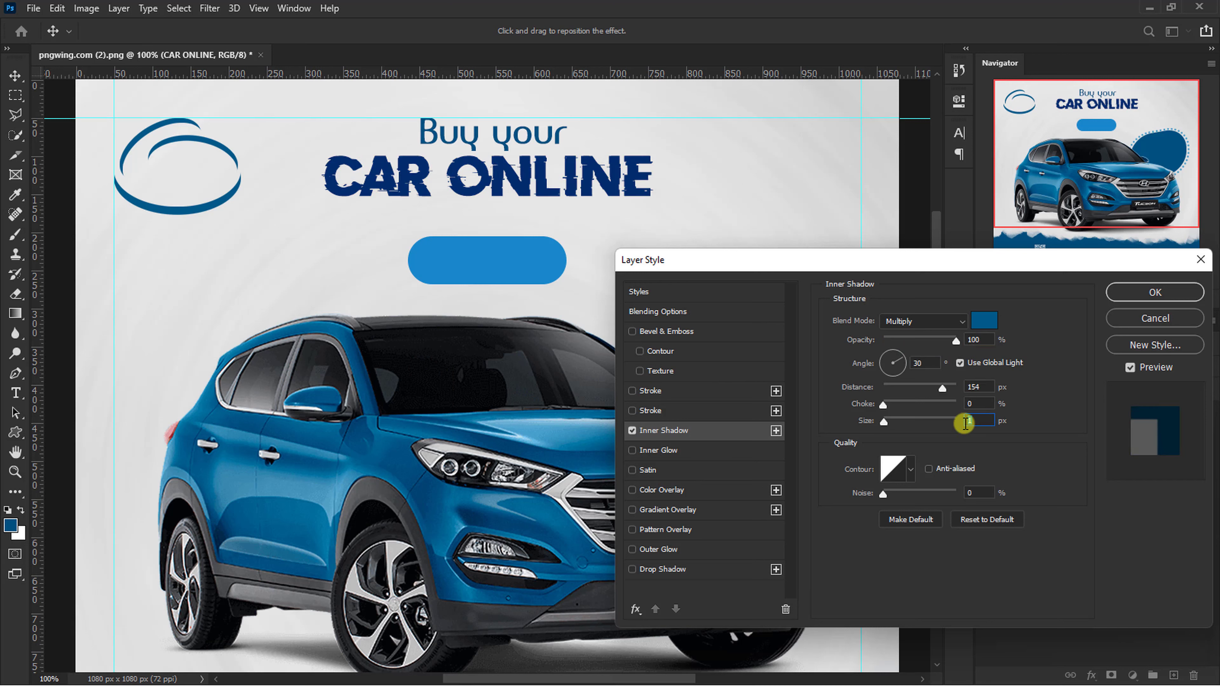
pyautogui.write('84')
# Give the inner shadow the Rolling Slope - Descending contour and apply it
pyautogui.click(895, 469)
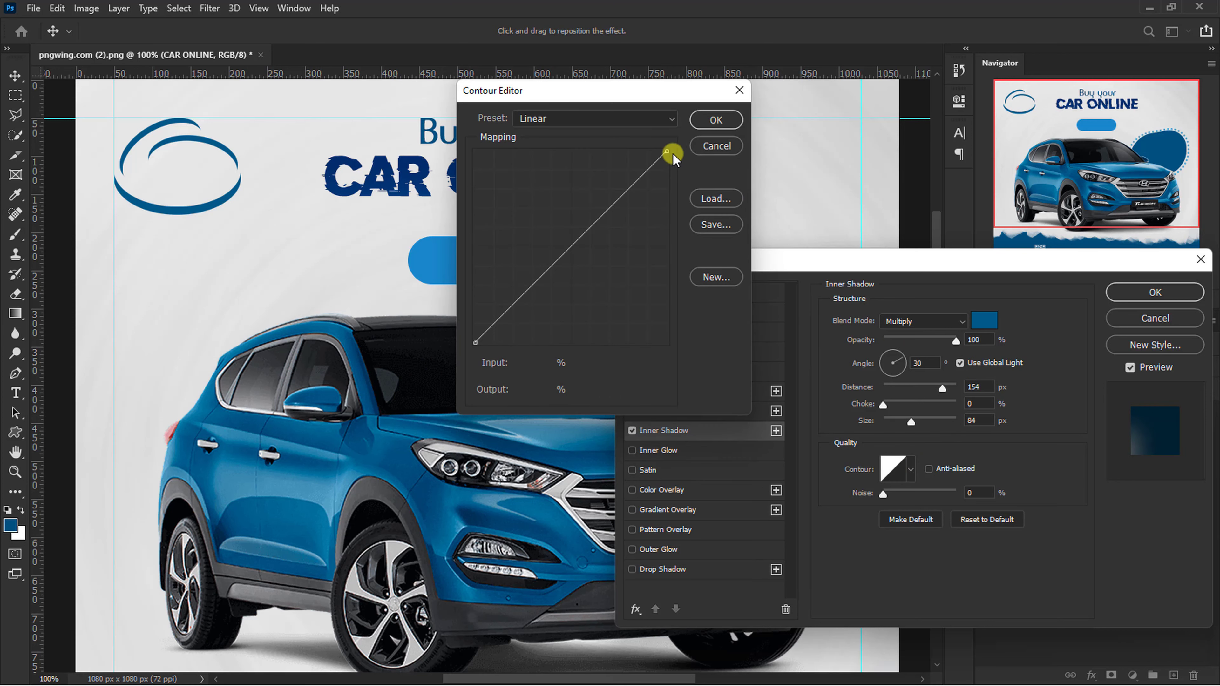
pyautogui.moveTo(661, 99); pyautogui.dragTo(912, 178)
pyautogui.click(902, 198)
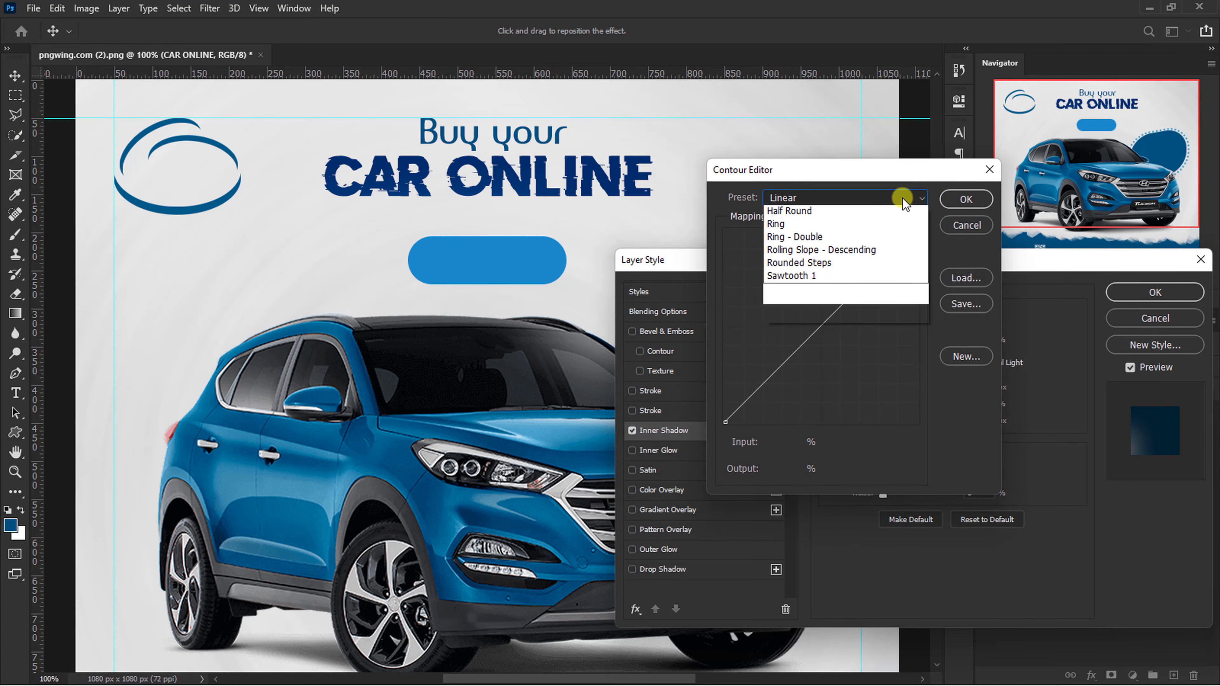
pyautogui.click(886, 381)
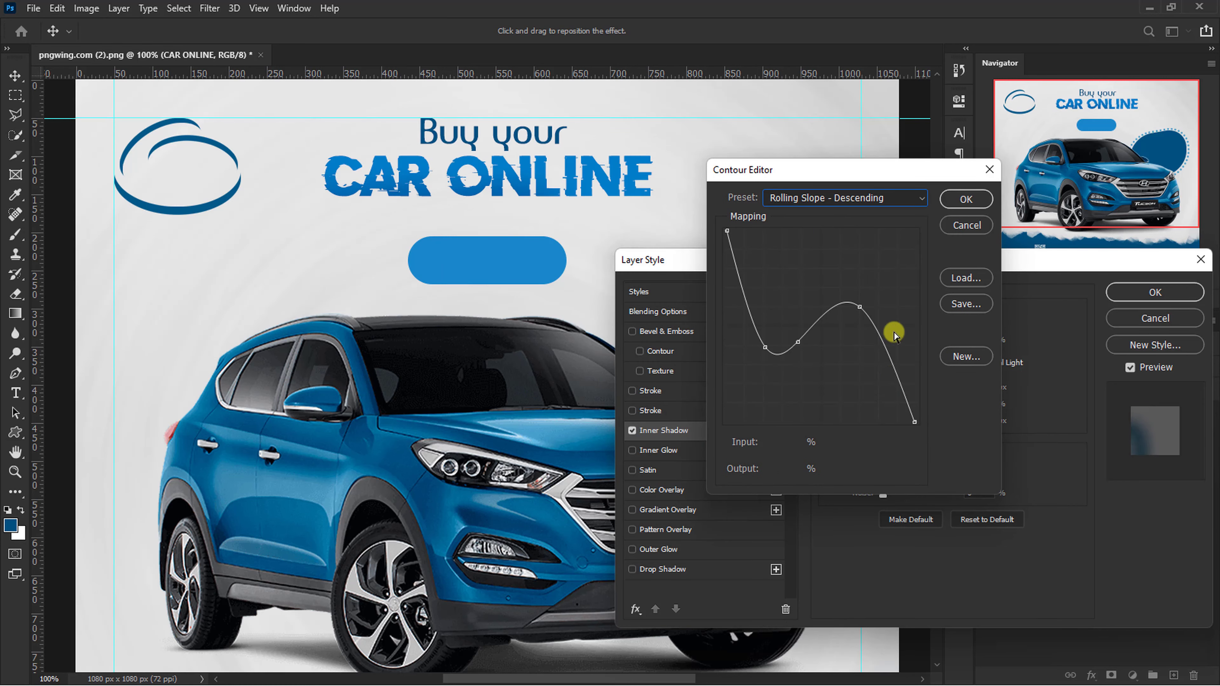
pyautogui.click(960, 200)
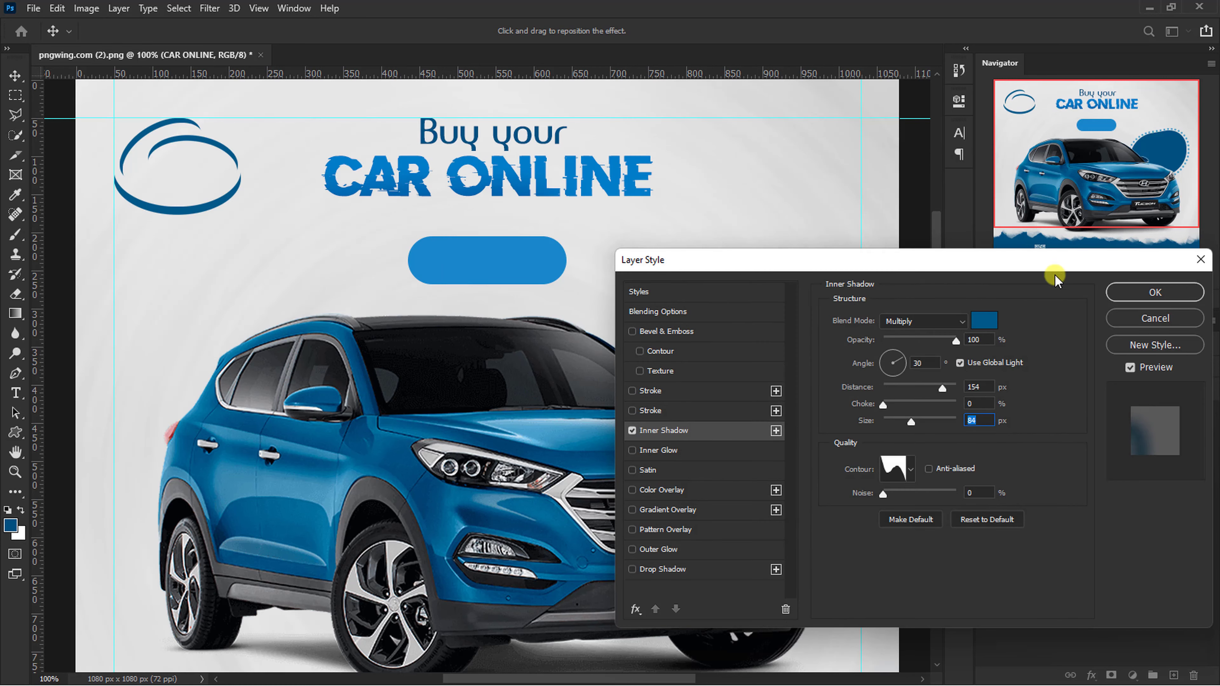
pyautogui.click(1132, 298)
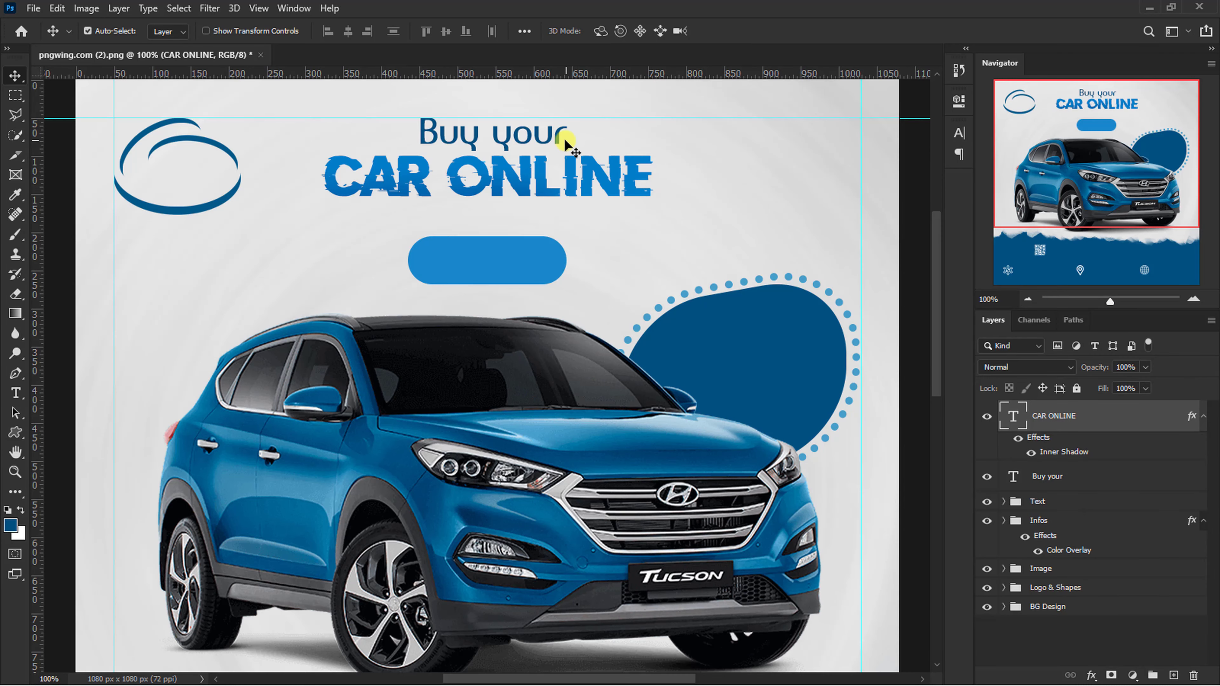
# Duplicate 'Buy your' below CAR ONLINE and paste the two-line tagline into it
pyautogui.click(549, 133)
pyautogui.hotkey('ctrl', 'j')
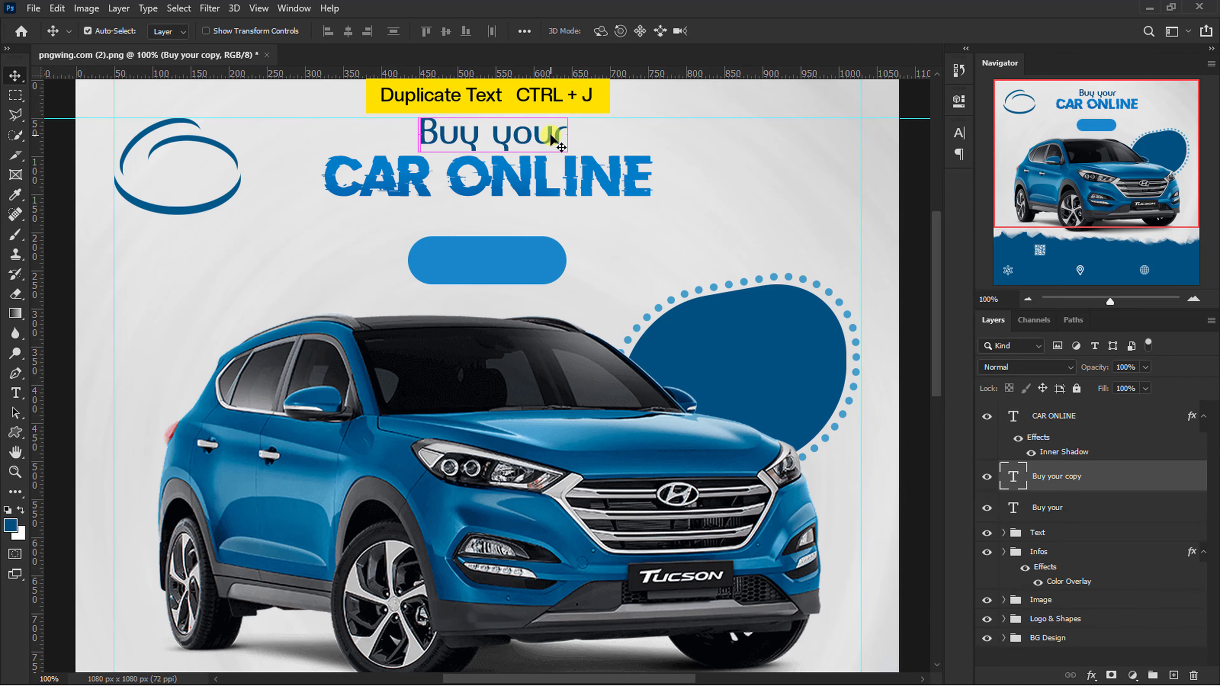
pyautogui.moveTo(549, 132); pyautogui.dragTo(524, 290)
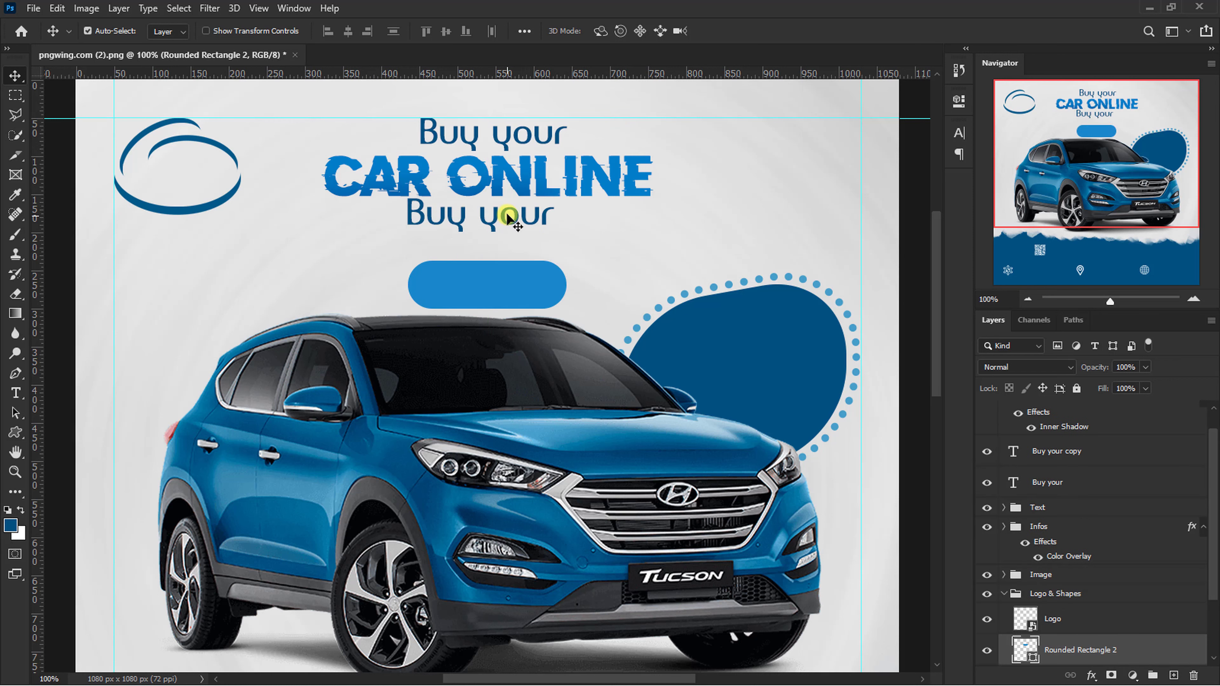
pyautogui.doubleClick(505, 215)
pyautogui.hotkey('ctrl', 'v')
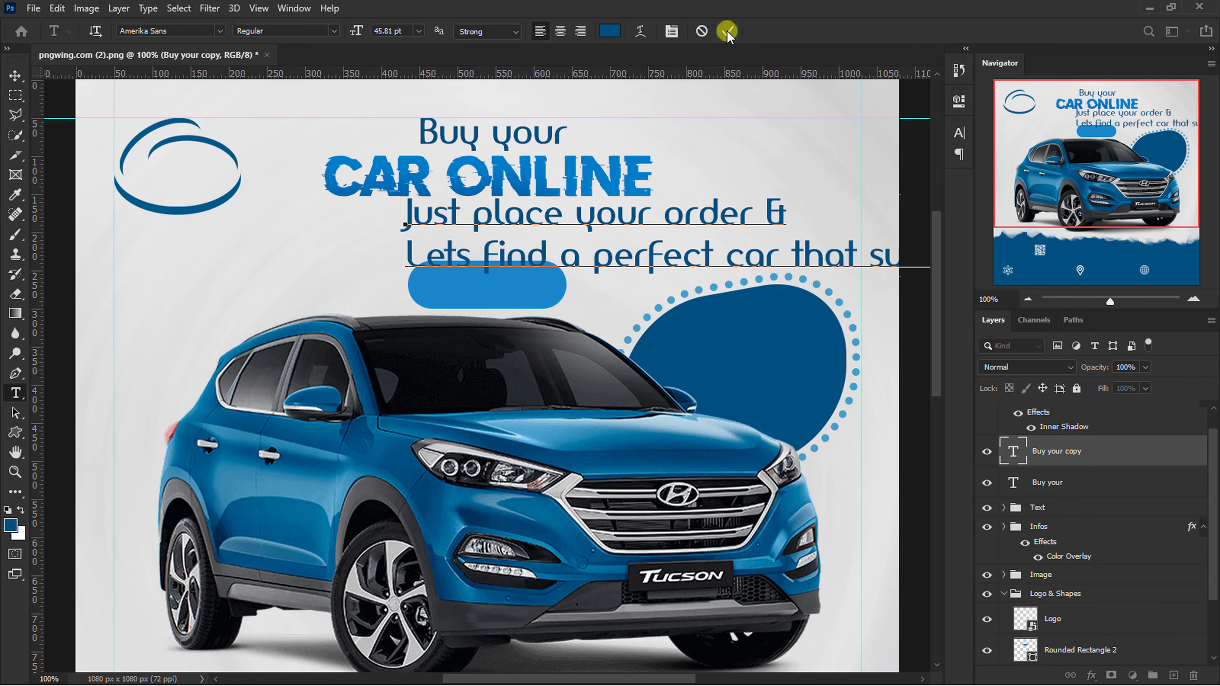
pyautogui.click(728, 31)
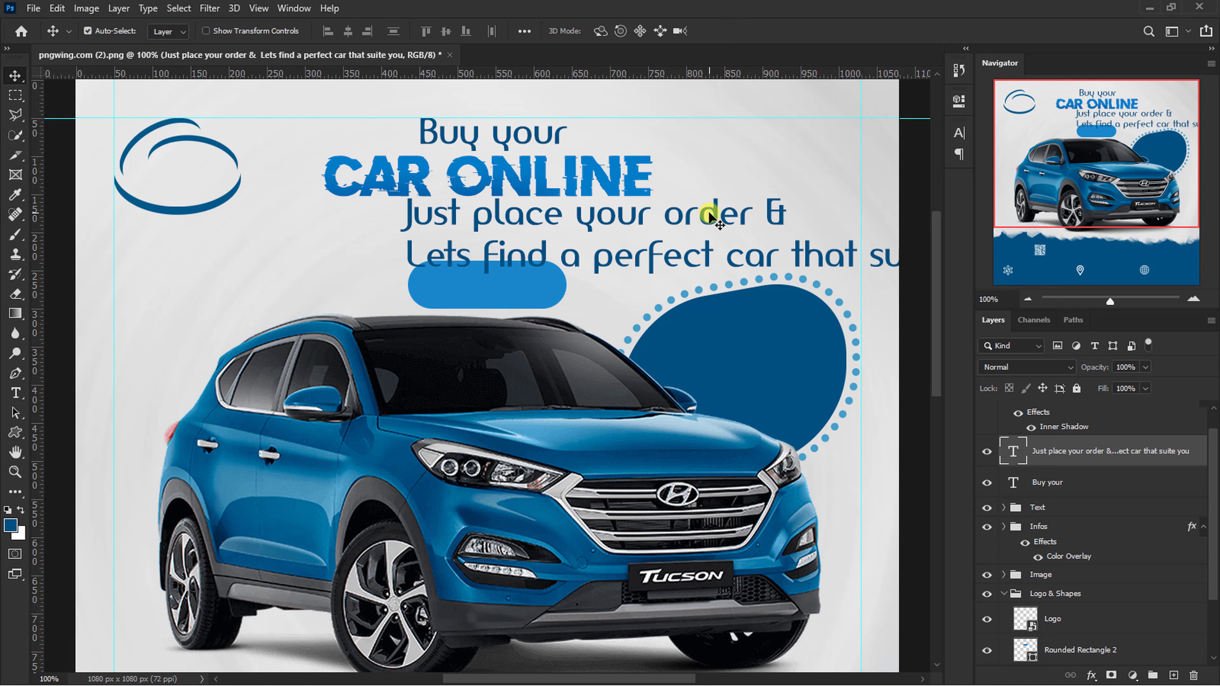
# Centre the tagline under CAR ONLINE in 24 pt Florencesans
pyautogui.moveTo(710, 216); pyautogui.dragTo(567, 216)
pyautogui.click(16, 393)
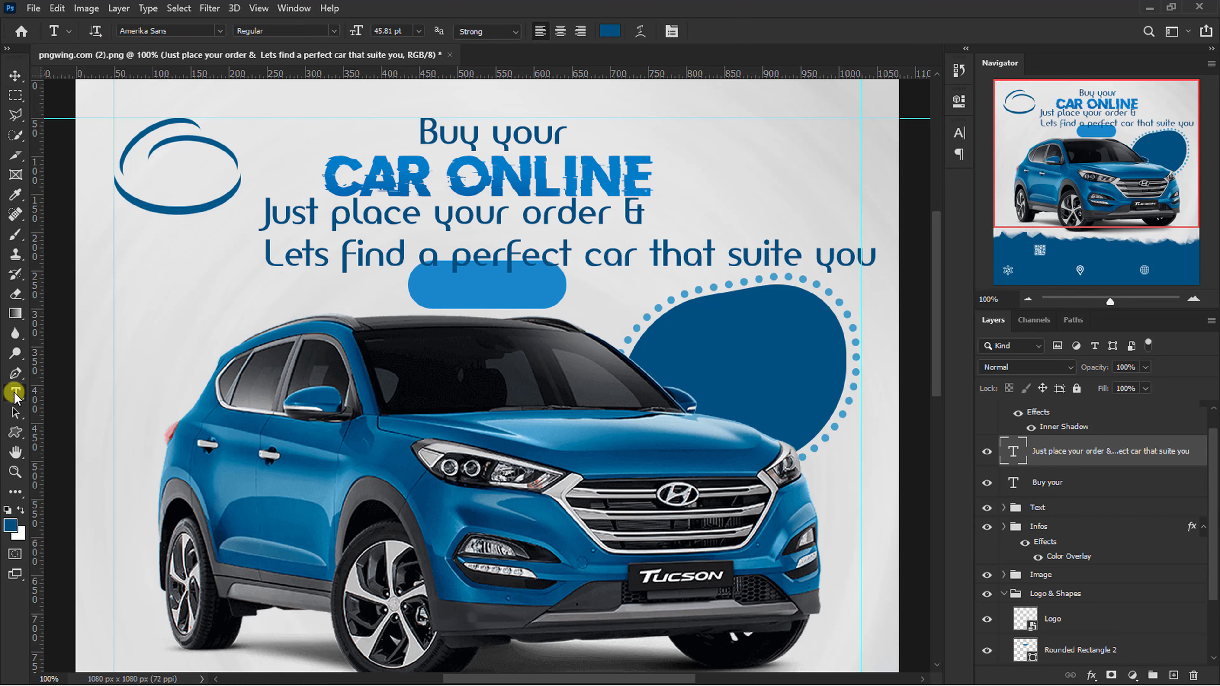
pyautogui.click(560, 32)
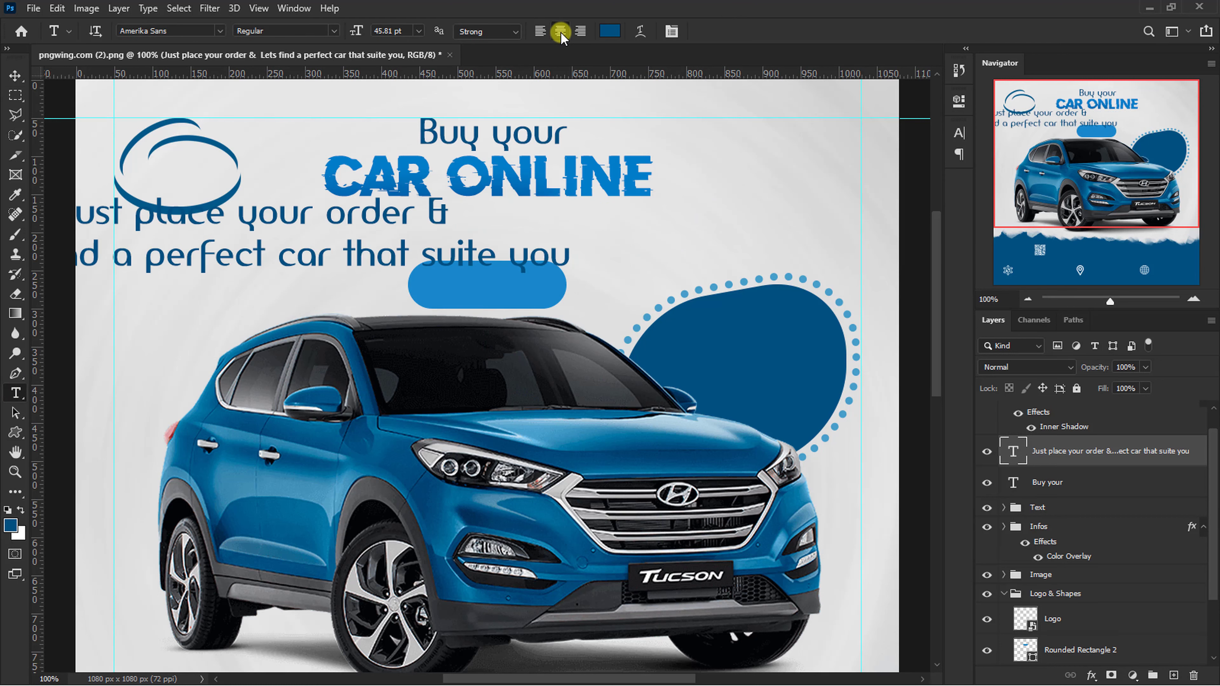
pyautogui.press('v')
pyautogui.moveTo(321, 209); pyautogui.dragTo(535, 212)
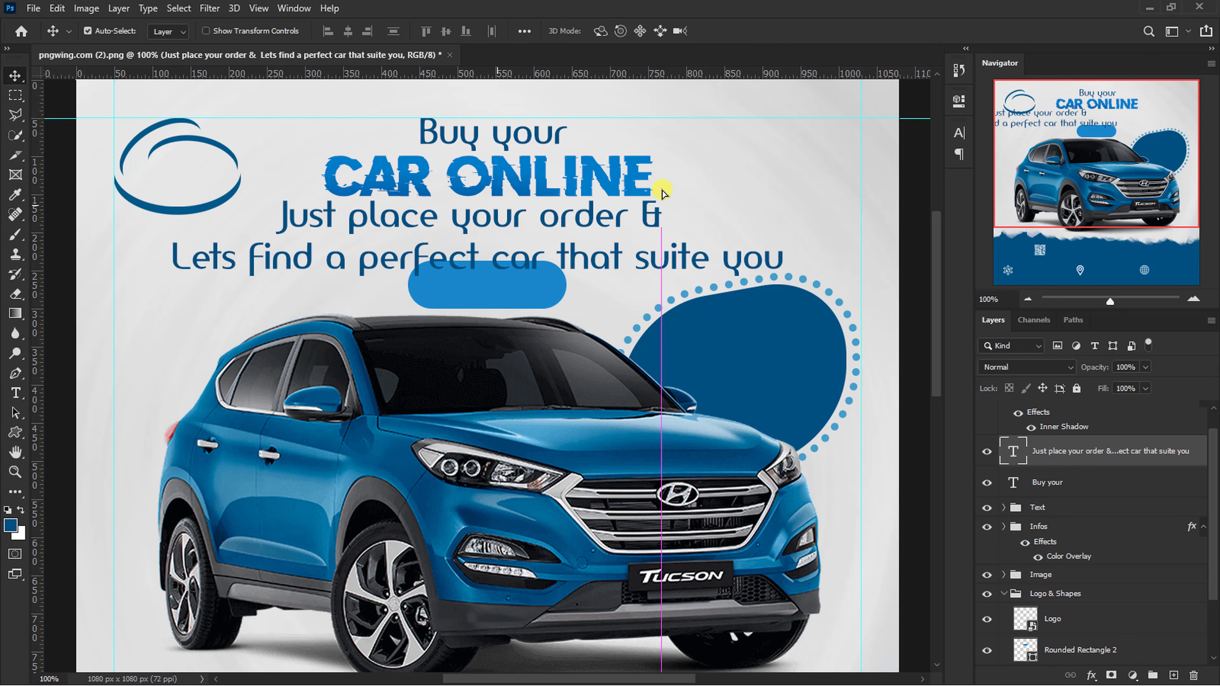
pyautogui.click(959, 136)
pyautogui.click(830, 173)
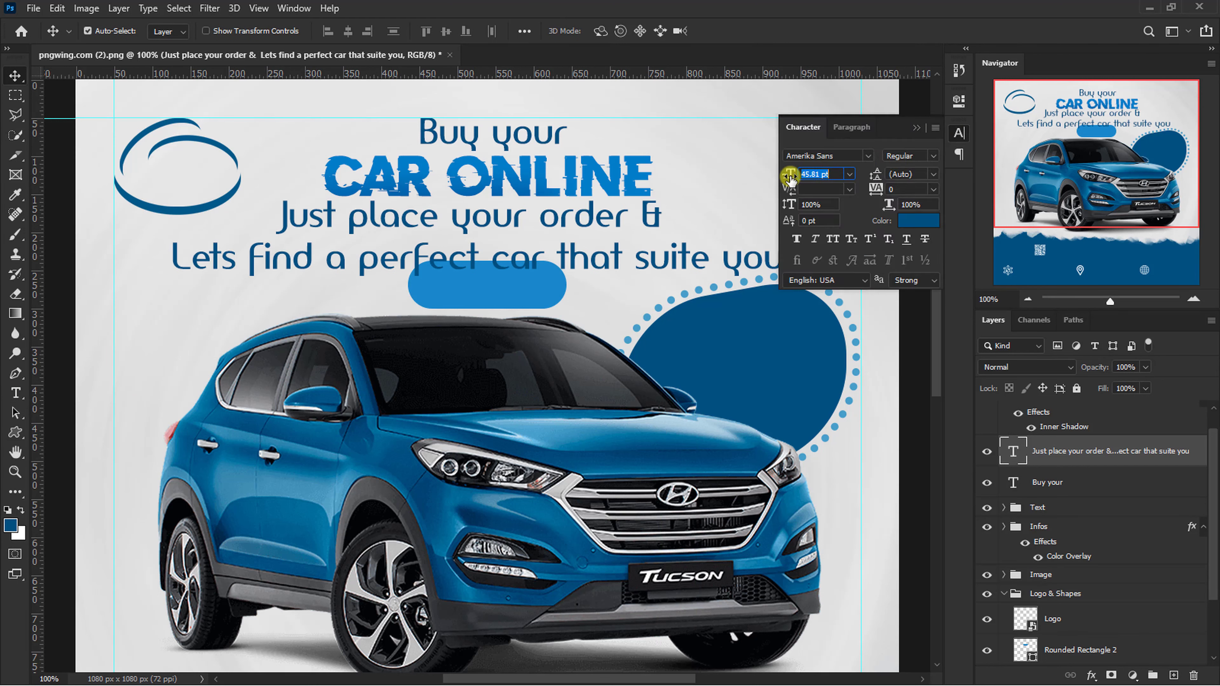
pyautogui.moveTo(789, 178); pyautogui.dragTo(774, 188)
pyautogui.click(867, 156)
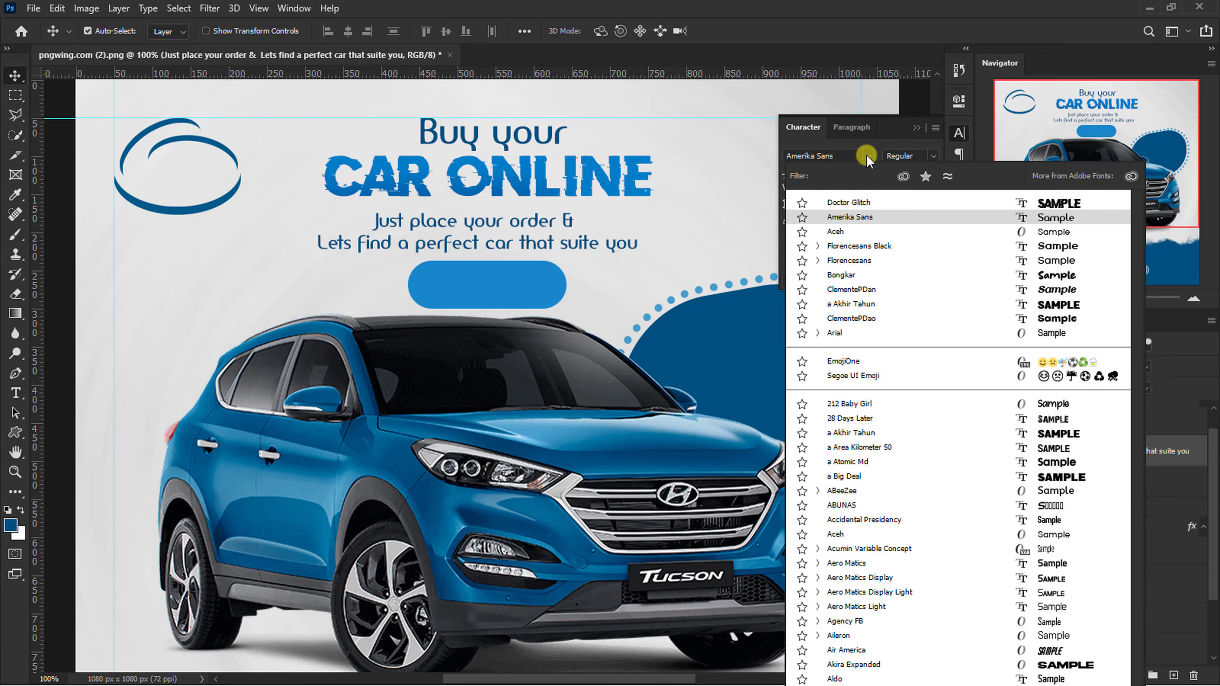
pyautogui.click(868, 261)
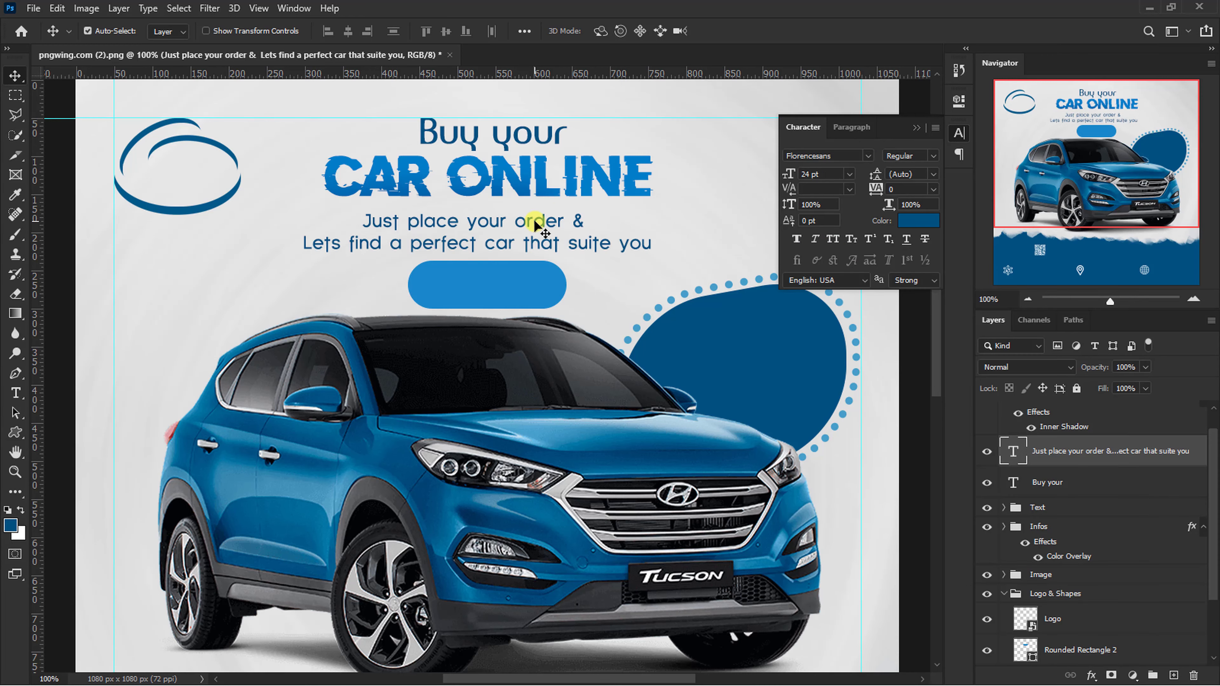
# Place a duplicate of the 'Buy your' text on the blue button
pyautogui.click(510, 133)
pyautogui.hotkey('ctrl', 'j')
pyautogui.moveTo(509, 132); pyautogui.dragTo(501, 288)
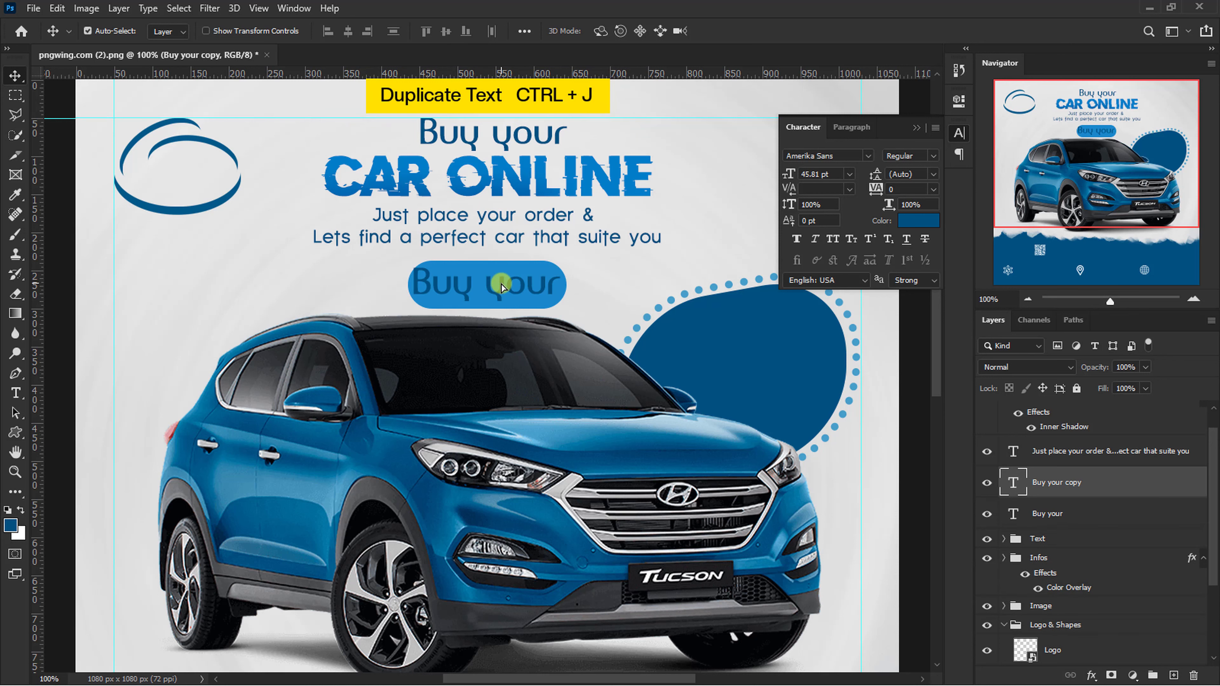
# Make the button text read ORDER NOW in white 25 pt Florencesans Black
pyautogui.click(911, 221)
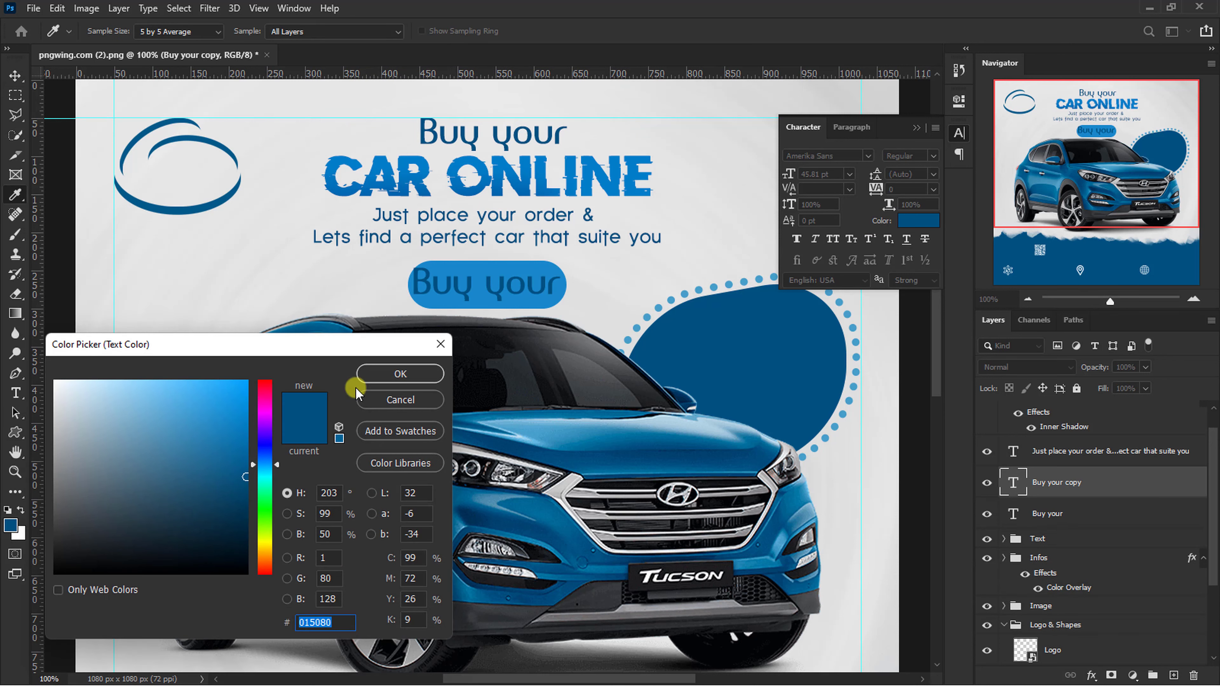
pyautogui.moveTo(104, 412); pyautogui.dragTo(24, 371)
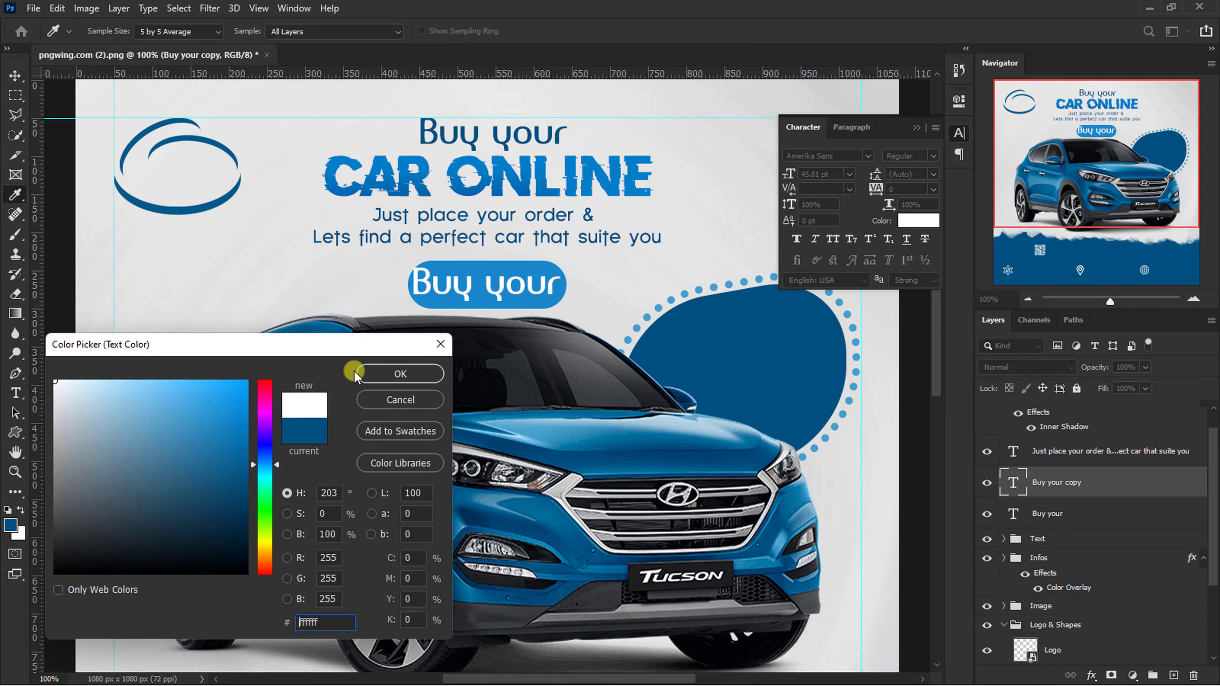
pyautogui.click(384, 377)
pyautogui.click(868, 155)
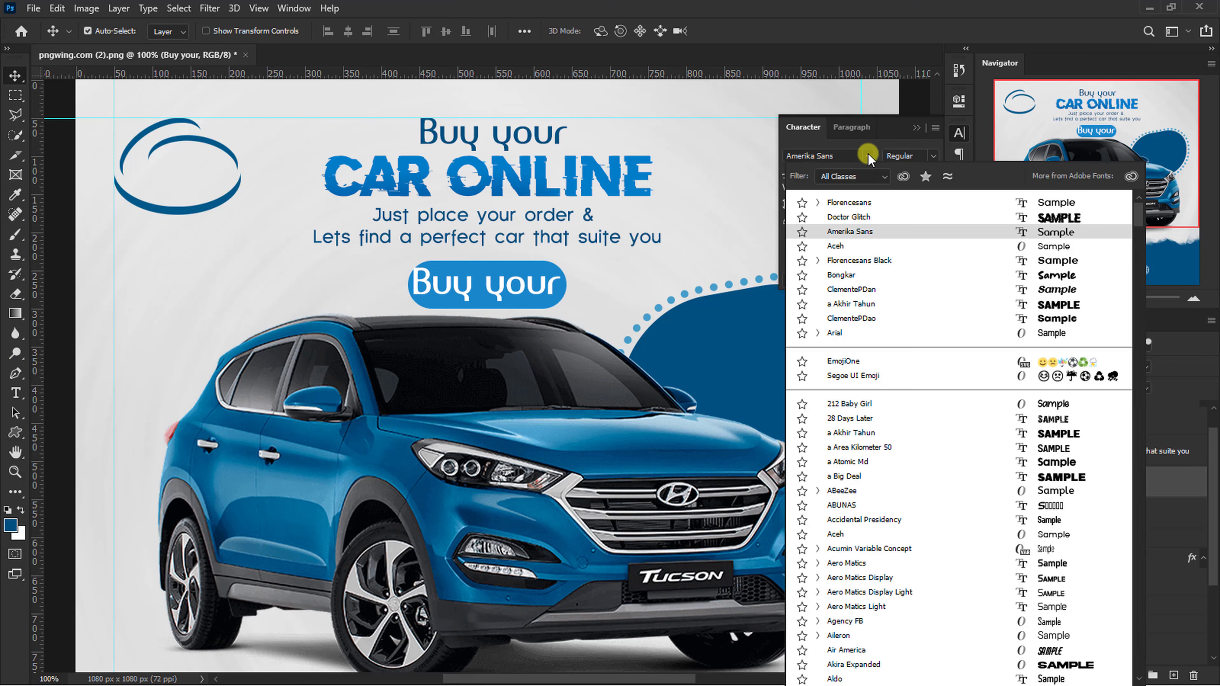
pyautogui.click(862, 261)
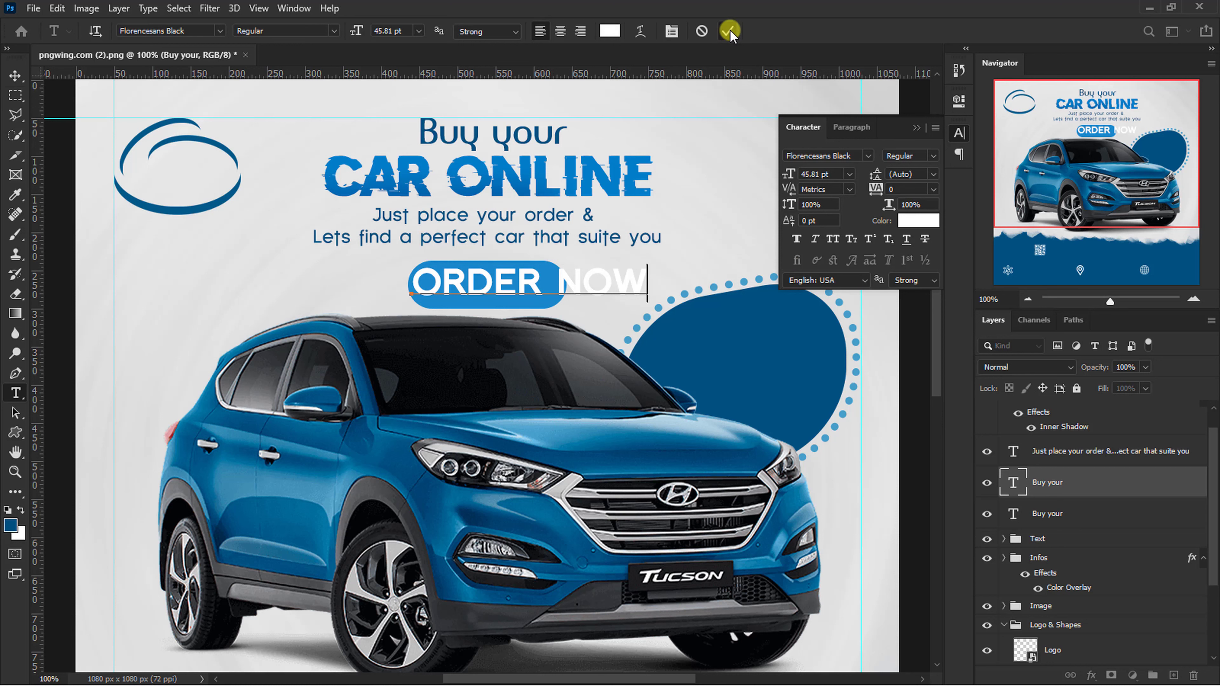
pyautogui.click(729, 32)
pyautogui.doubleClick(821, 174)
pyautogui.write('25')
pyautogui.press('Return')
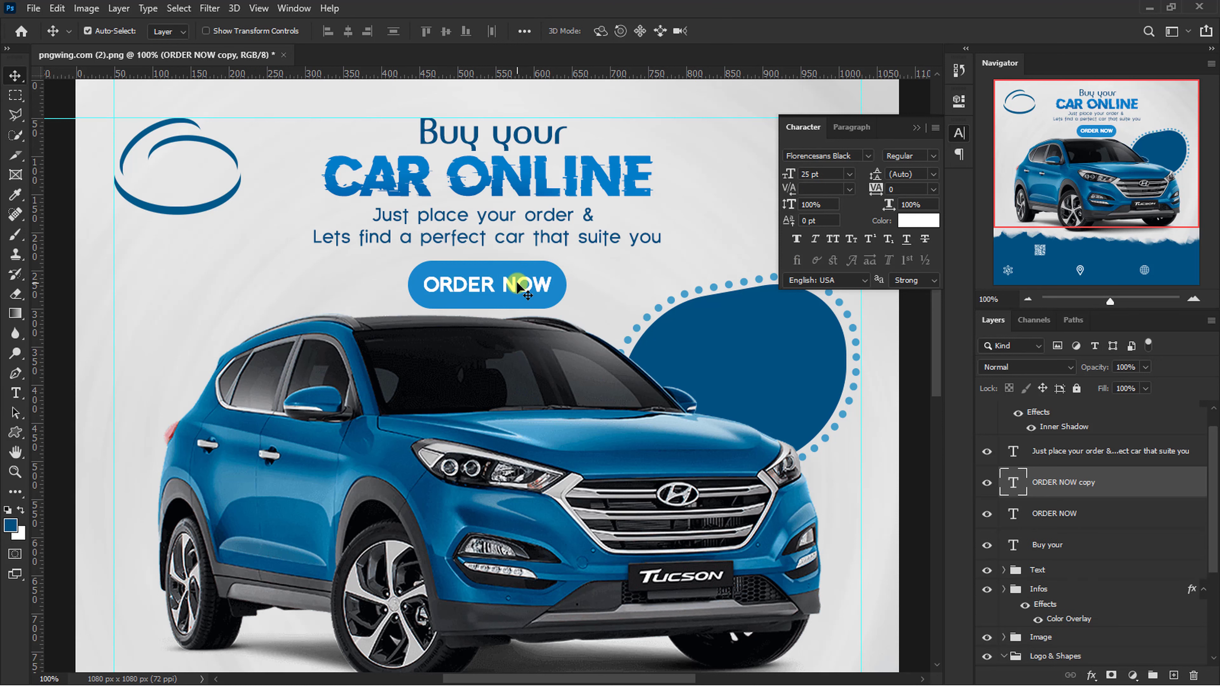
# Copy the text into the logo ellipse as 'your logo' in dark blue #015080 Florencesans
pyautogui.moveTo(508, 288); pyautogui.dragTo(188, 182)
pyautogui.write('your logo')
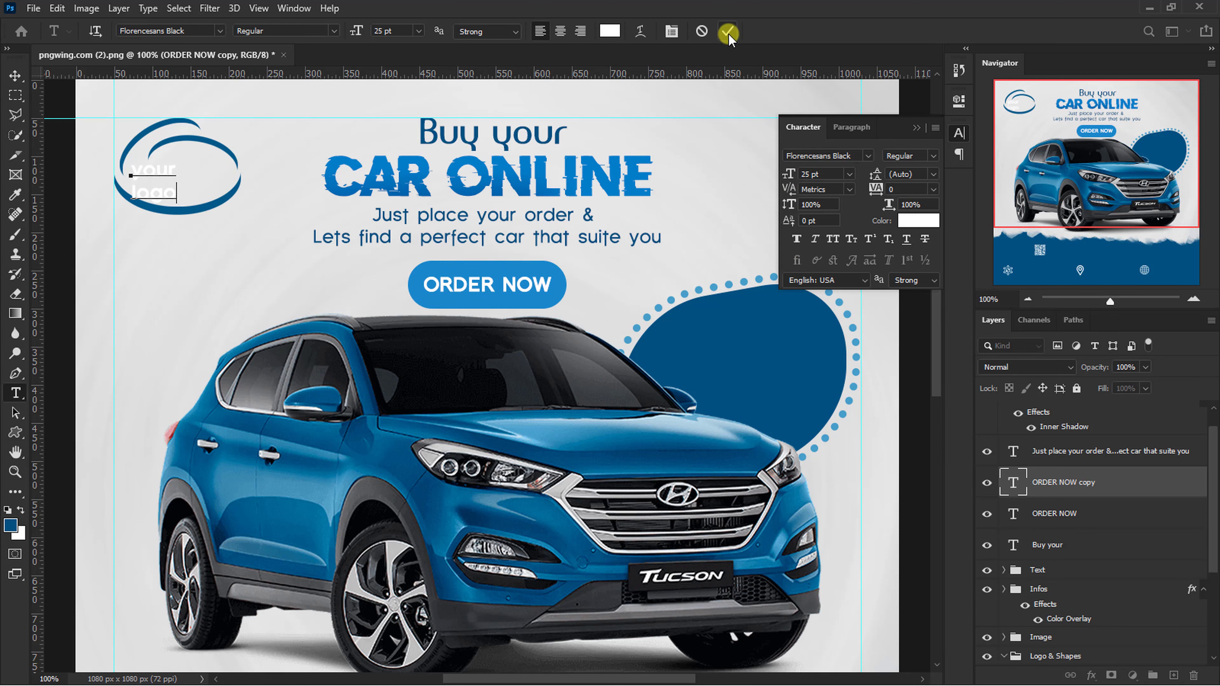
pyautogui.click(729, 32)
pyautogui.click(869, 157)
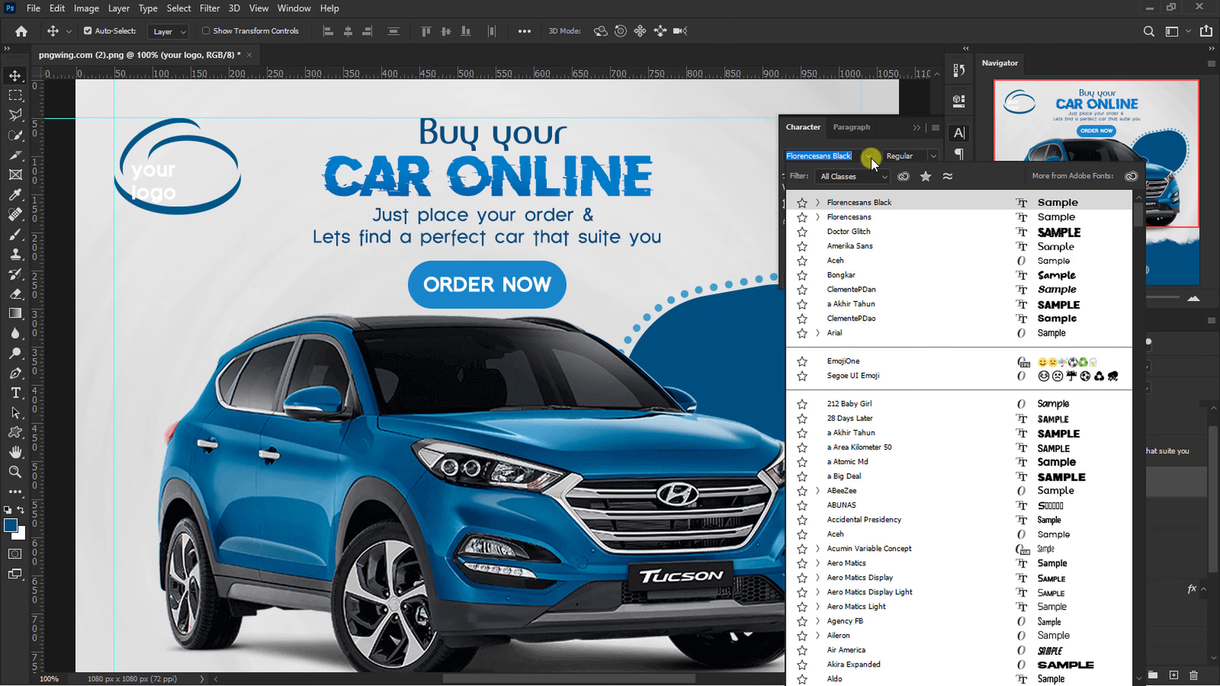
pyautogui.click(877, 218)
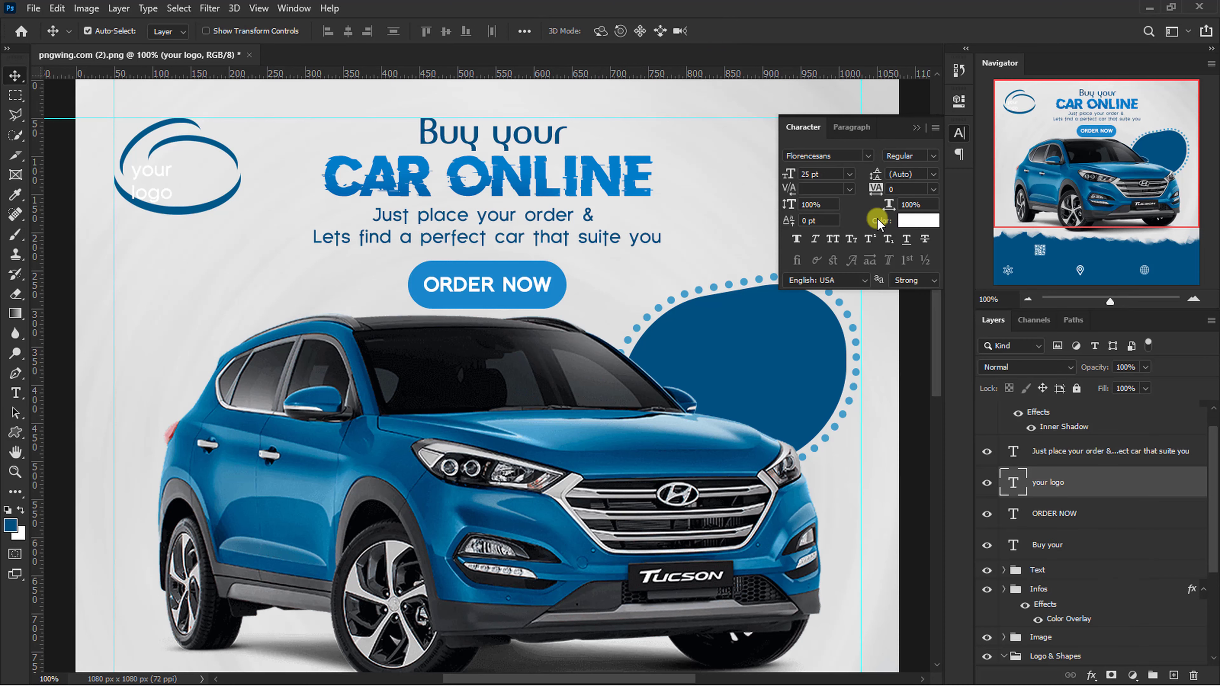
pyautogui.click(912, 220)
pyautogui.click(504, 145)
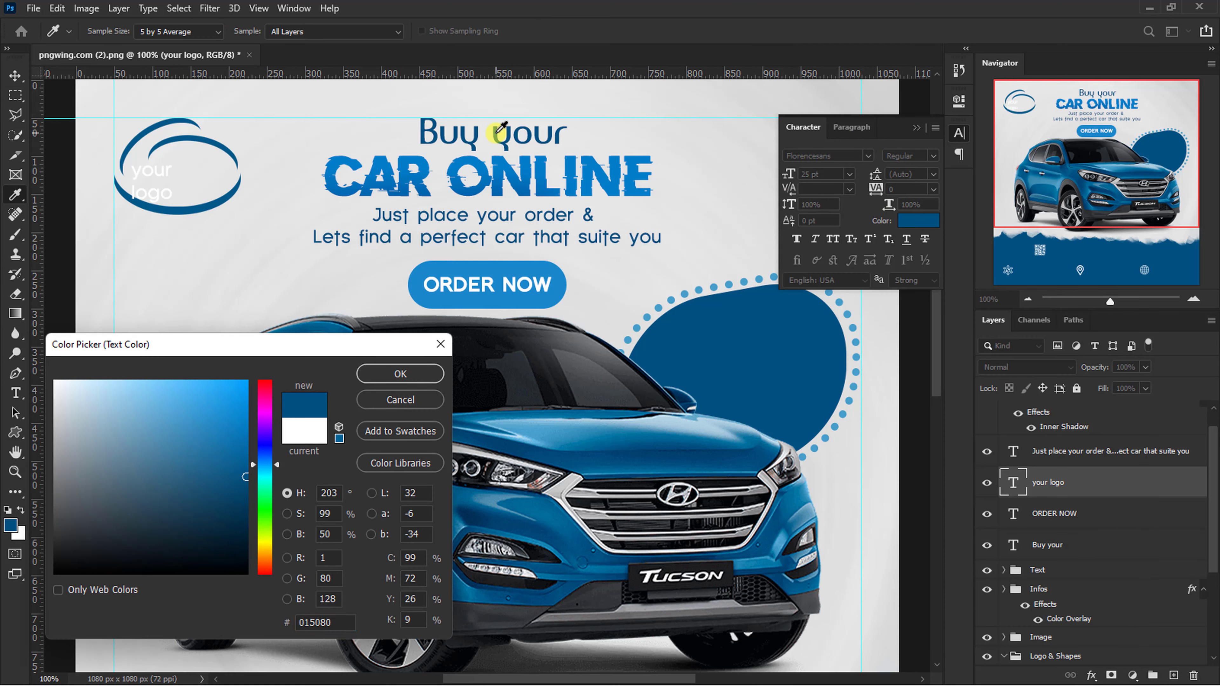
pyautogui.click(394, 374)
pyautogui.moveTo(144, 178); pyautogui.dragTo(180, 170)
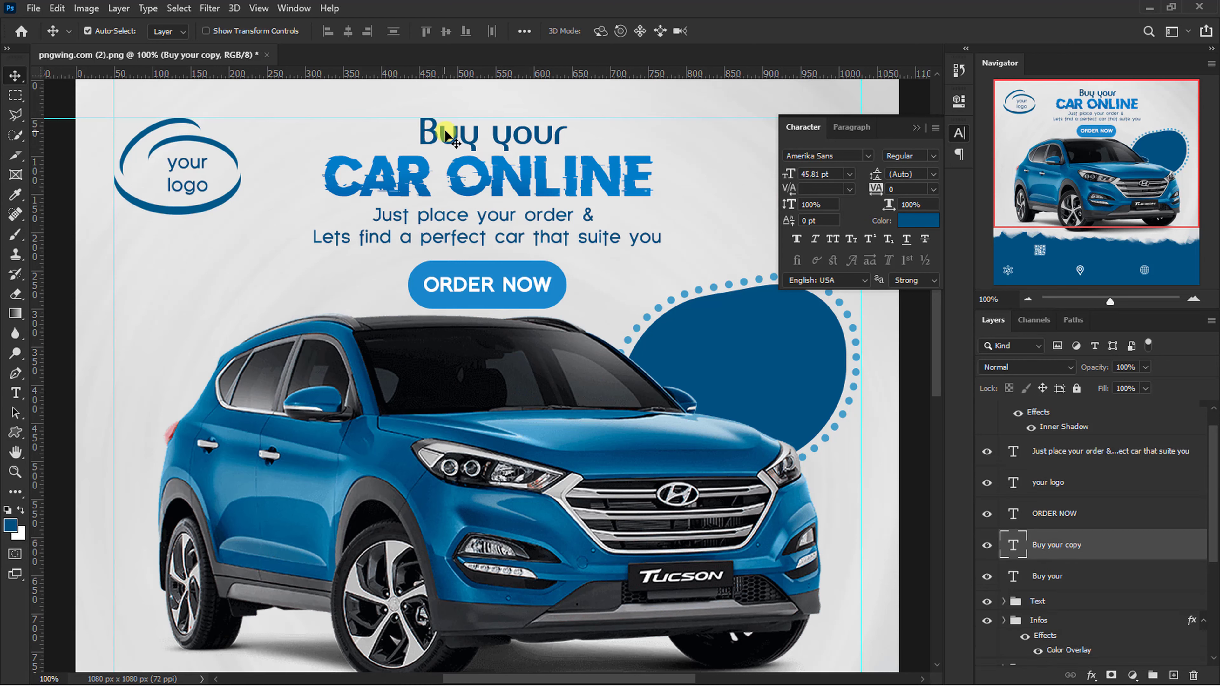
# Add white 34 pt 'get up to' text inside the blue blob
pyautogui.moveTo(428, 136); pyautogui.dragTo(655, 267)
pyautogui.click(909, 222)
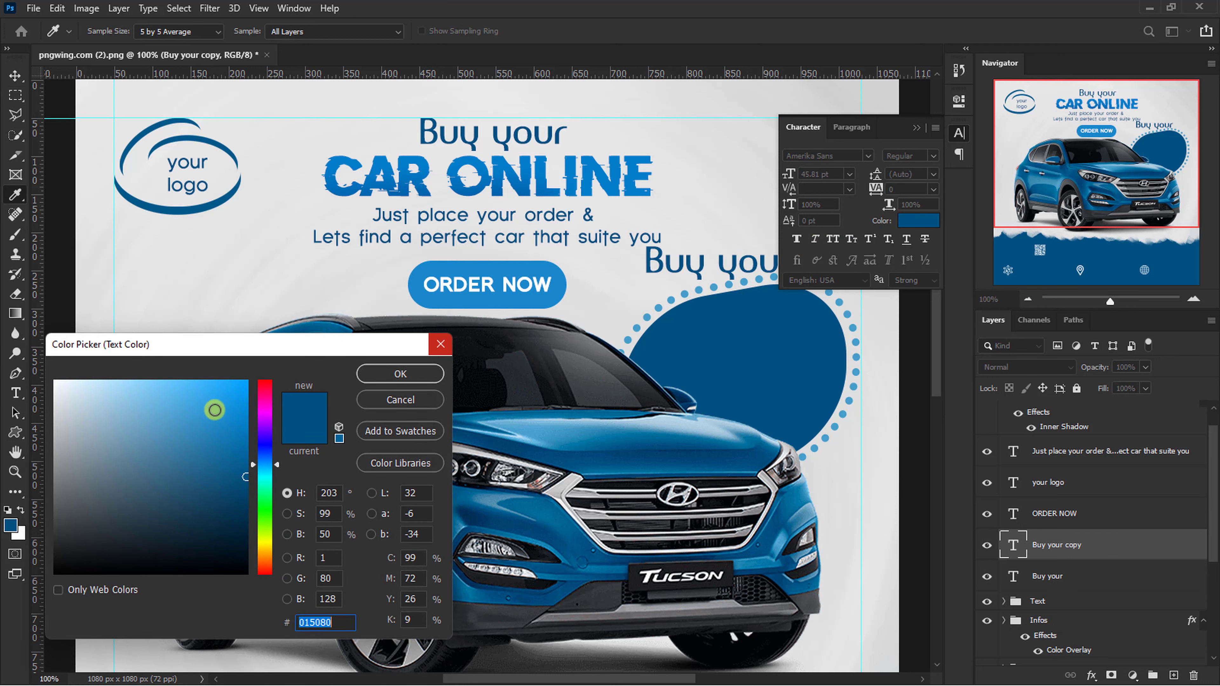
pyautogui.moveTo(212, 408); pyautogui.dragTo(39, 372)
pyautogui.click(397, 372)
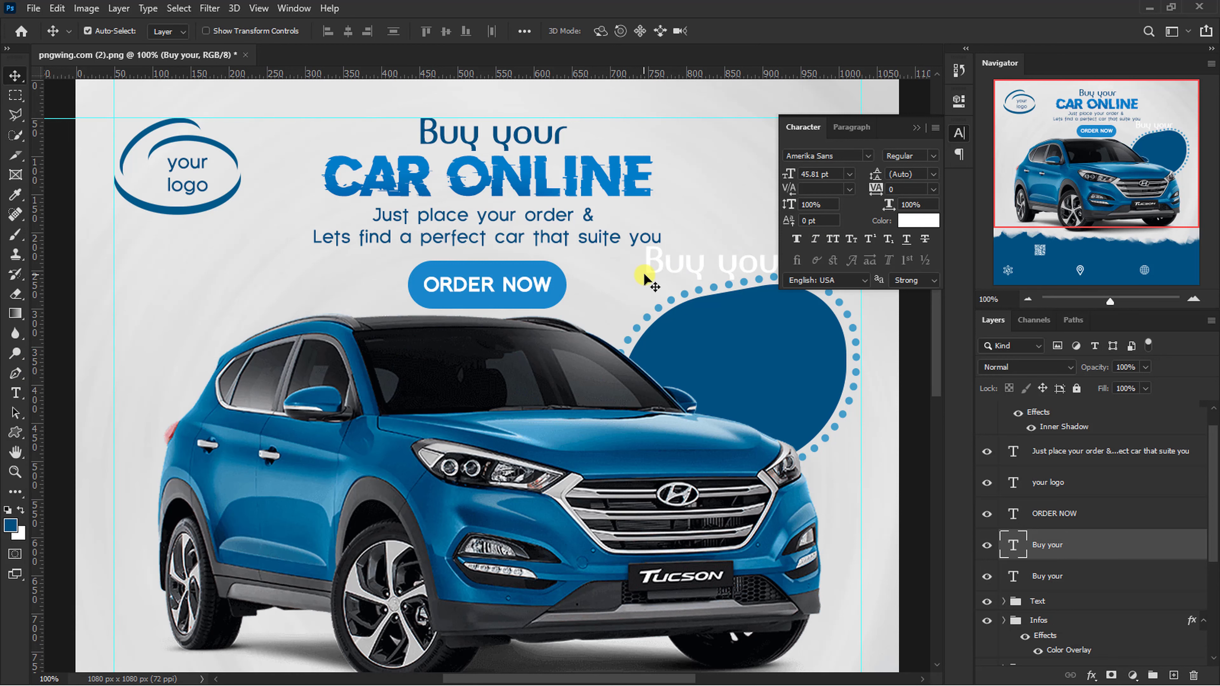
pyautogui.moveTo(605, 275); pyautogui.dragTo(636, 354)
pyautogui.write('get up to')
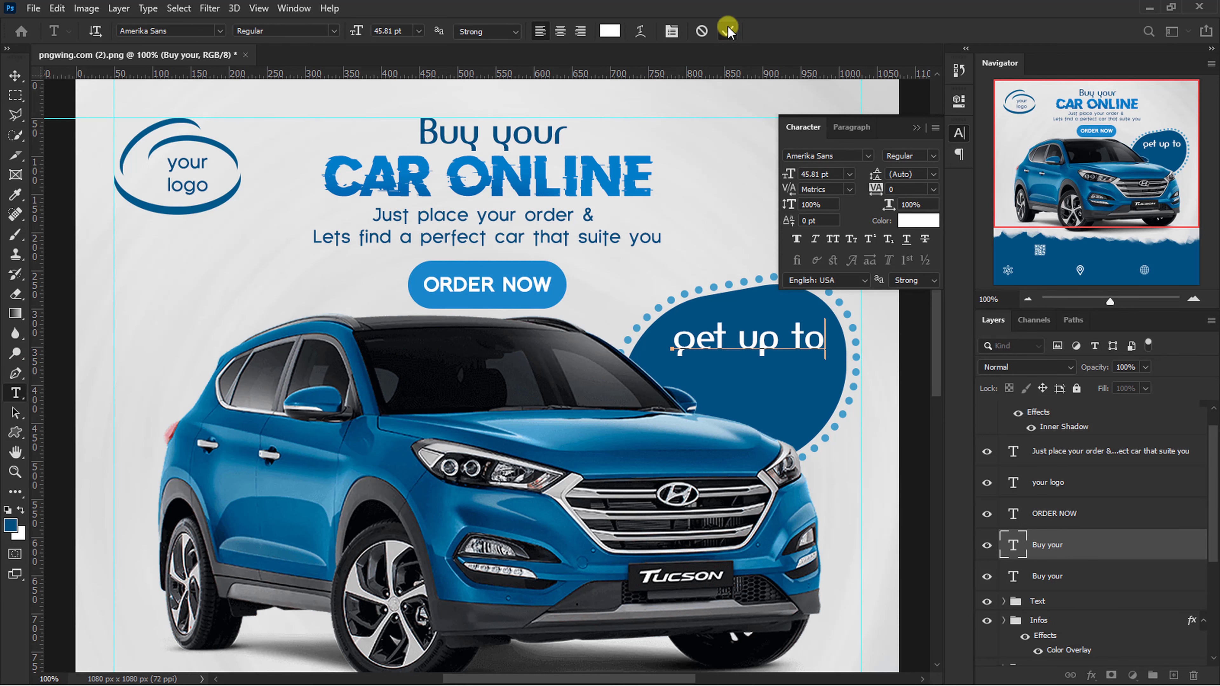
pyautogui.click(727, 31)
pyautogui.click(816, 174)
pyautogui.write('34')
pyautogui.press('Return')
# Add a 'discount' line and a 71 pt '50%' line beneath 'get up to'
pyautogui.moveTo(747, 344); pyautogui.dragTo(762, 382)
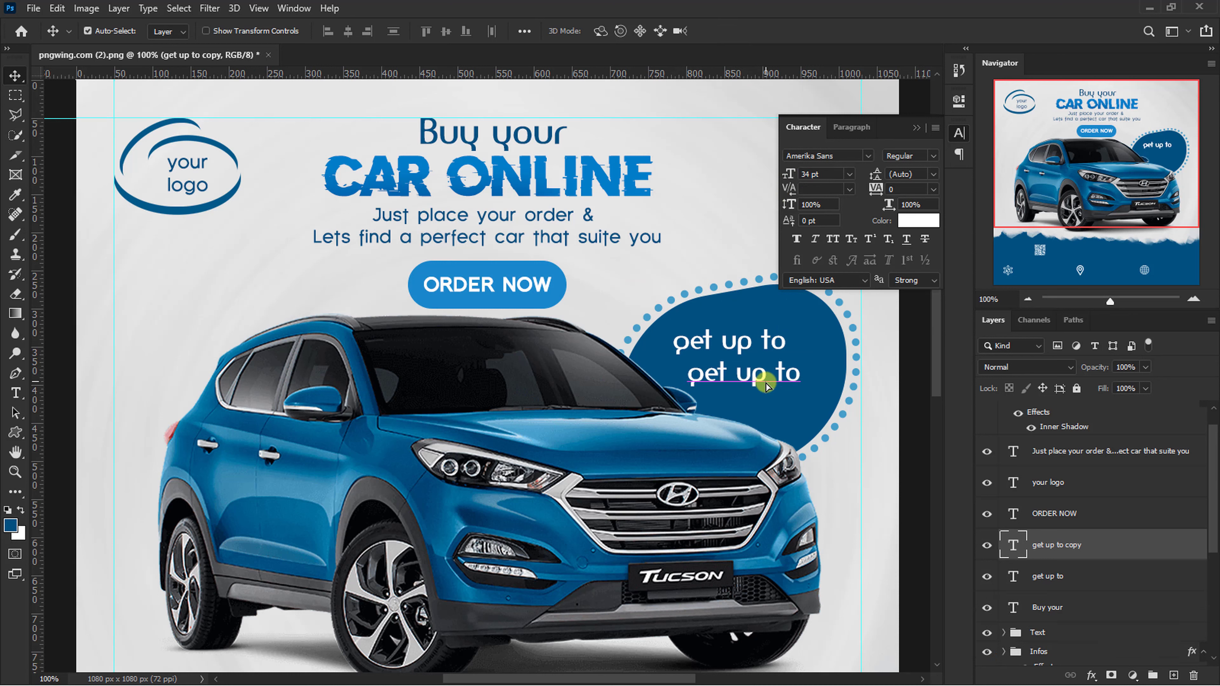
pyautogui.doubleClick(769, 387)
pyautogui.write('discount')
pyautogui.click(728, 31)
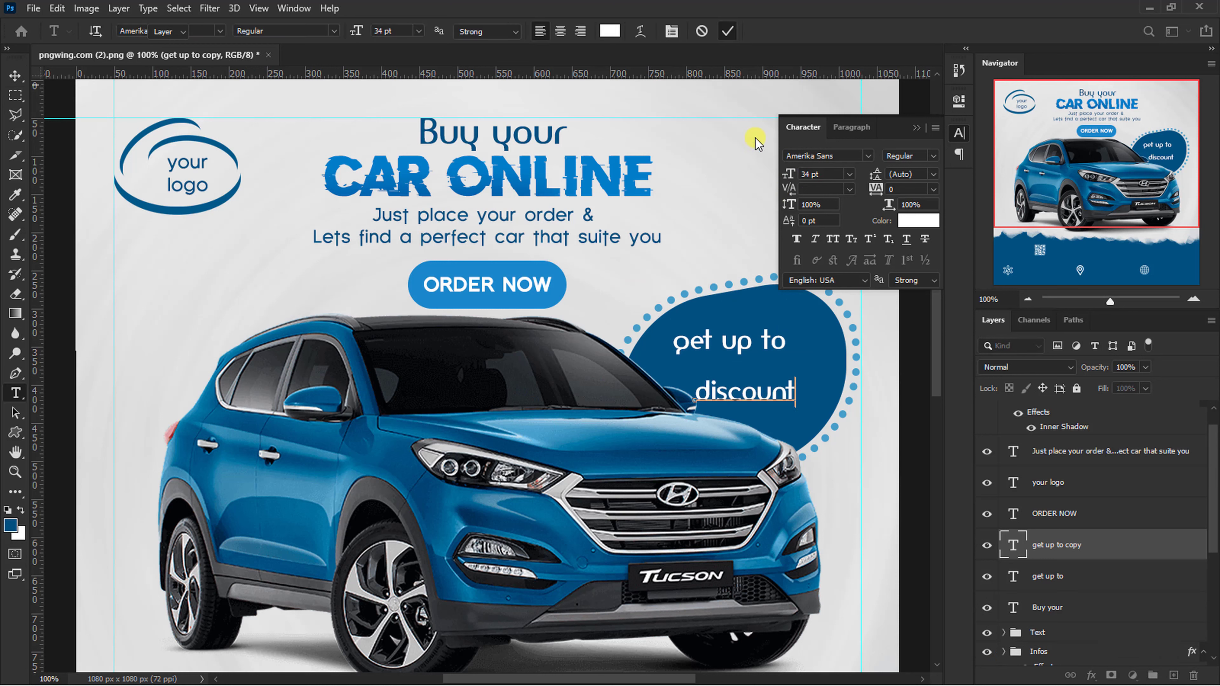
pyautogui.hotkey('ctrl', 'j')
pyautogui.moveTo(764, 392); pyautogui.dragTo(766, 367)
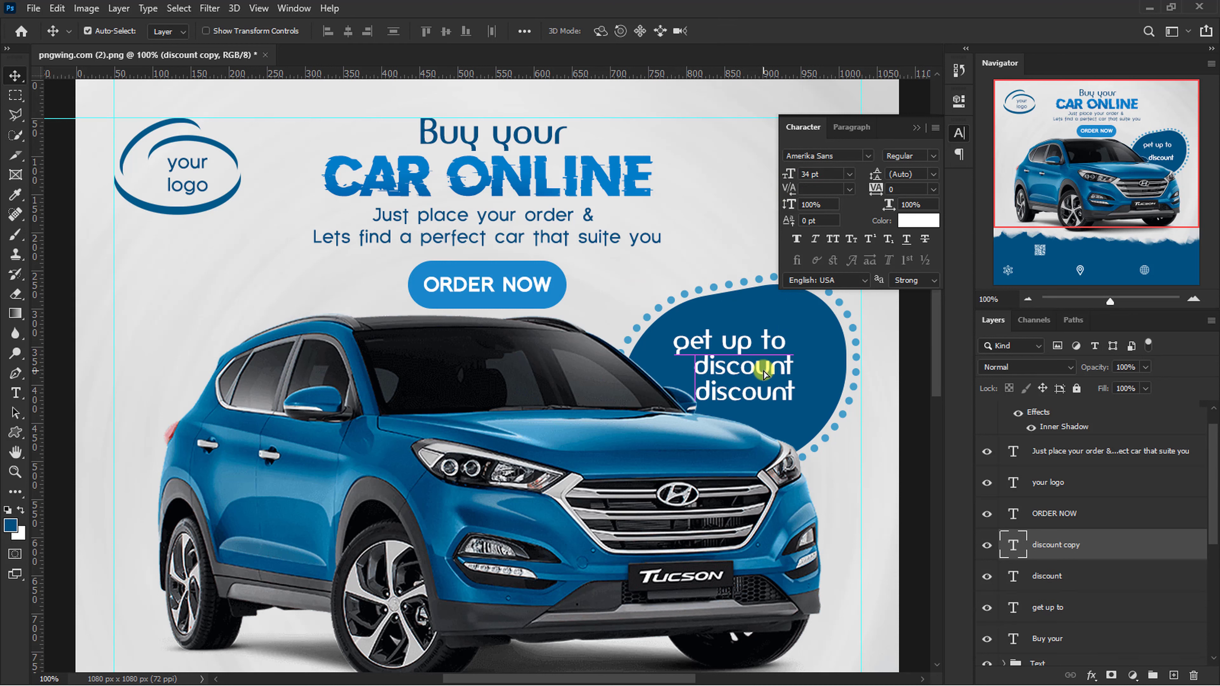
pyautogui.doubleClick(767, 368)
pyautogui.write('50')
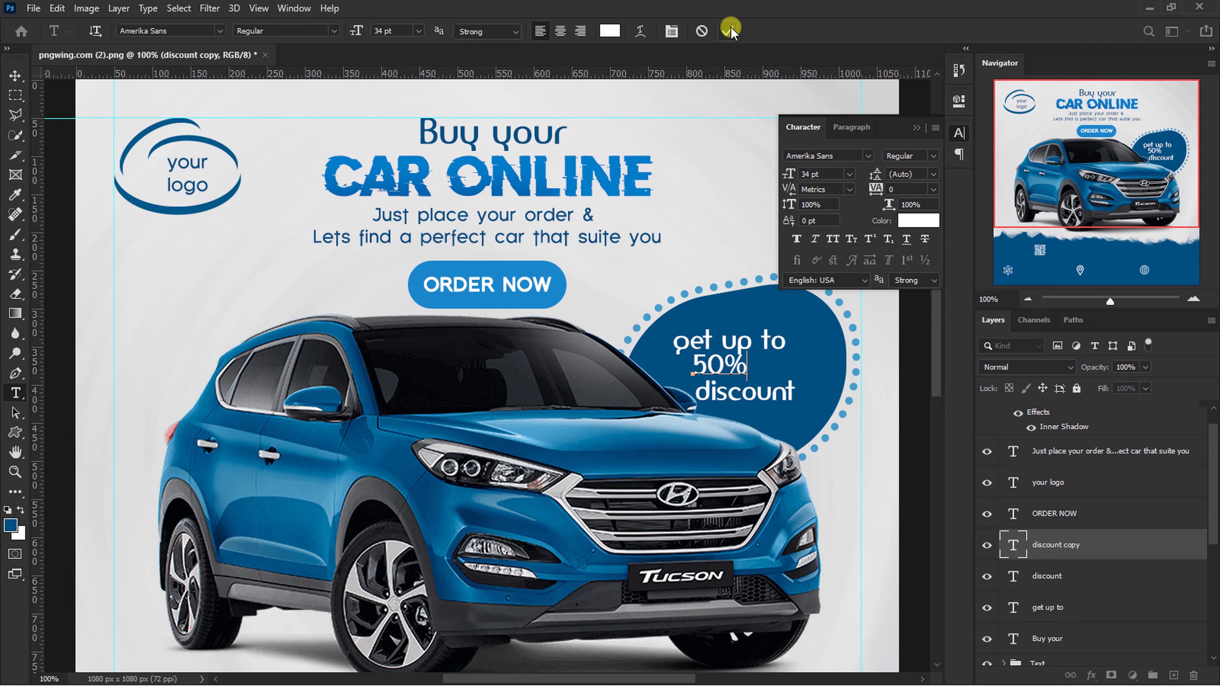
pyautogui.click(730, 31)
pyautogui.moveTo(788, 174); pyautogui.dragTo(877, 137)
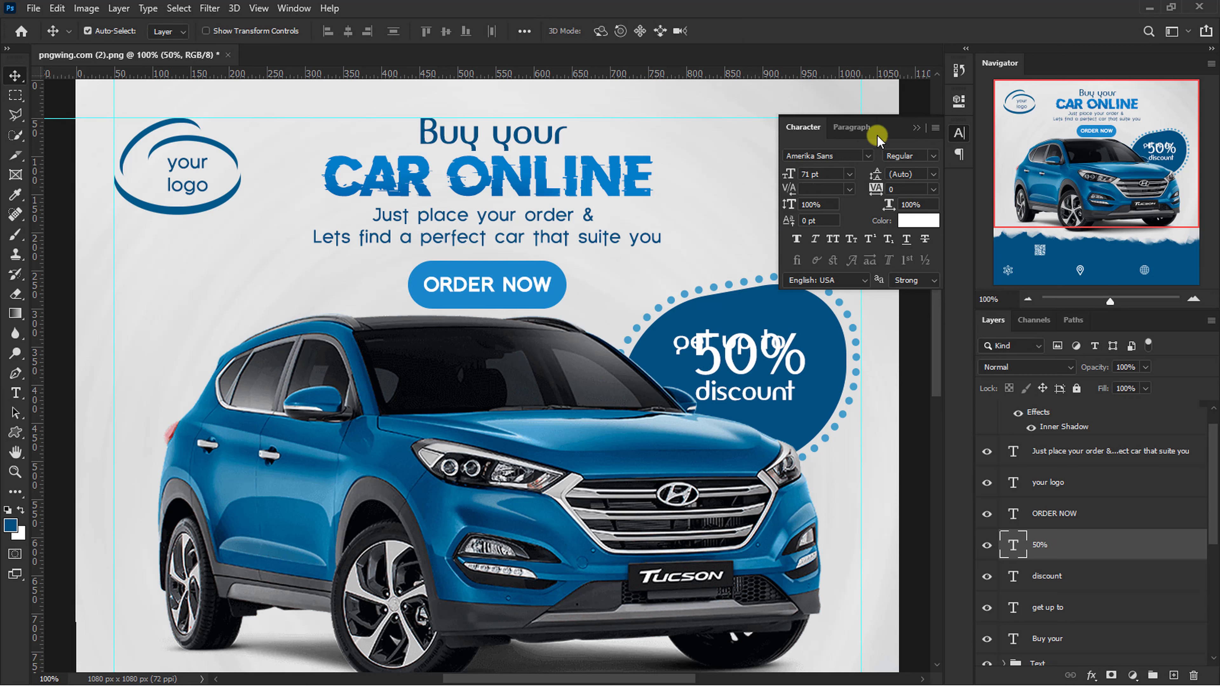
# Reposition and scale 'get up to', then skew all three badge texts upward to the right
pyautogui.click(916, 127)
pyautogui.moveTo(732, 344)
pyautogui.mouseDown()
pyautogui.moveTo(752, 312)
pyautogui.moveTo(788, 324)
pyautogui.moveTo(757, 331)
pyautogui.mouseUp()
pyautogui.hotkey('ctrl', 't')
pyautogui.press('Return')
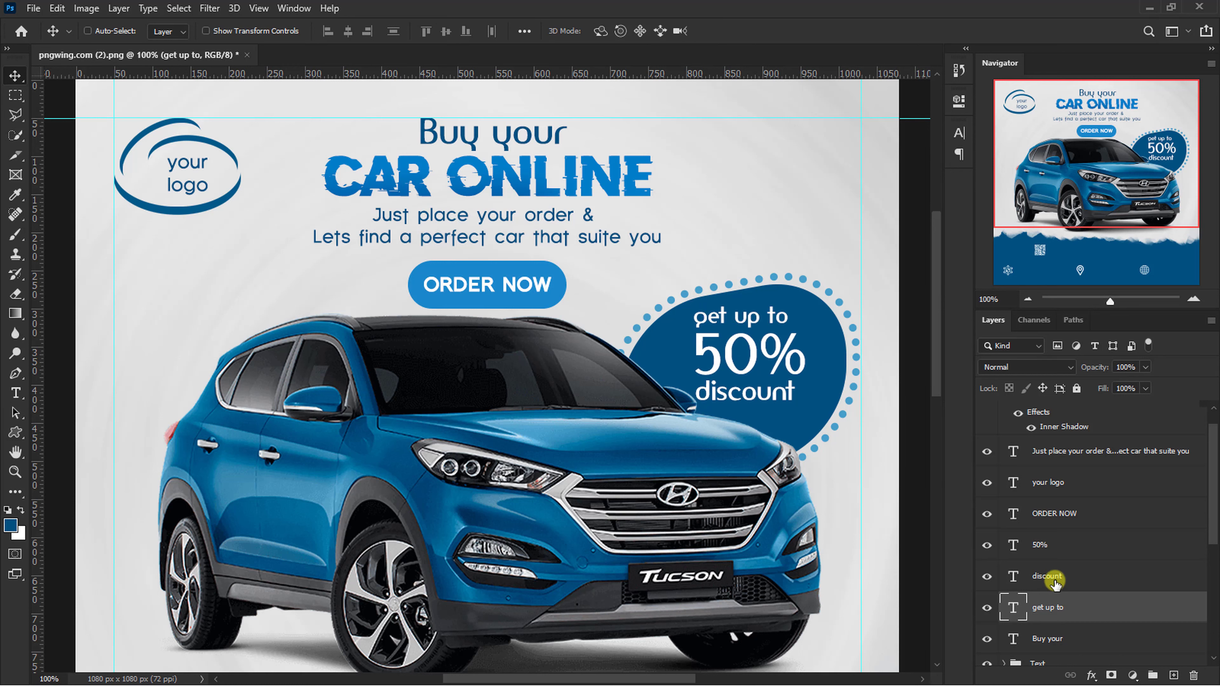
pyautogui.keyDown('shift'); pyautogui.click(1055, 576); pyautogui.keyUp('shift')
pyautogui.keyDown('shift'); pyautogui.click(1052, 545); pyautogui.keyUp('shift')
pyautogui.hotkey('ctrl', 't')
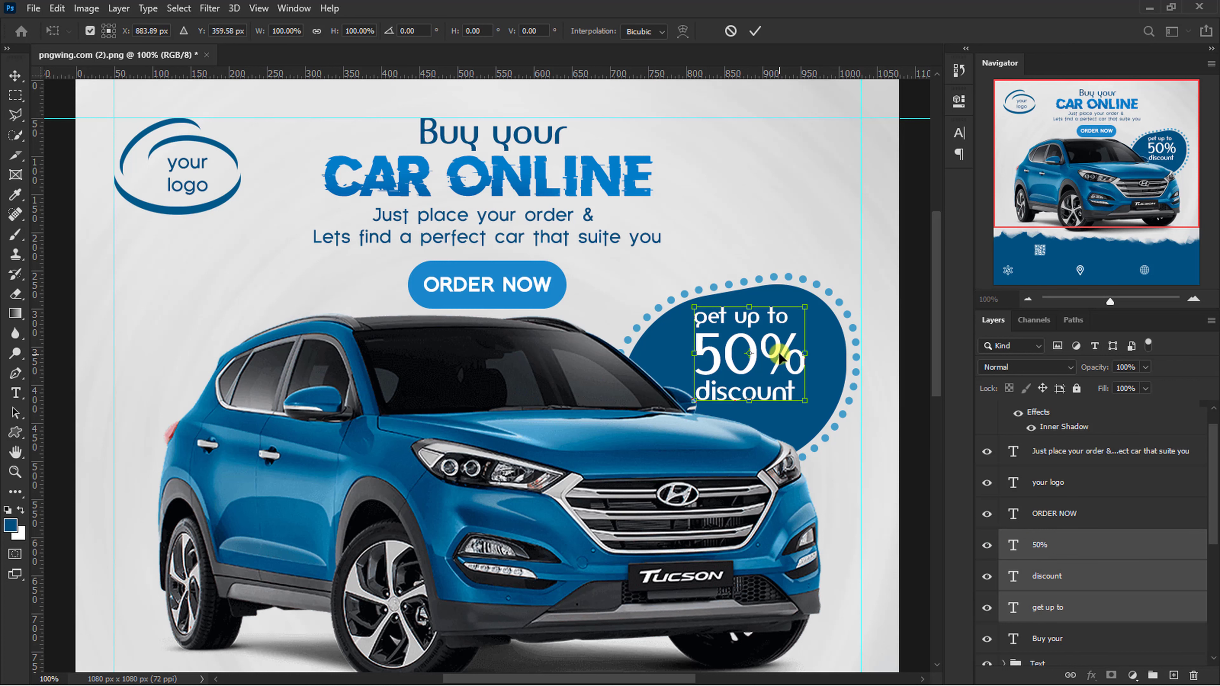
pyautogui.rightClick(779, 358)
pyautogui.click(807, 417)
pyautogui.moveTo(805, 353)
pyautogui.mouseDown()
pyautogui.moveTo(806, 338)
pyautogui.moveTo(815, 353)
pyautogui.mouseUp()
pyautogui.press('Return')
# Shrink the blue discount badge shape slightly
pyautogui.click(836, 377)
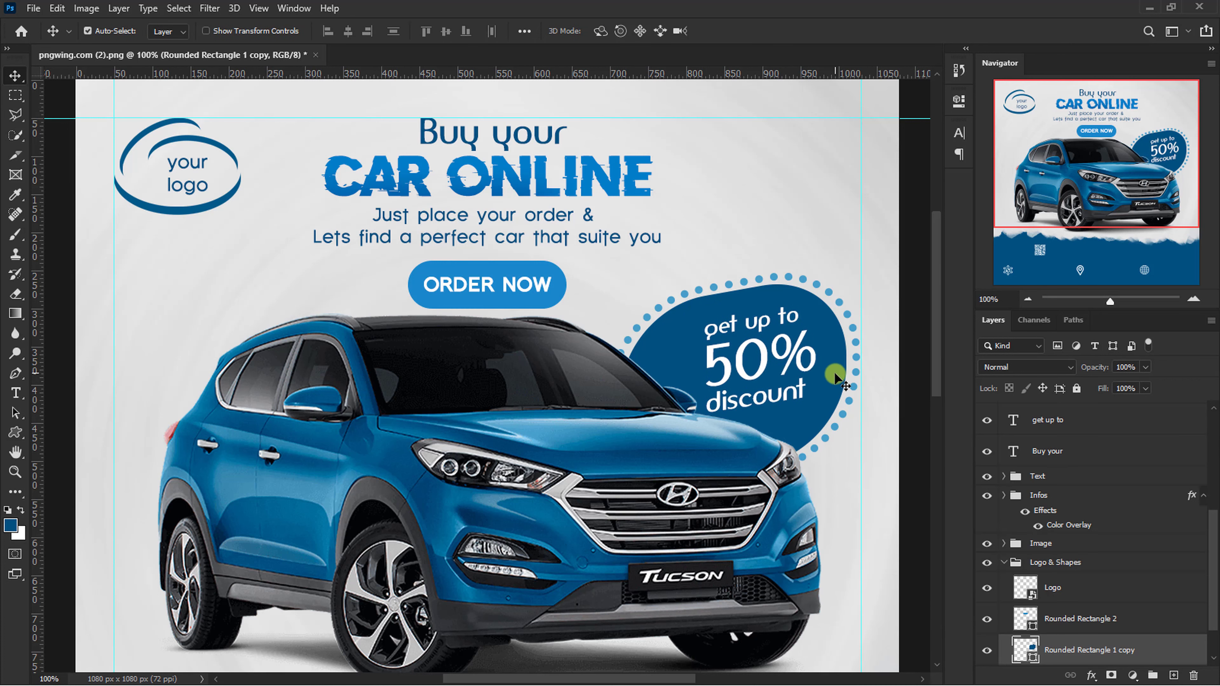
pyautogui.hotkey('ctrl', 't')
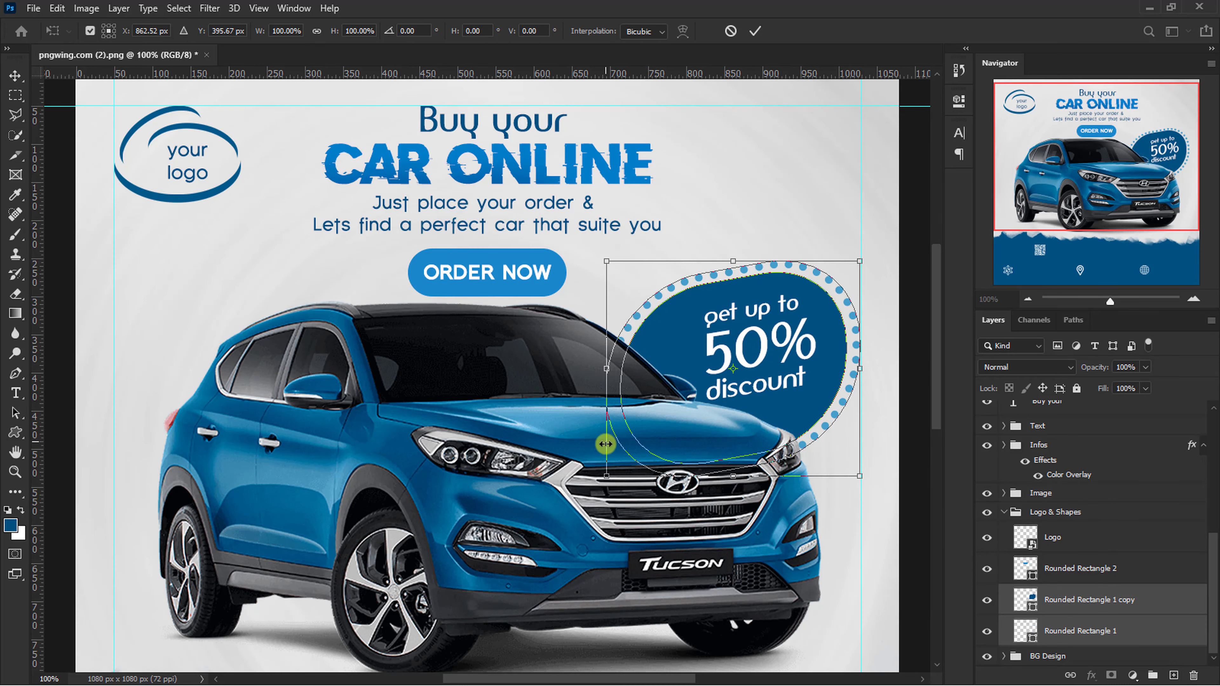
pyautogui.moveTo(606, 476); pyautogui.dragTo(665, 437)
pyautogui.moveTo(863, 259); pyautogui.dragTo(851, 258)
pyautogui.click(752, 31)
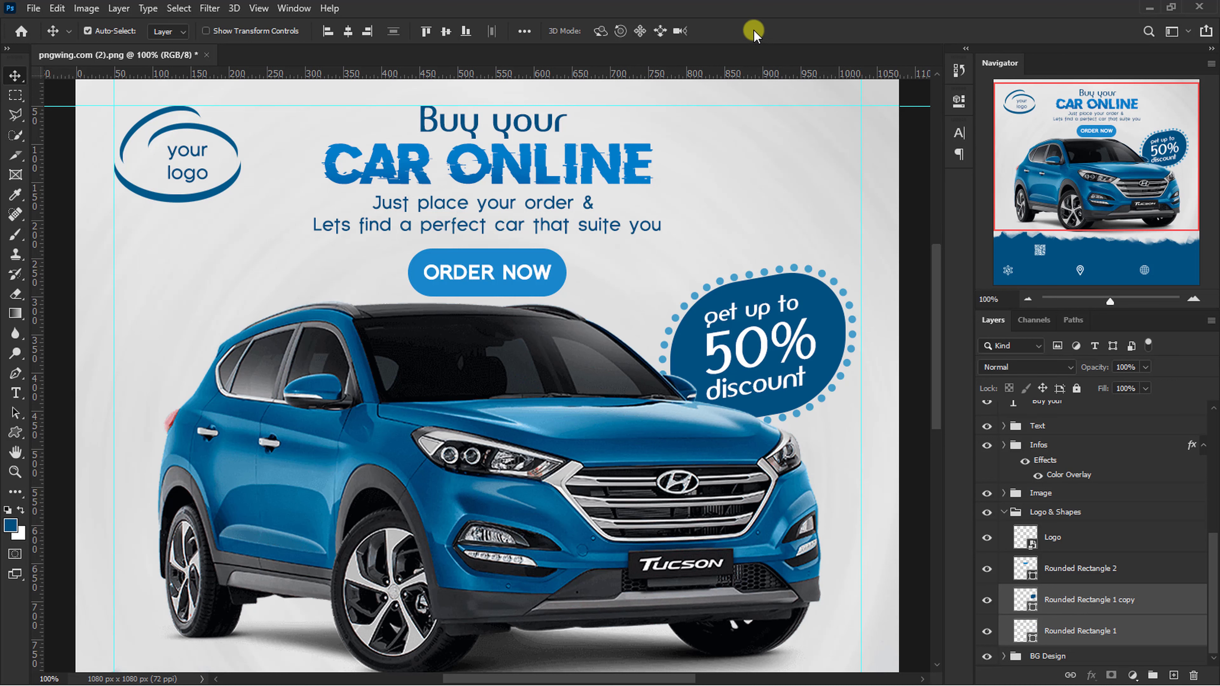
# Reduce the 'Just place your order' subheading to 19 pt
pyautogui.click(557, 207)
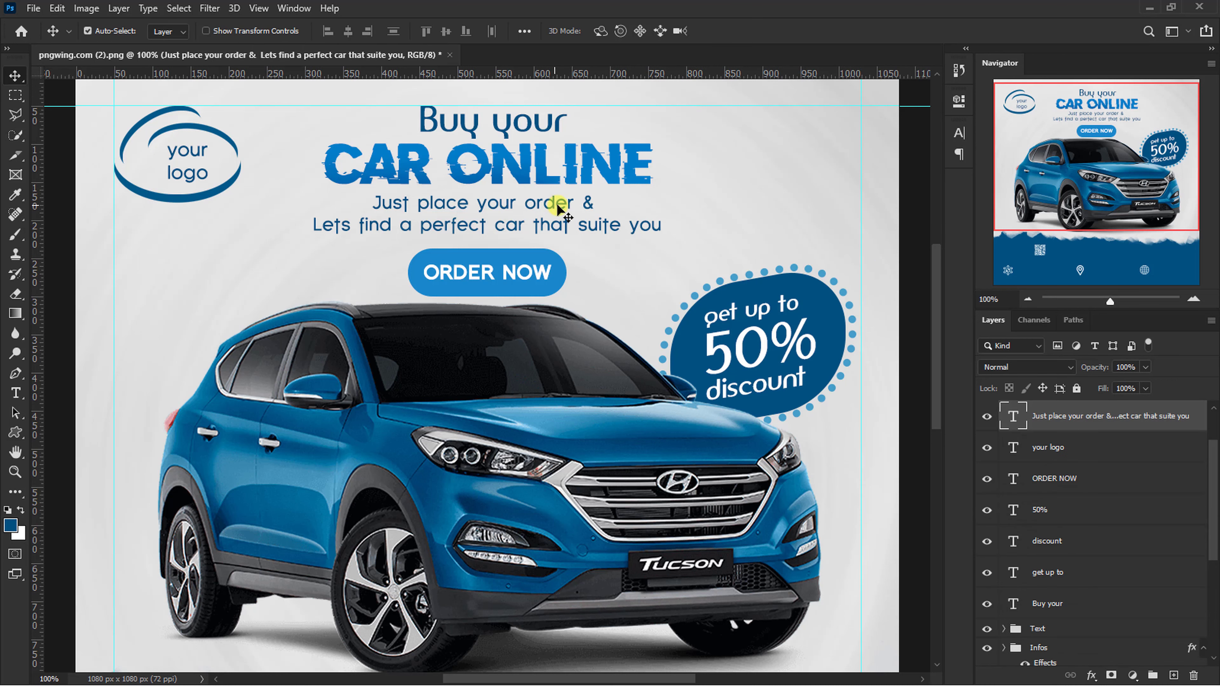
pyautogui.click(958, 134)
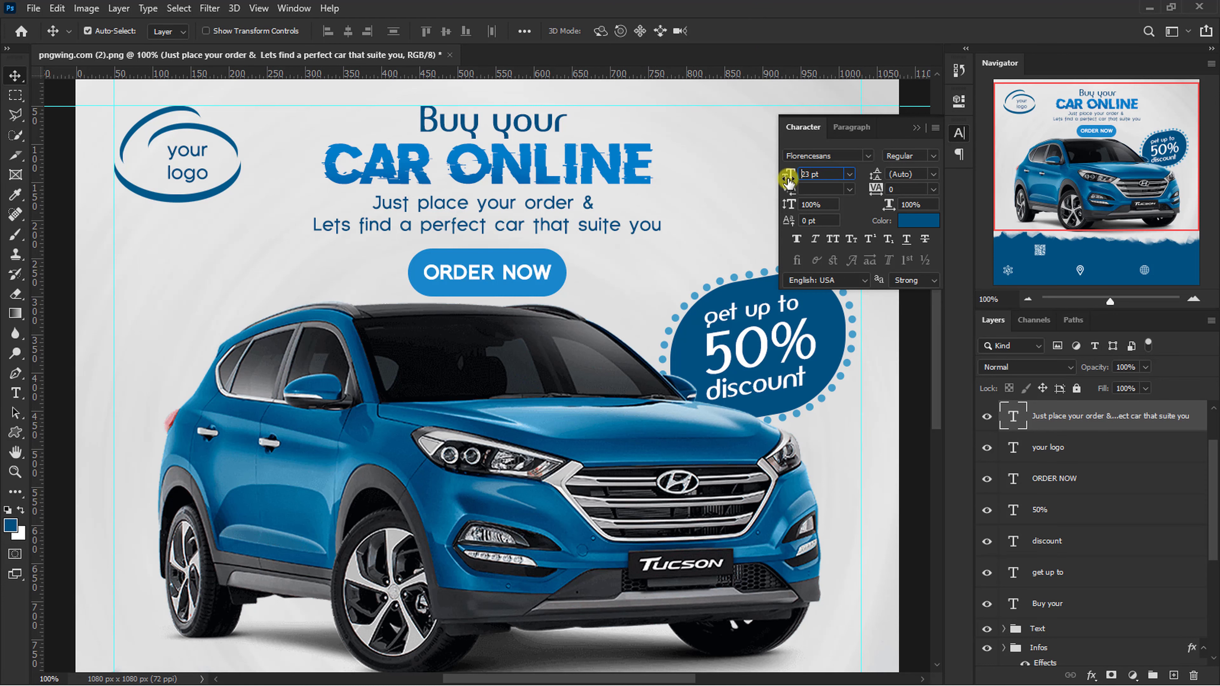
pyautogui.moveTo(788, 180); pyautogui.dragTo(771, 181)
pyautogui.click(914, 128)
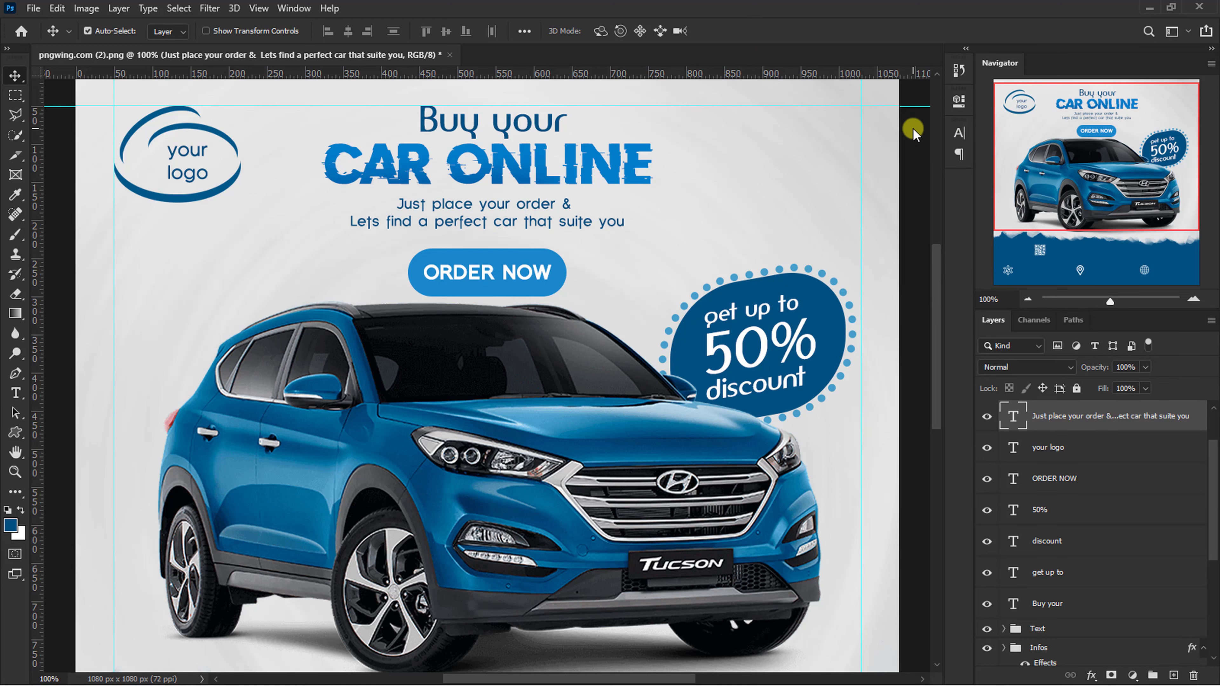
# Shrink the ORDER NOW button text and move it up
pyautogui.hotkey('ctrl', '-')
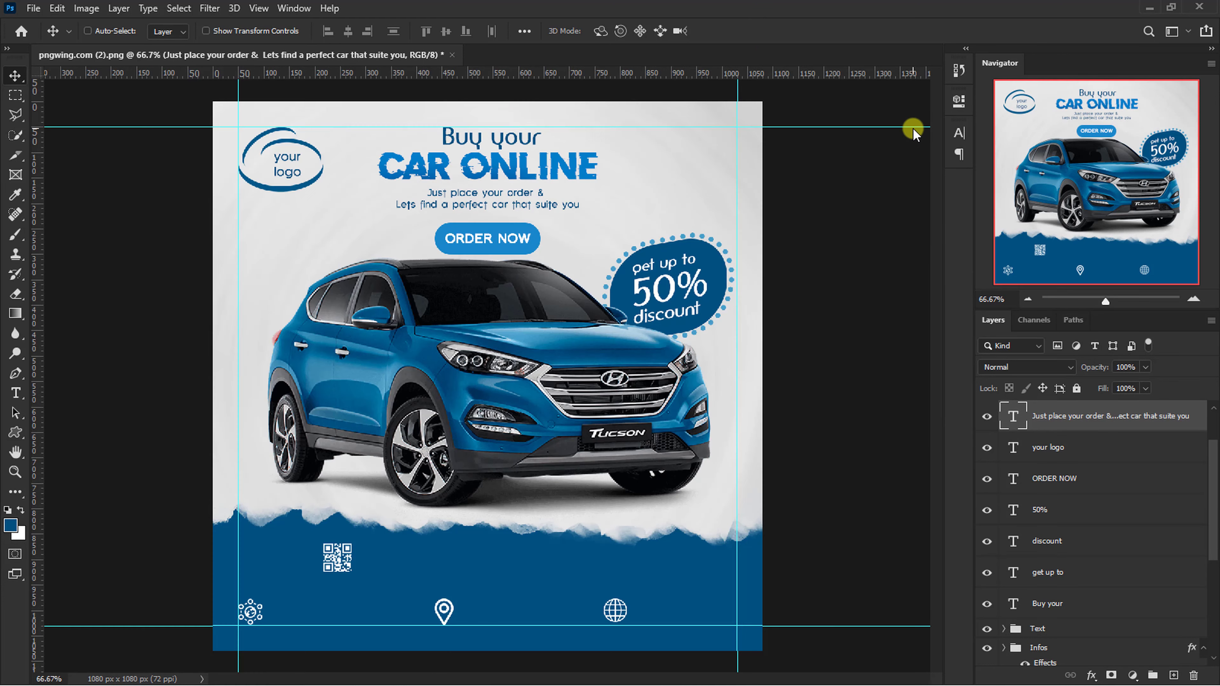
pyautogui.hotkey('ctrl', '-')
pyautogui.scroll(5, 1051, 459)
pyautogui.scroll(3, 1050, 459)
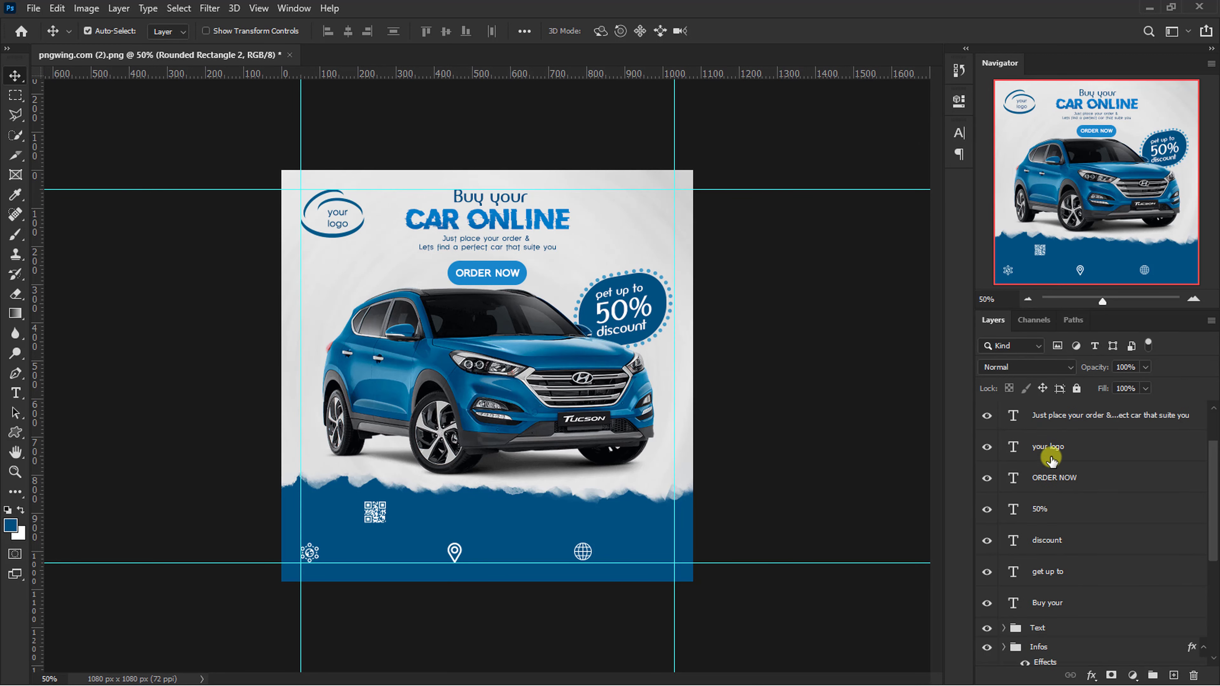
pyautogui.click(1051, 480)
pyautogui.hotkey('ctrl', 't')
pyautogui.moveTo(533, 269); pyautogui.dragTo(488, 265)
pyautogui.press('Return')
# Move the loose text layers into the Text group and collapse Logo & Shapes
pyautogui.scroll(-1, 1070, 473)
pyautogui.scroll(-1, 1072, 478)
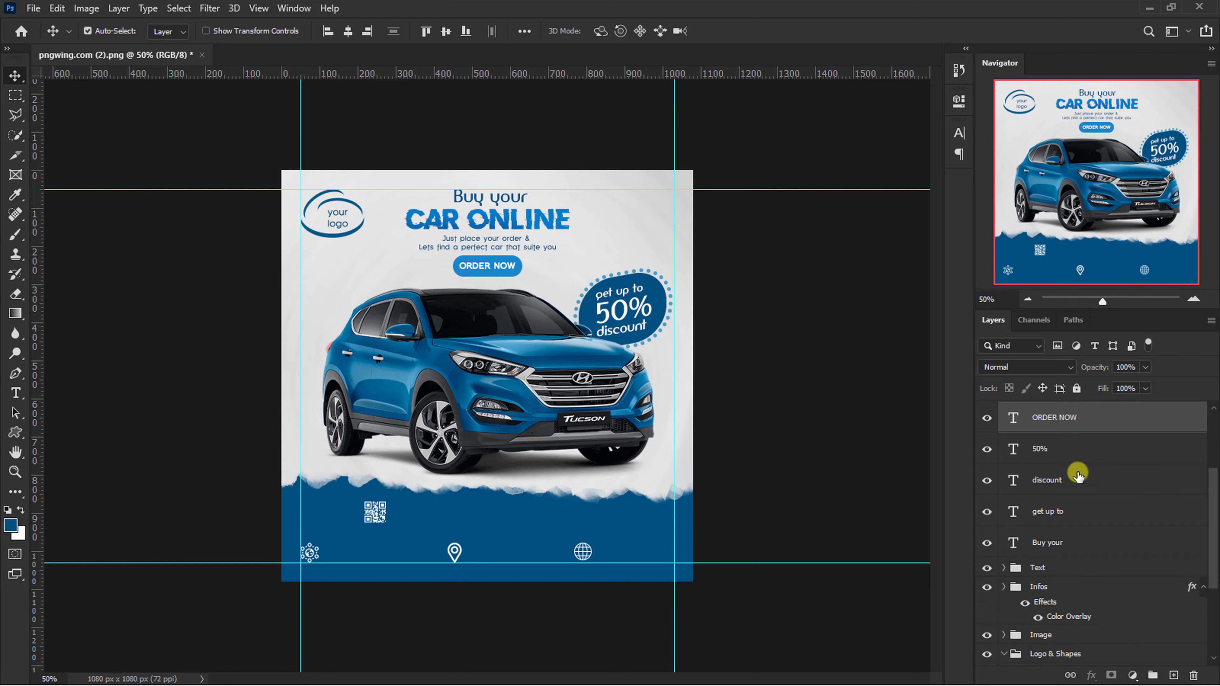
pyautogui.scroll(-2, 1076, 486)
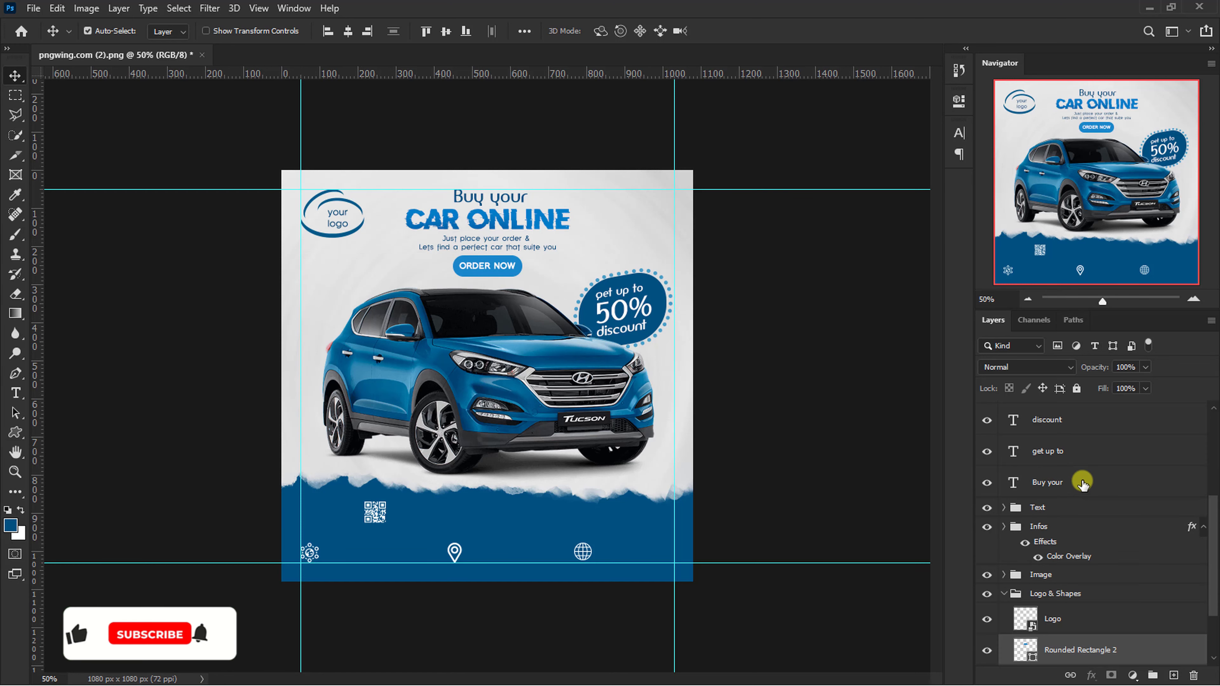
pyautogui.click(1080, 486)
pyautogui.scroll(3, 1083, 484)
pyautogui.scroll(2, 1084, 482)
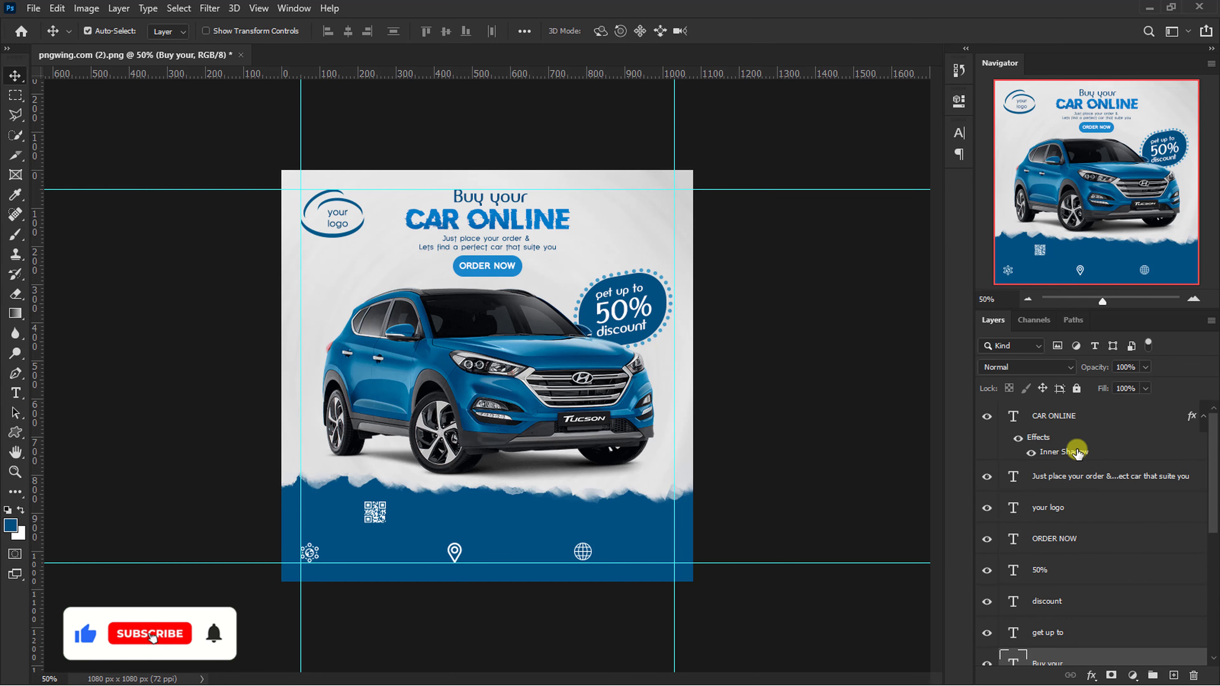
pyautogui.keyDown('shift'); pyautogui.click(1082, 422); pyautogui.keyUp('shift')
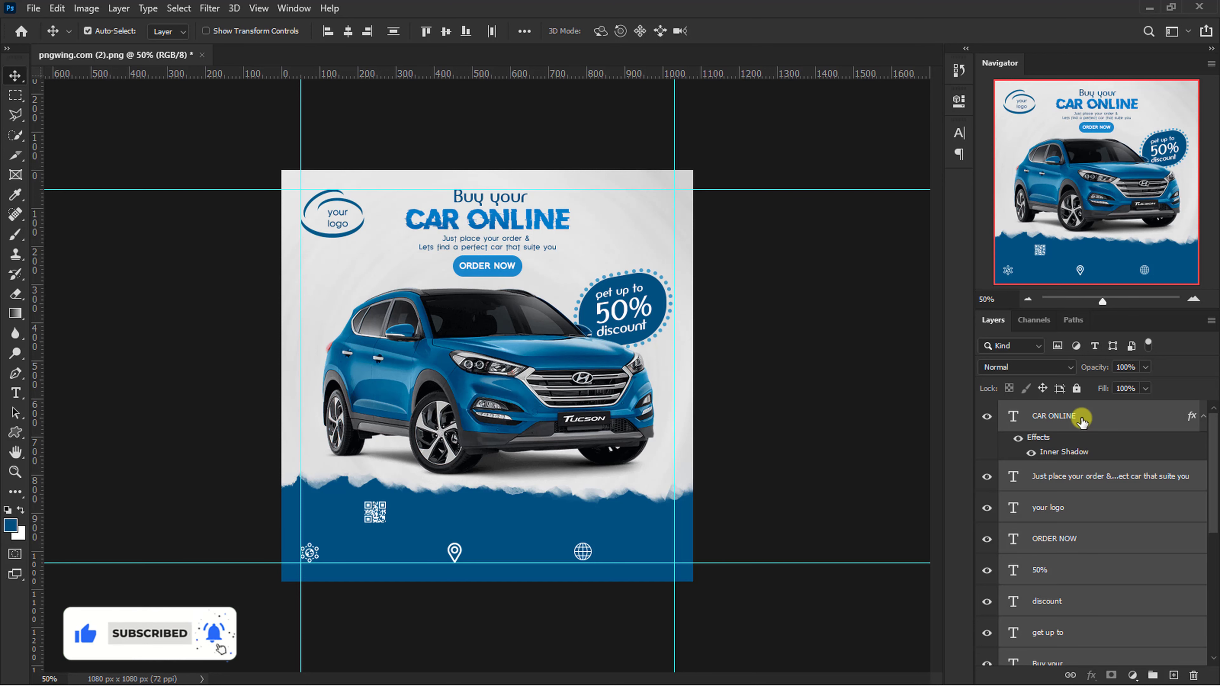
pyautogui.scroll(-3, 1084, 476)
pyautogui.moveTo(1084, 477); pyautogui.dragTo(1057, 511)
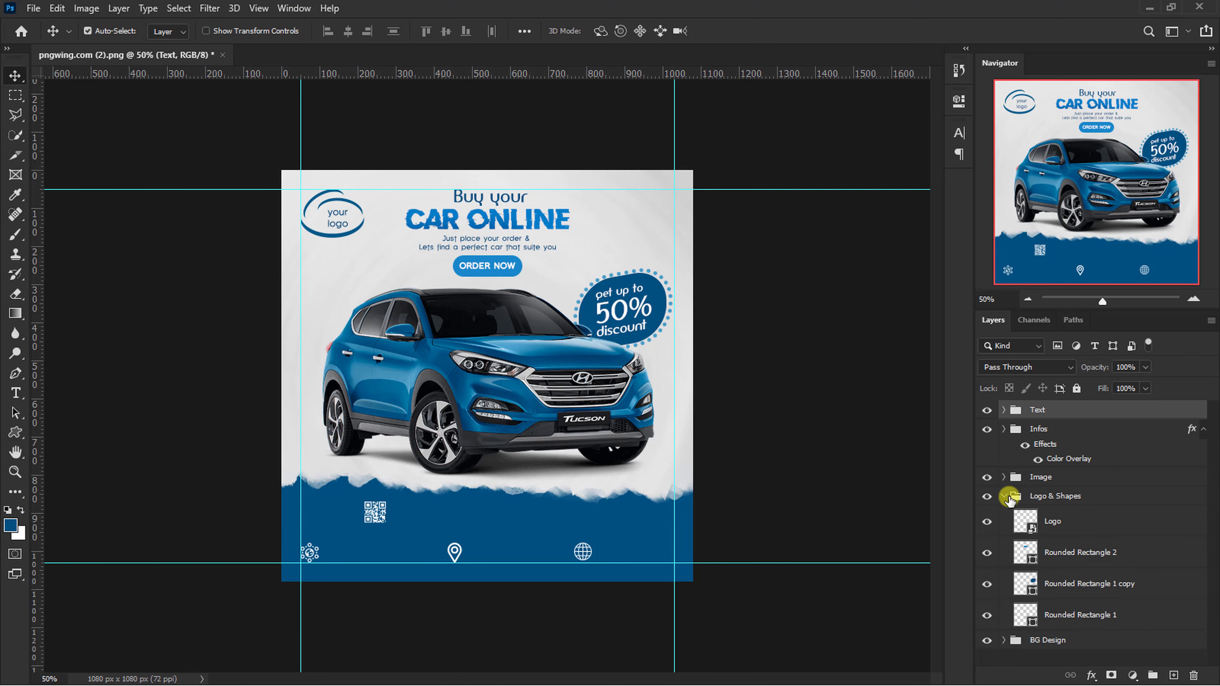
pyautogui.click(1004, 496)
# Zoom in on the banner's footer area
pyautogui.hotkey('ctrl', '+')
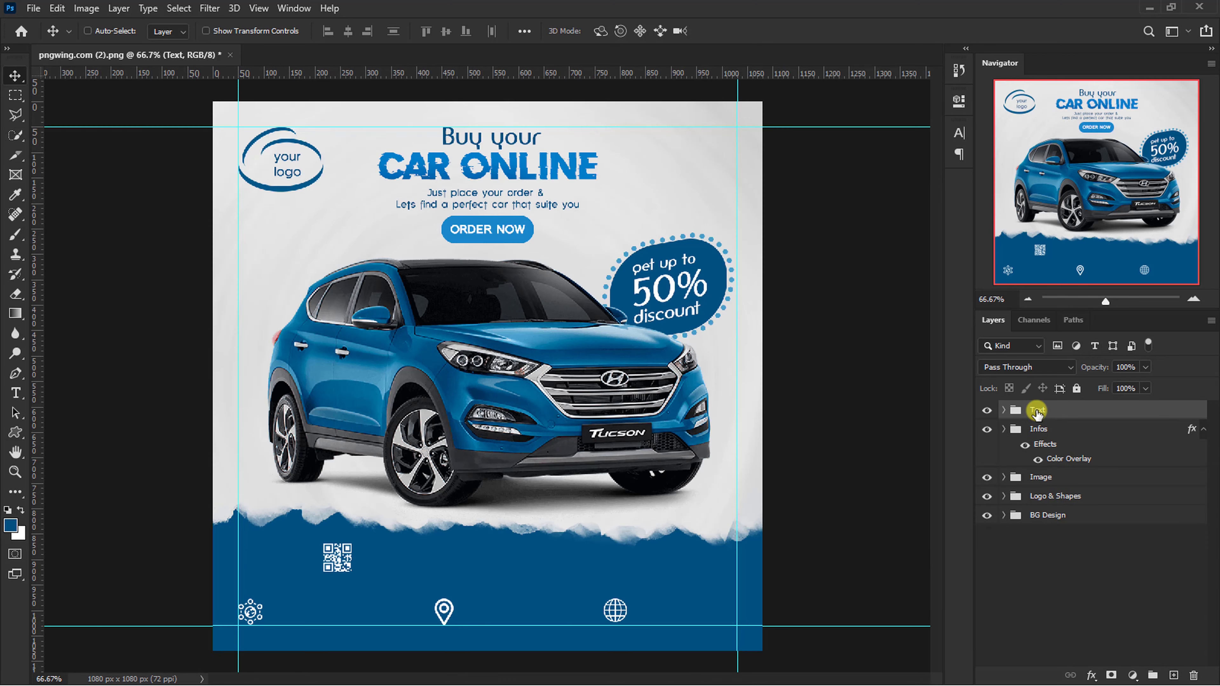
pyautogui.hotkey('ctrl', '+')
pyautogui.scroll(-3, 1040, 418)
pyautogui.scroll(-3, 1046, 417)
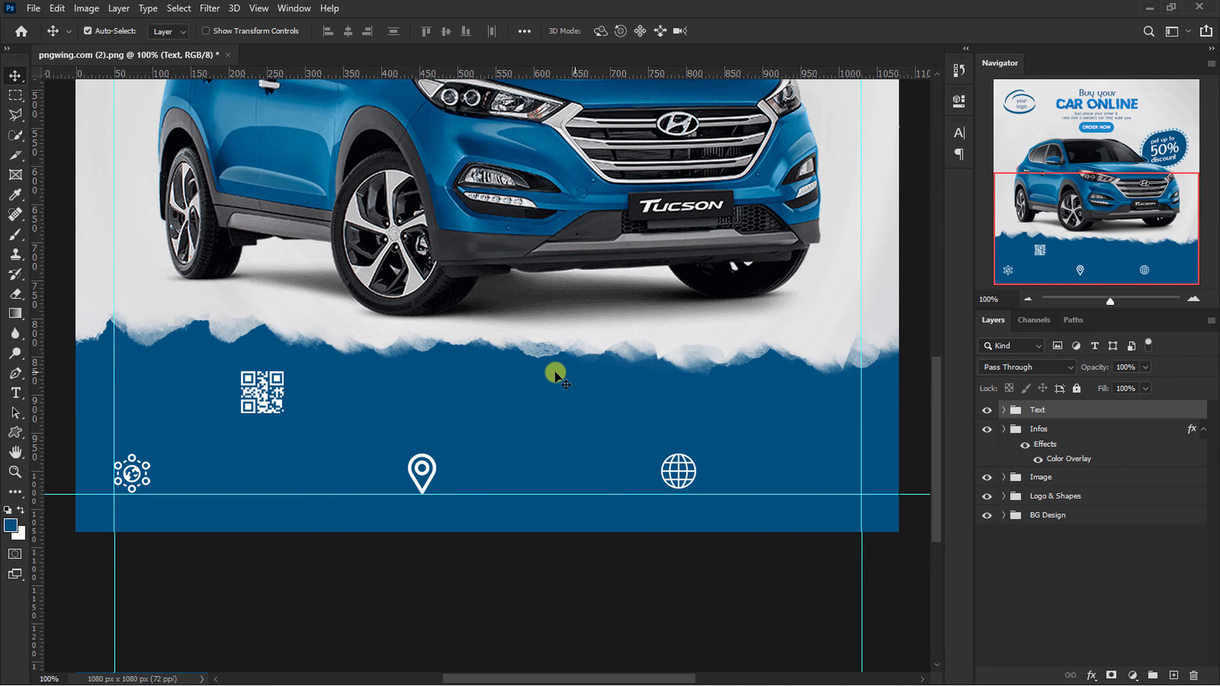
# Add a Lorem ipsum paragraph in Aceh Light beside the QR code, enlarged from 10 to 13 pt
pyautogui.click(15, 393)
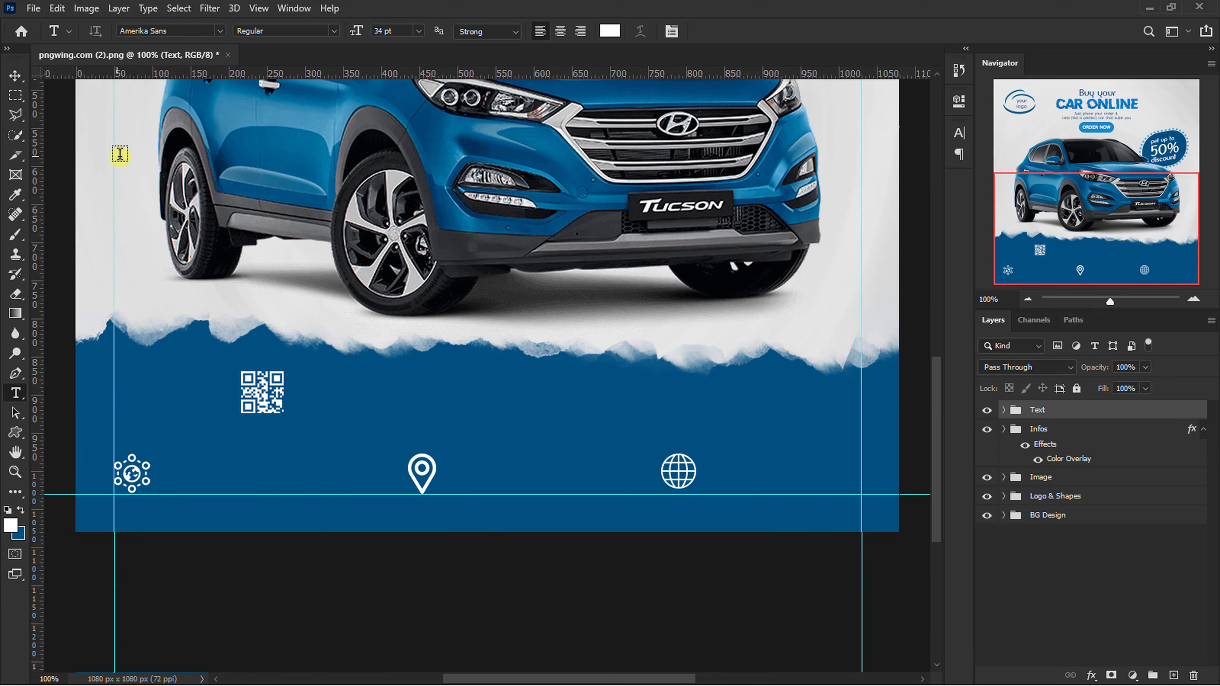
pyautogui.click(220, 31)
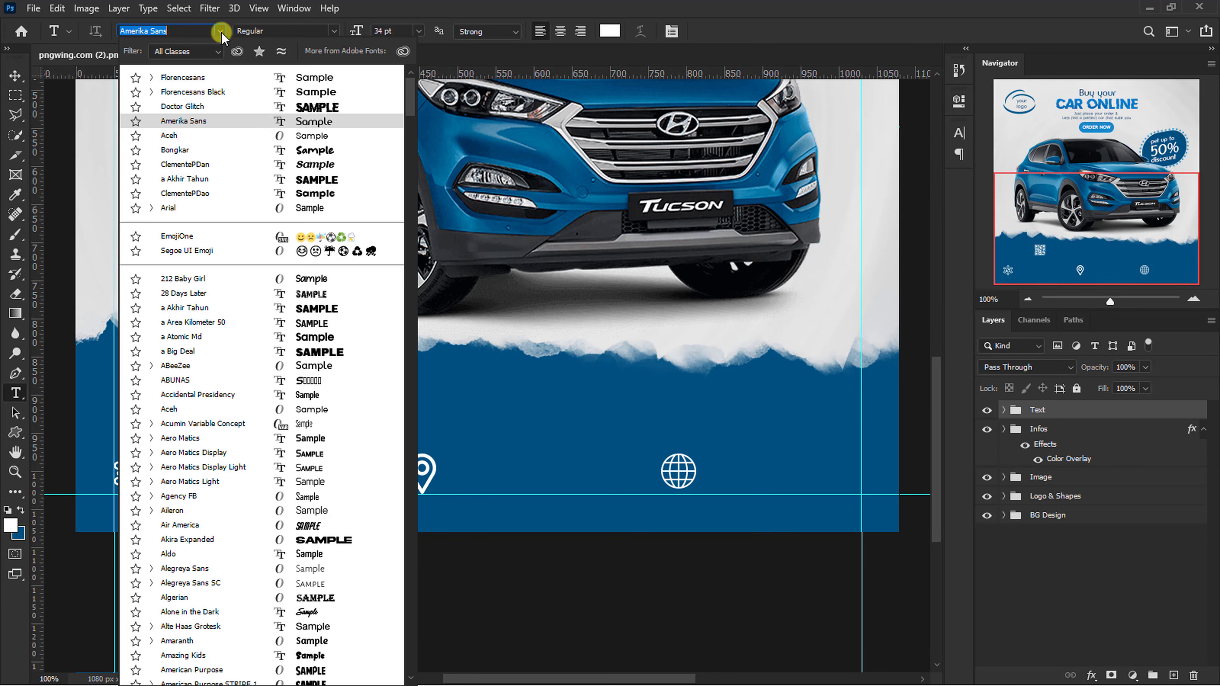
pyautogui.click(200, 136)
pyautogui.click(417, 32)
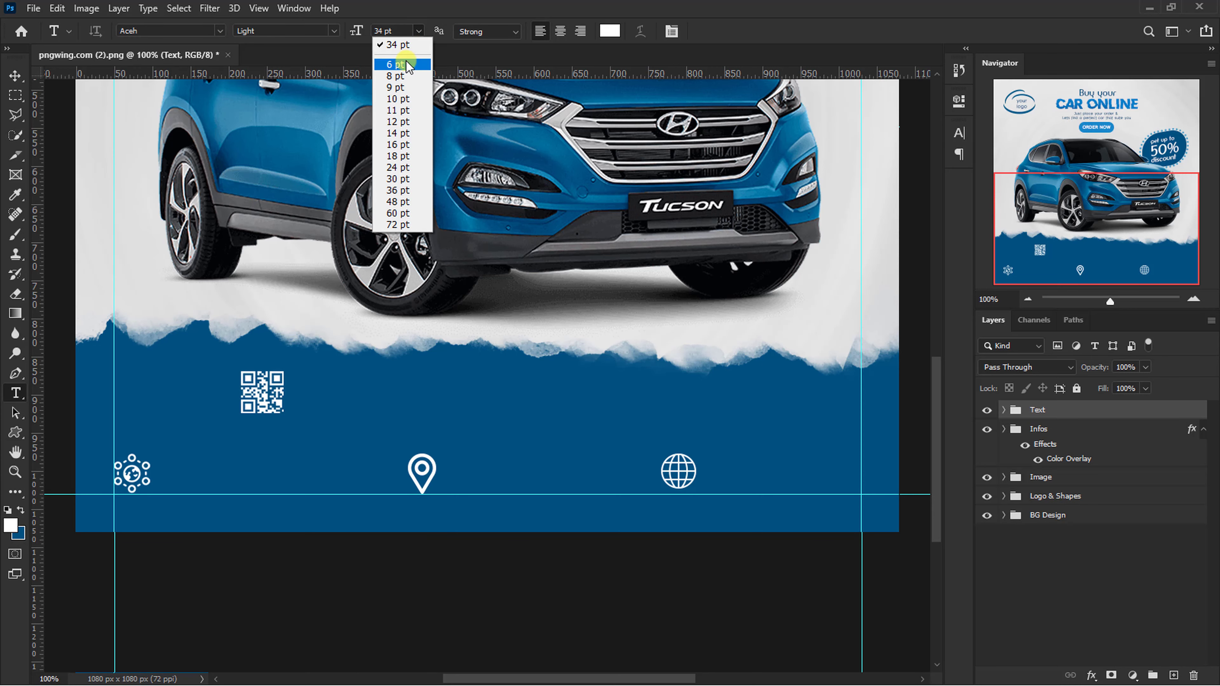
pyautogui.click(403, 102)
pyautogui.moveTo(291, 383); pyautogui.dragTo(690, 405)
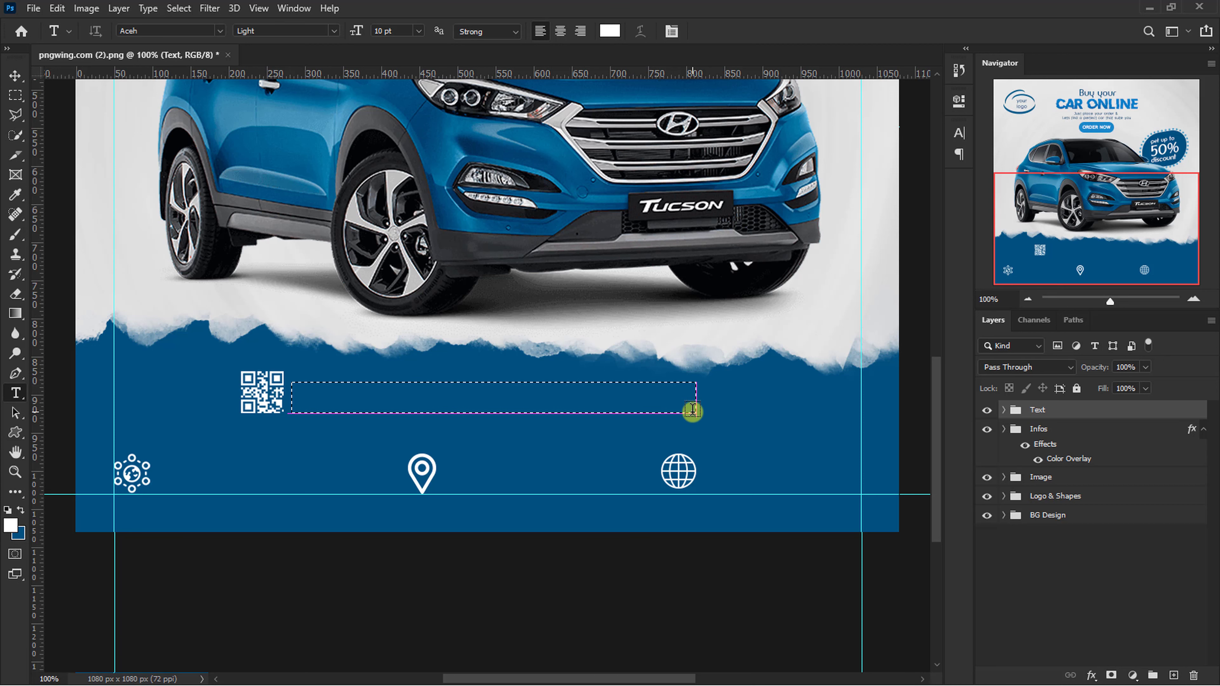
pyautogui.moveTo(692, 410); pyautogui.dragTo(692, 410)
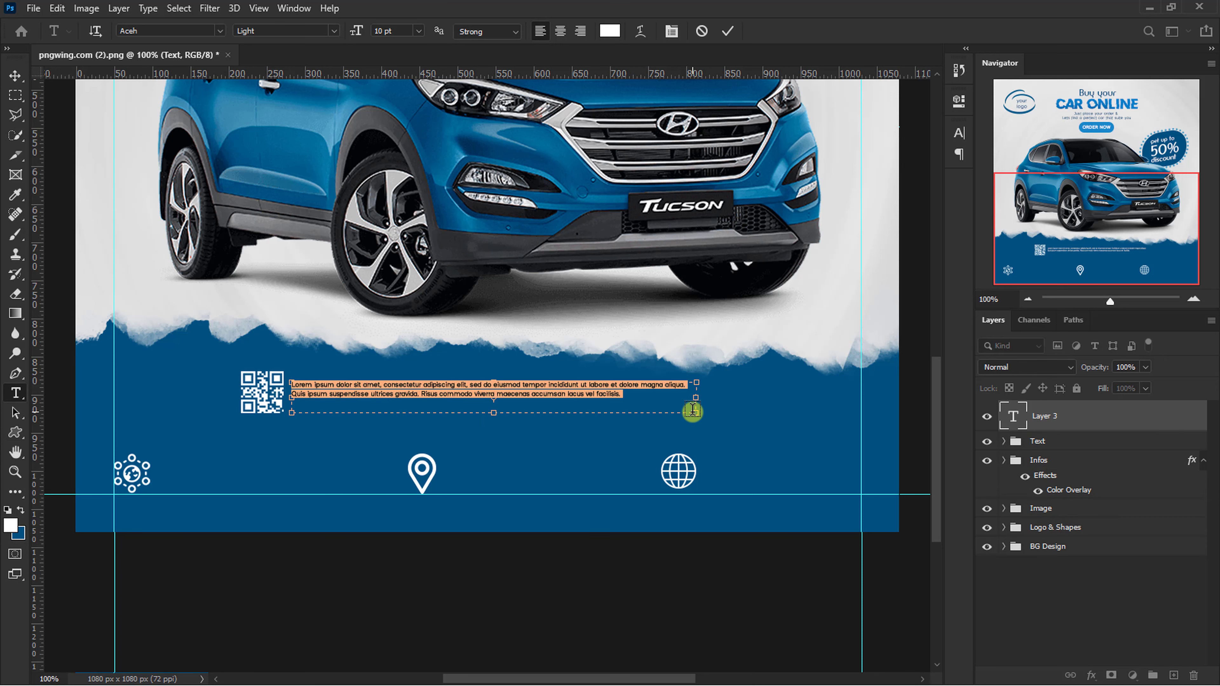
pyautogui.click(727, 38)
pyautogui.click(959, 134)
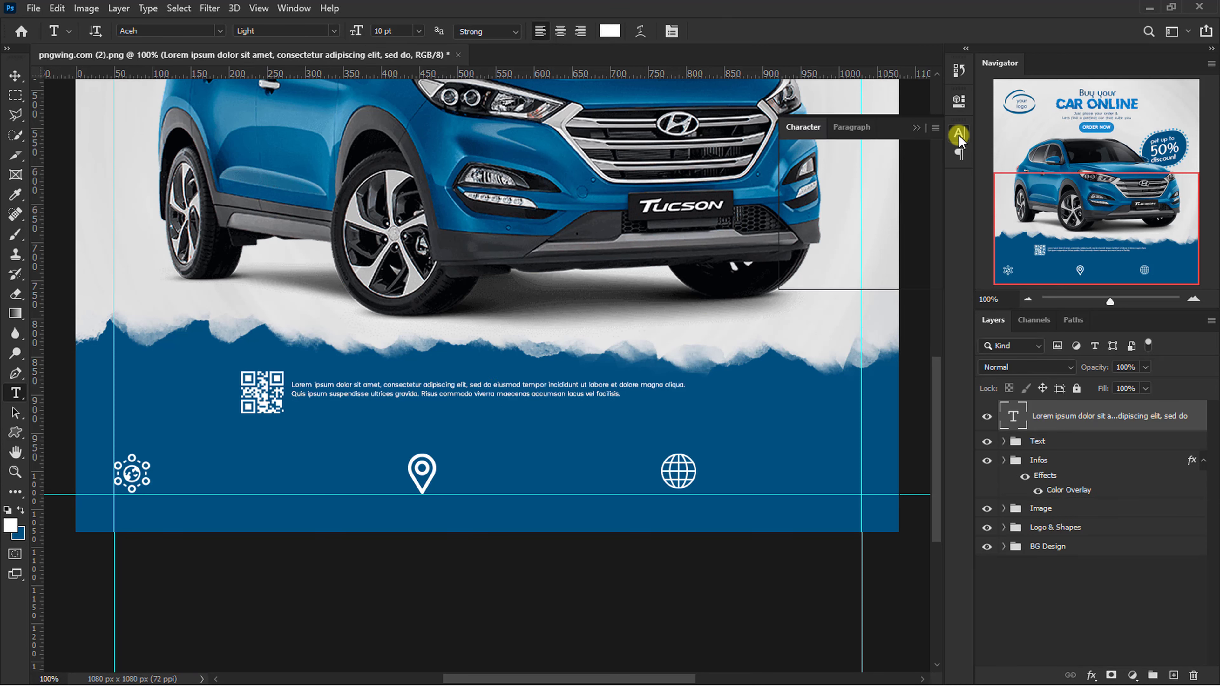
pyautogui.moveTo(789, 180); pyautogui.dragTo(812, 180)
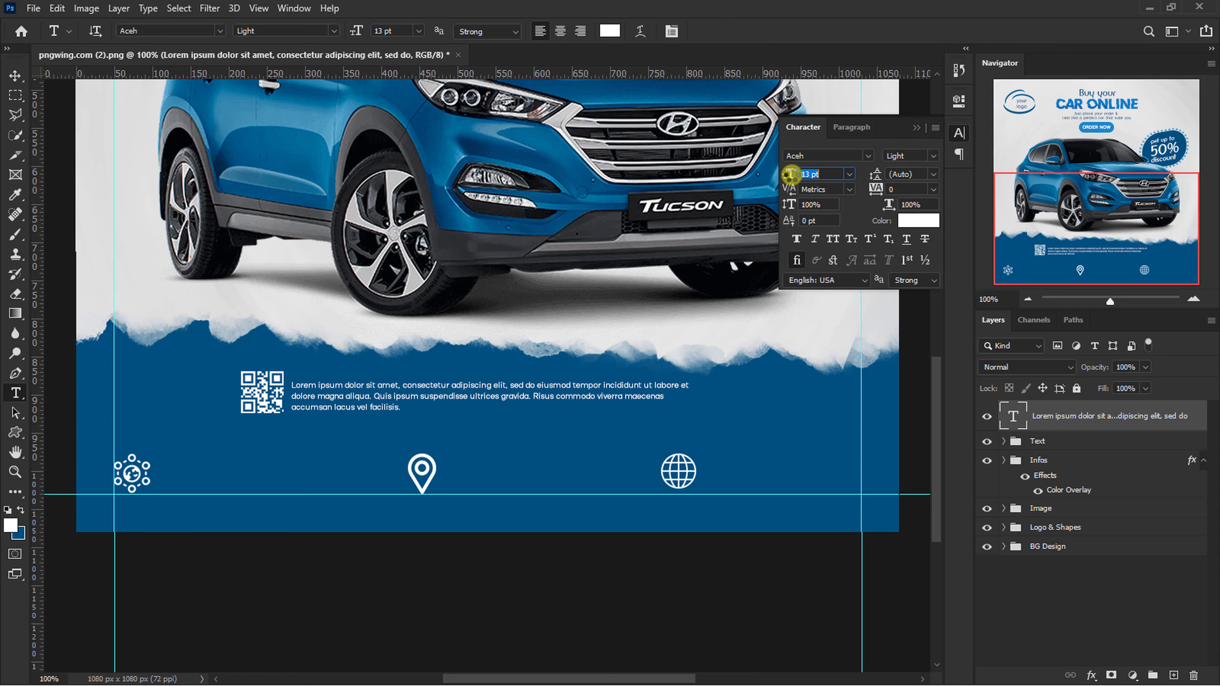
# Nudge the QR code and paragraph together slightly to the right
pyautogui.press('v')
pyautogui.click(276, 382)
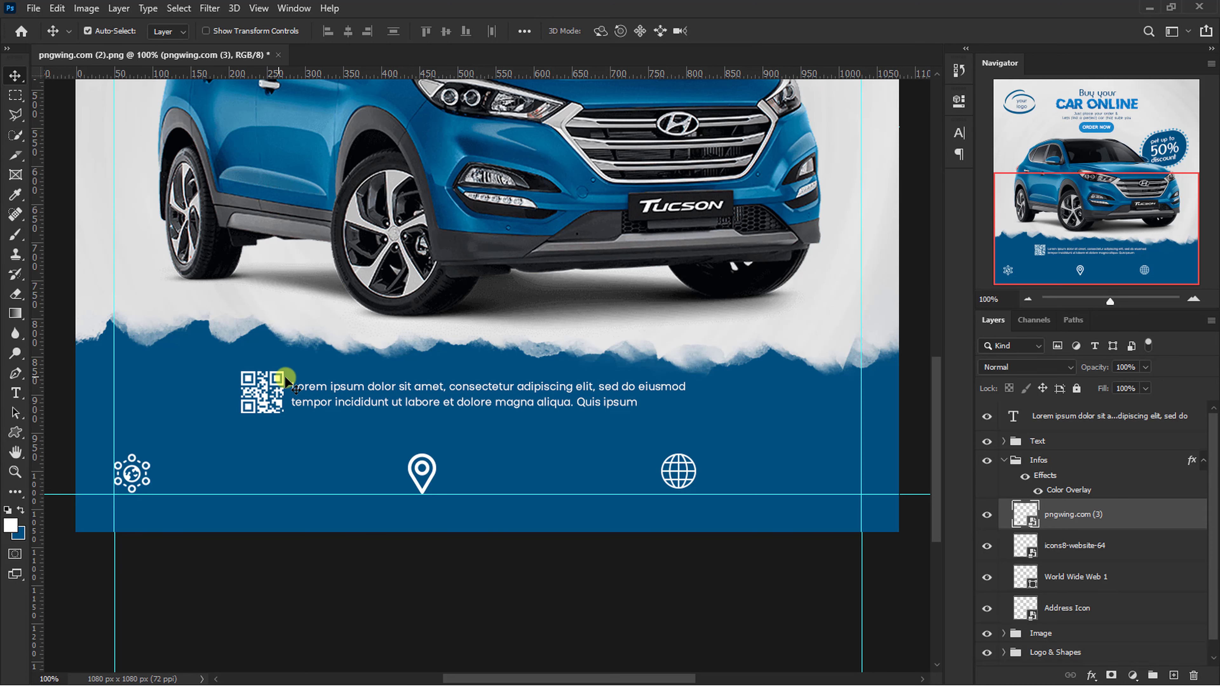
pyautogui.keyDown('ctrl'); pyautogui.click(1046, 416); pyautogui.keyUp('ctrl')
pyautogui.hotkey('shift', 'Right')
pyautogui.hotkey('shift', 'Right')
pyautogui.hotkey('shift', 'Right')
pyautogui.hotkey('shift', 'Right')
pyautogui.hotkey('shift', 'Right')
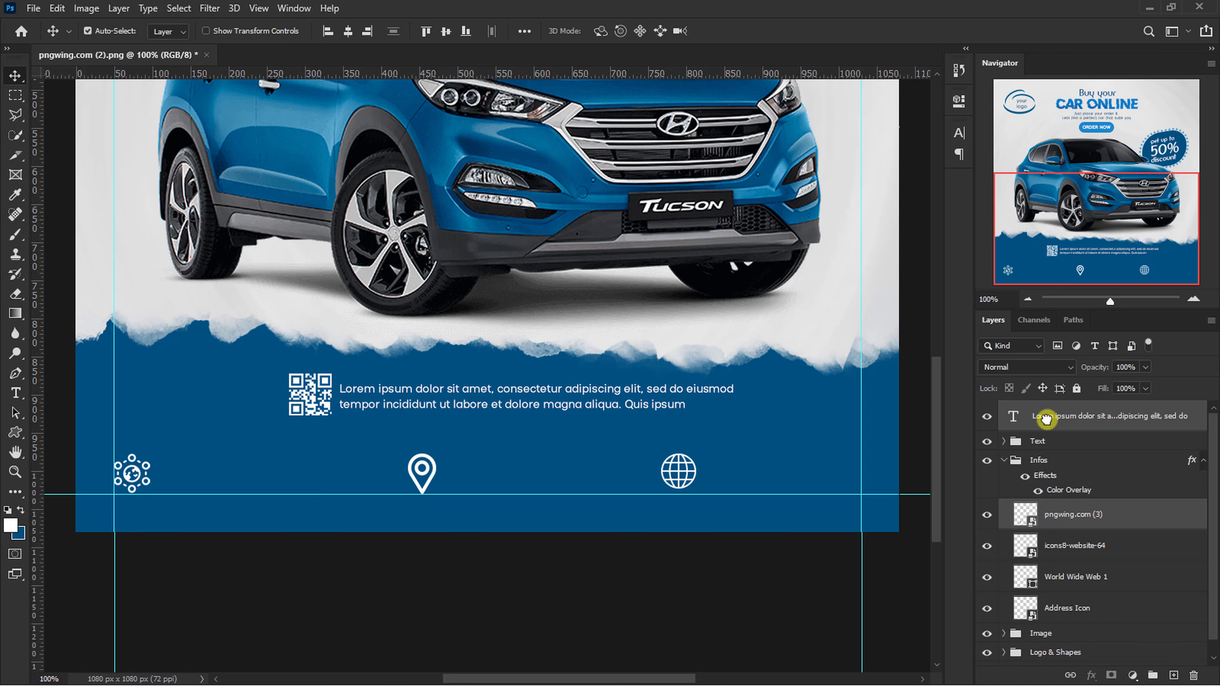
# Reposition the QR block, then add a slightly shrunk Lorem ipsum caption beside the gear icon
pyautogui.moveTo(423, 400); pyautogui.dragTo(416, 411)
pyautogui.click(16, 393)
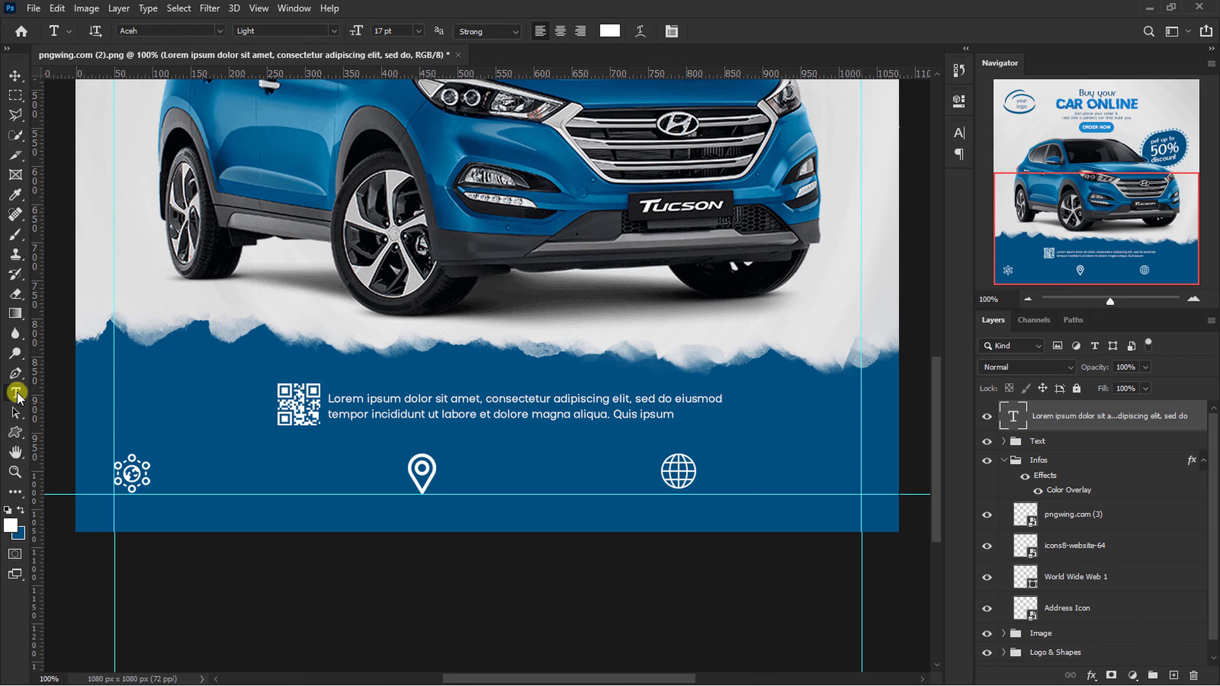
pyautogui.moveTo(159, 464)
pyautogui.mouseDown()
pyautogui.moveTo(367, 495)
pyautogui.moveTo(383, 480)
pyautogui.mouseUp()
pyautogui.click(729, 31)
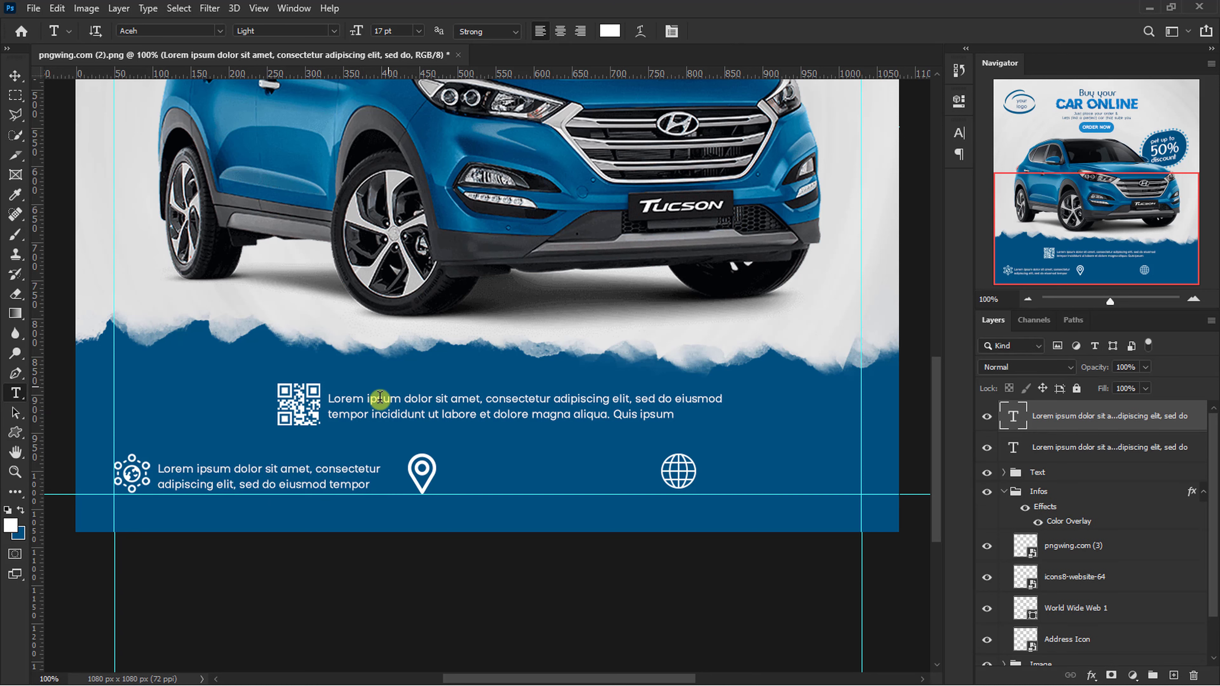
pyautogui.hotkey('ctrl', 't')
pyautogui.moveTo(361, 473)
pyautogui.mouseDown()
pyautogui.moveTo(292, 475)
pyautogui.moveTo(566, 479)
pyautogui.mouseUp()
pyautogui.press('Return')
# Duplicate the caption twice and place the copies beside the globe and pin icons
pyautogui.hotkey('ctrl', 'j')
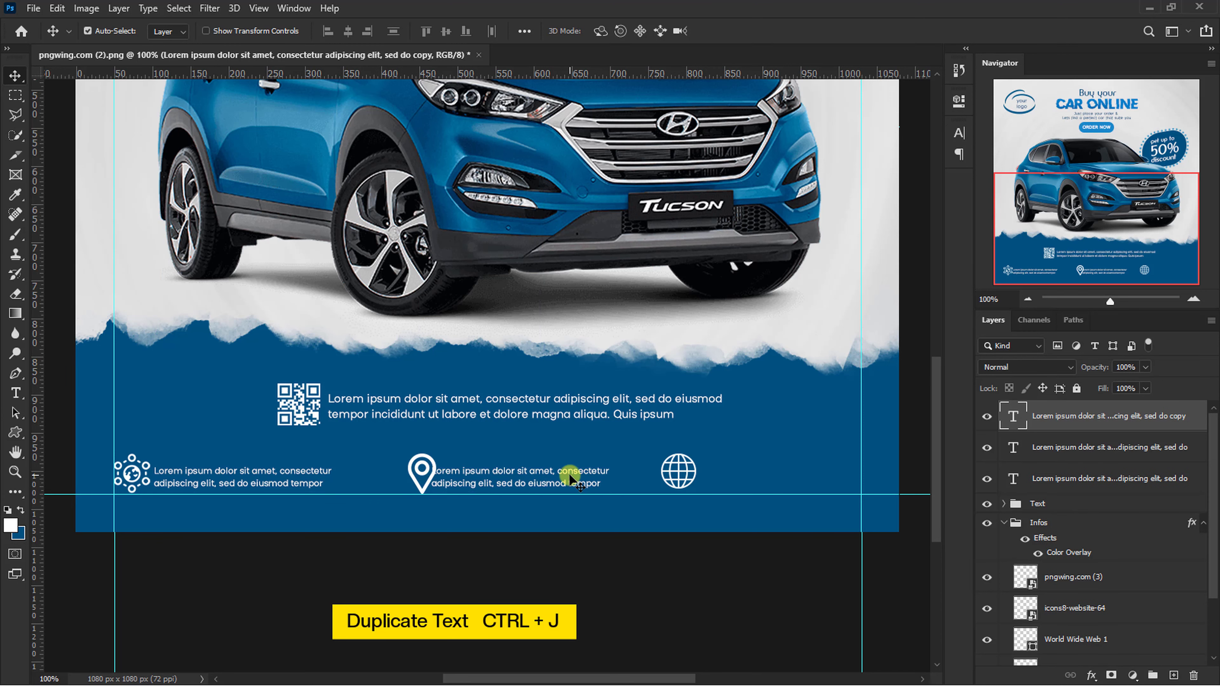
pyautogui.hotkey('ctrl', 'j')
pyautogui.moveTo(568, 479); pyautogui.dragTo(819, 478)
pyautogui.click(681, 457)
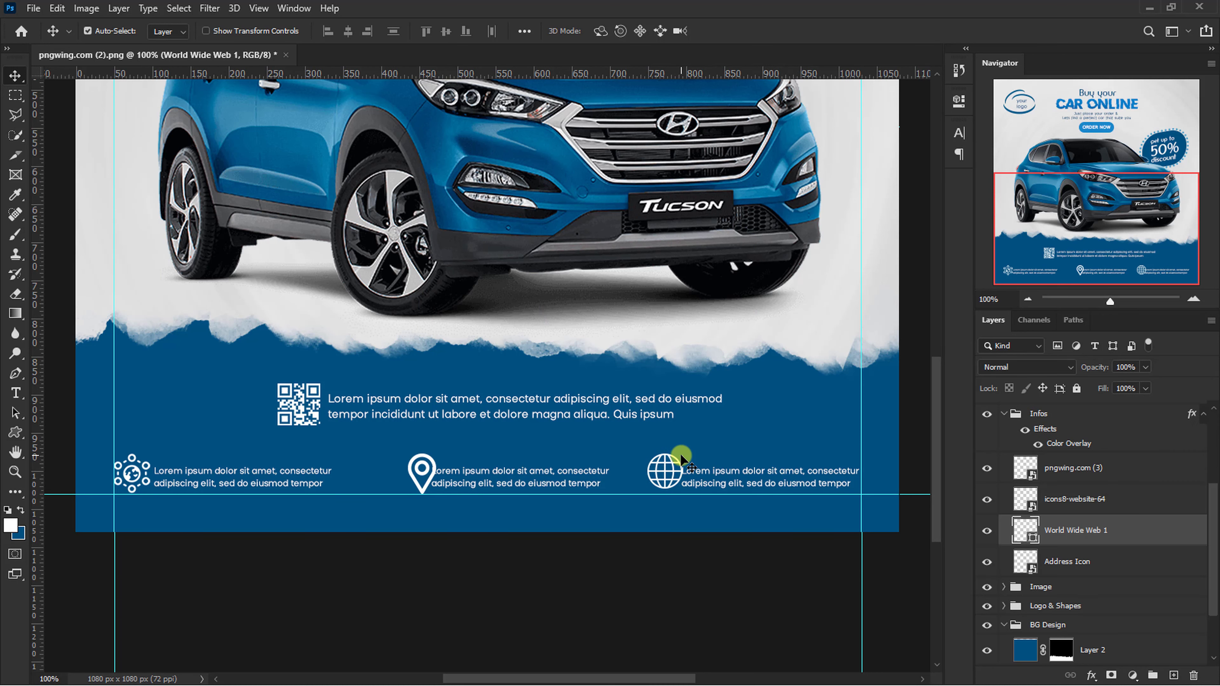
pyautogui.click(419, 470)
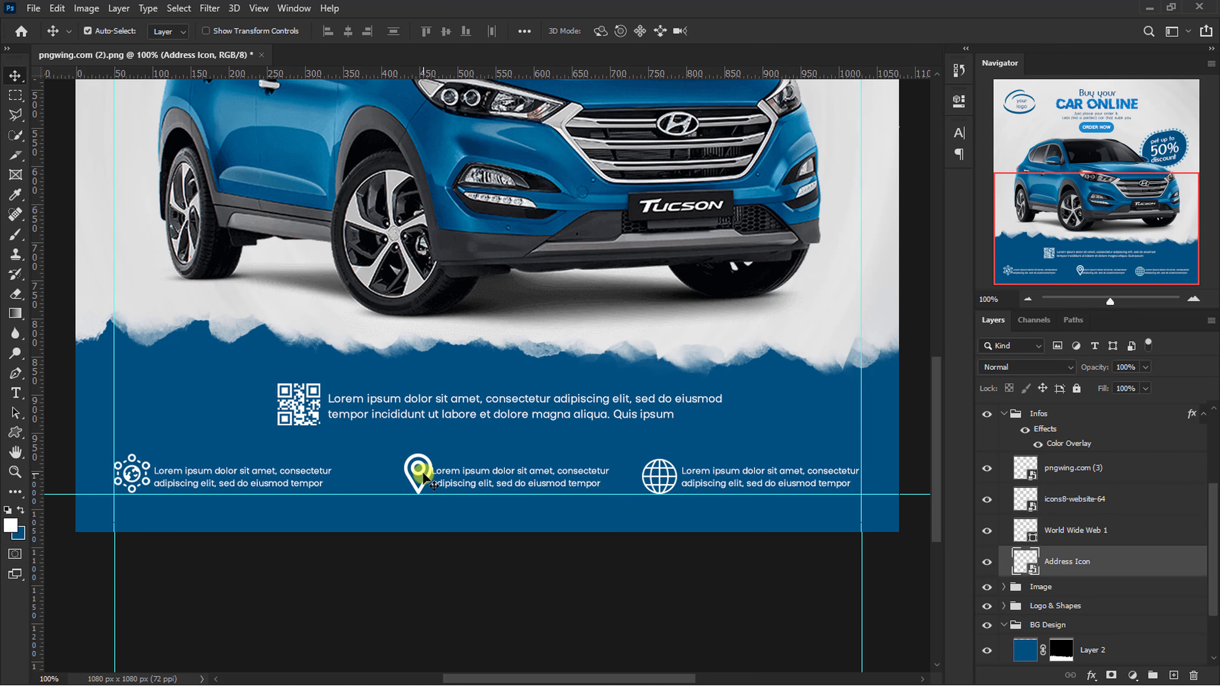
pyautogui.moveTo(468, 475); pyautogui.dragTo(457, 473)
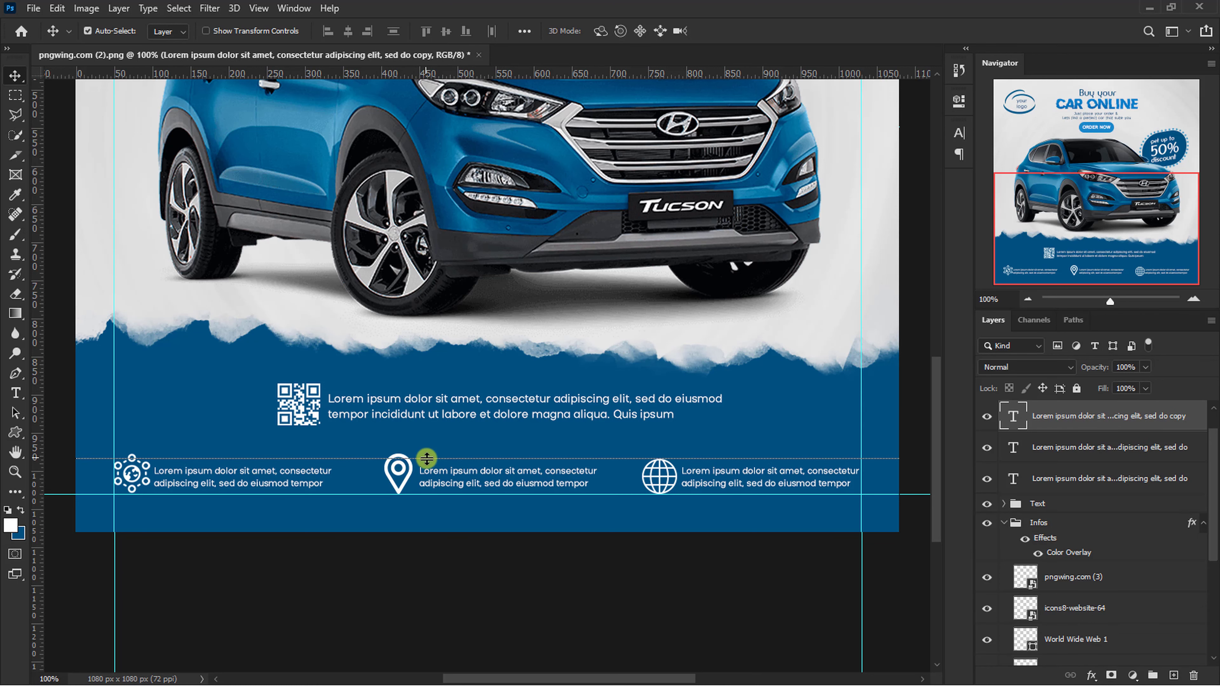
# Adjust the pin and gear icons' positions to line up with their captions
pyautogui.click(398, 476)
pyautogui.hotkey('ctrl', 't')
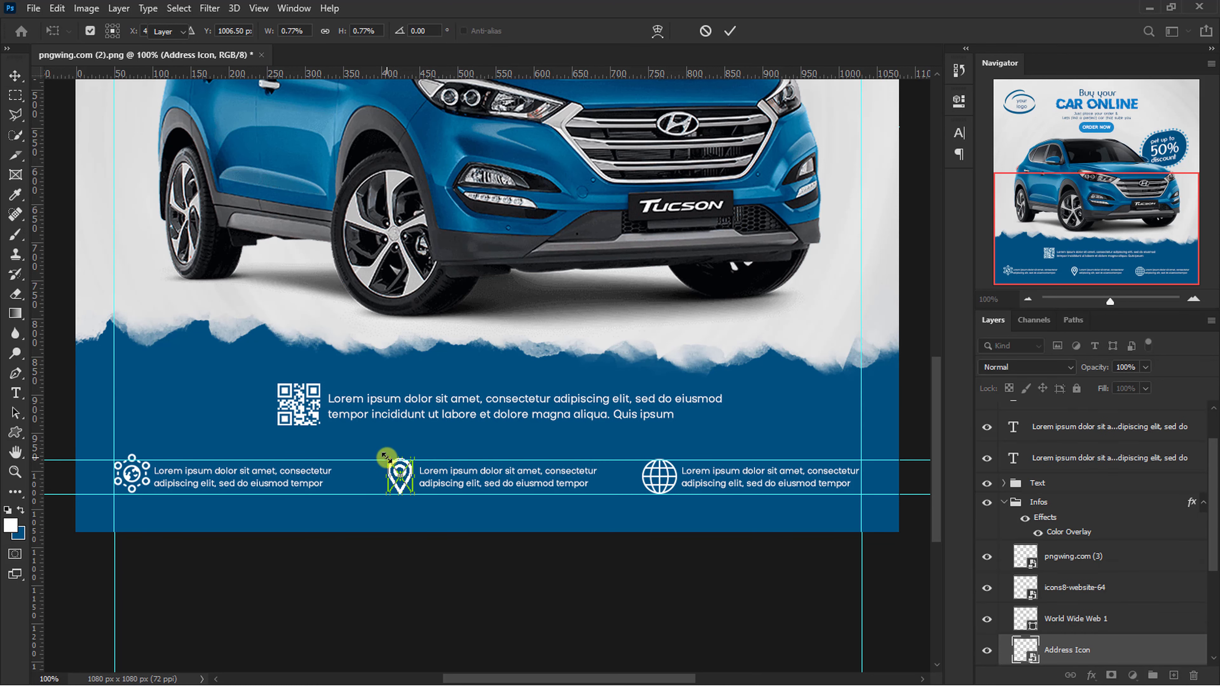
pyautogui.press('Return')
pyautogui.click(122, 464)
pyautogui.hotkey('ctrl', 't')
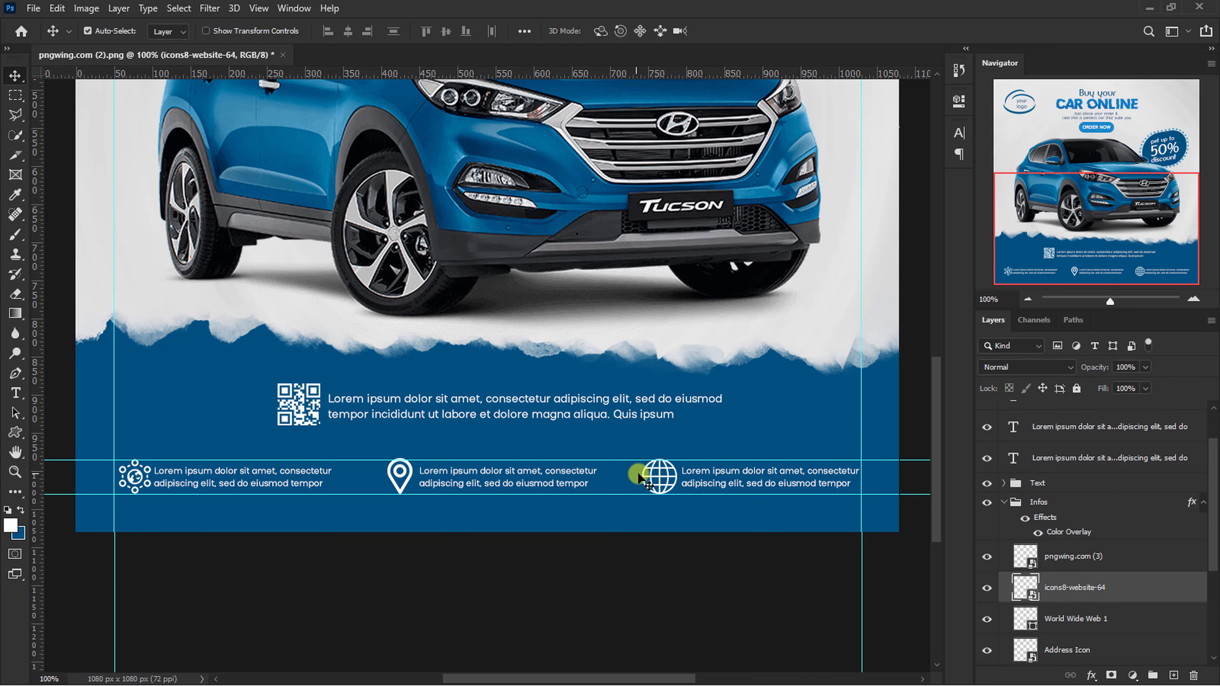
pyautogui.click(639, 478)
pyautogui.click(413, 480)
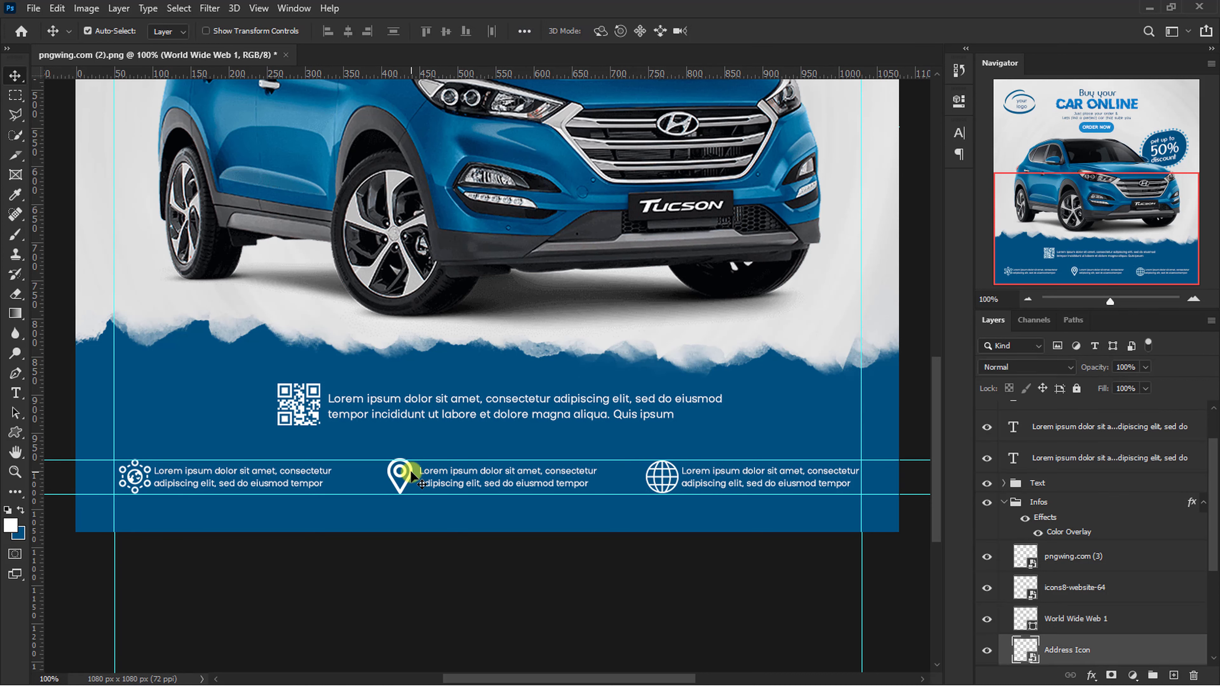
pyautogui.hotkey('ctrl', 't')
pyautogui.press('Return')
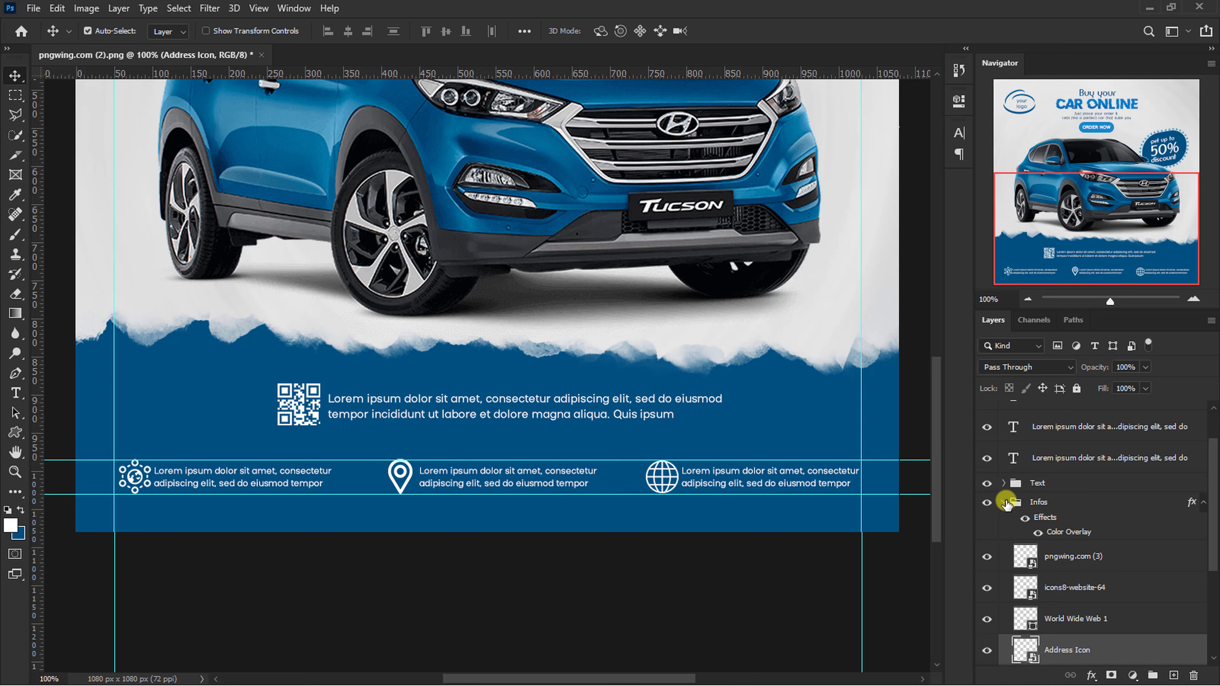
# Move the four Lorem ipsum text layers into the Text group and zoom out
pyautogui.click(1007, 503)
pyautogui.click(1041, 511)
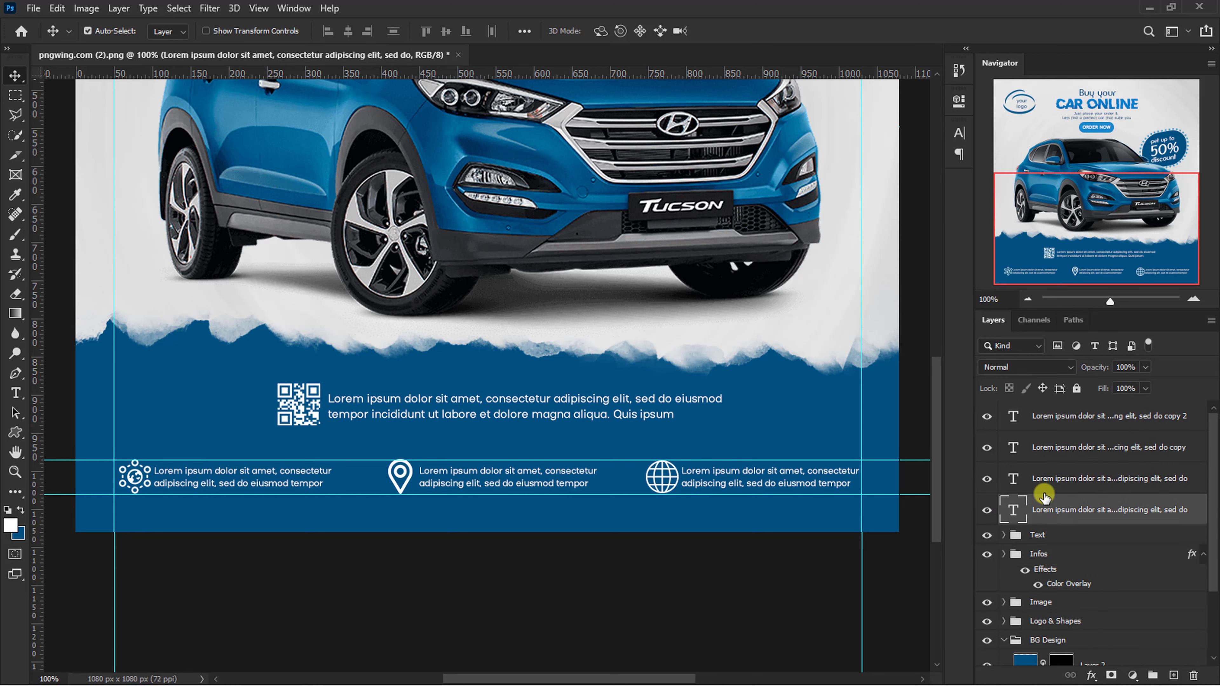
pyautogui.keyDown('shift'); pyautogui.click(1069, 423); pyautogui.keyUp('shift')
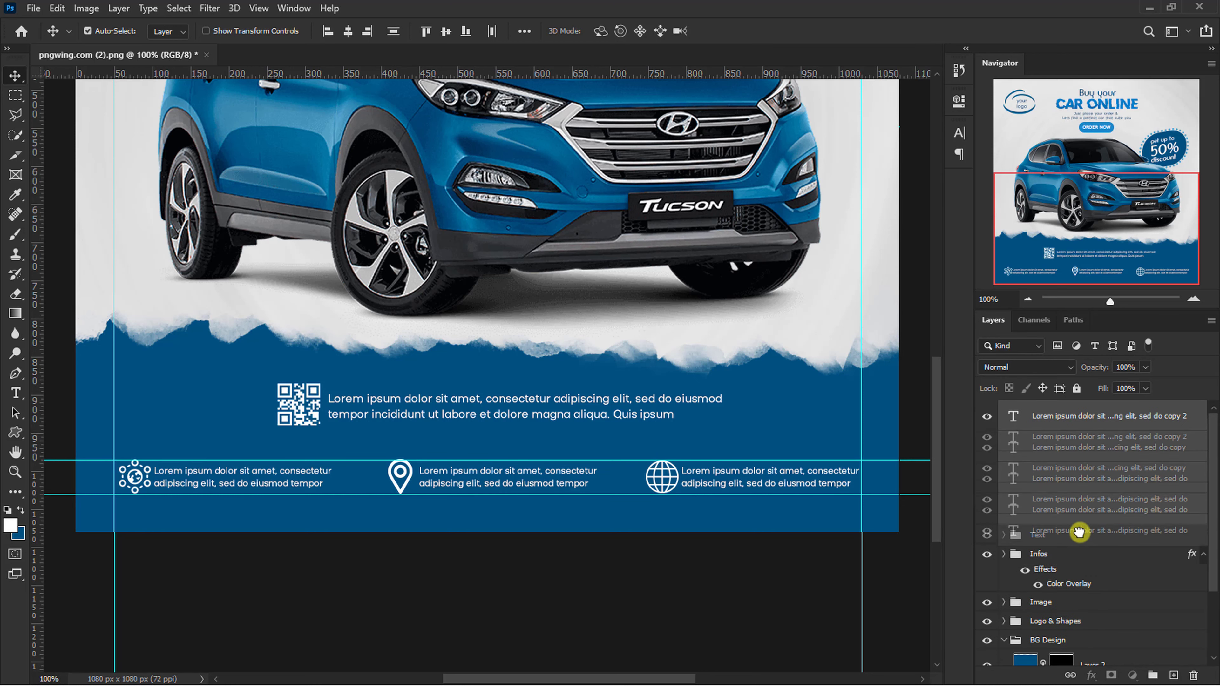
pyautogui.moveTo(1084, 513); pyautogui.dragTo(1043, 531)
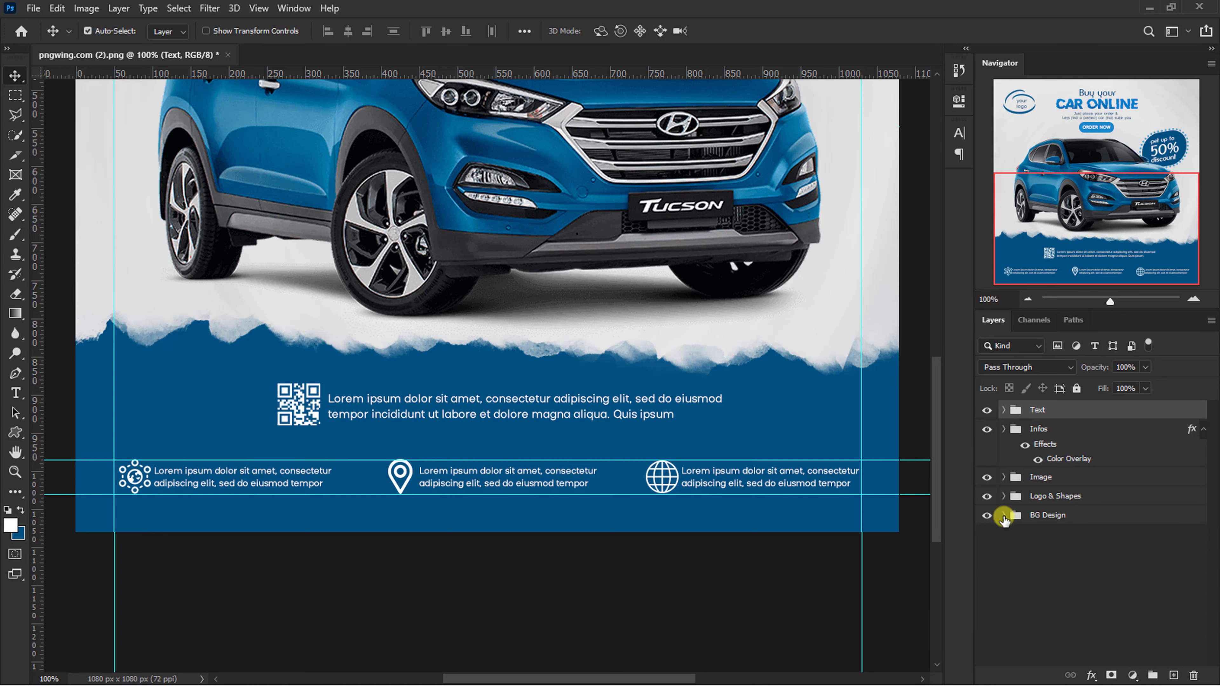
pyautogui.hotkey('ctrl', '-')
pyautogui.hotkey('ctrl', '-')
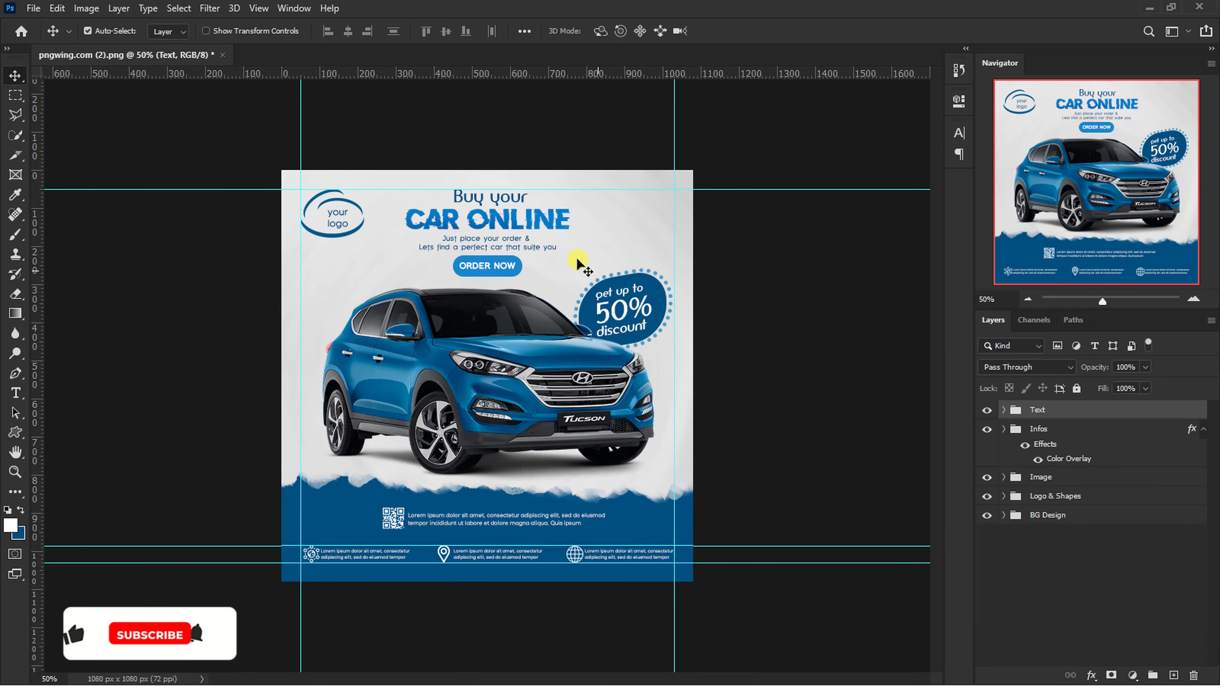
# Clear all canvas guides from the View menu
pyautogui.click(259, 8)
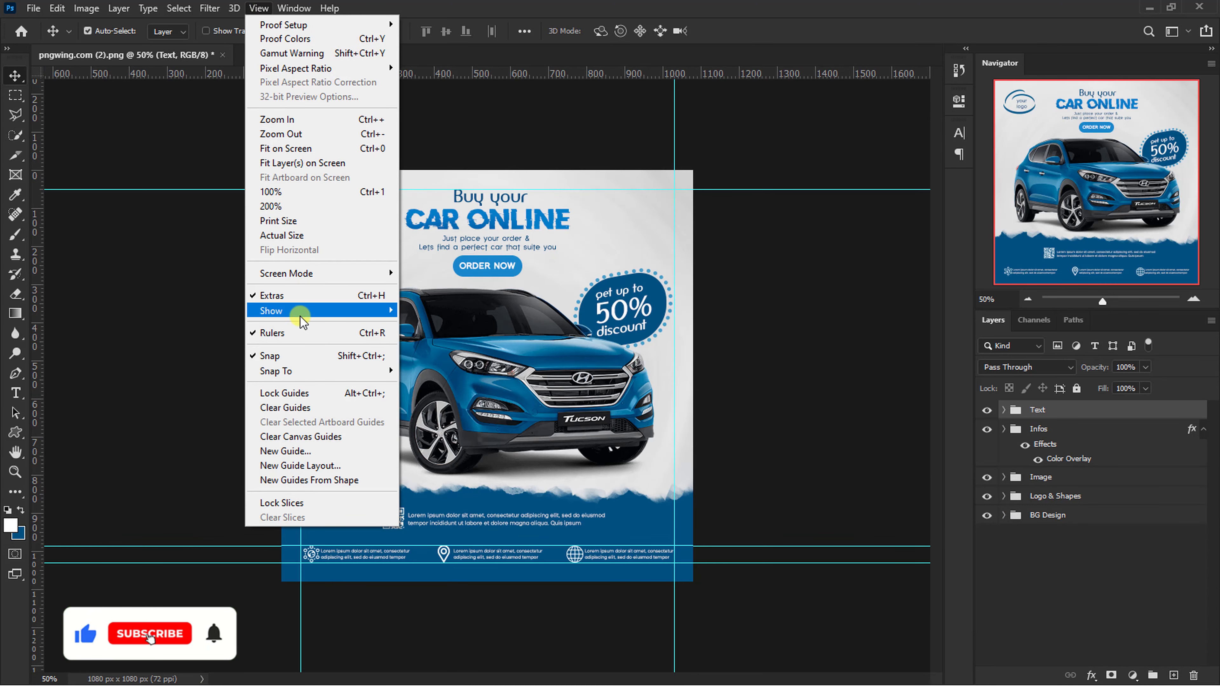
pyautogui.click(301, 437)
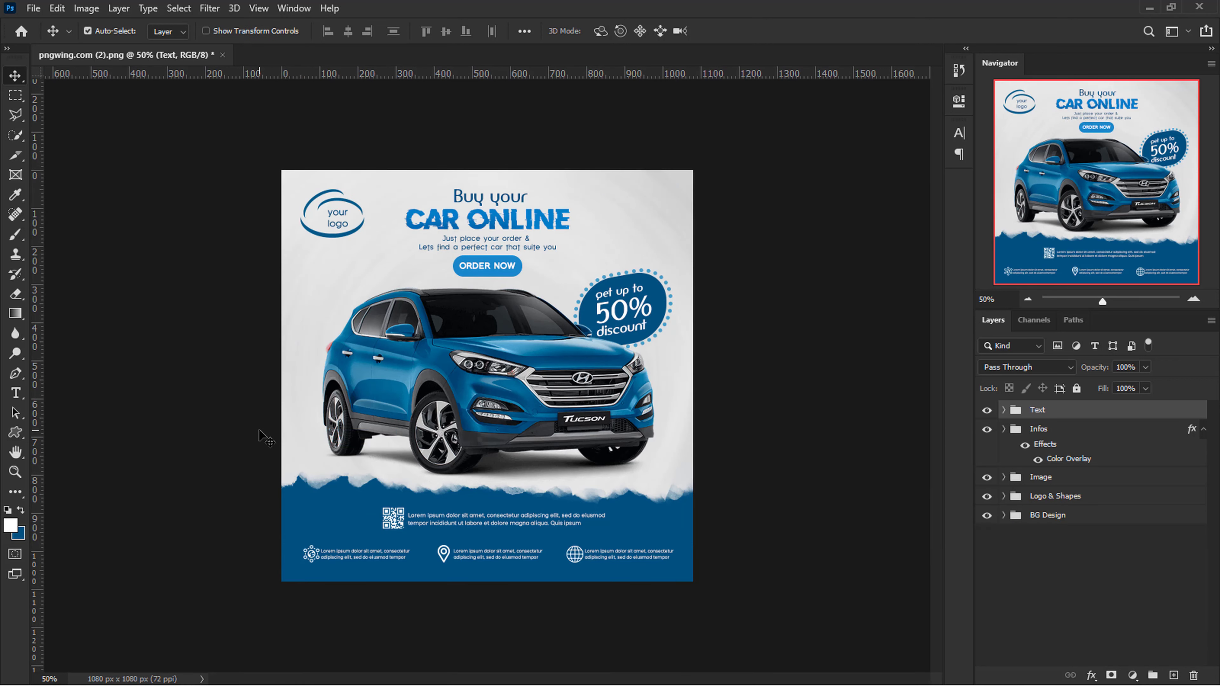